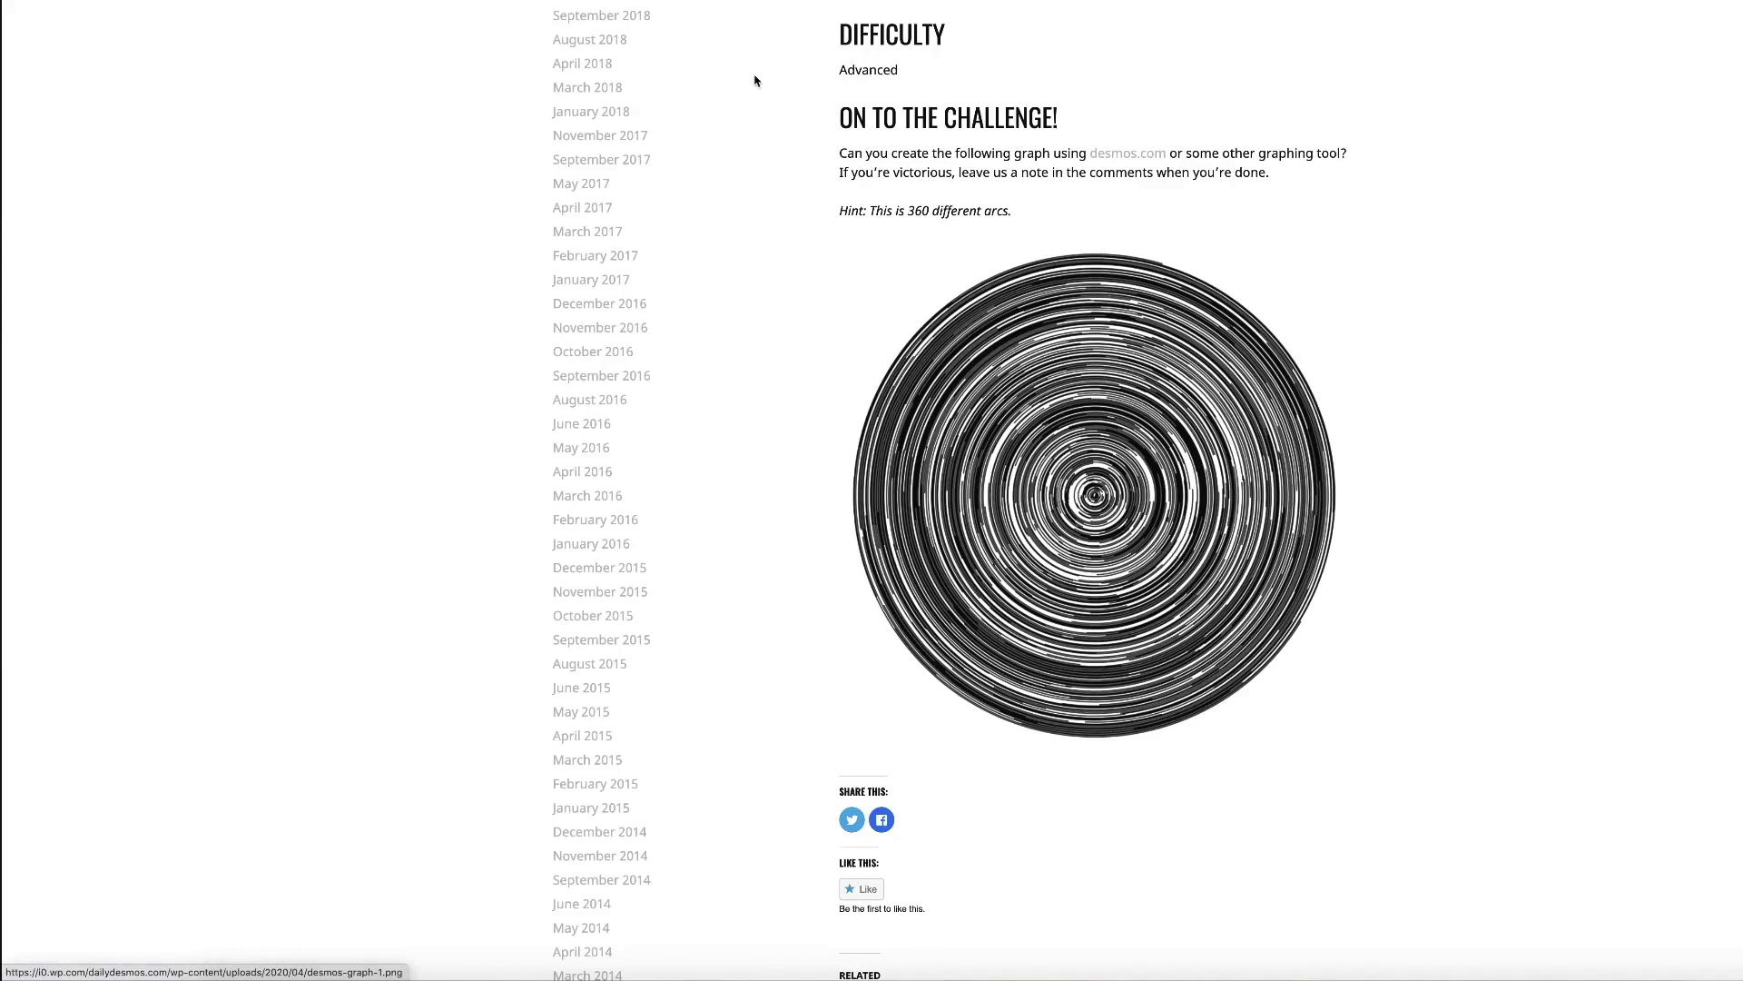
# Save the challenge's circular graph image to the Desktop as a PNG file.
pyautogui.rightClick(1181, 499)
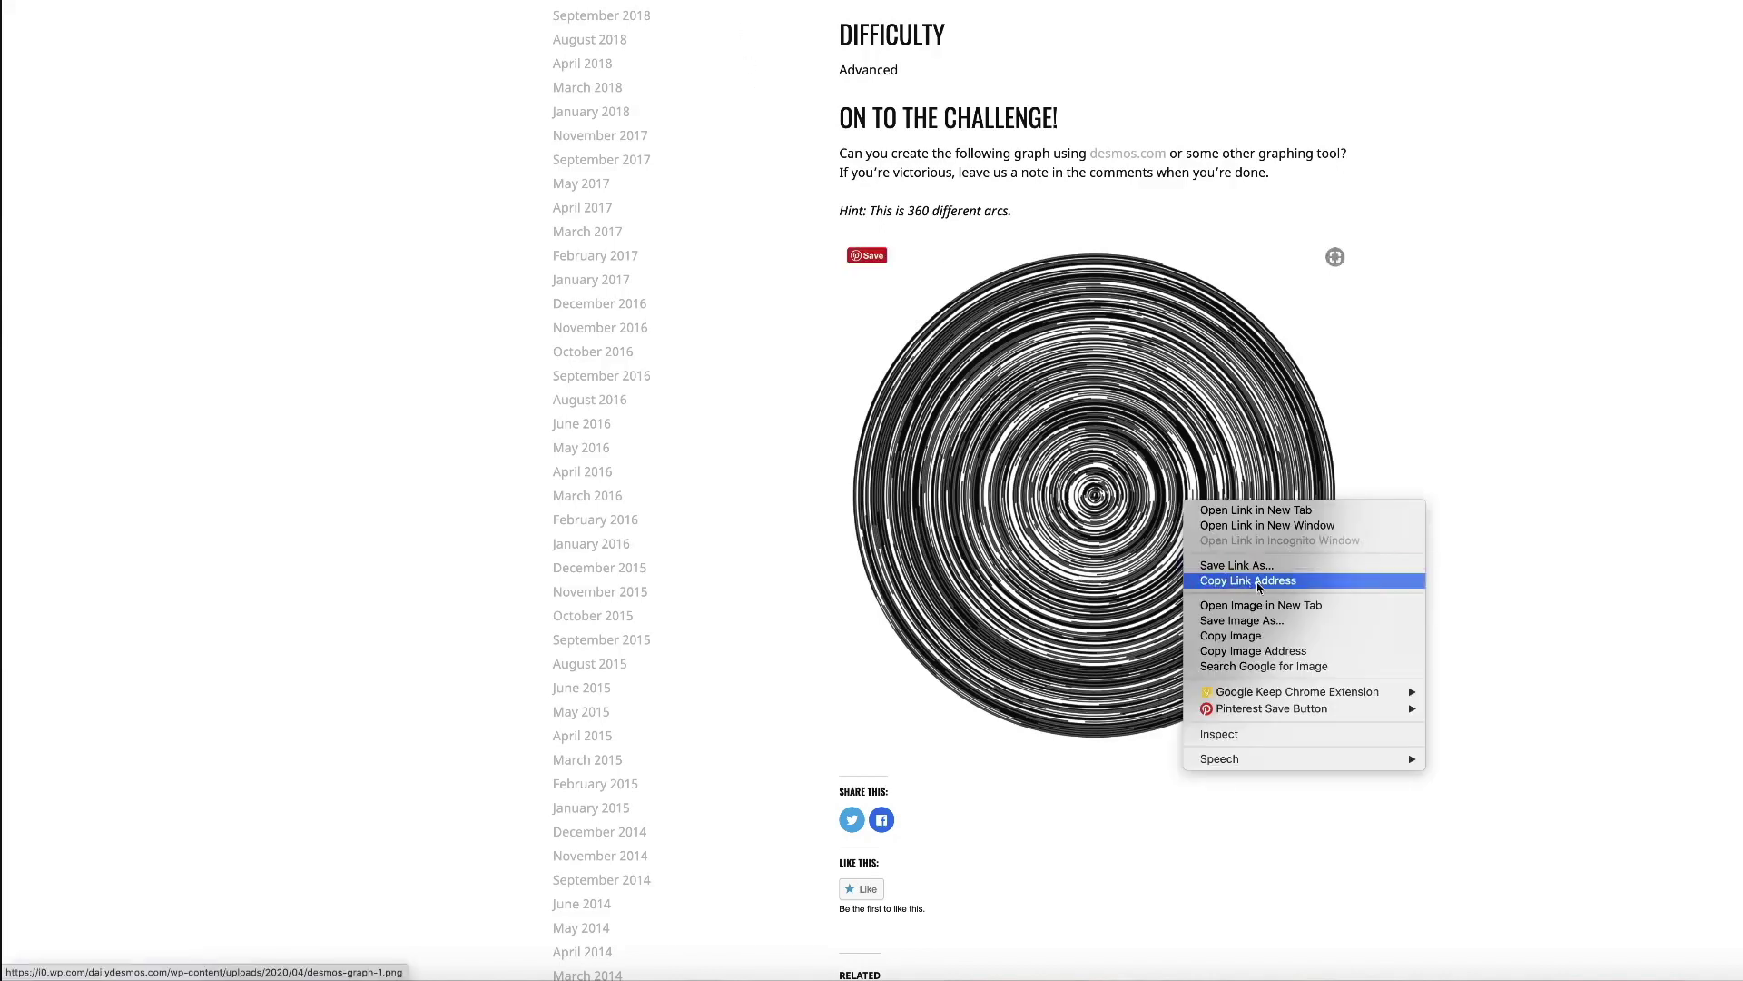
pyautogui.click(1252, 635)
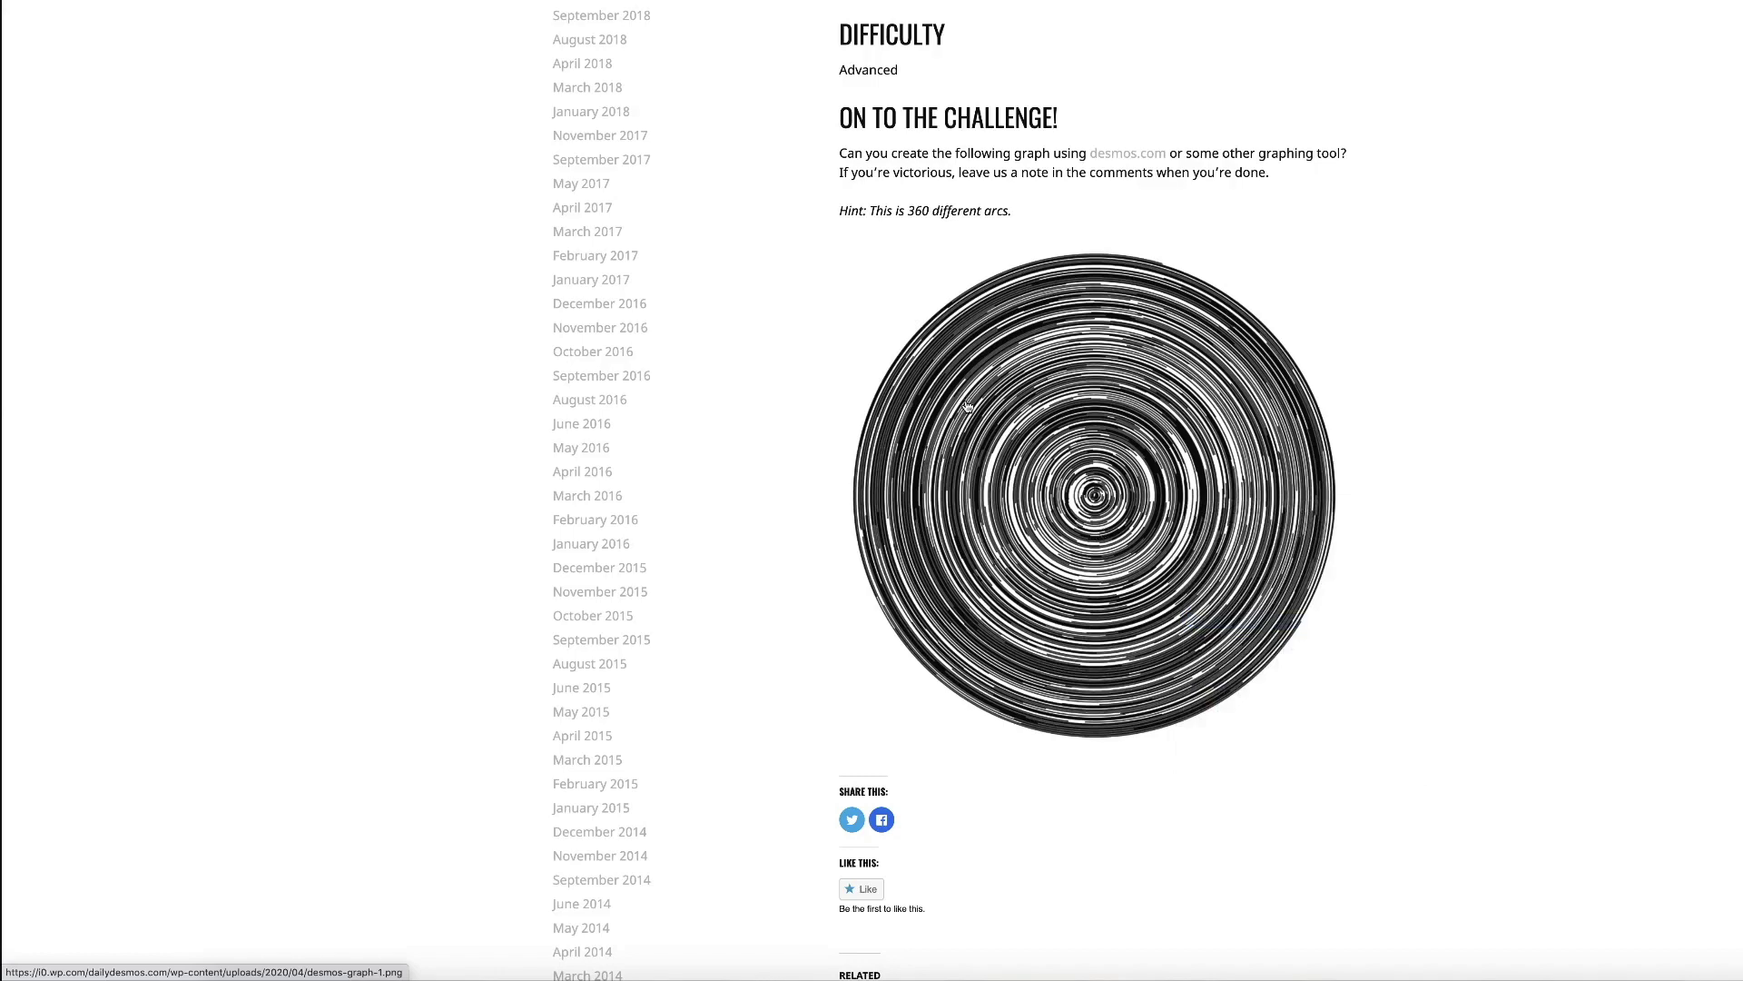
pyautogui.rightClick(1059, 453)
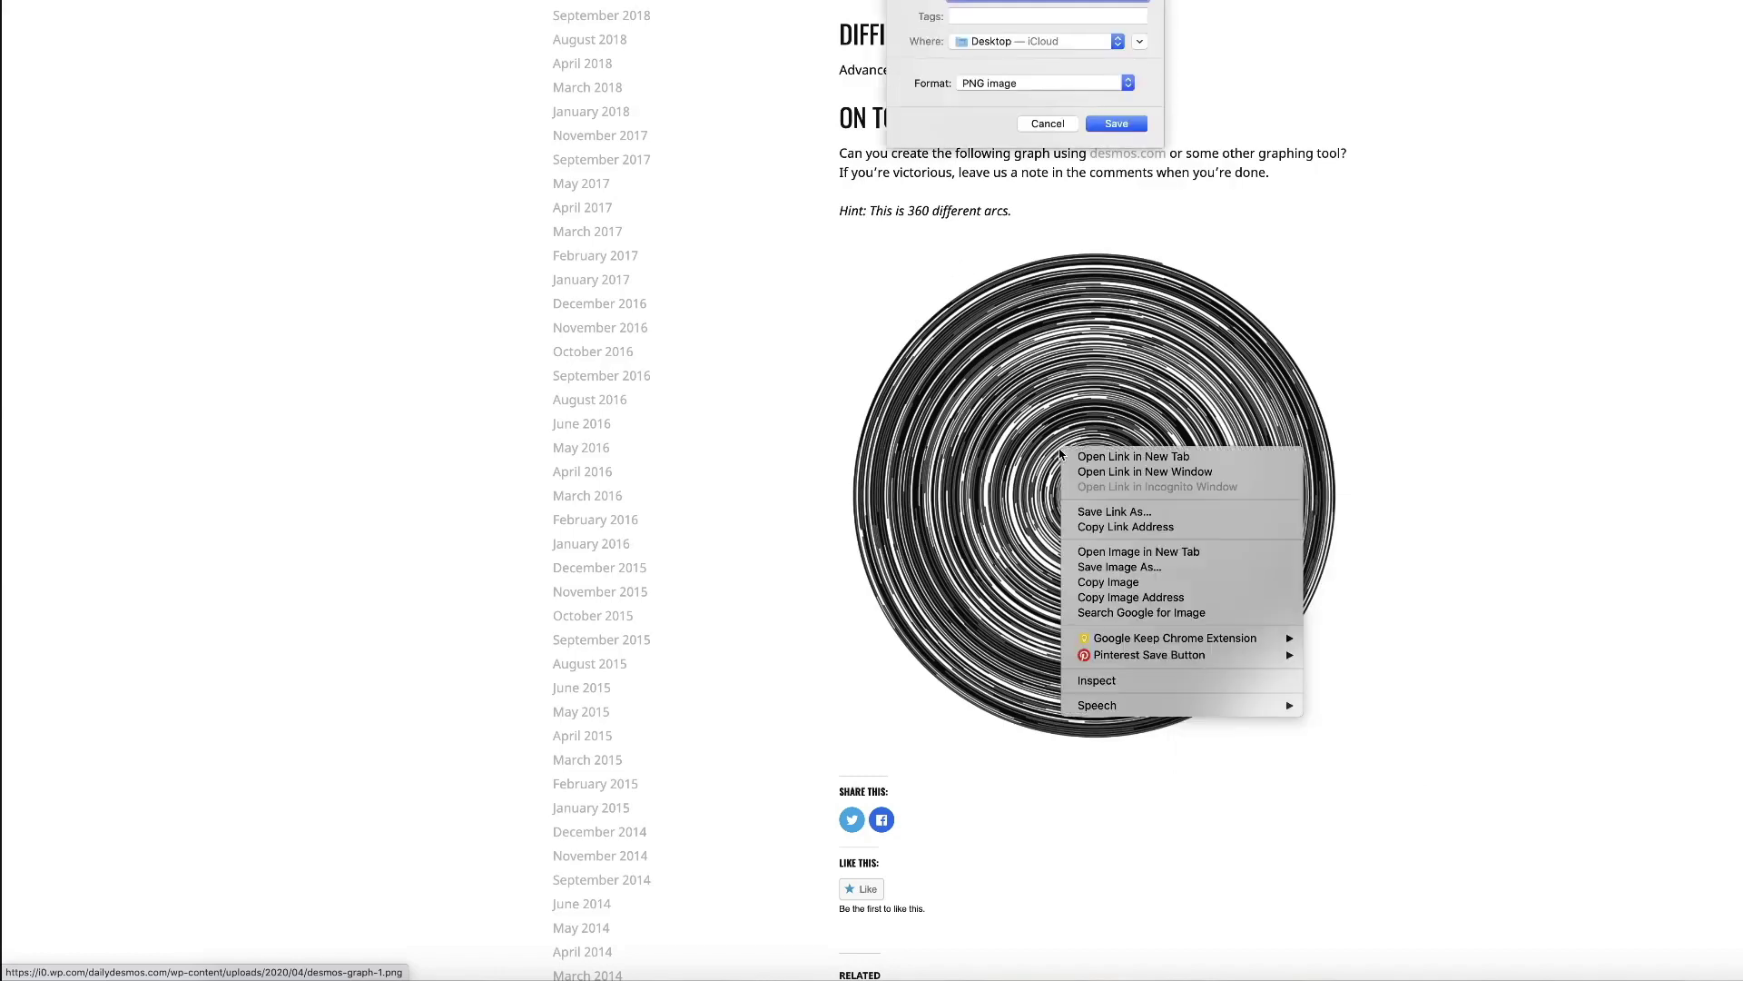
pyautogui.click(1115, 128)
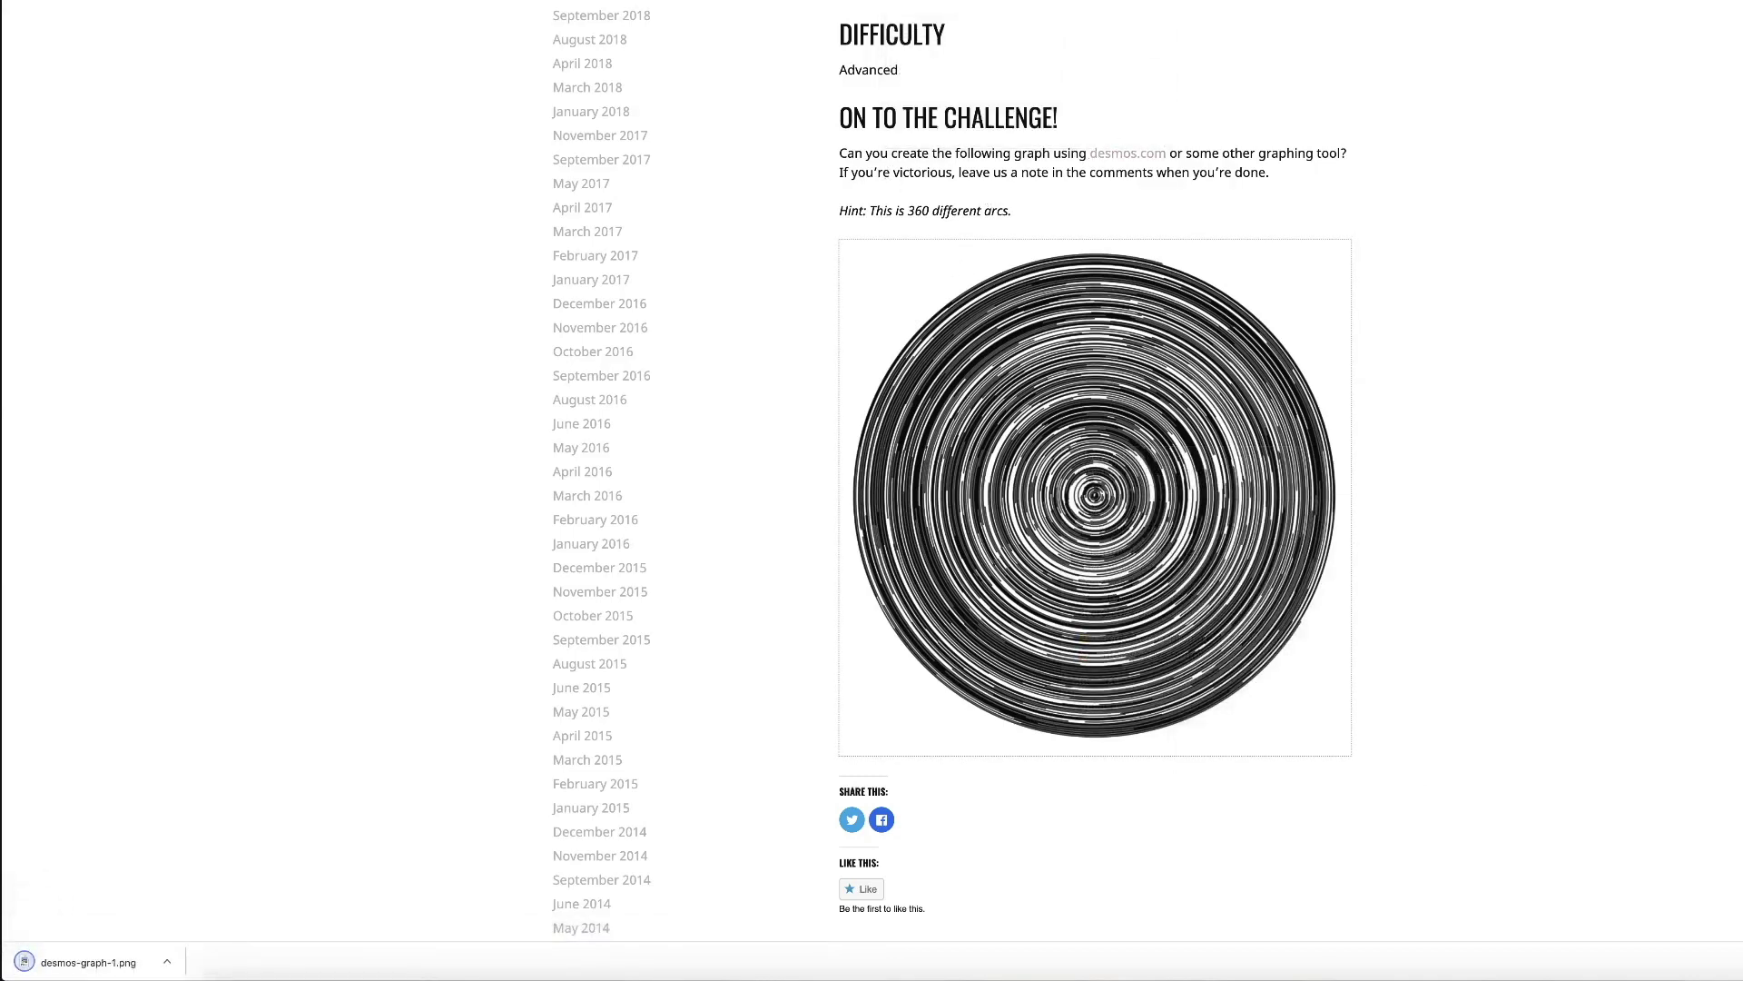
# Switch to the blank Desmos graph and insert the image desmos-graph-1.png from the Desktop.
pyautogui.hotkey('ctrl', 'Tab')
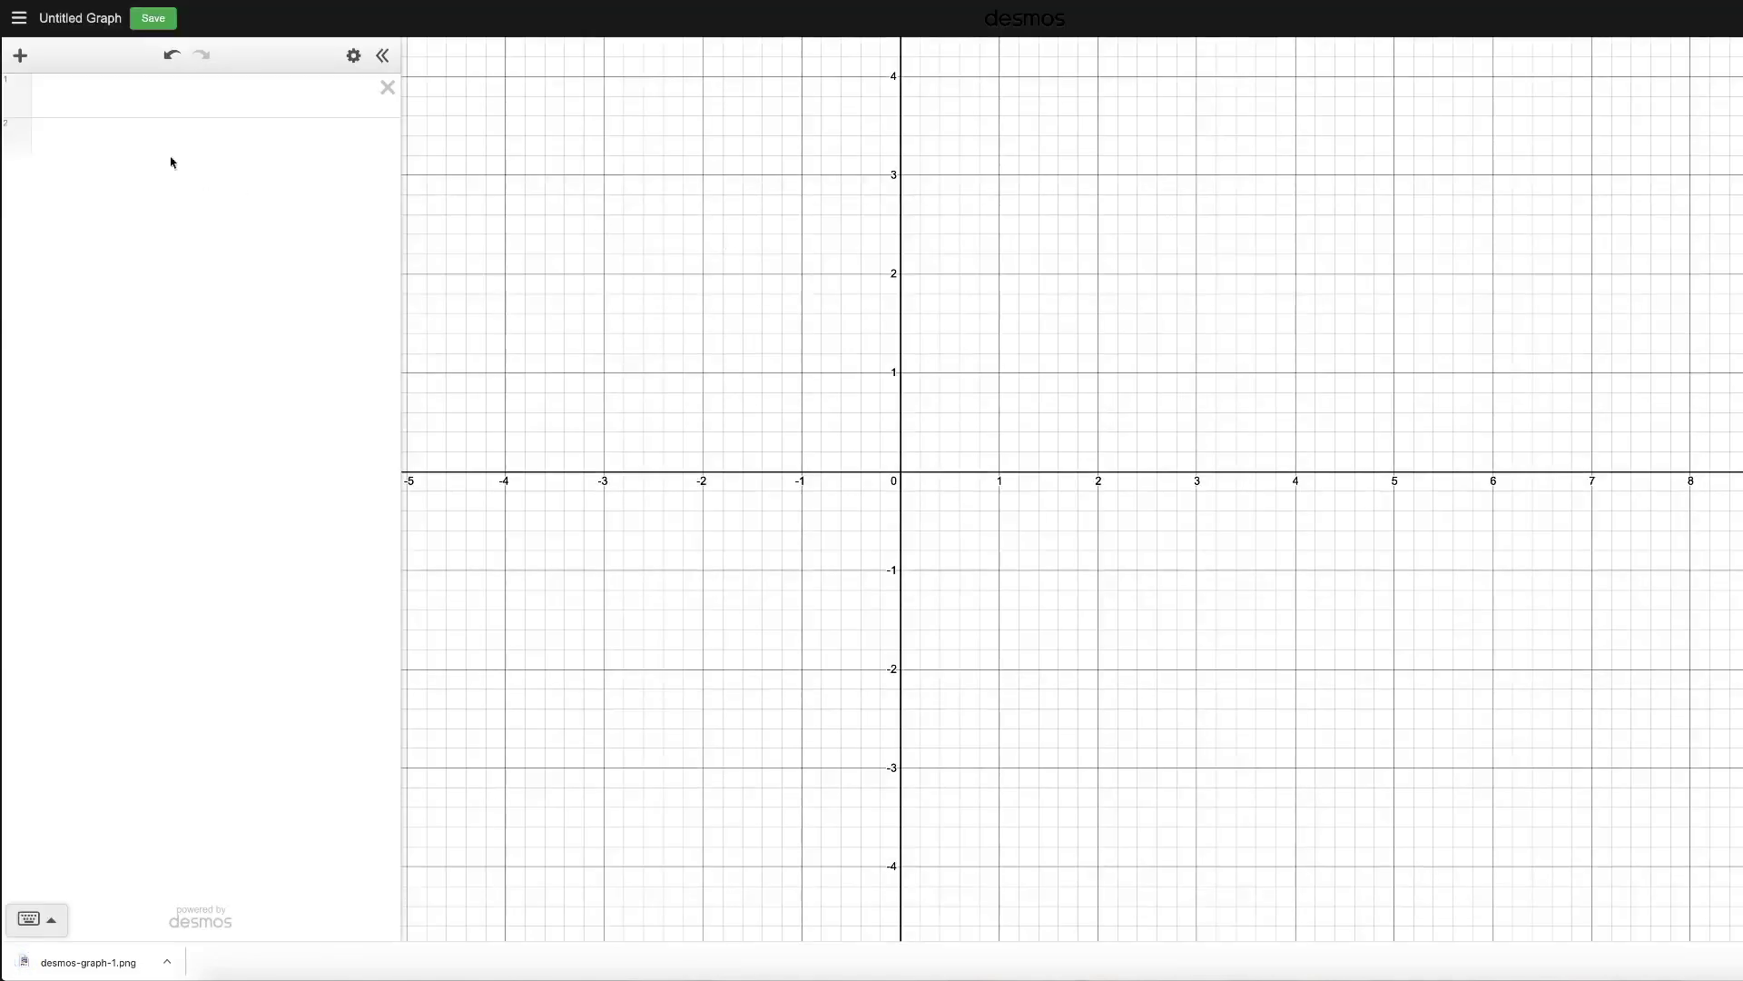
pyautogui.click(20, 55)
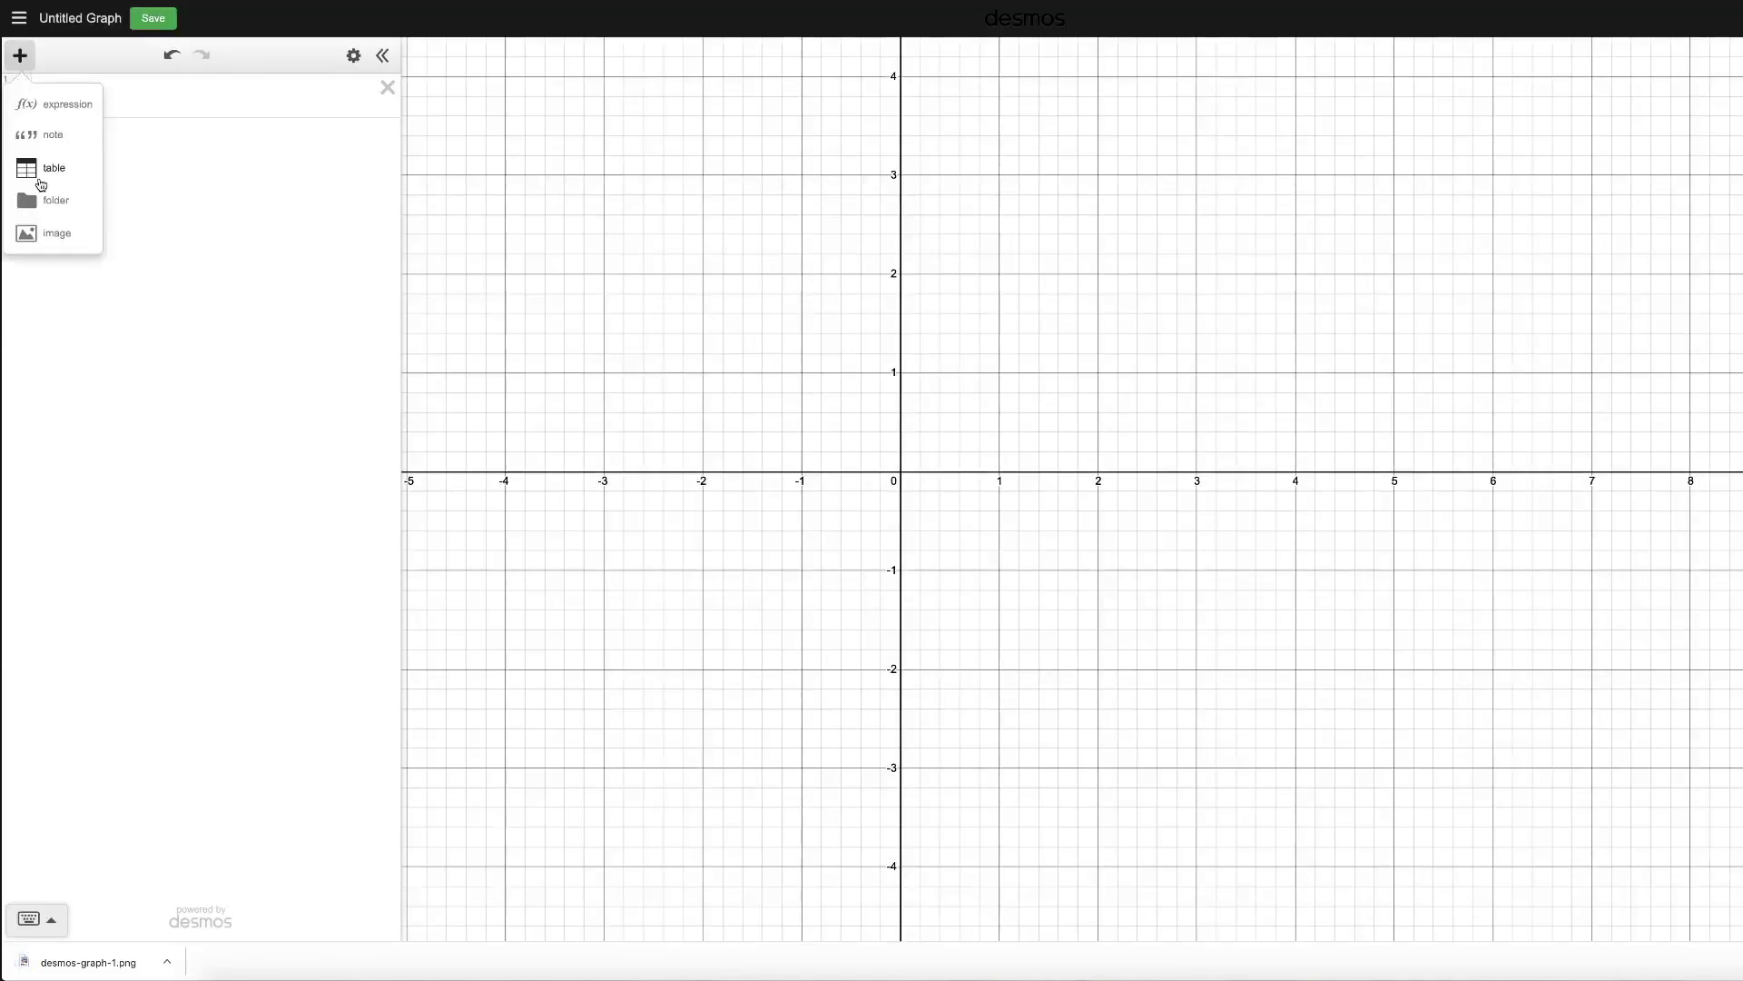
pyautogui.click(40, 233)
pyautogui.scroll(-5, 933, 218)
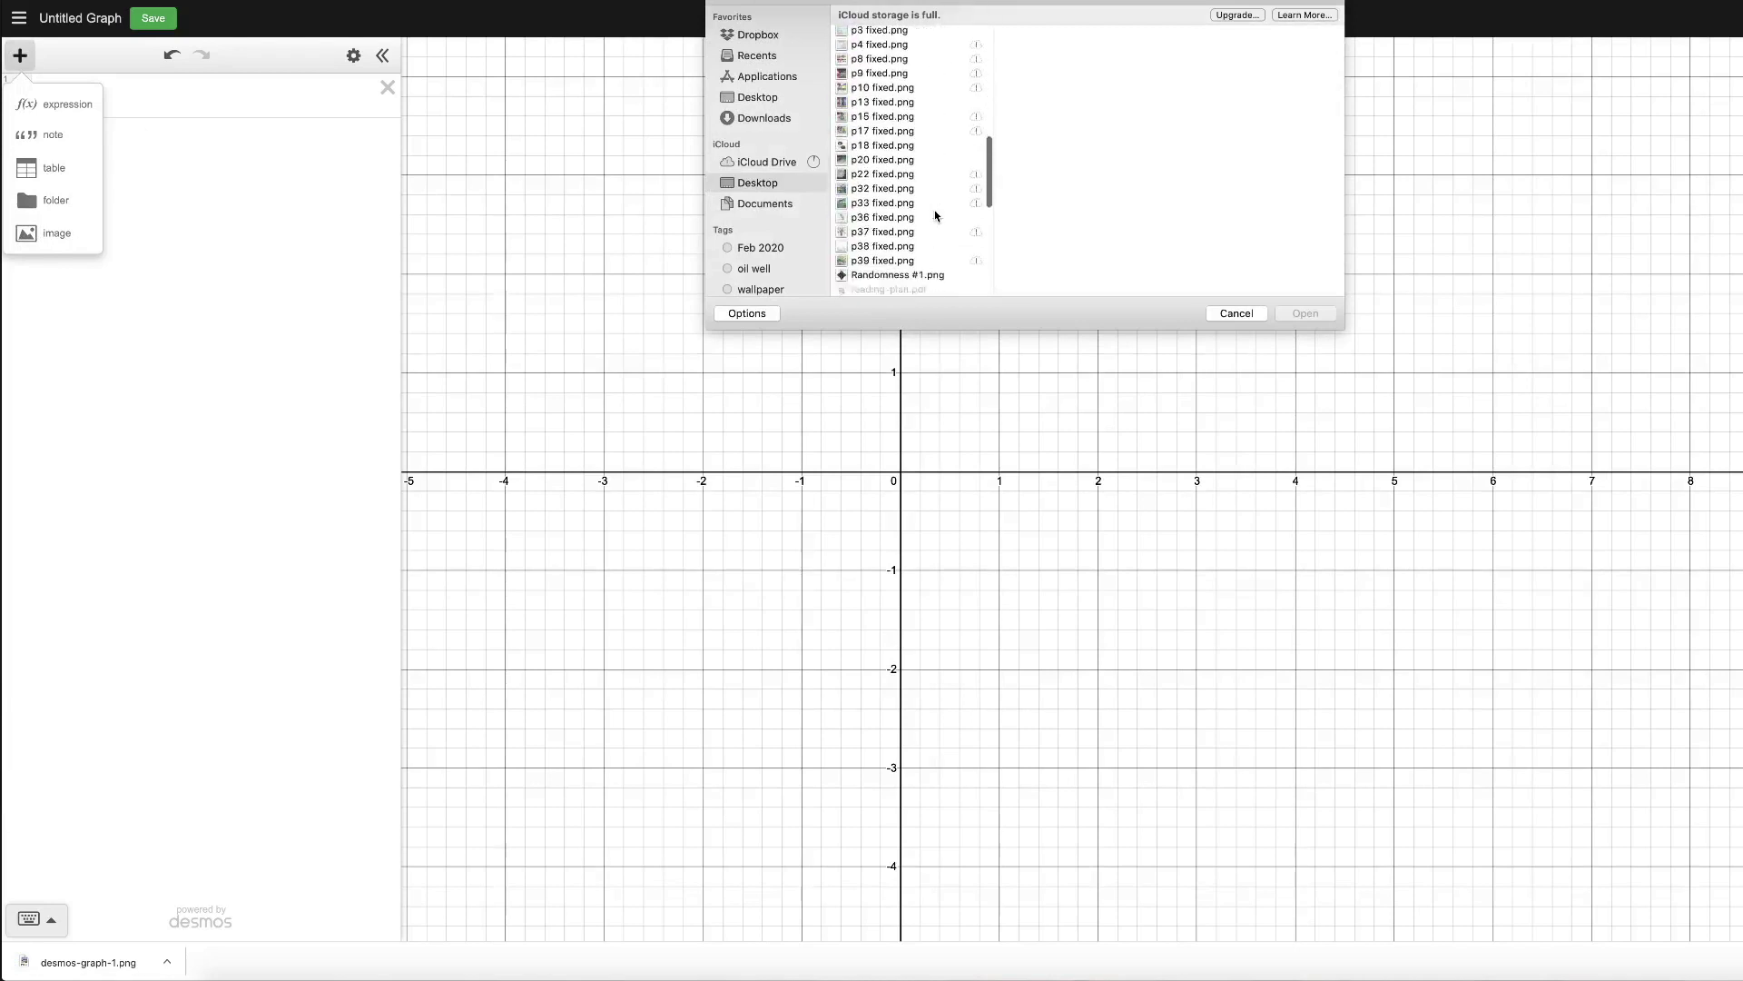
pyautogui.scroll(-2, 935, 215)
pyautogui.scroll(10, 934, 213)
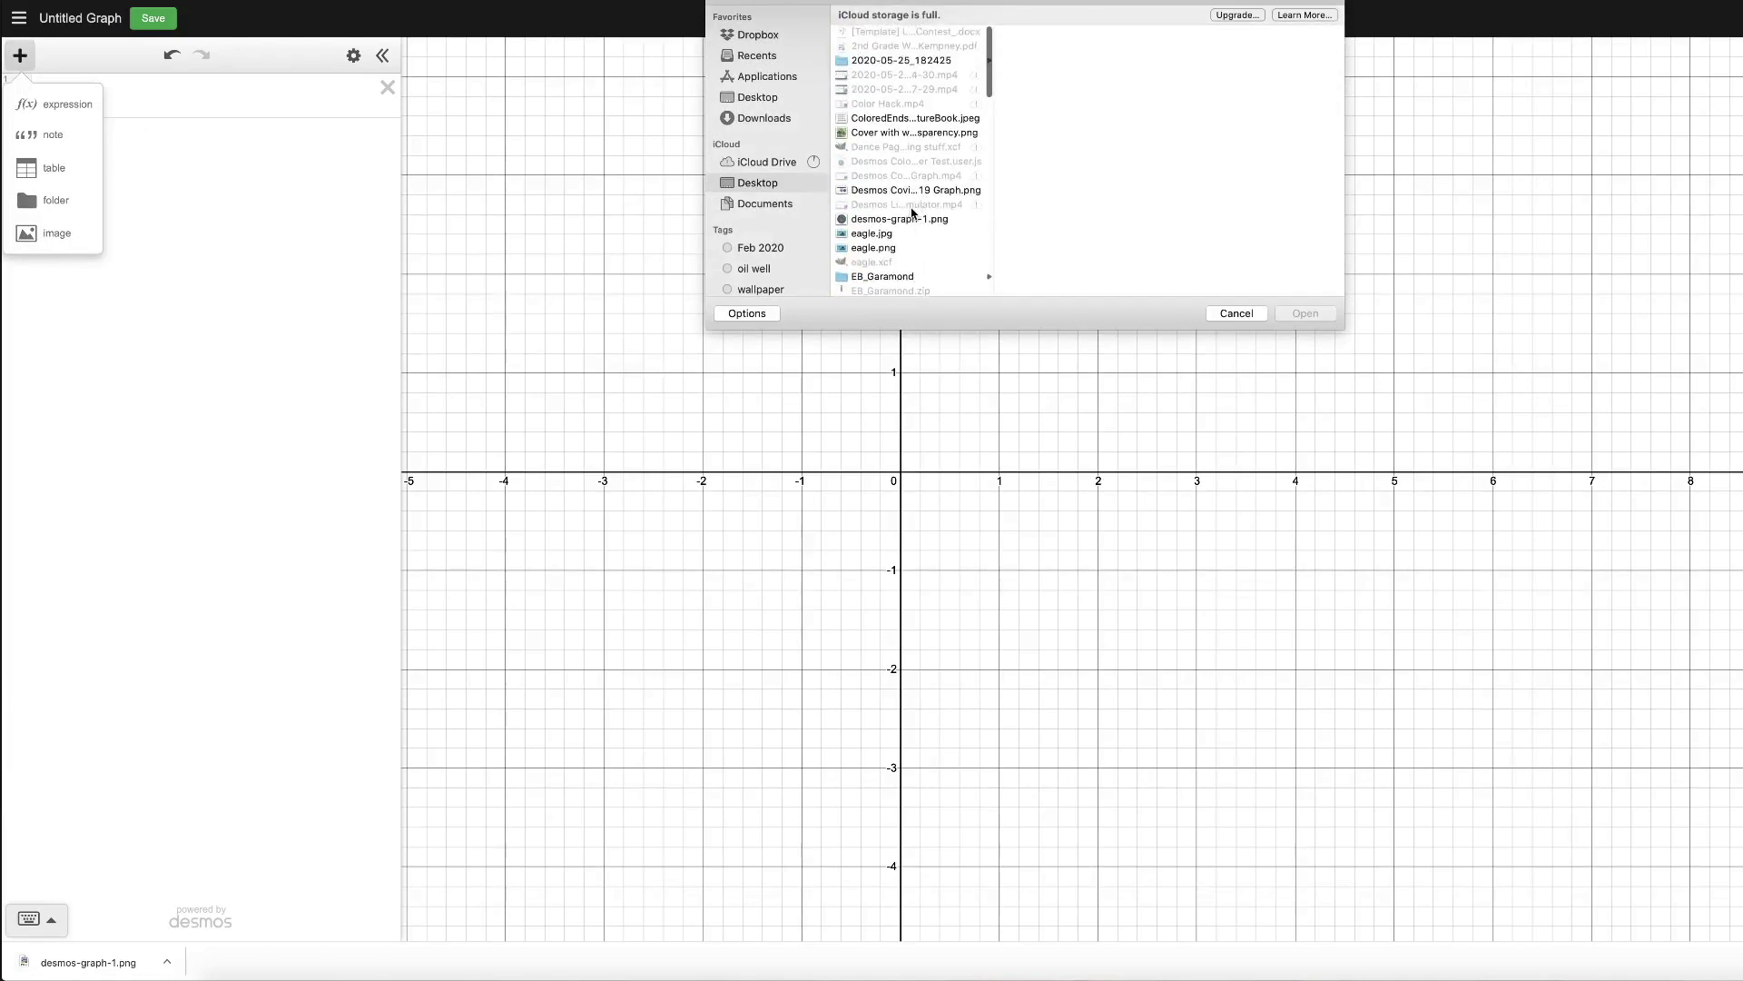
pyautogui.click(894, 220)
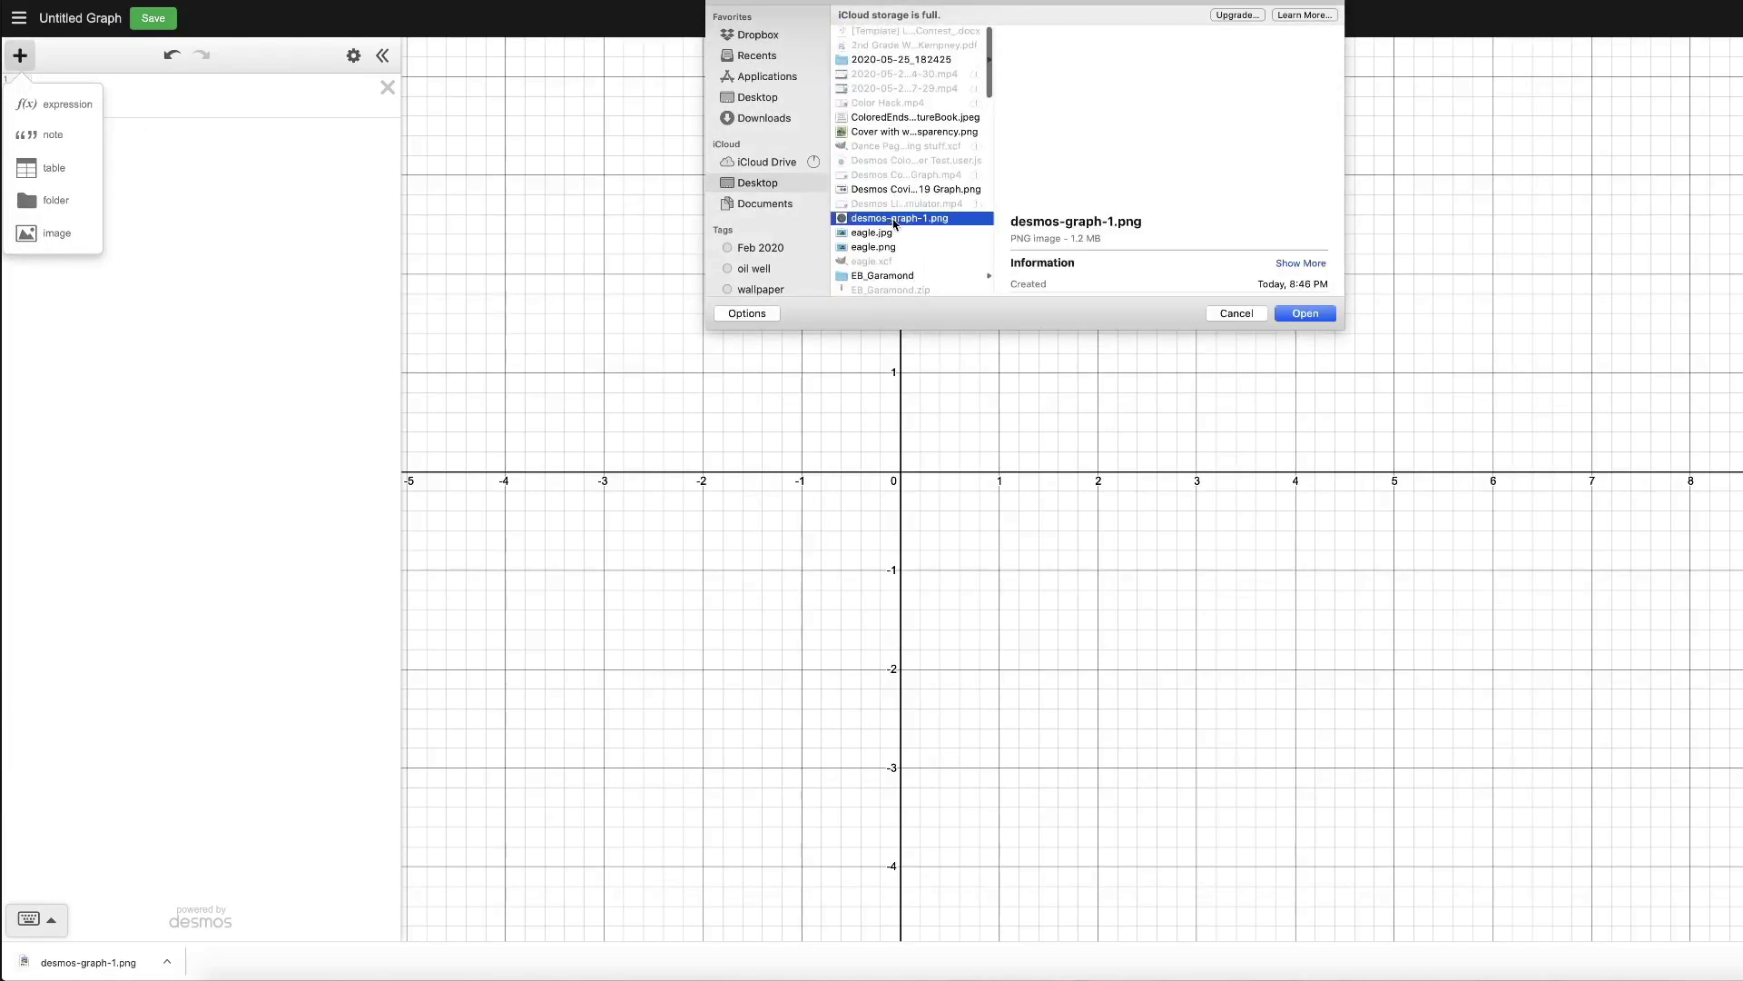
pyautogui.click(1287, 318)
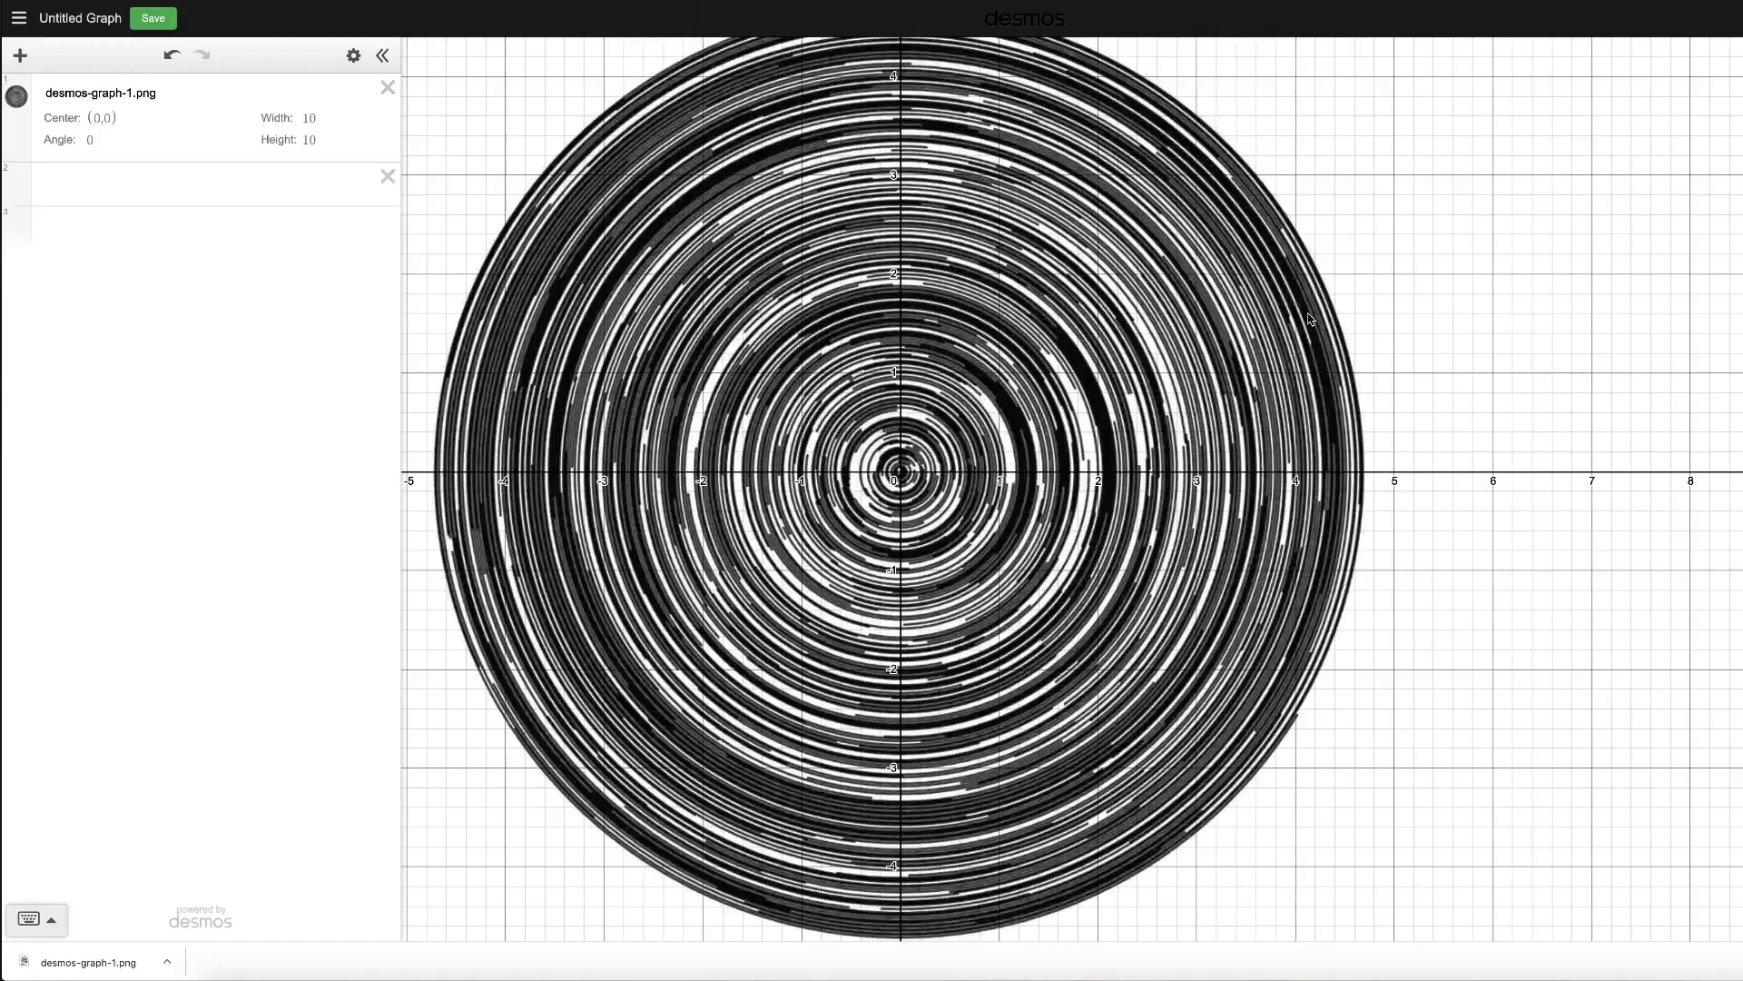
# Examine where the circular image's outer edge crosses the x-axis to judge its radius.
pyautogui.scroll(-5, 1196, 385)
pyautogui.scroll(7, 1197, 385)
pyautogui.scroll(-7, 1197, 385)
pyautogui.scroll(7, 1194, 385)
pyautogui.scroll(-5, 1194, 385)
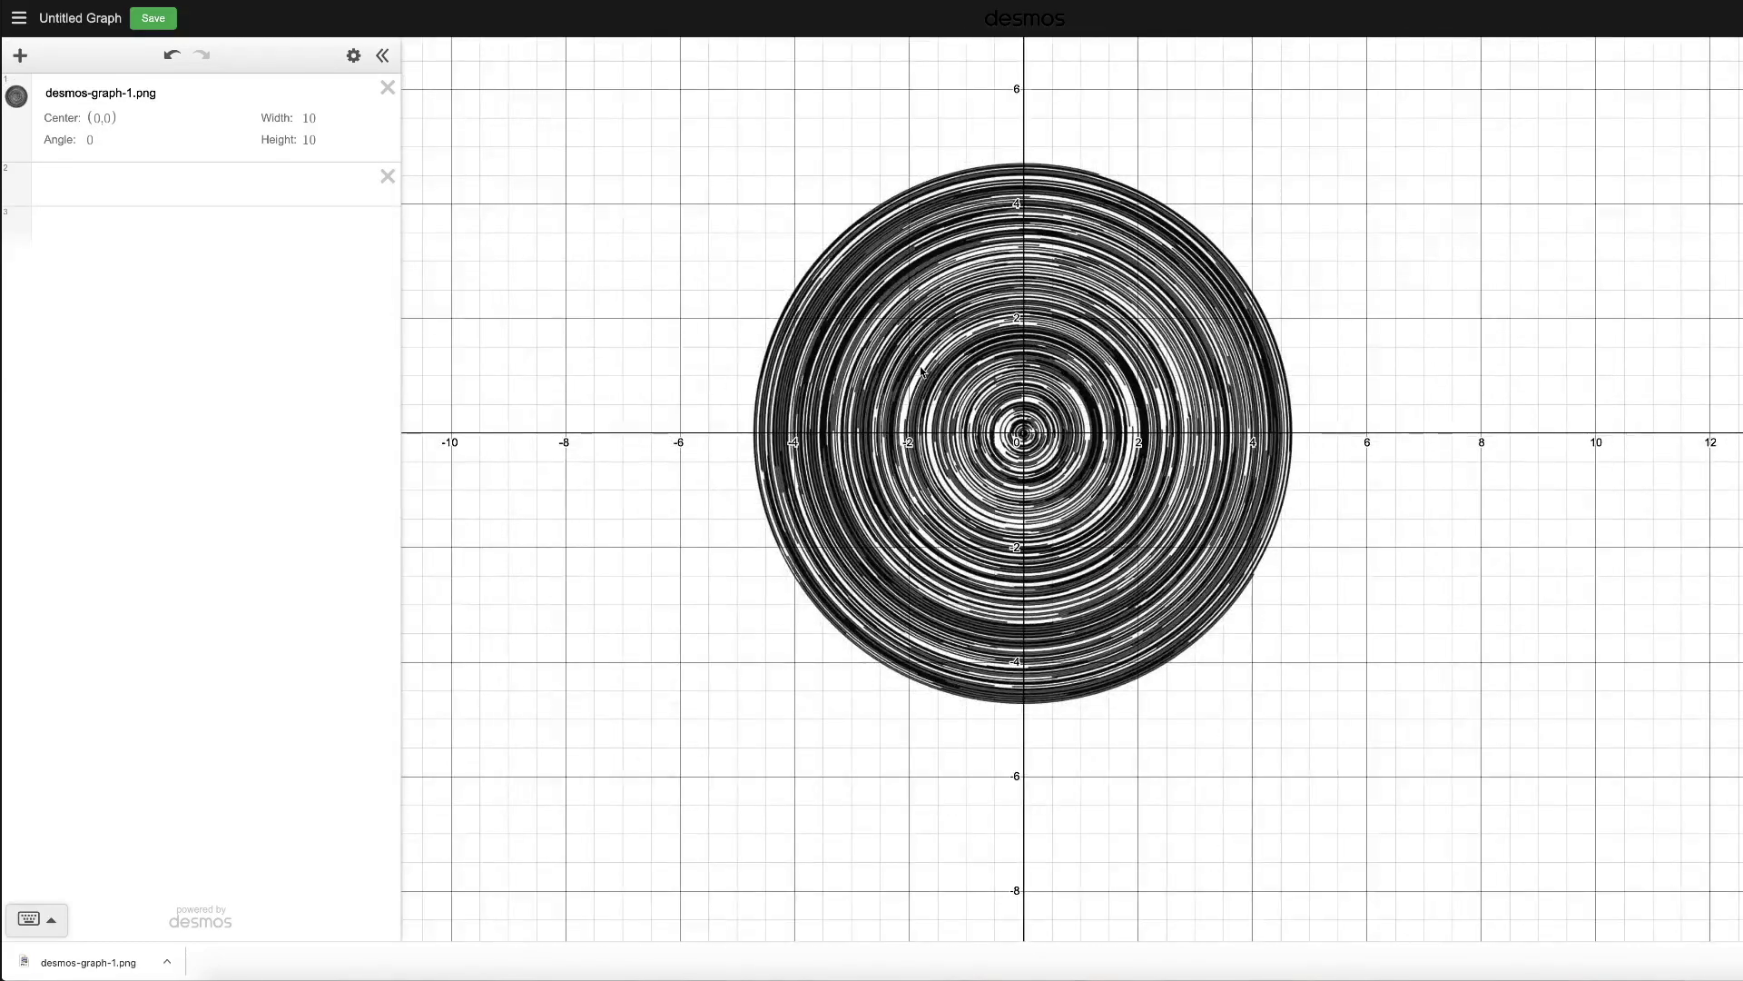
pyautogui.scroll(3, 1060, 225)
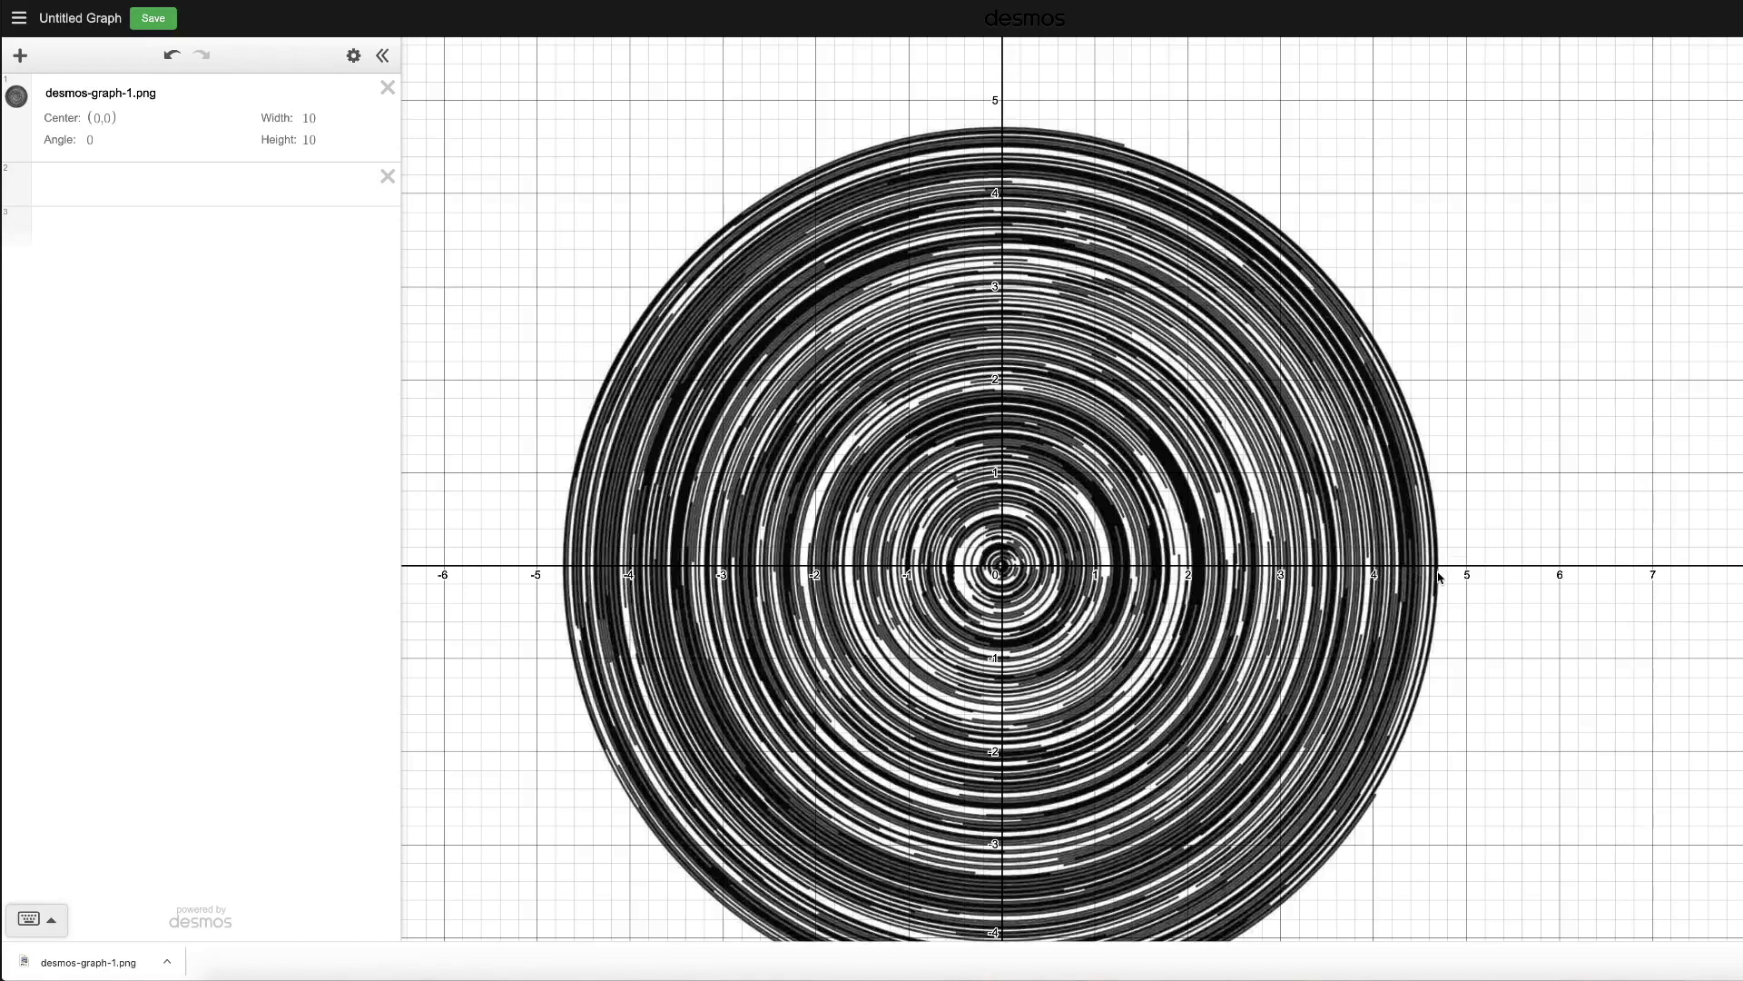
pyautogui.scroll(5, 1439, 574)
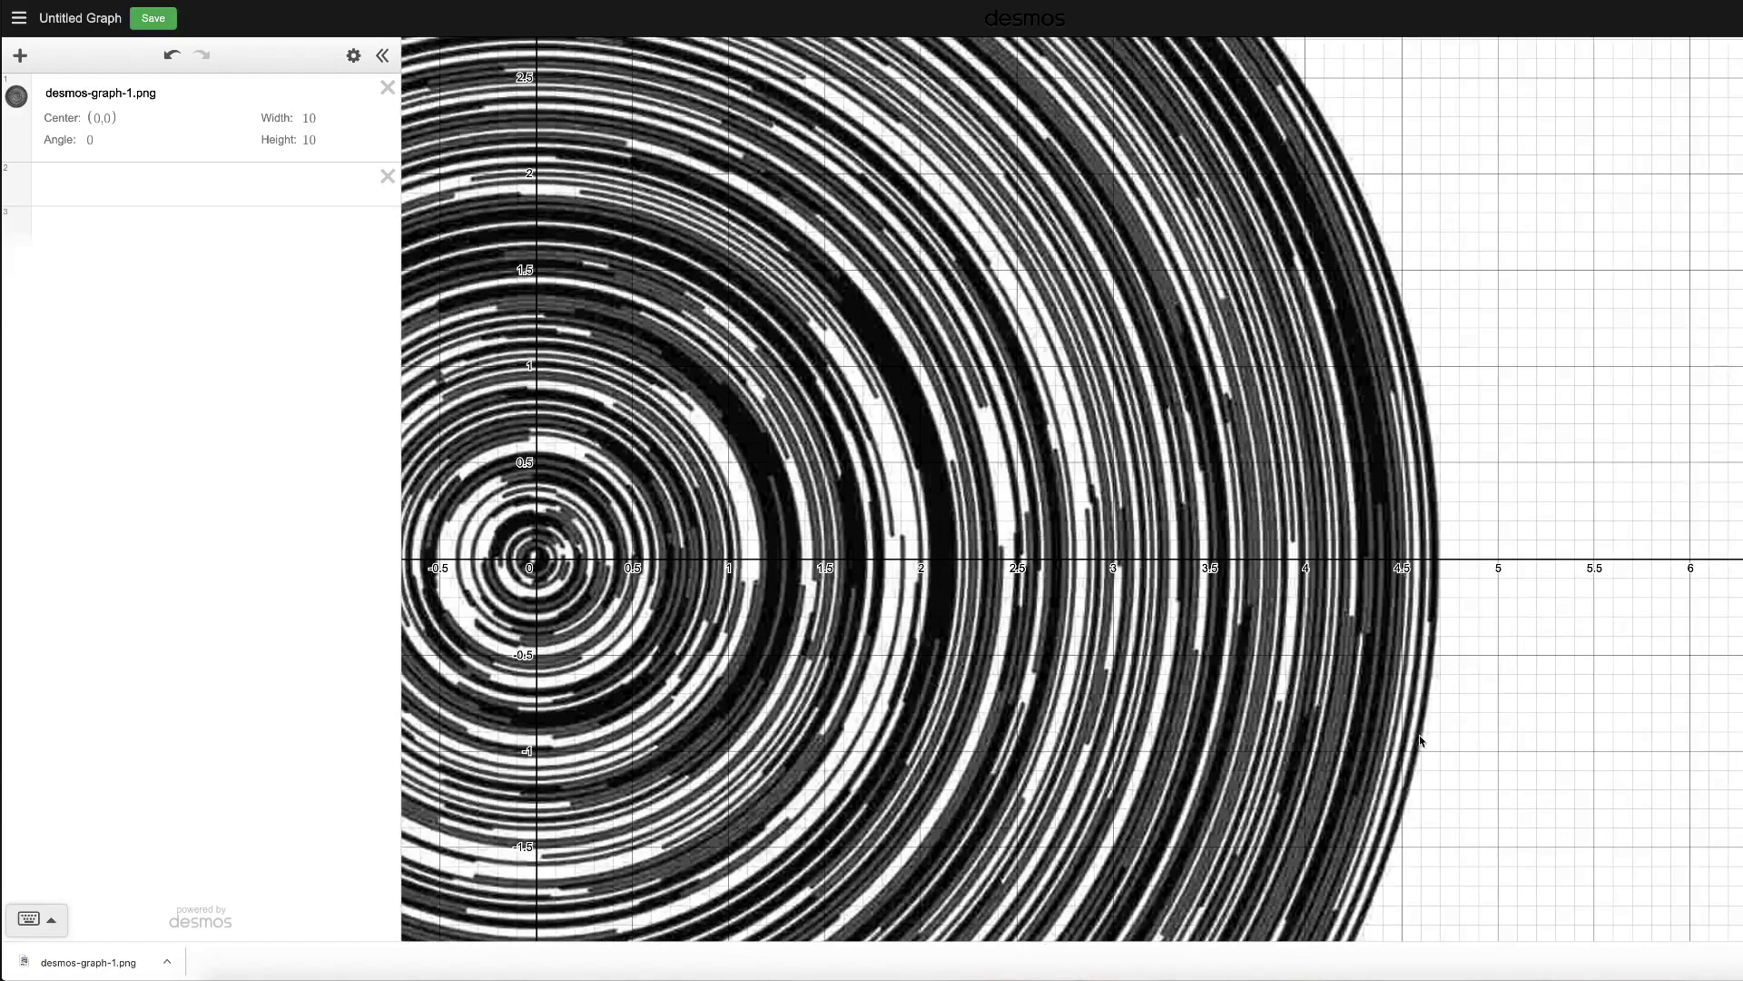
pyautogui.scroll(-7, 1353, 574)
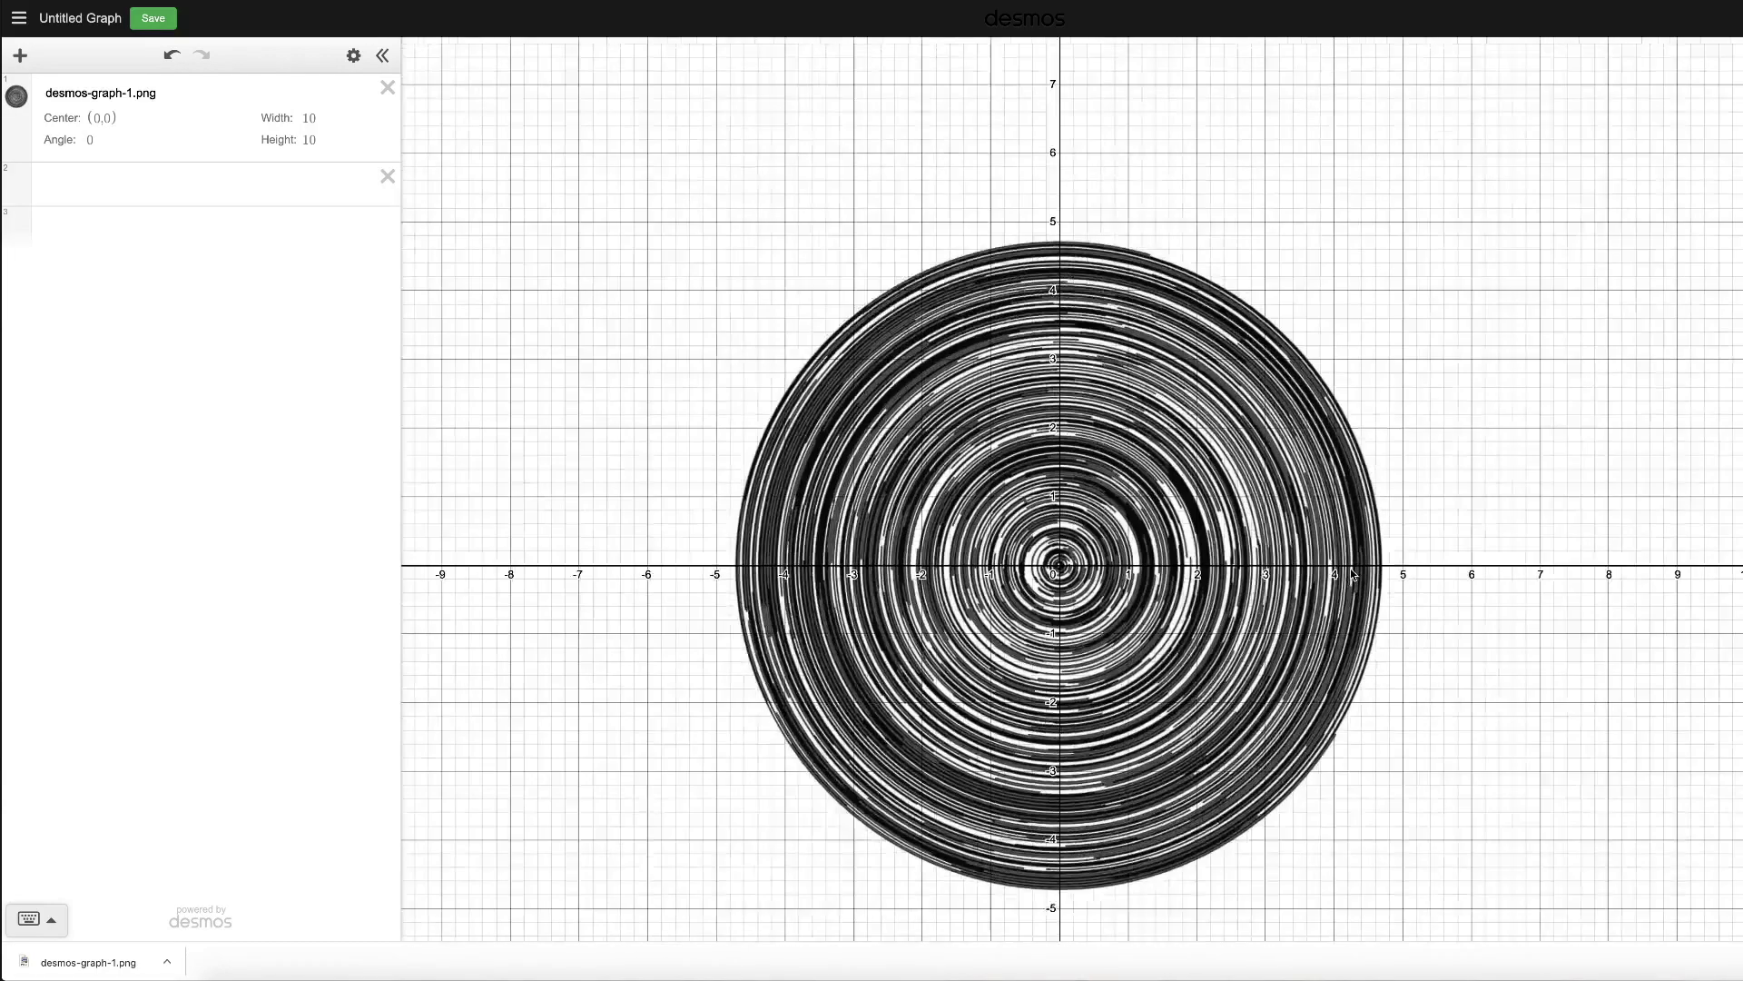
pyautogui.scroll(1, 1353, 574)
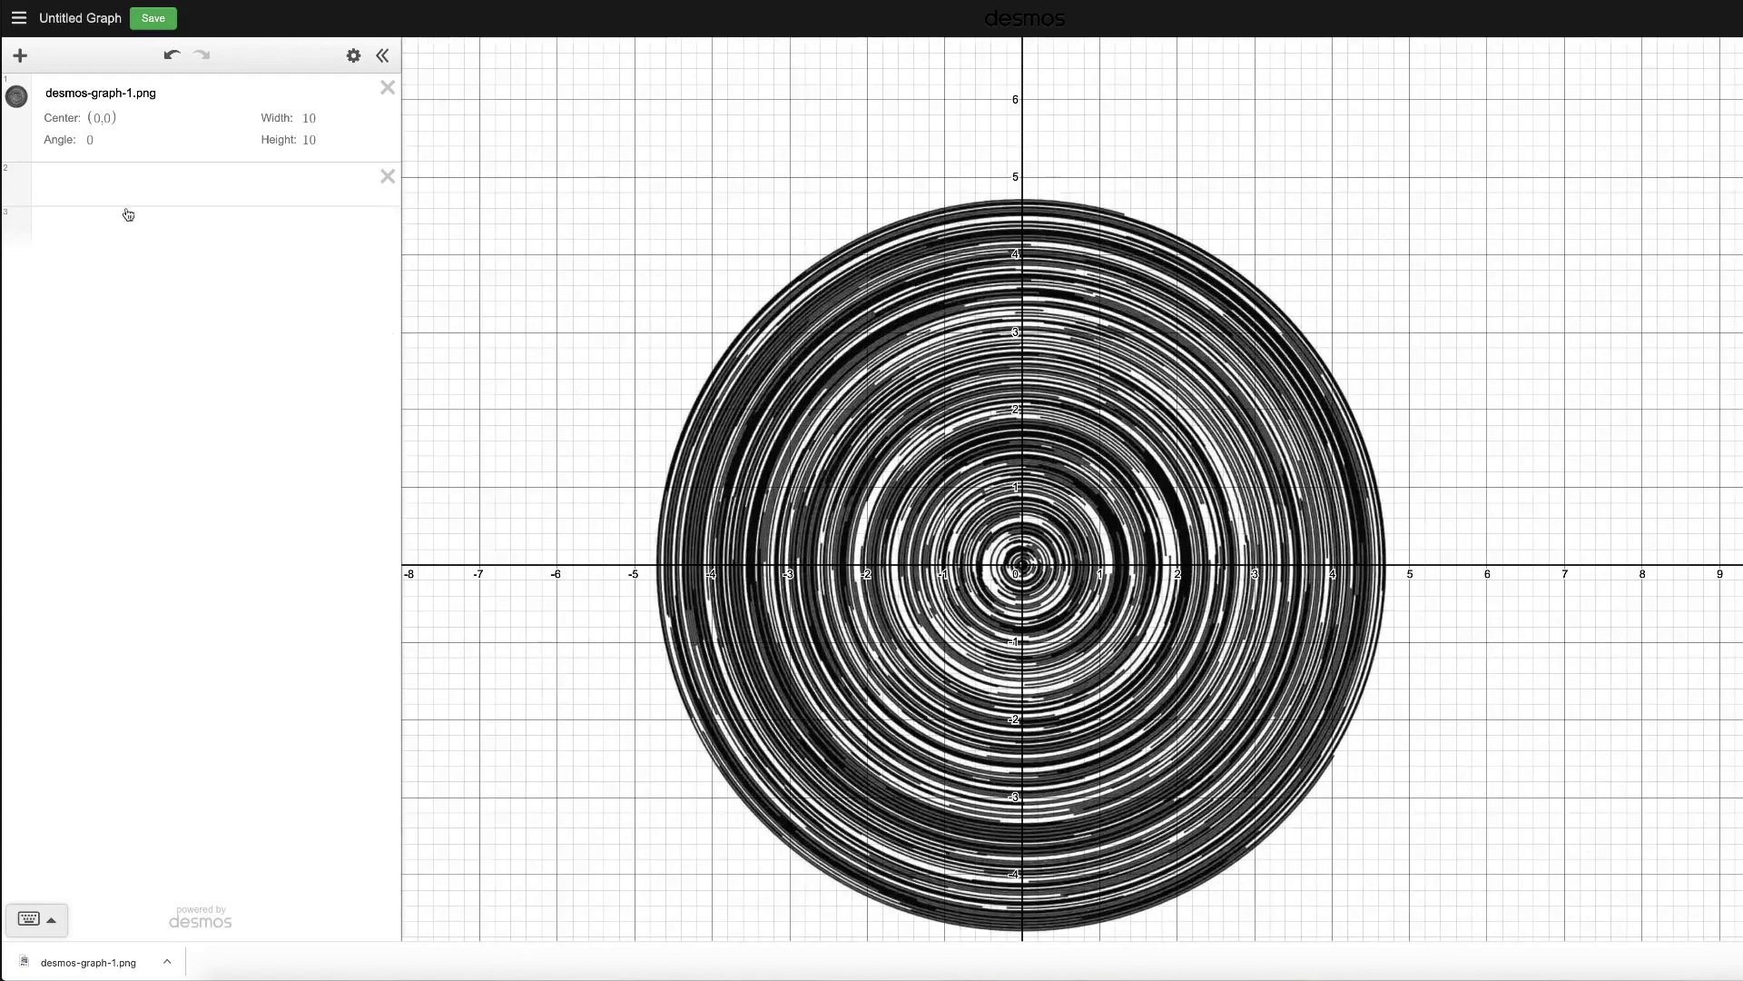
# Graph the circle x^2+y^2=4.7^2 around the image's outer edge and hide the image.
pyautogui.click(66, 184)
pyautogui.write('x^2')
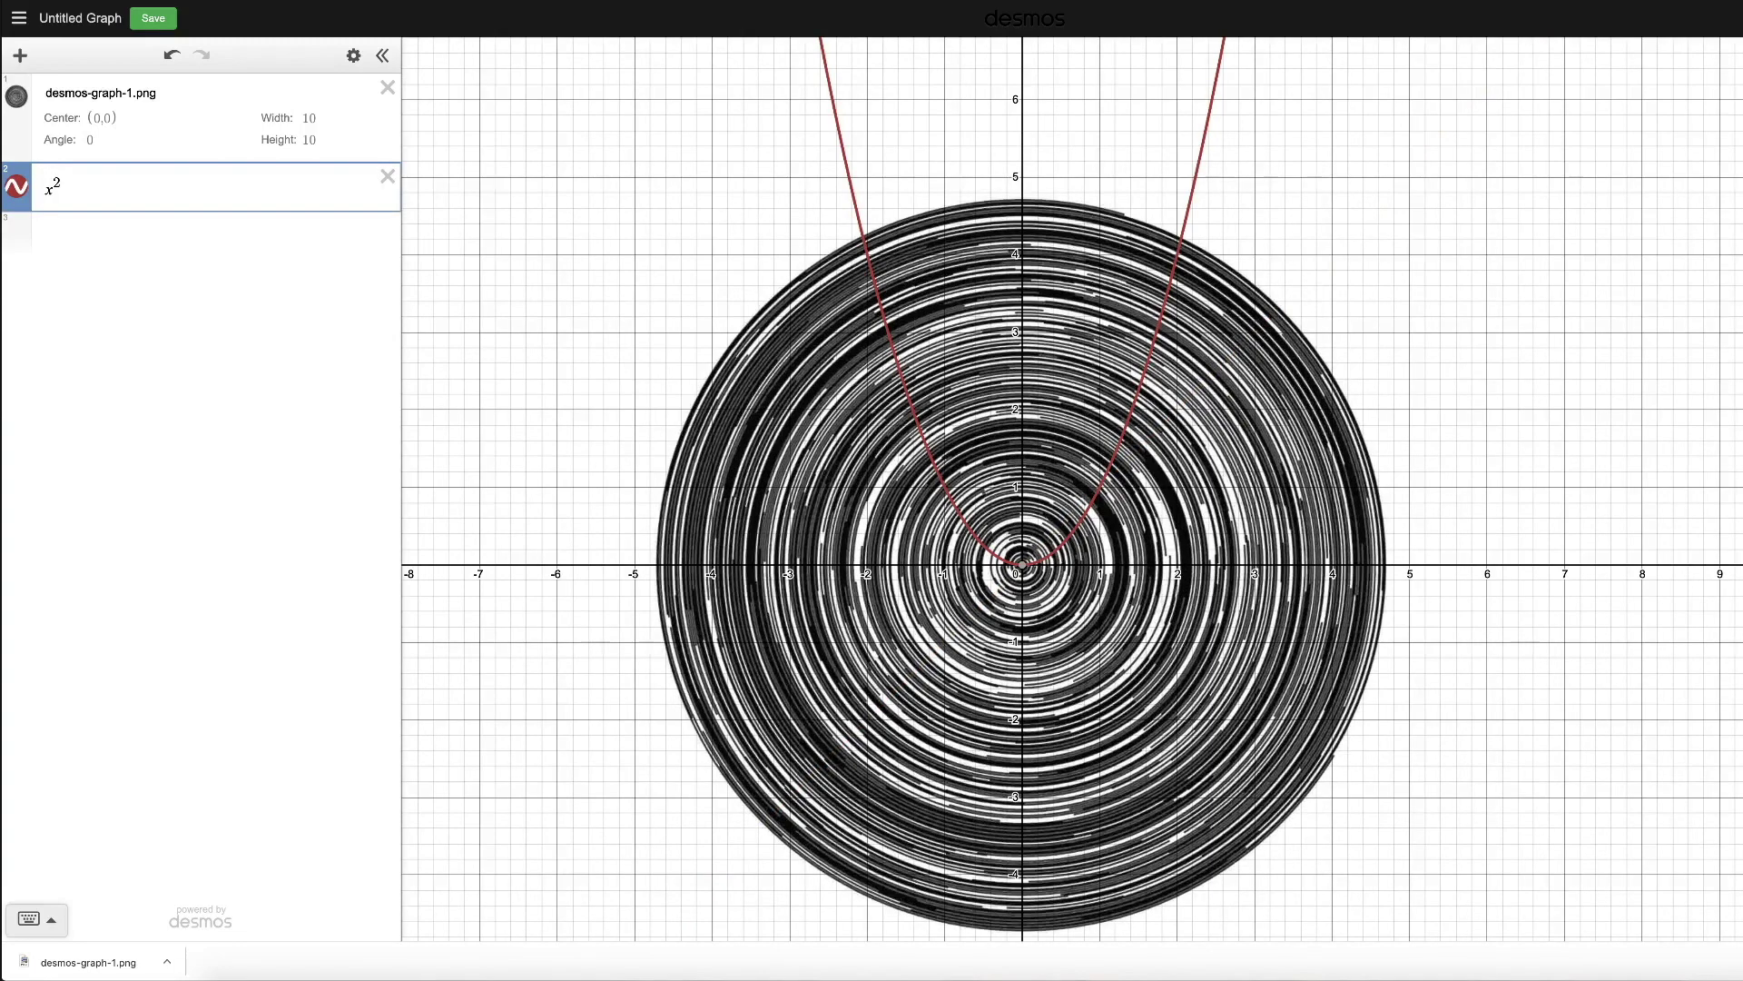
pyautogui.write('+y^2=4.7^2')
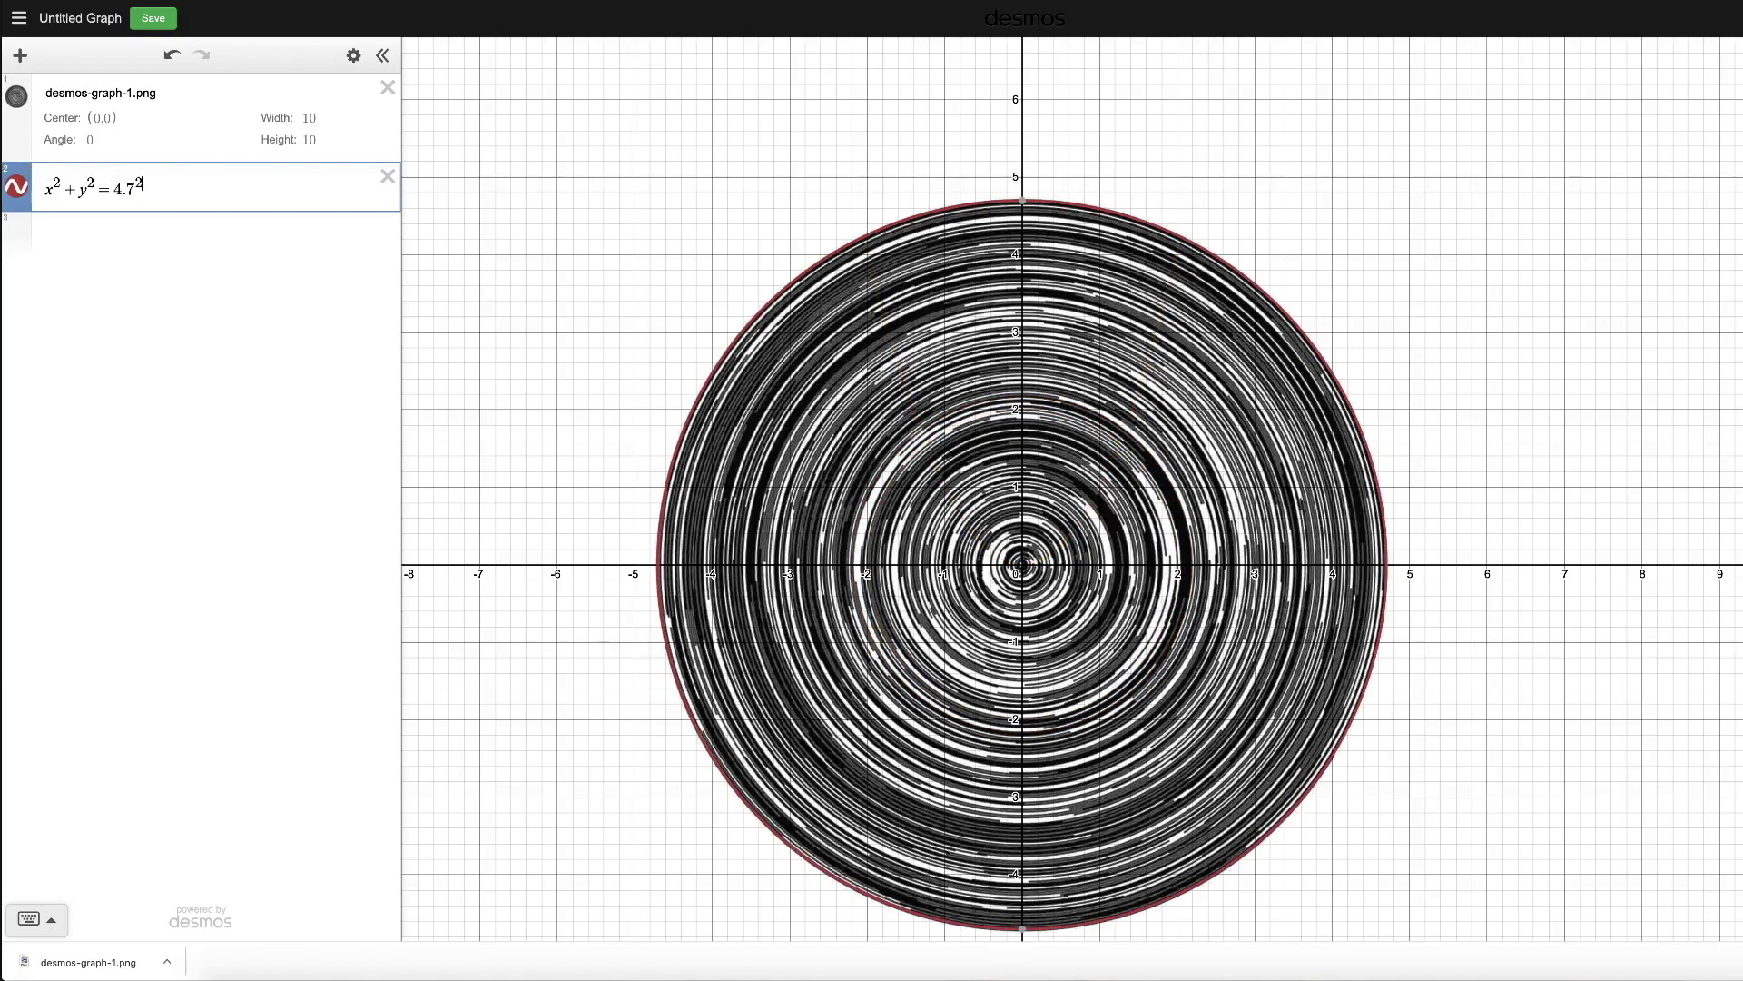
pyautogui.click(20, 97)
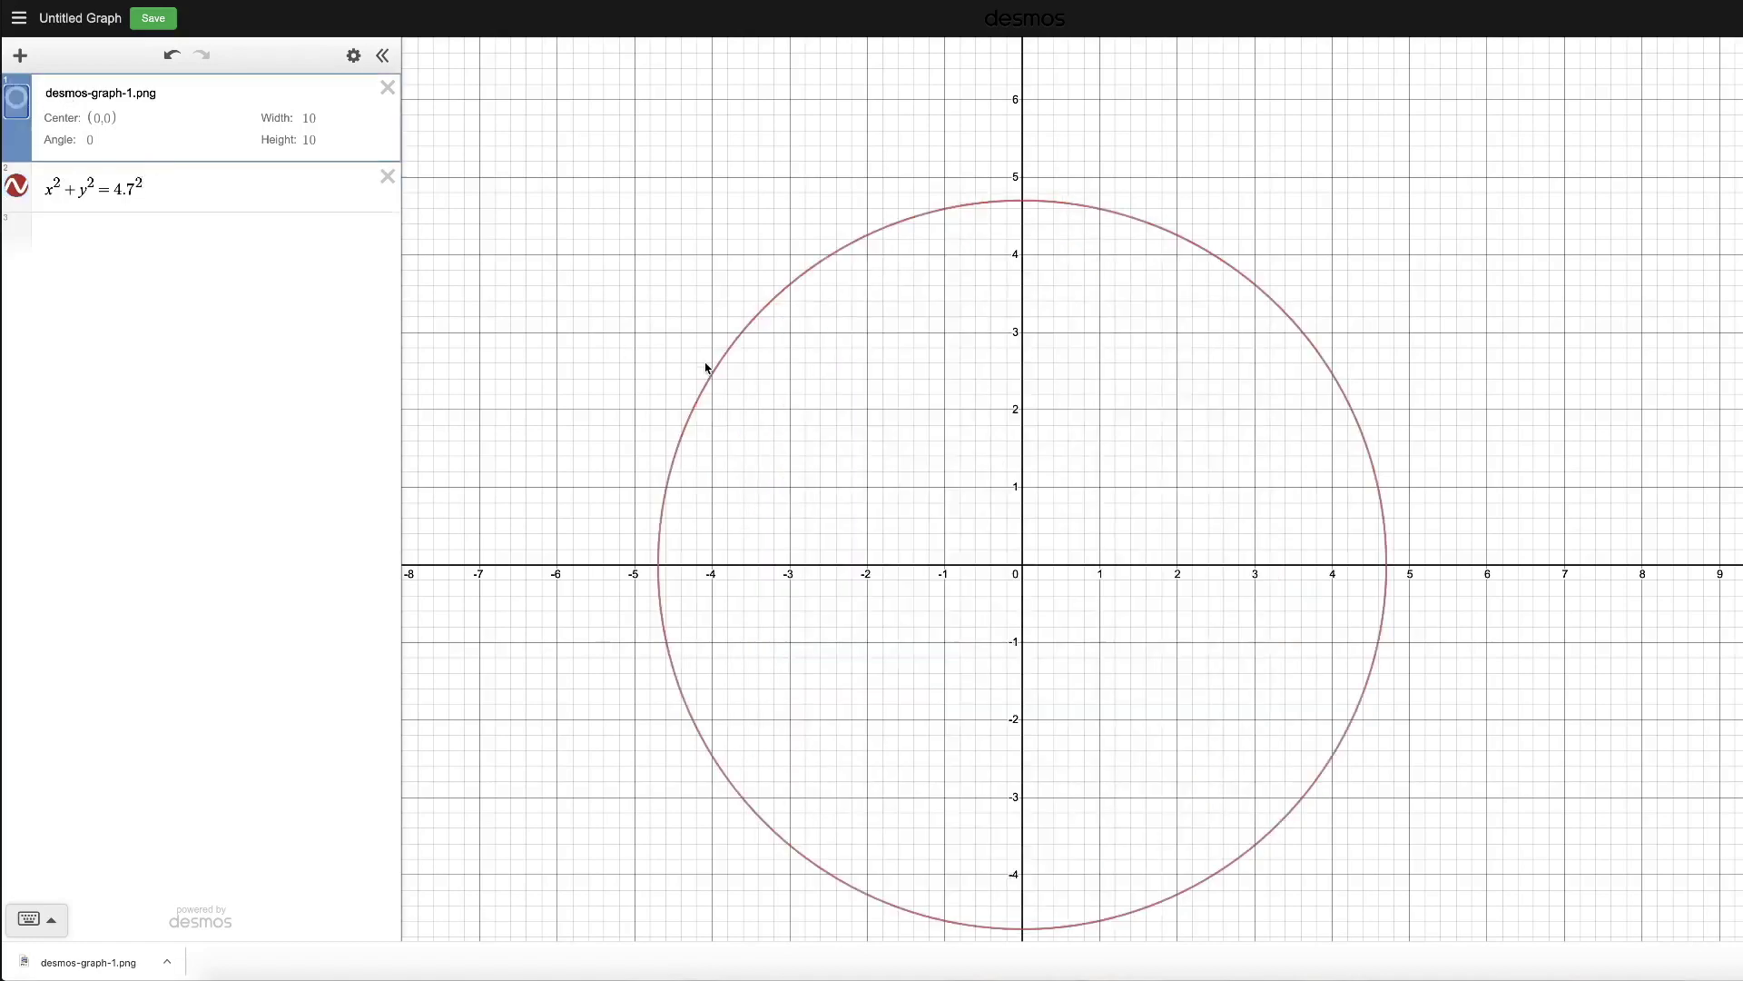
pyautogui.moveTo(1346, 654); pyautogui.dragTo(908, 518)
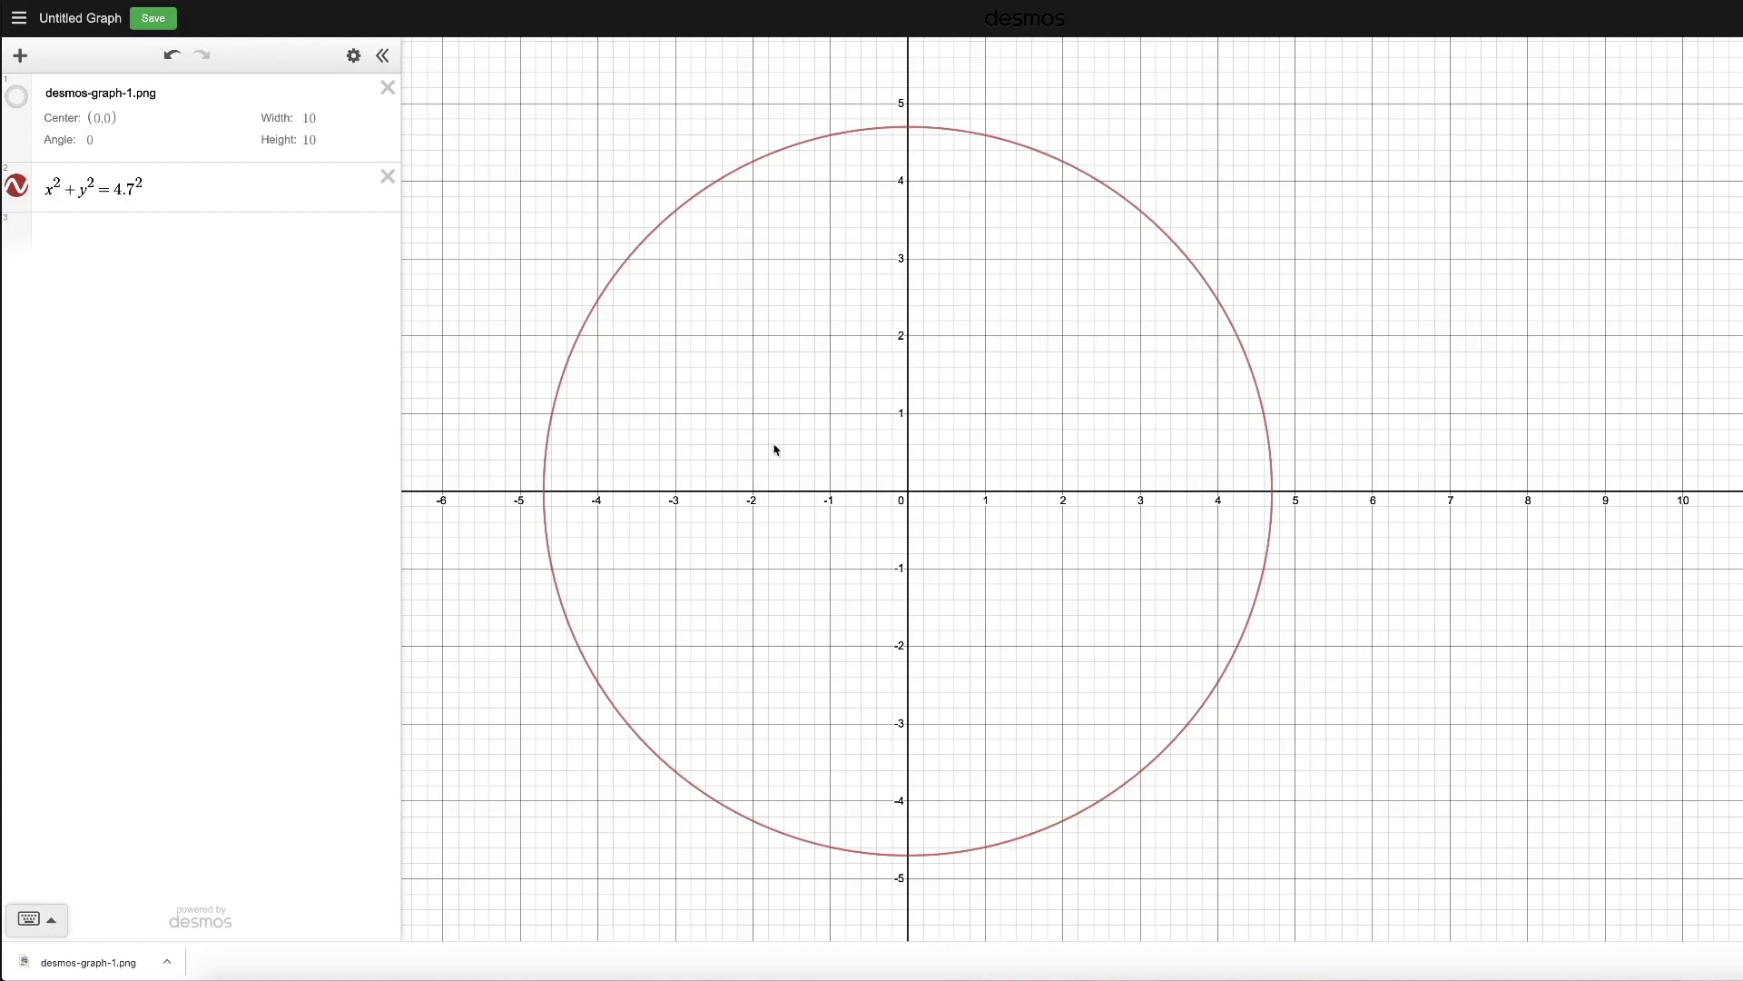
# Define a as a list of random numbers with the expression a=random(360).
pyautogui.click(62, 227)
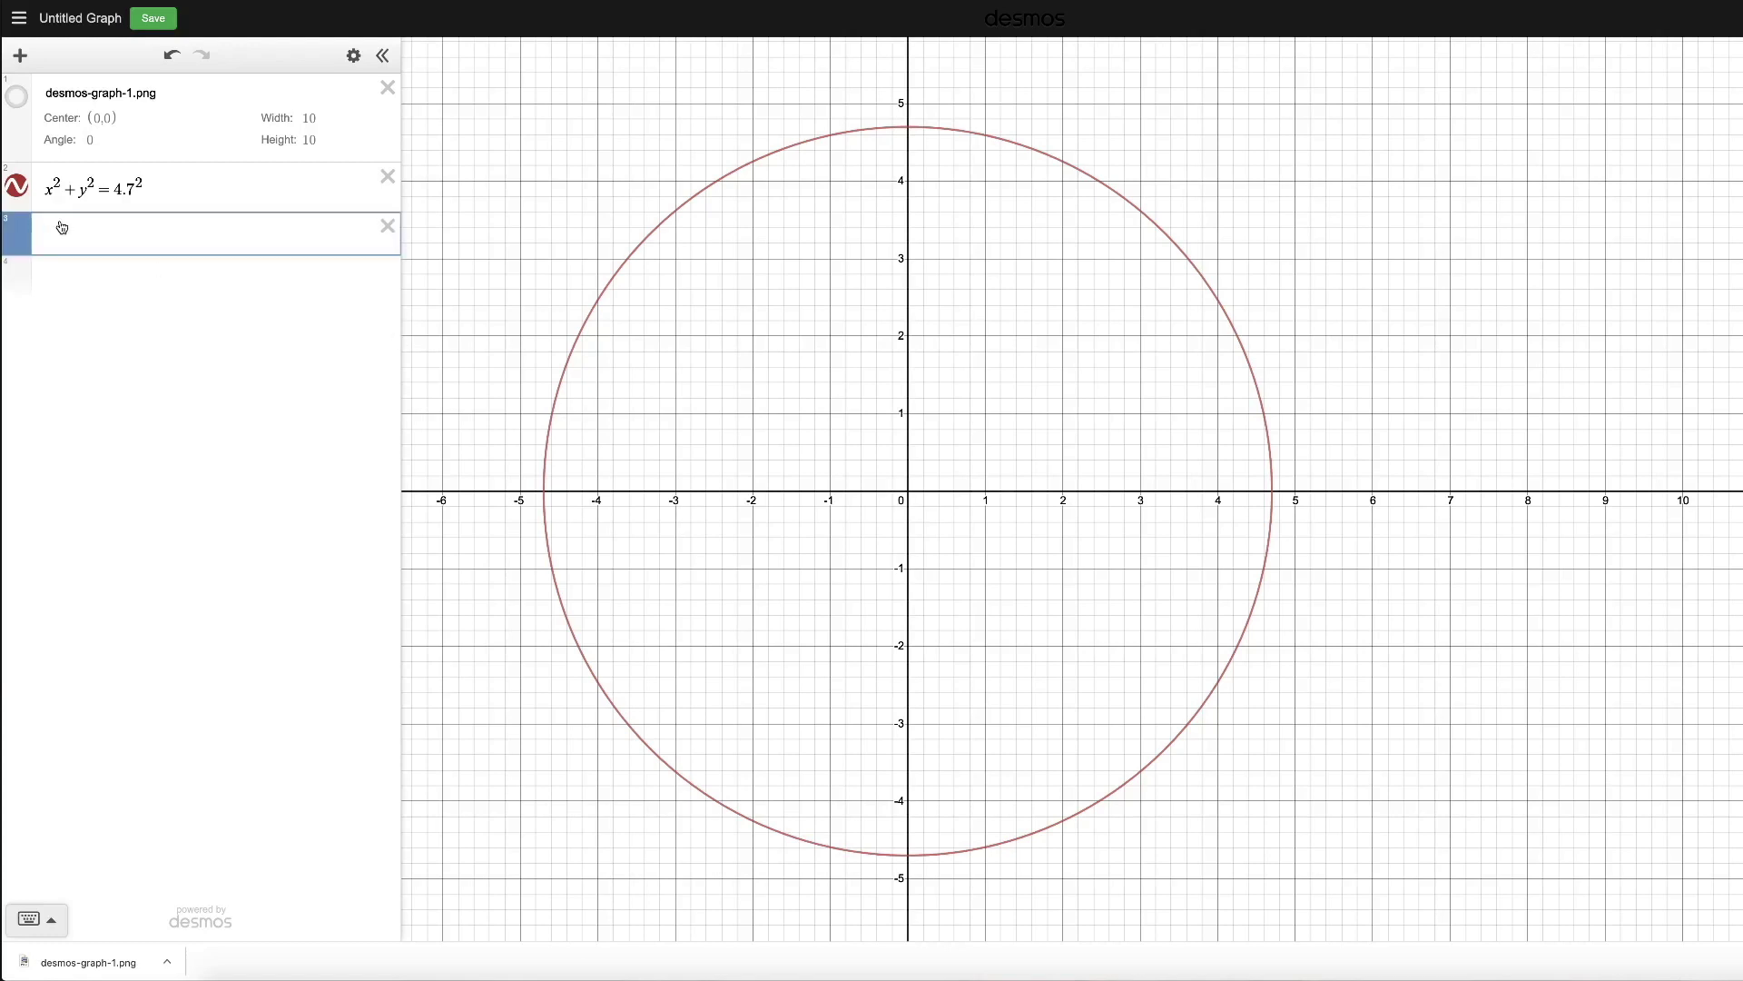
pyautogui.write('a=random(')
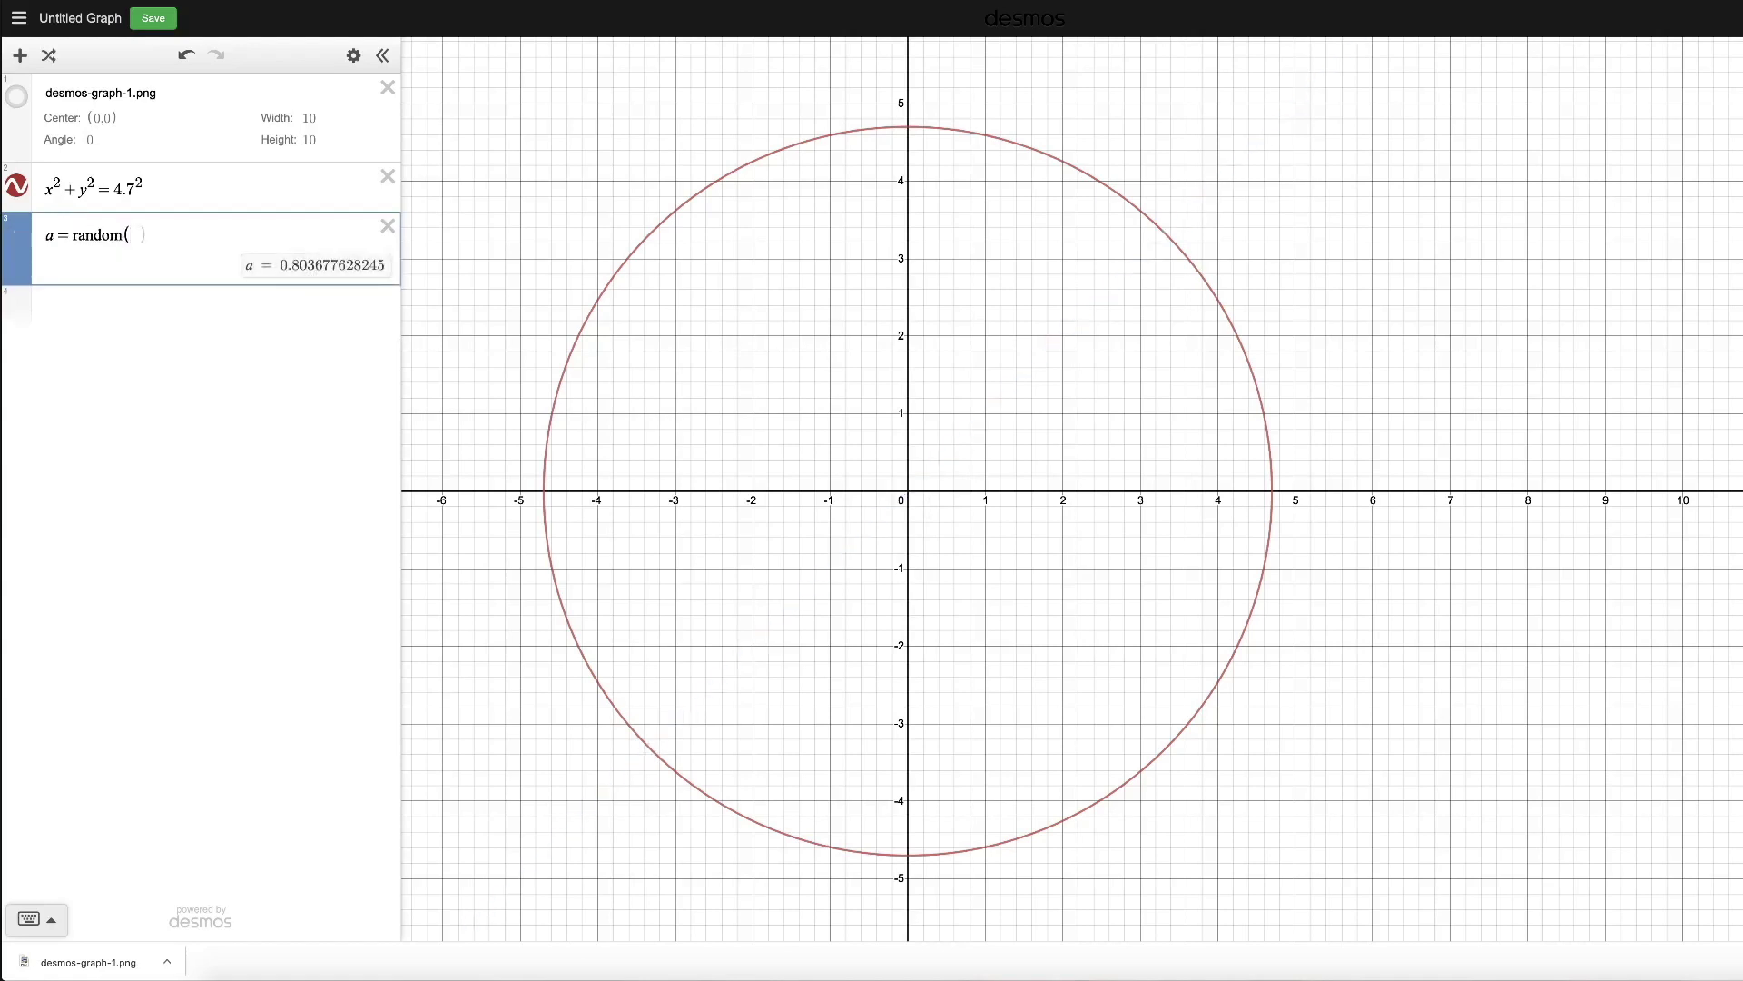
pyautogui.write('360)')
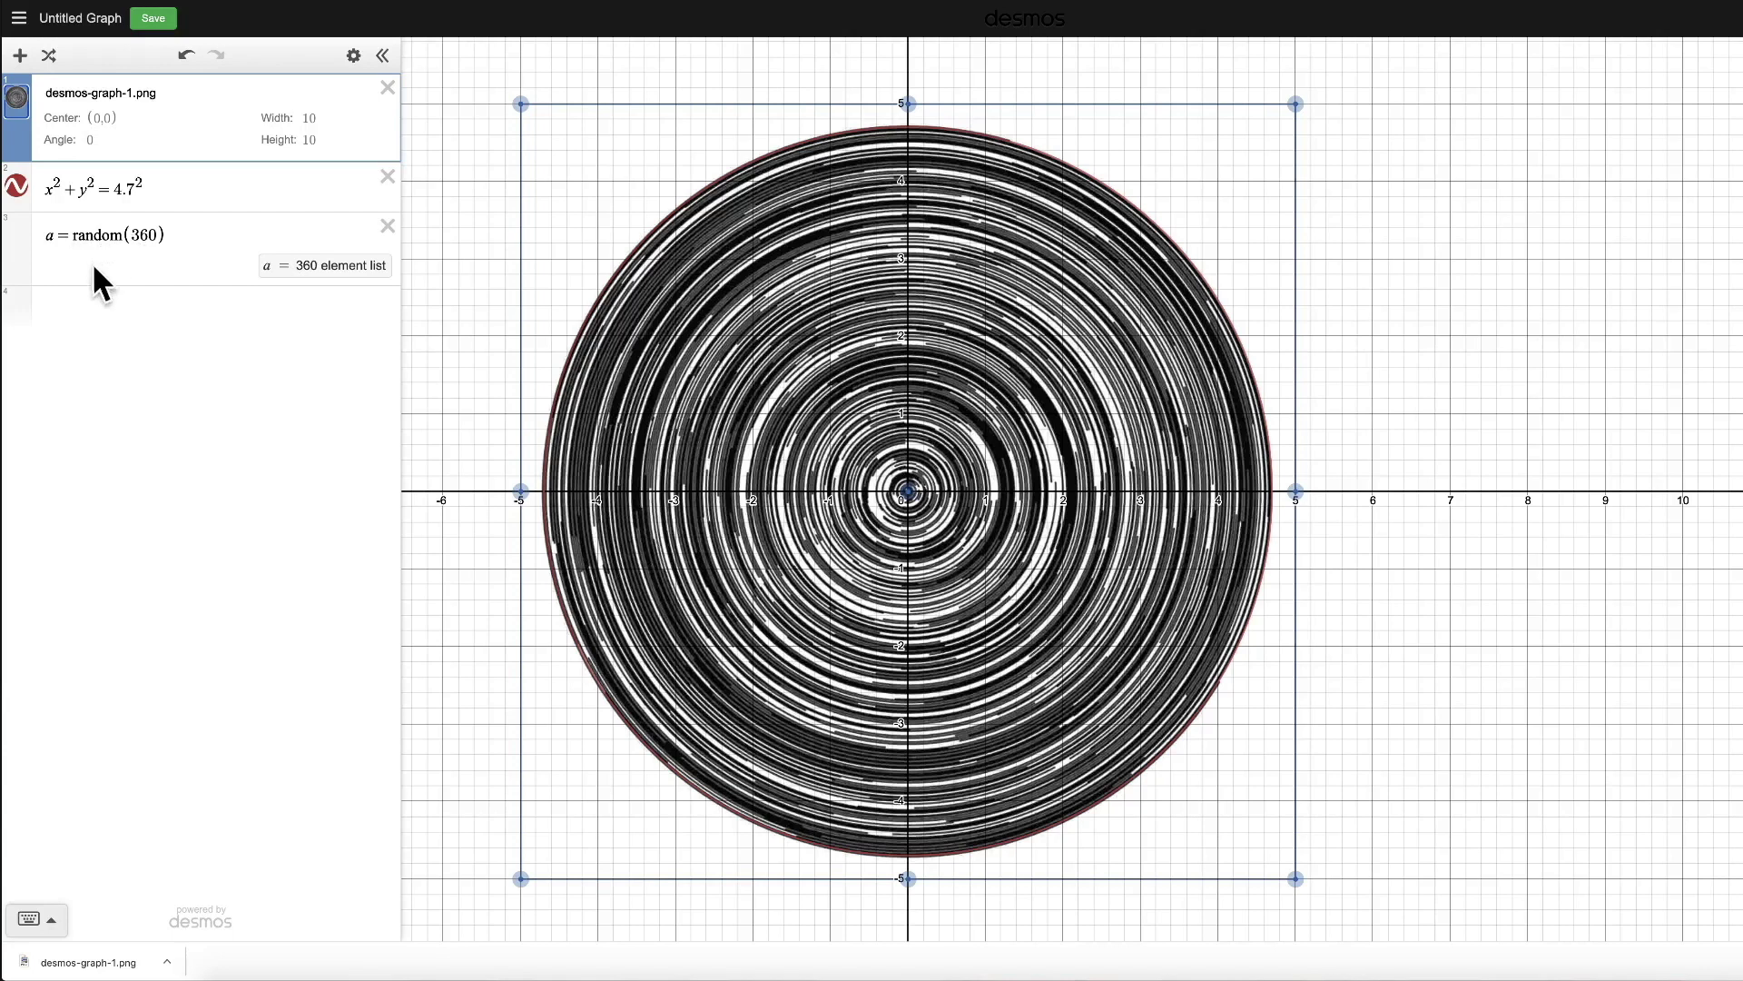
# Define the list b with the entries 0, 4.7/360 and 4.7.
pyautogui.click(78, 298)
pyautogui.write('b ')
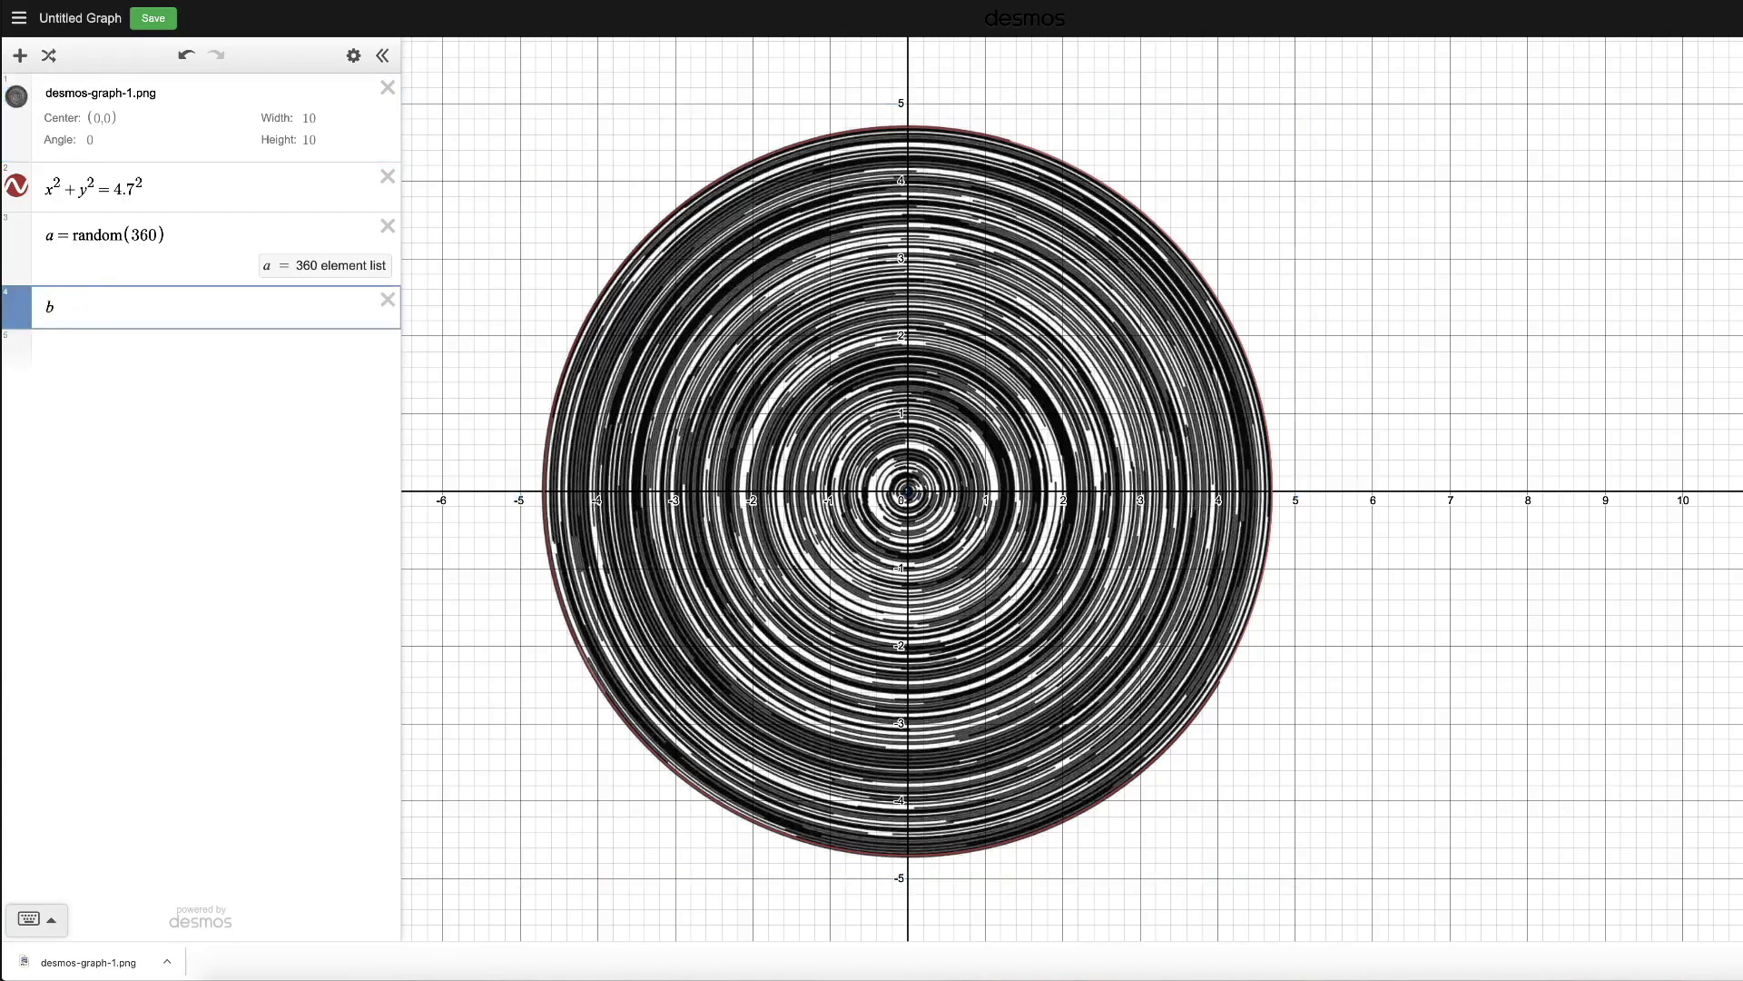
pyautogui.write('= [')
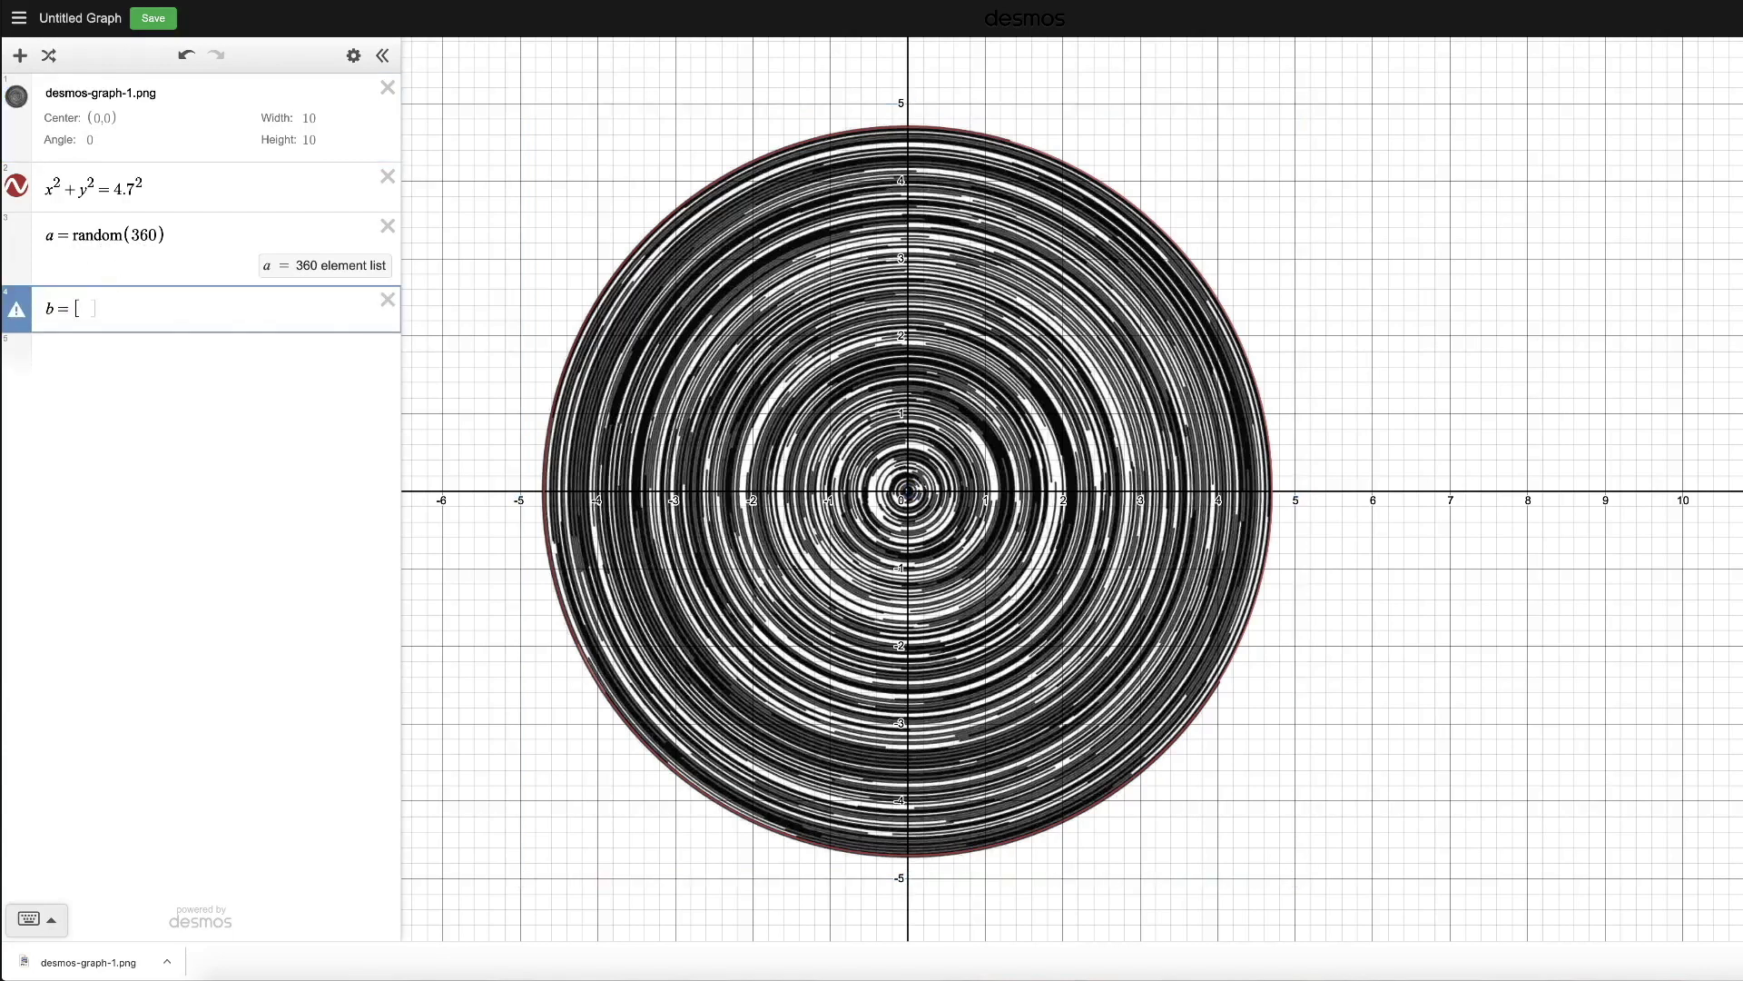
pyautogui.write(']')
pyautogui.press('Left')
pyautogui.write('0,4.7/36')
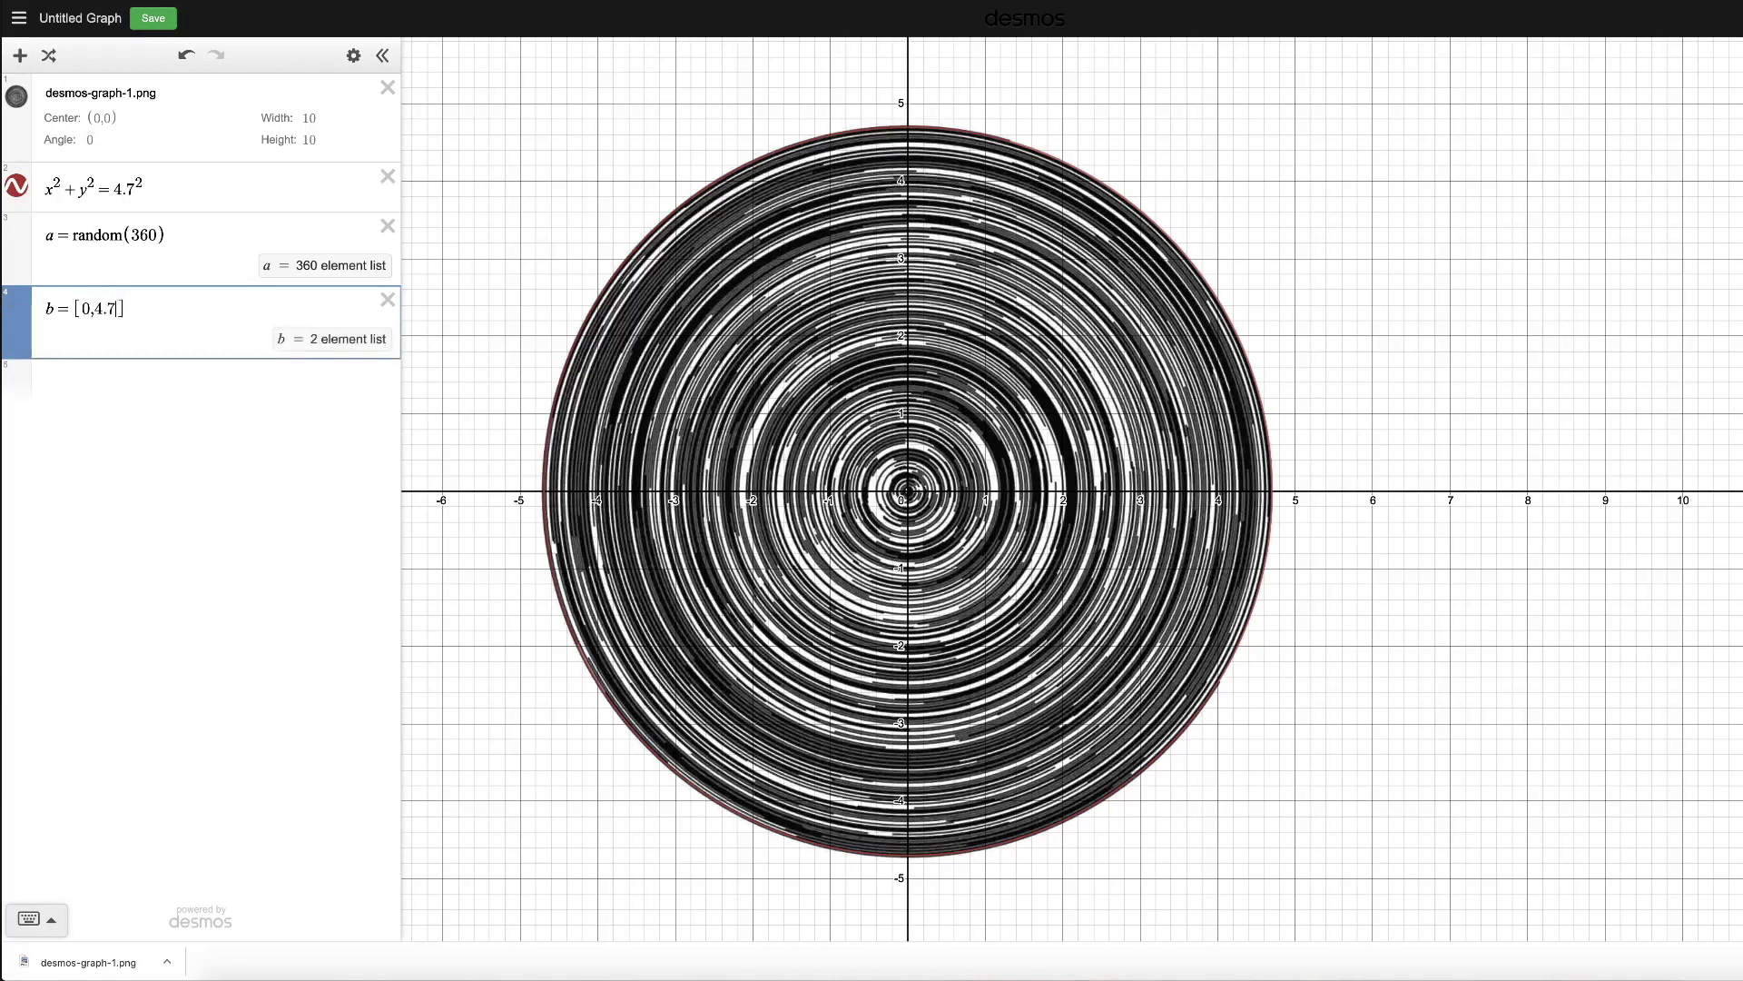
pyautogui.write('0')
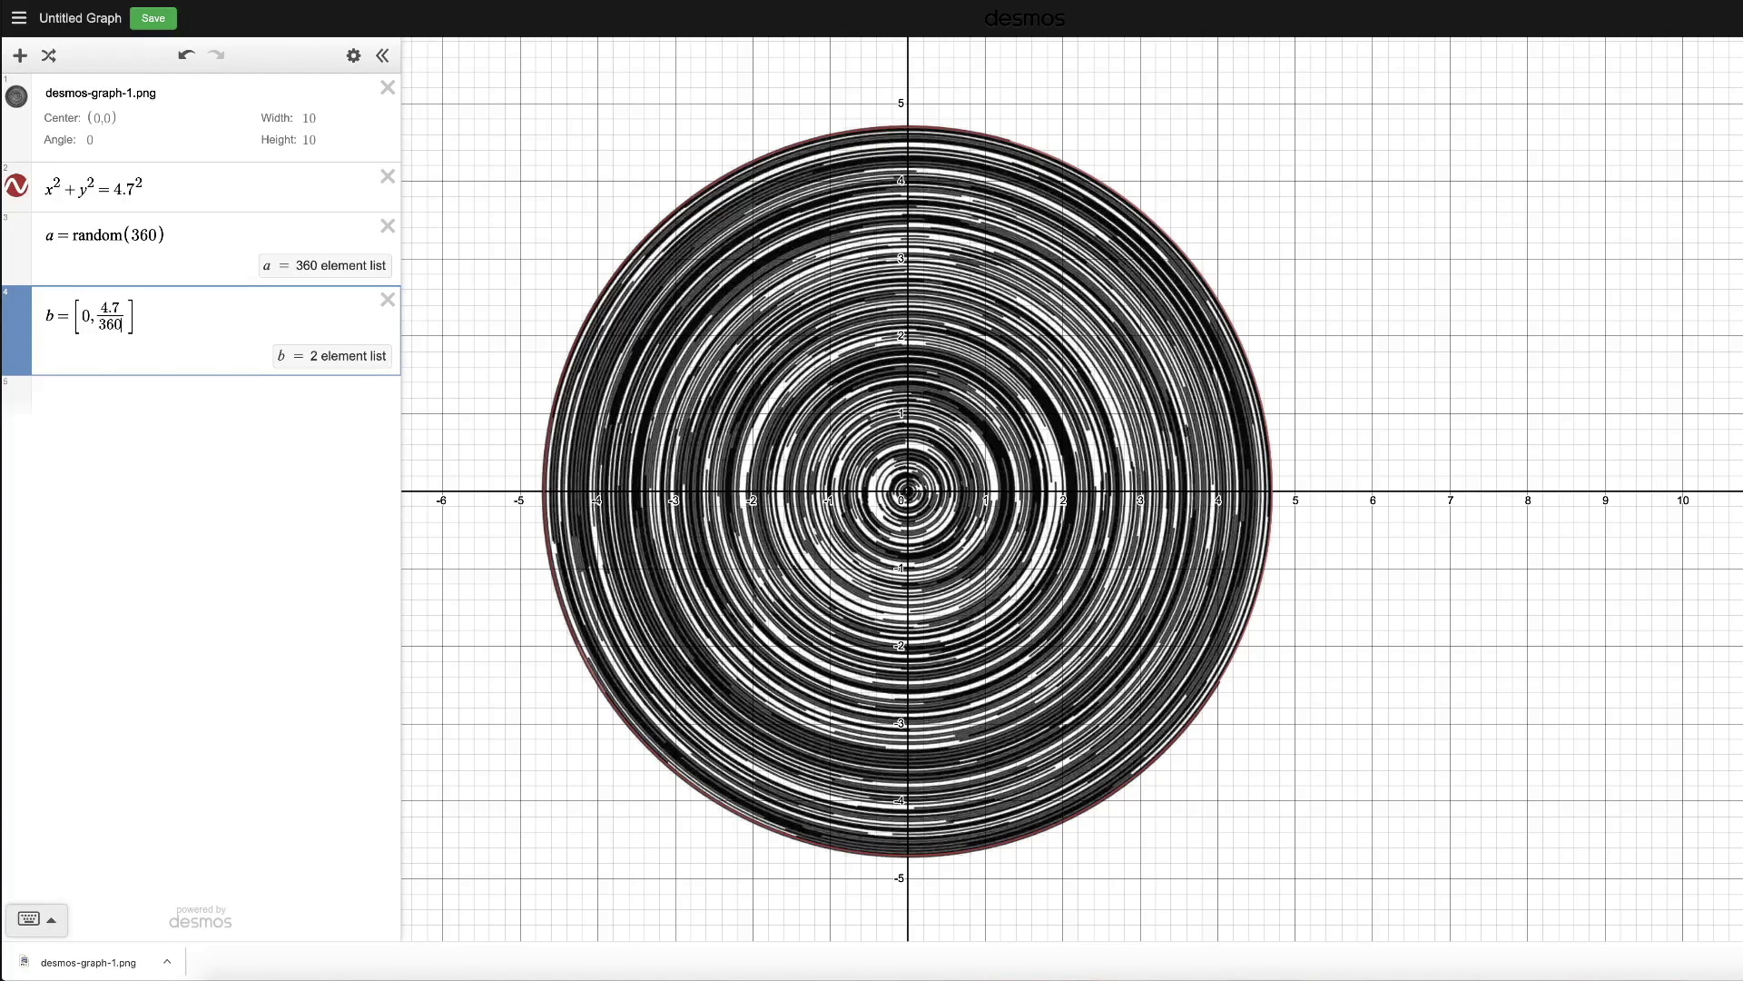
pyautogui.press('Right')
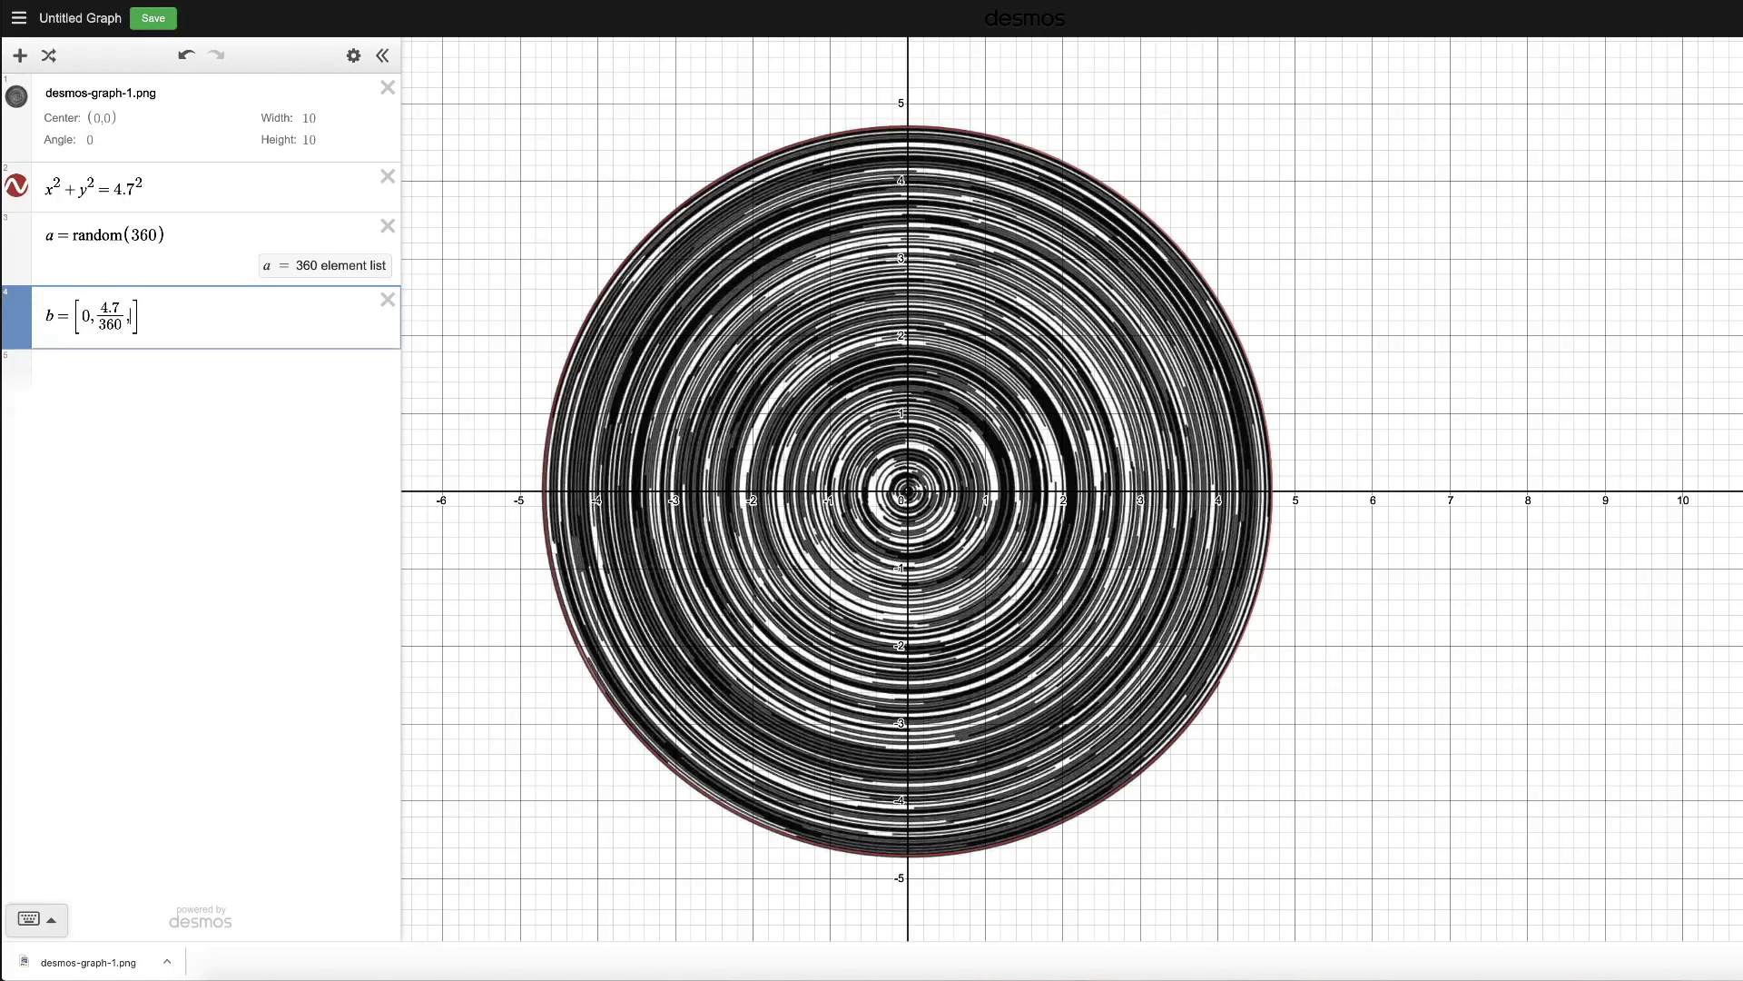
pyautogui.write(',4.7')
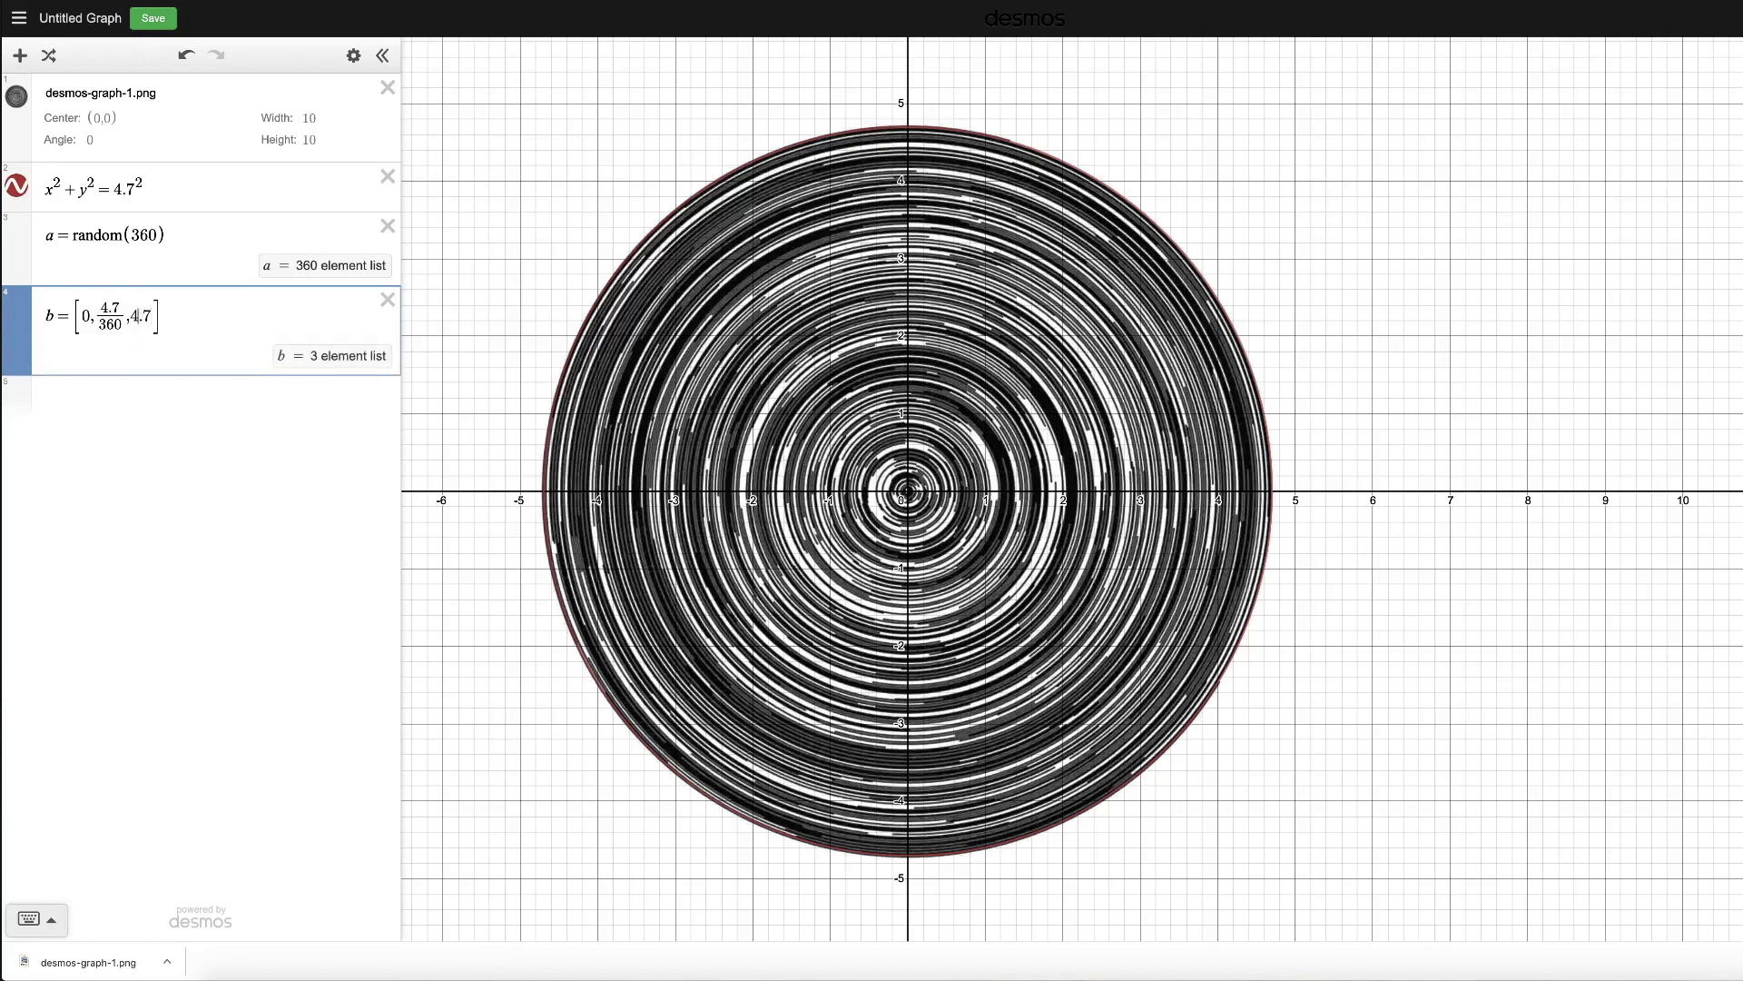
# Turn list b into an evenly spaced range that starts 4.7/360, 9.4/360 and runs to 4.7, removing the 0 entry.
pyautogui.press('Left')
pyautogui.press('Left')
pyautogui.press('Left')
pyautogui.write('...,')
pyautogui.press('BackSpace')
pyautogui.press('BackSpace')
pyautogui.write('9.4/')
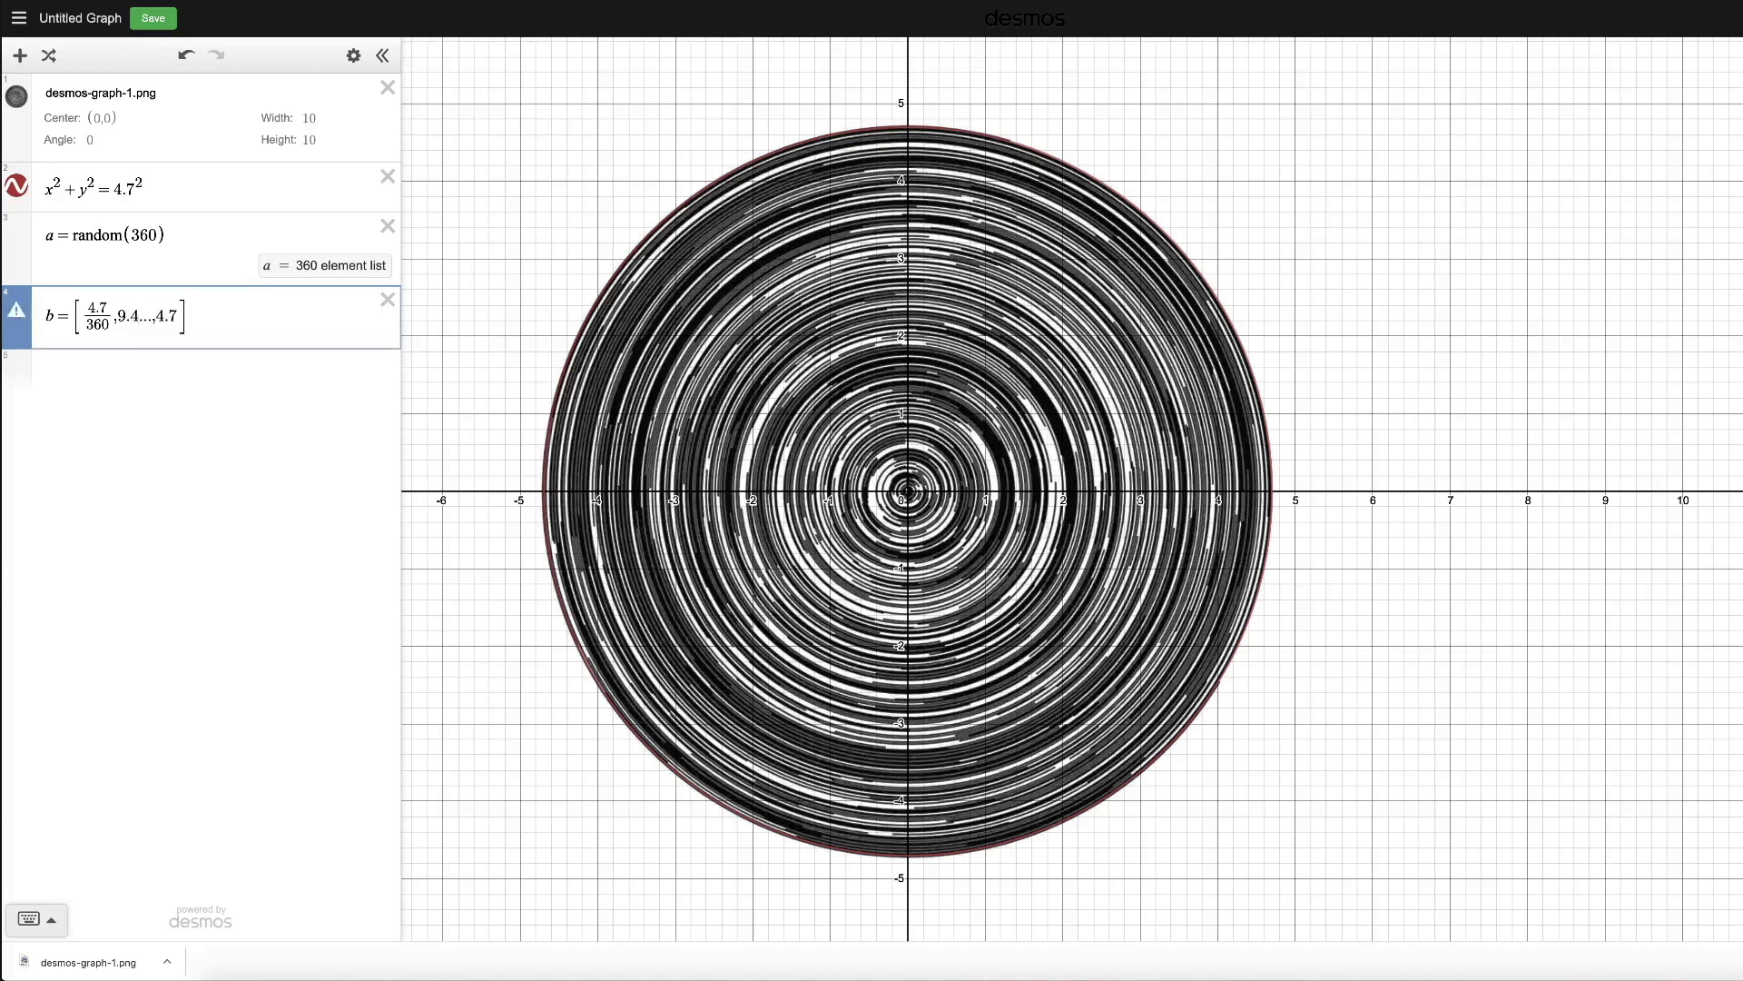
pyautogui.write('360')
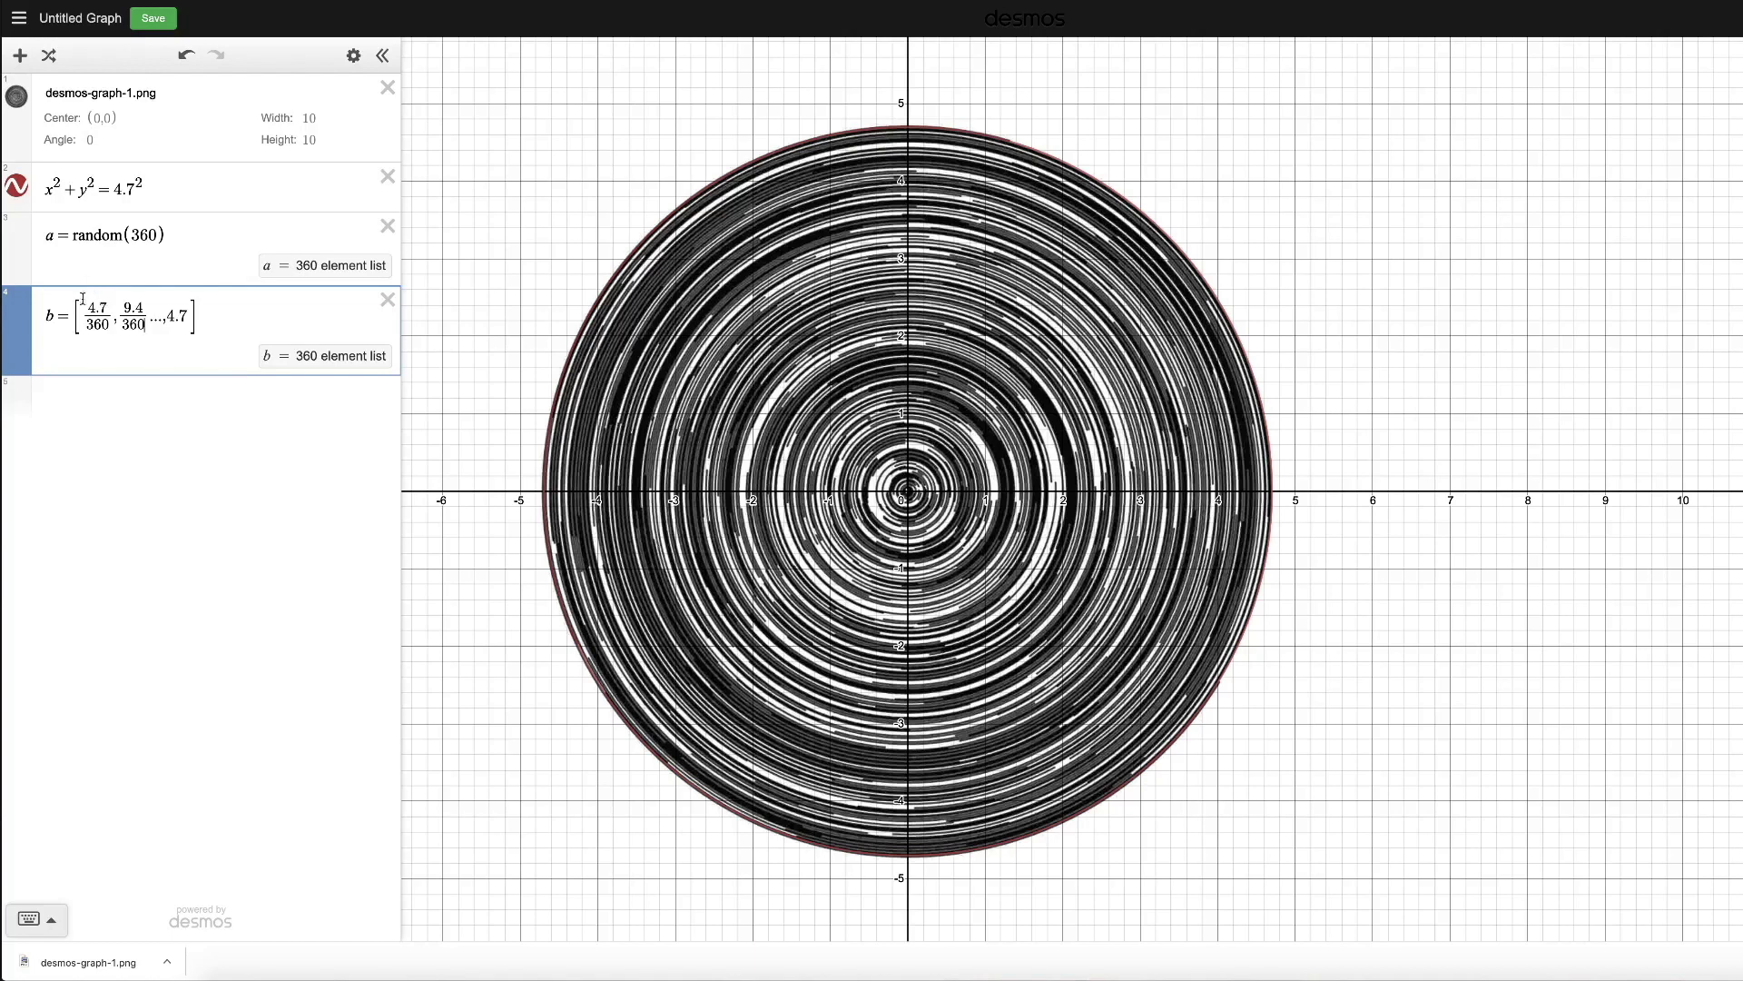
# Hide the reference image and replace the circle's radius 4.7 with b, making the equation x^2+y^2=b^2.
pyautogui.click(133, 190)
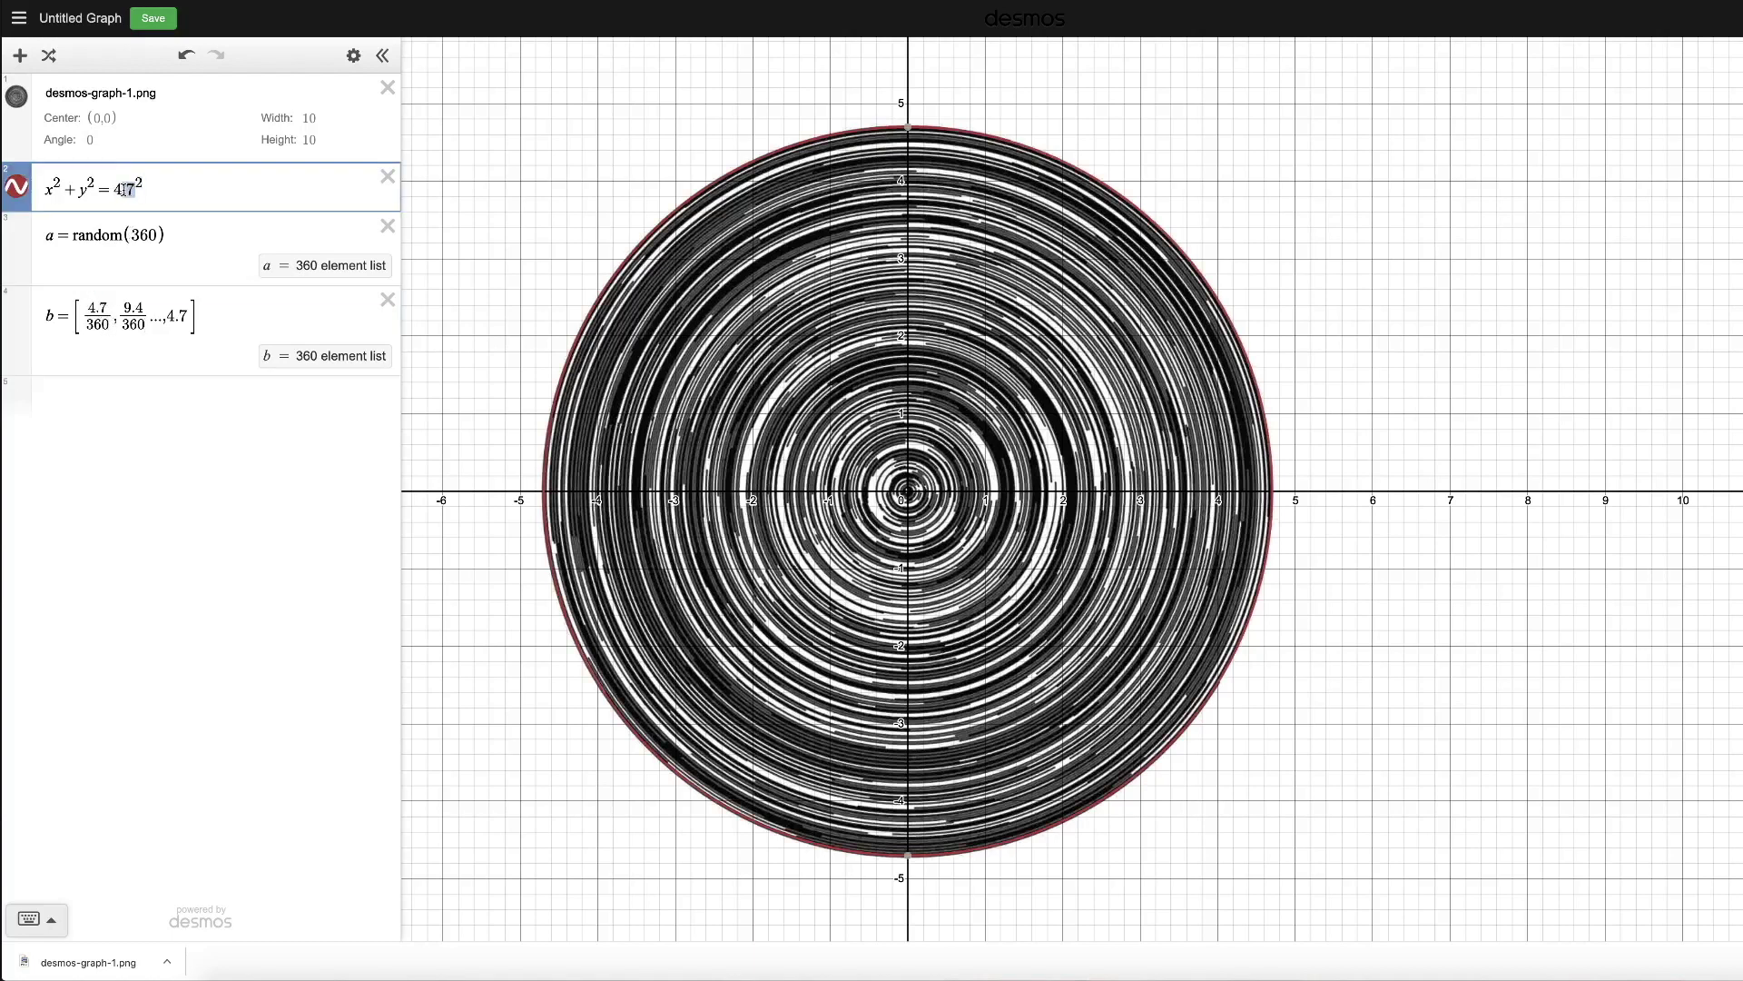
pyautogui.click(16, 96)
pyautogui.moveTo(112, 189); pyautogui.dragTo(130, 191)
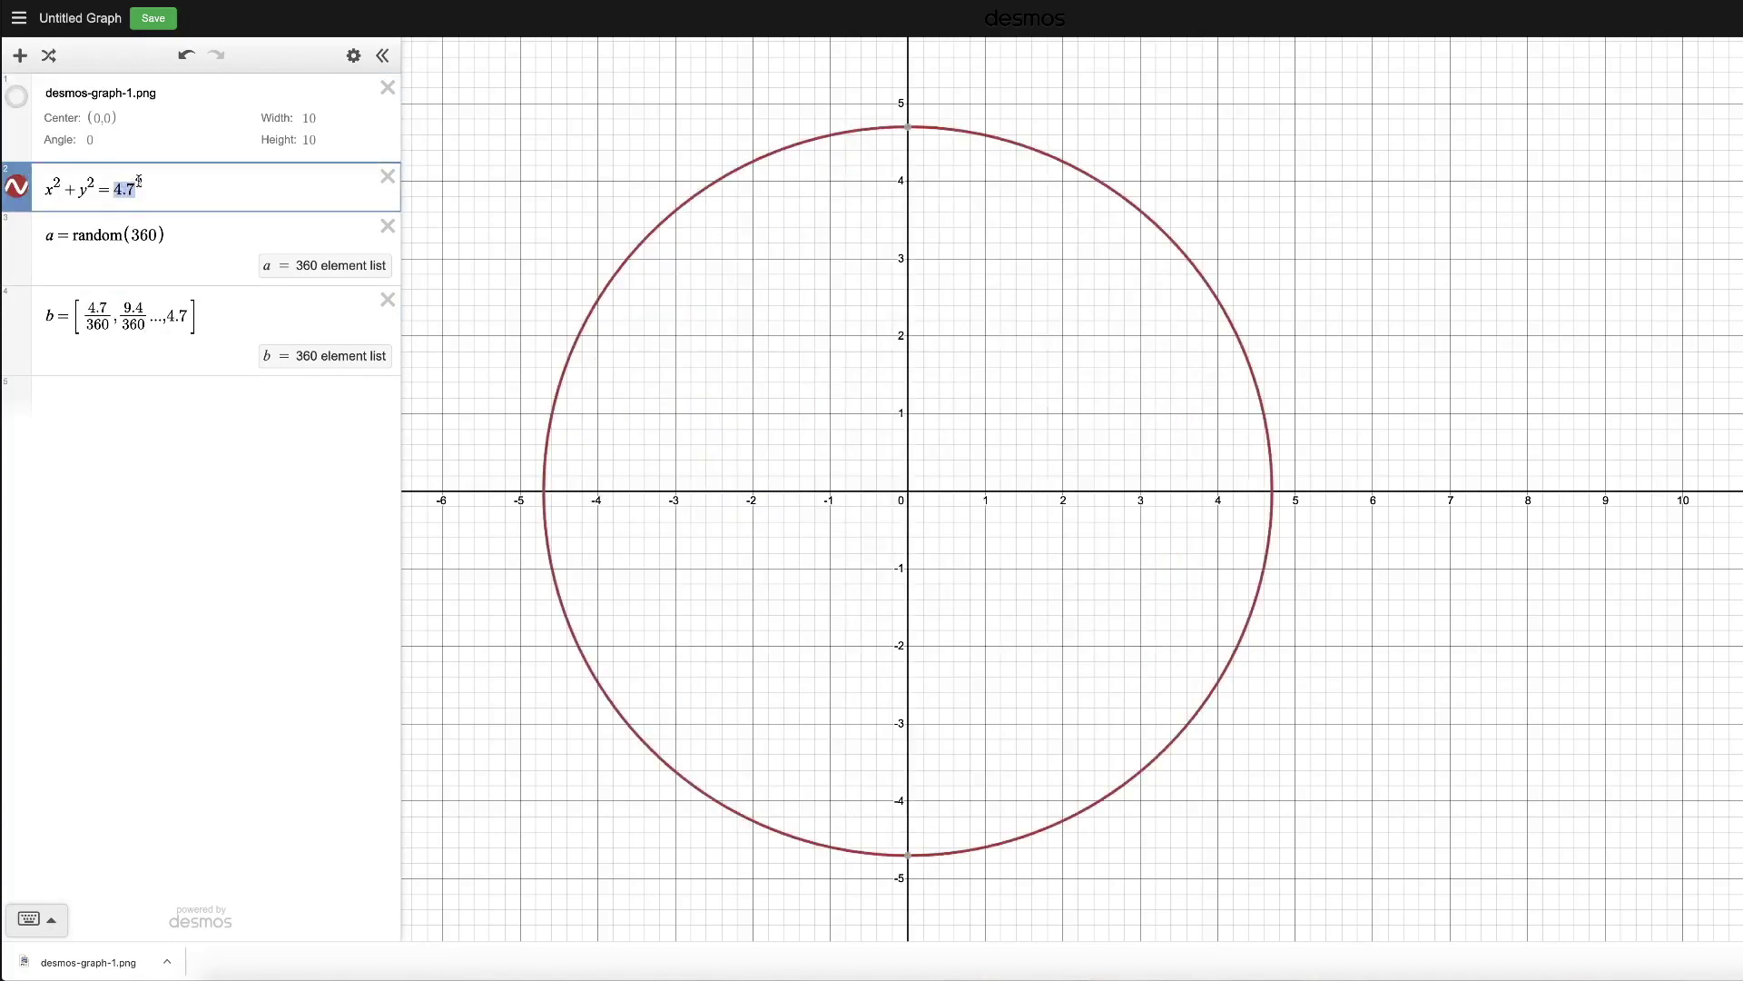
pyautogui.write('b')
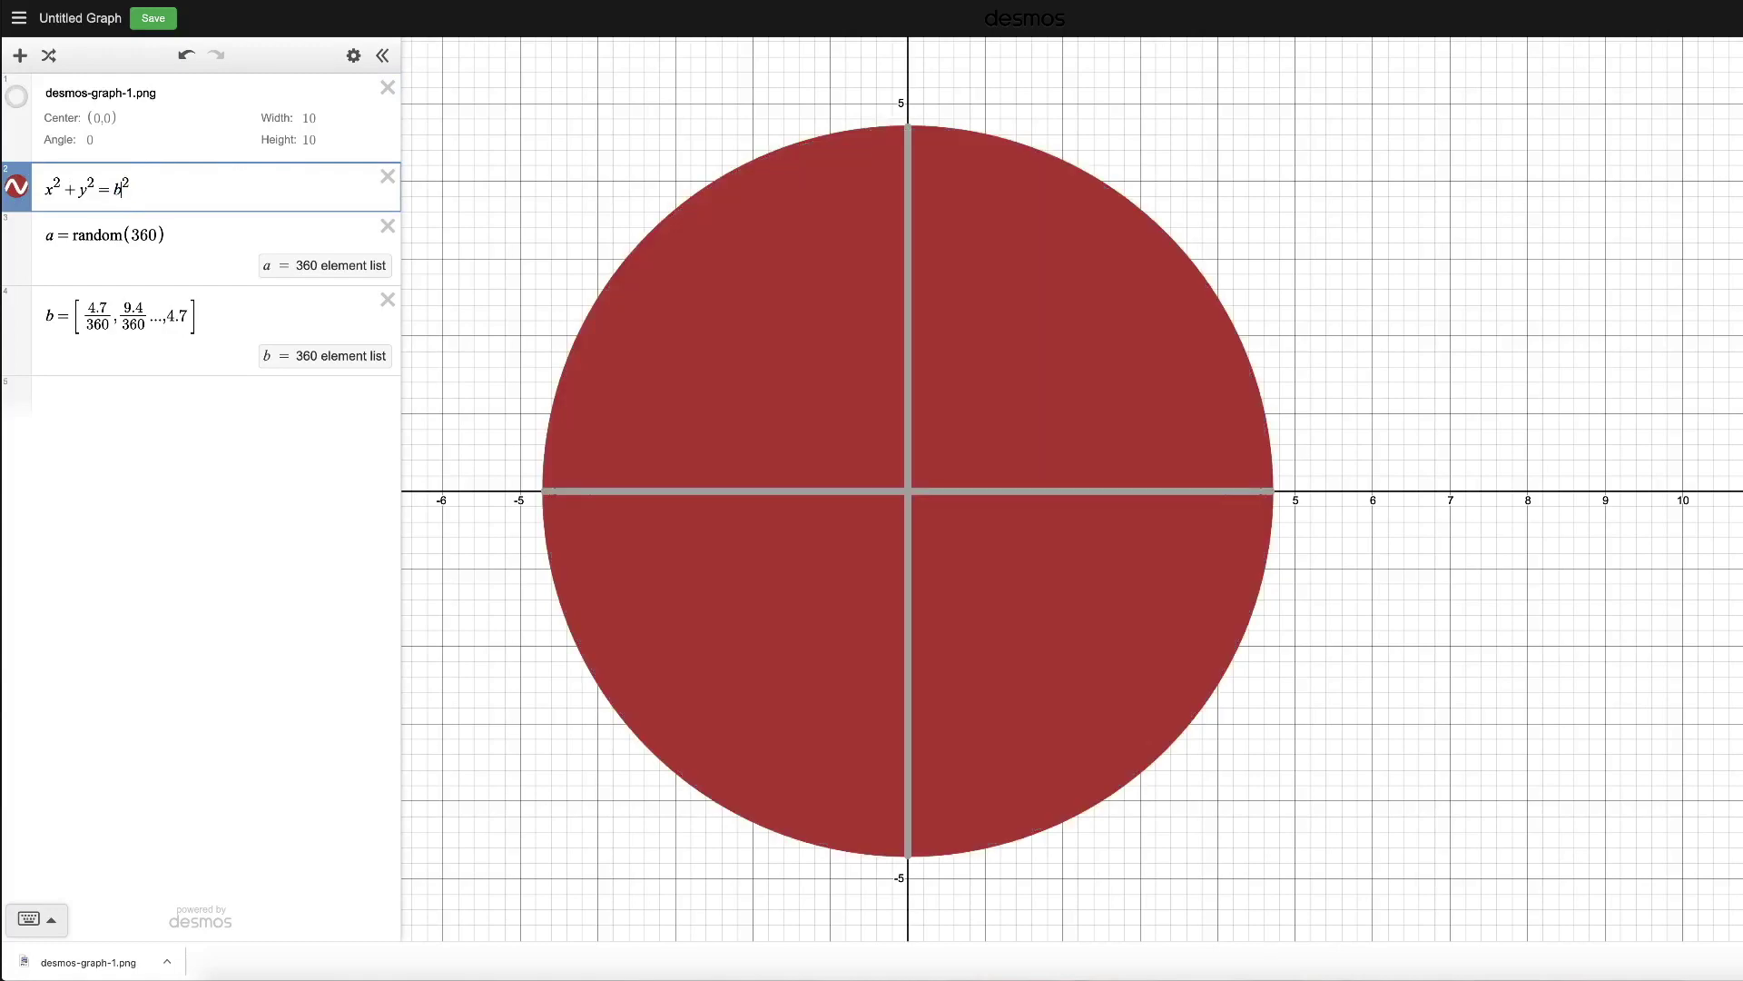
pyautogui.click(186, 237)
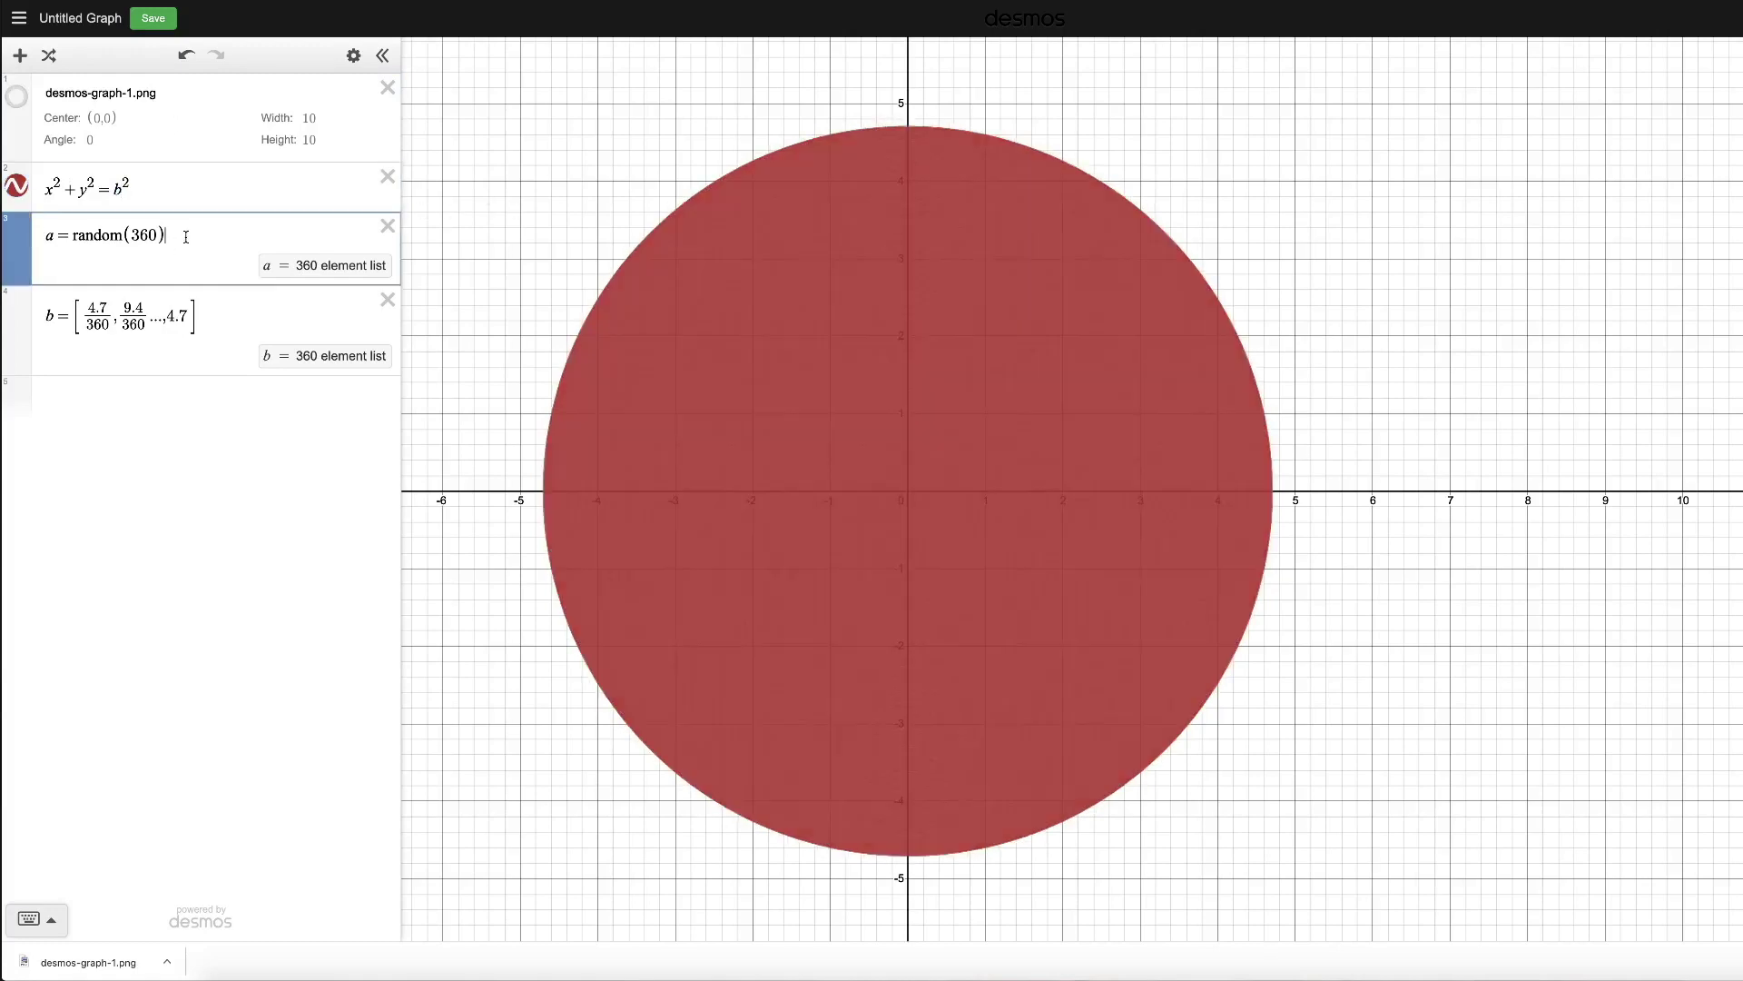
pyautogui.scroll(-2, 750, 510)
pyautogui.scroll(1, 749, 510)
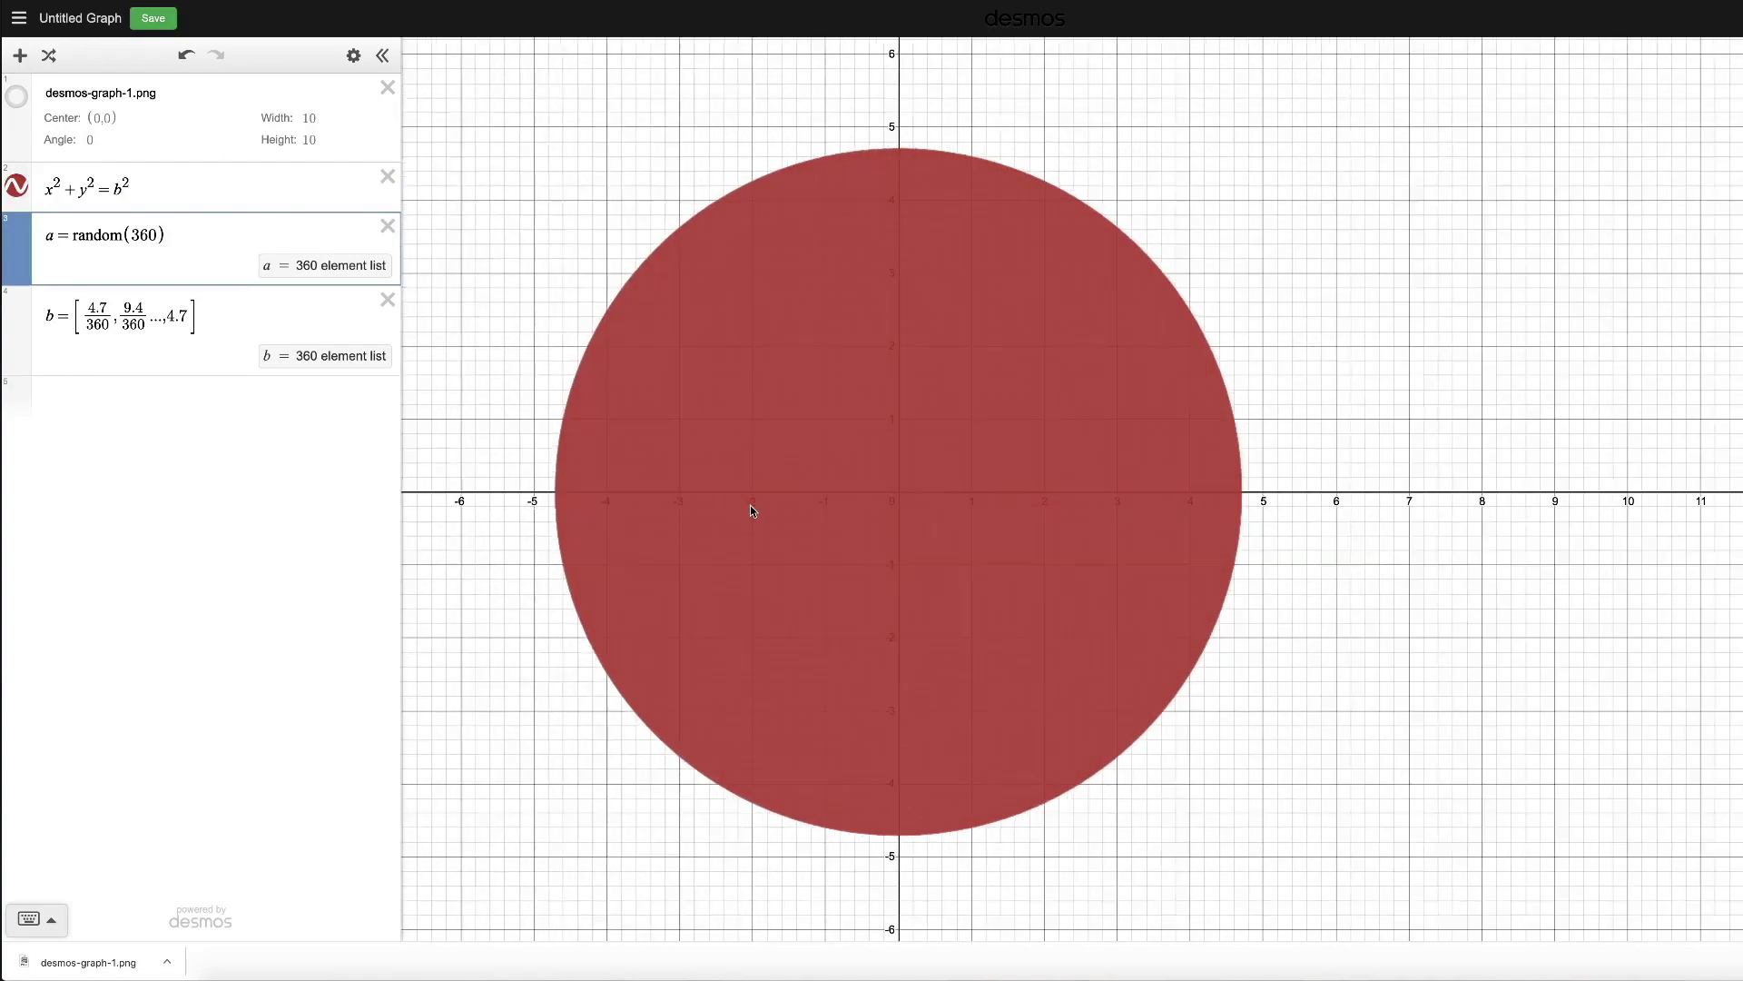
# Examine the spacing and density of the concentric circles at different magnifications.
pyautogui.scroll(-1, 751, 510)
pyautogui.scroll(2, 751, 510)
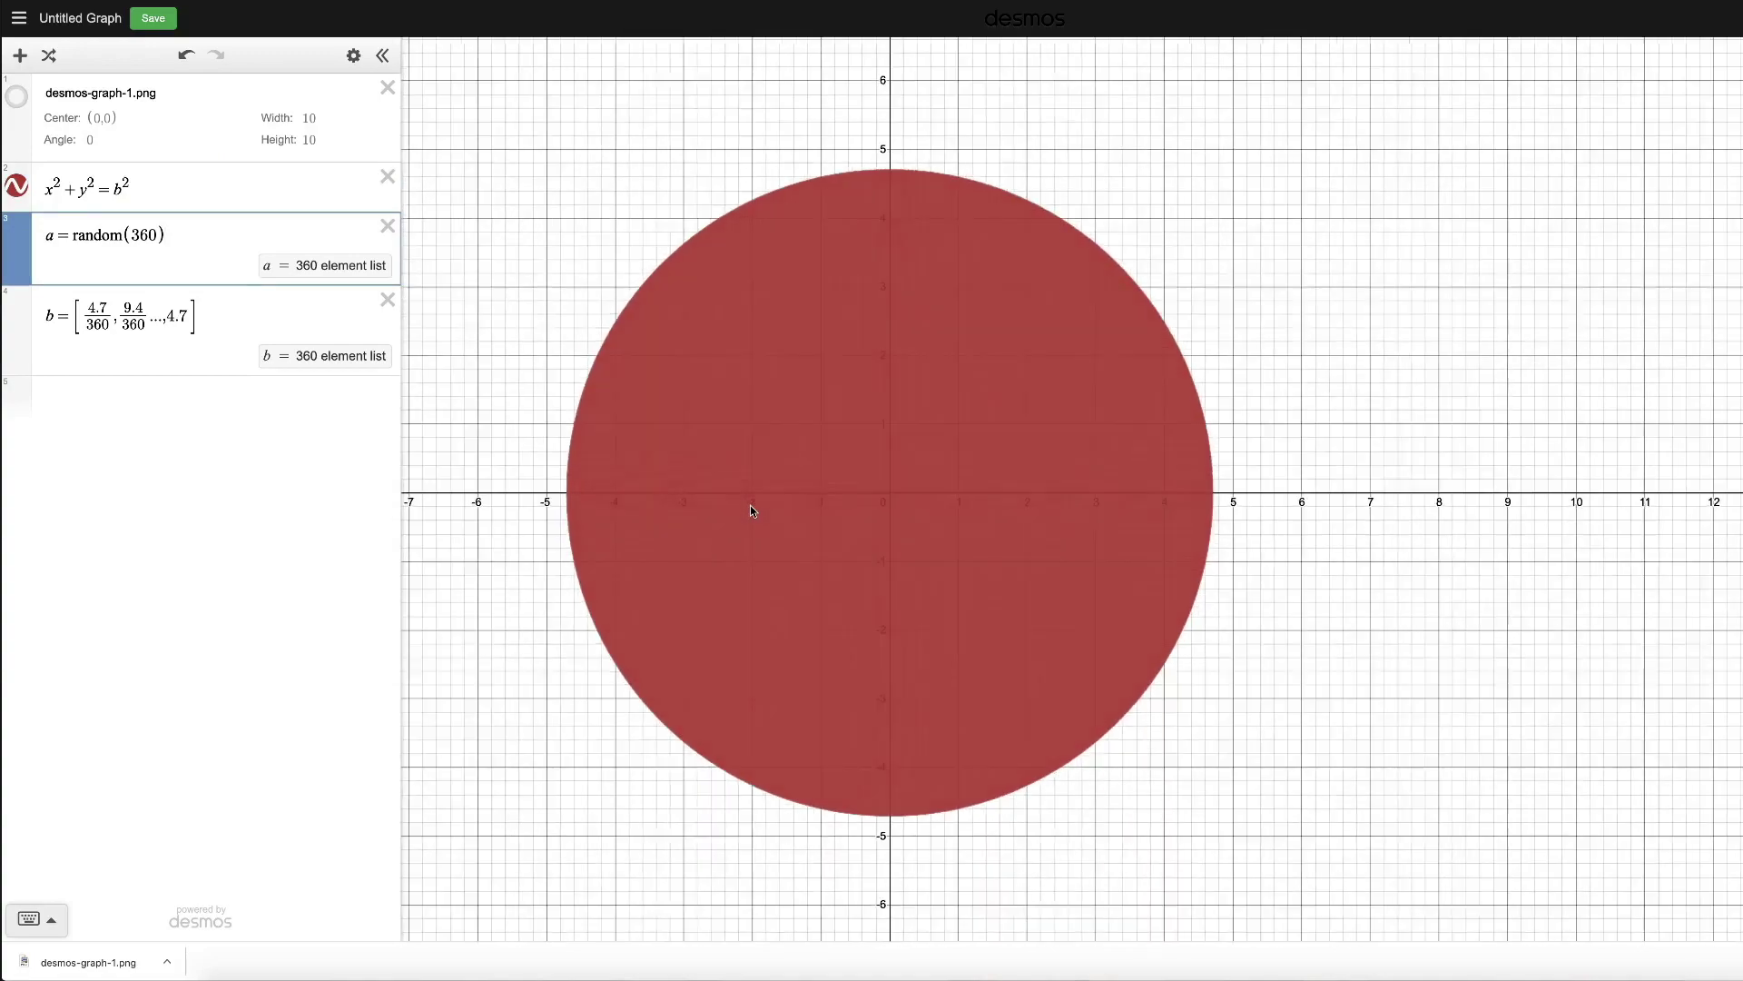
pyautogui.scroll(3, 751, 509)
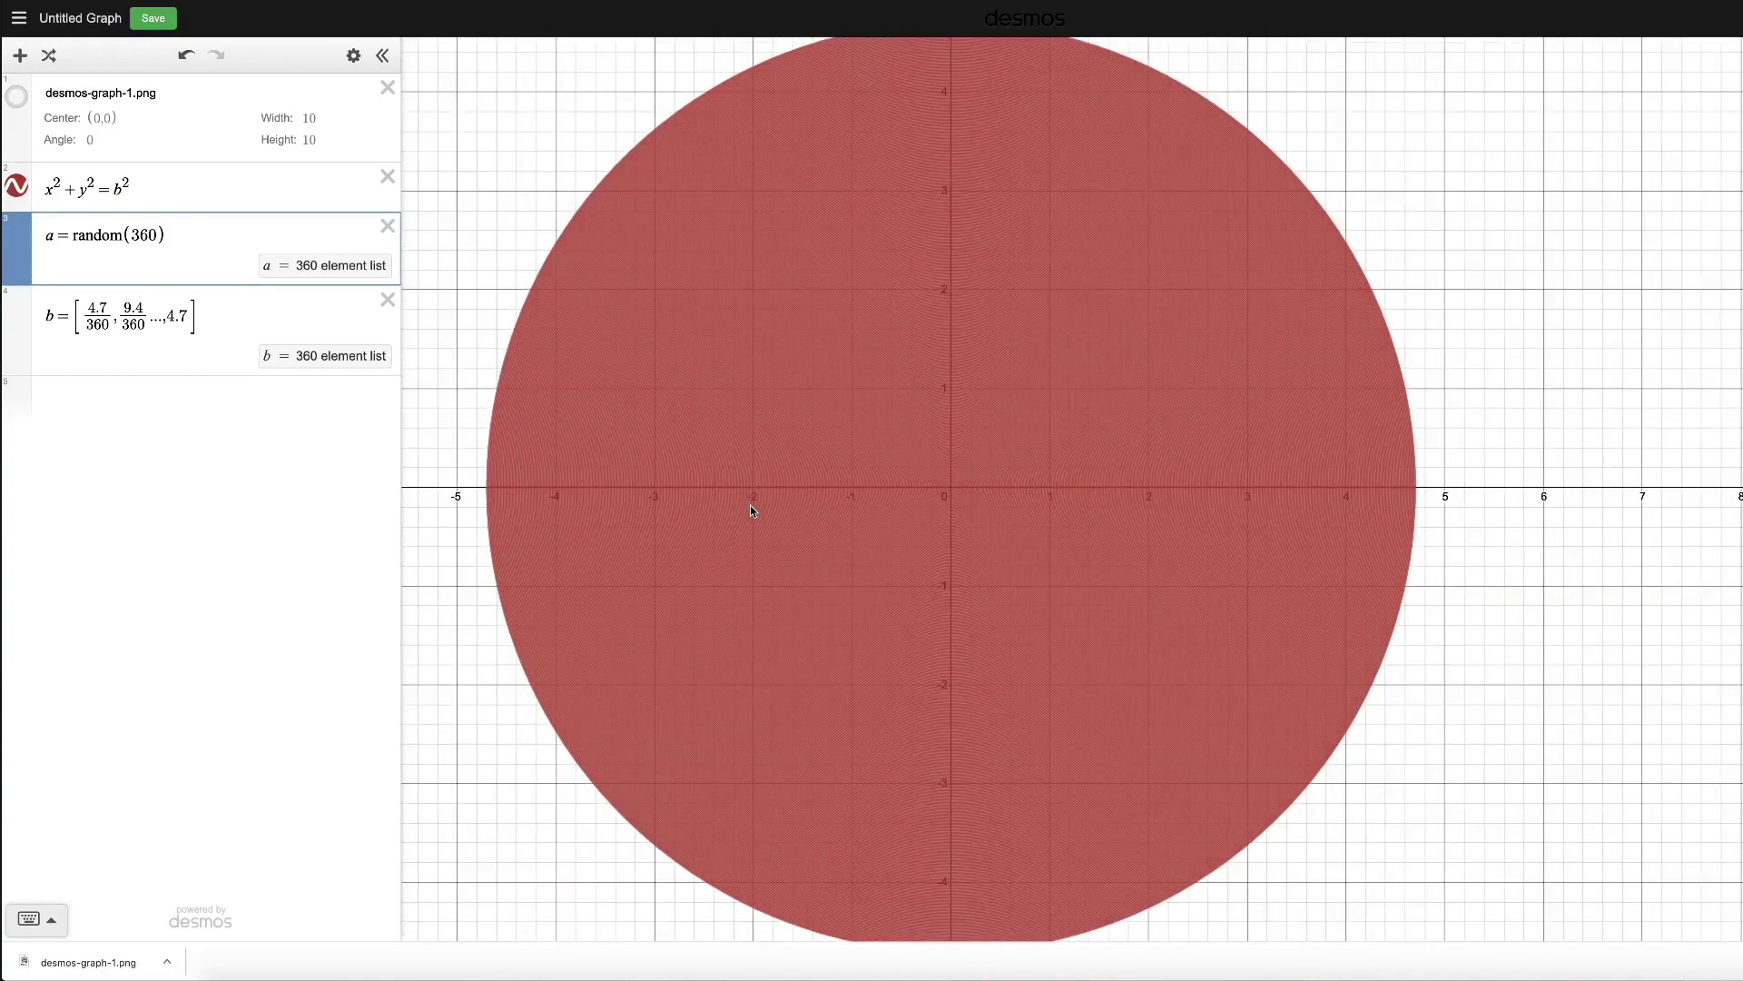
pyautogui.scroll(1, 751, 507)
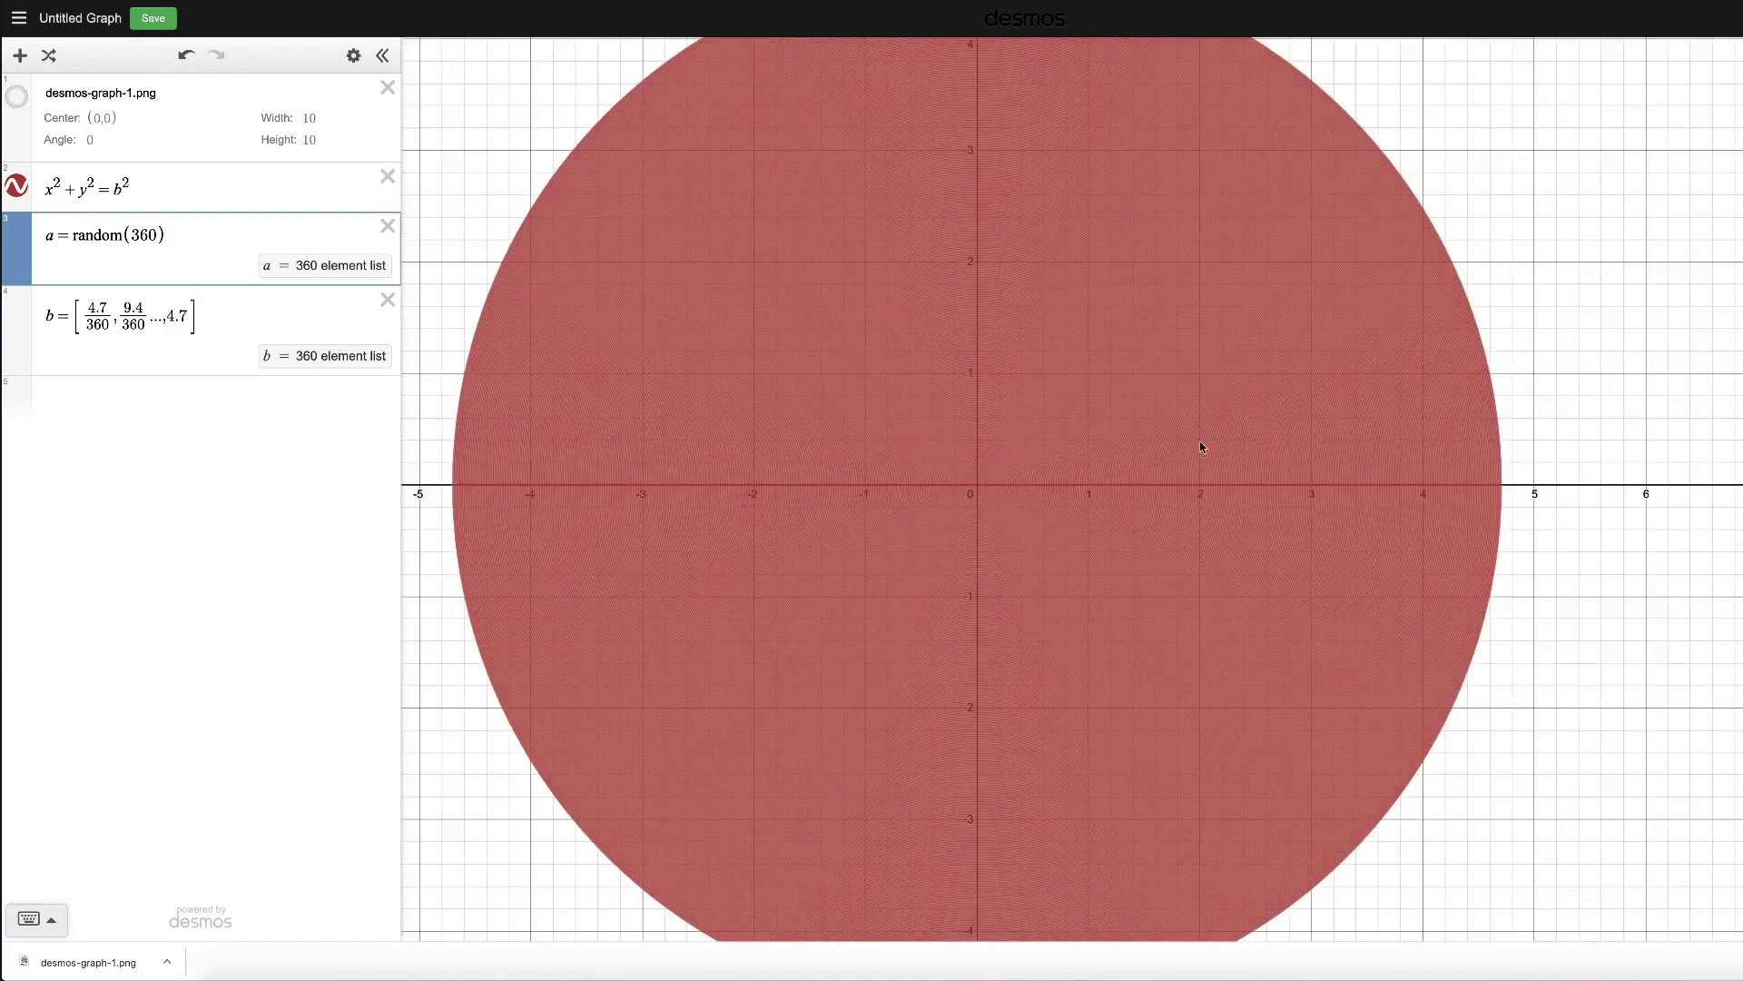
pyautogui.scroll(1, 749, 490)
pyautogui.scroll(1, 753, 490)
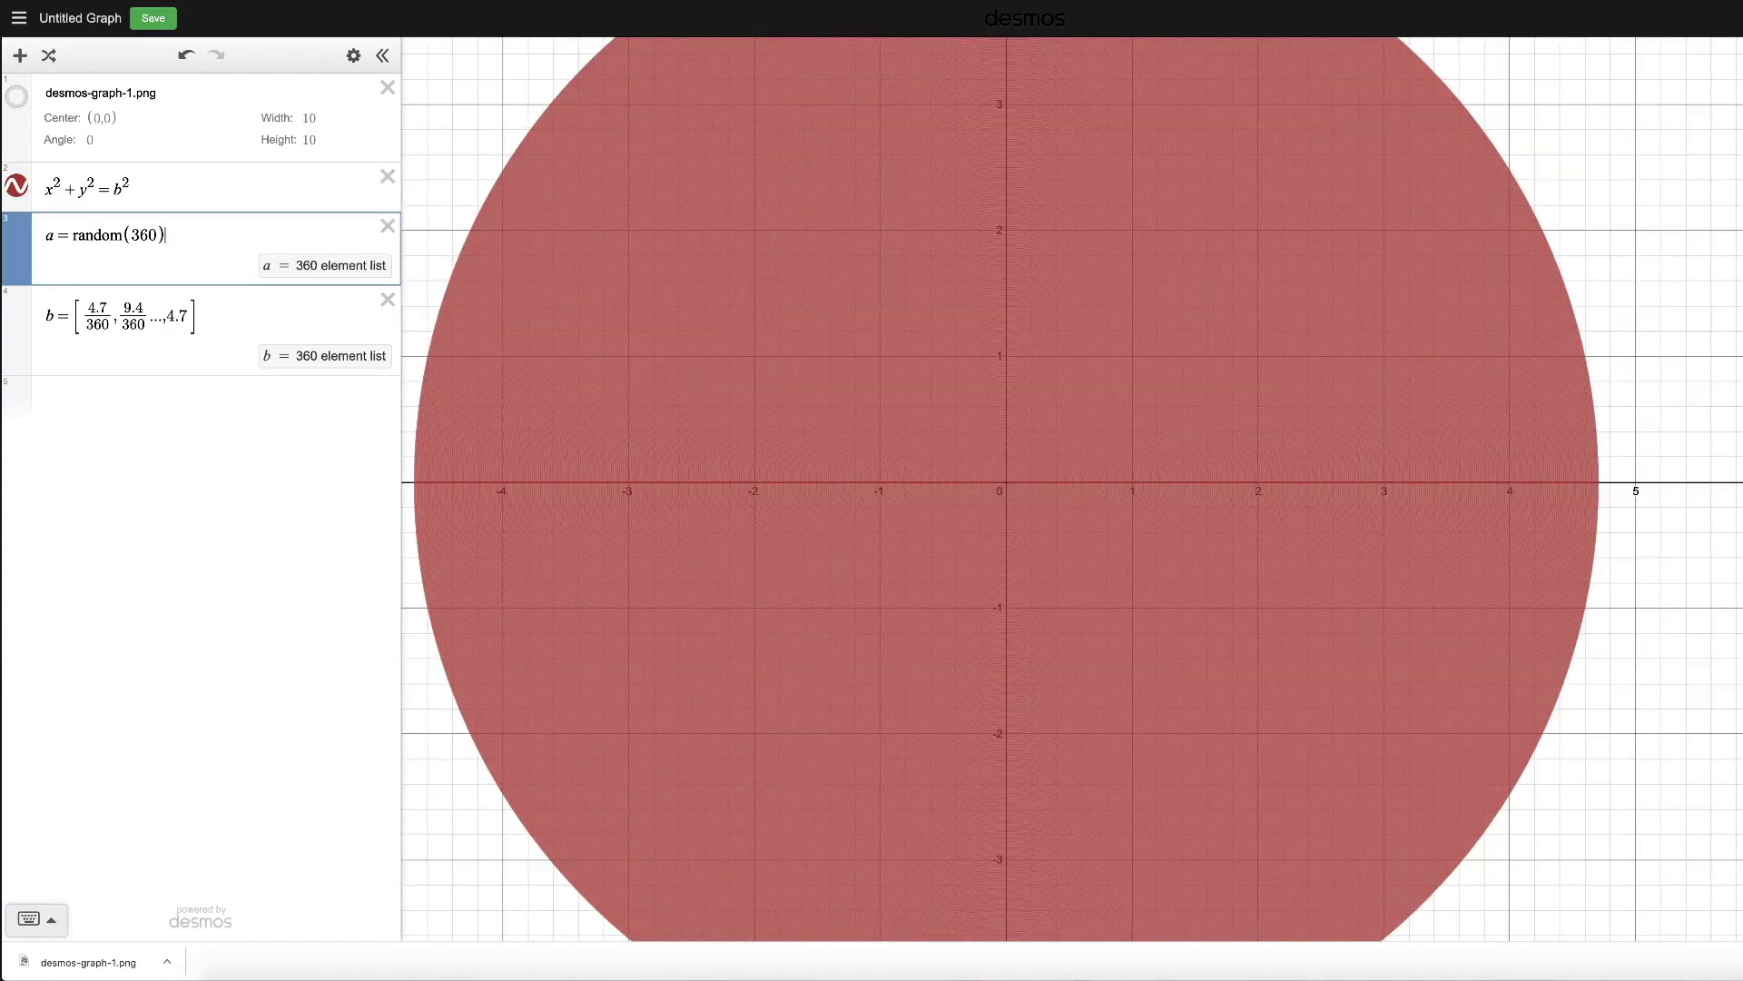
pyautogui.scroll(1, 740, 504)
pyautogui.scroll(1, 735, 509)
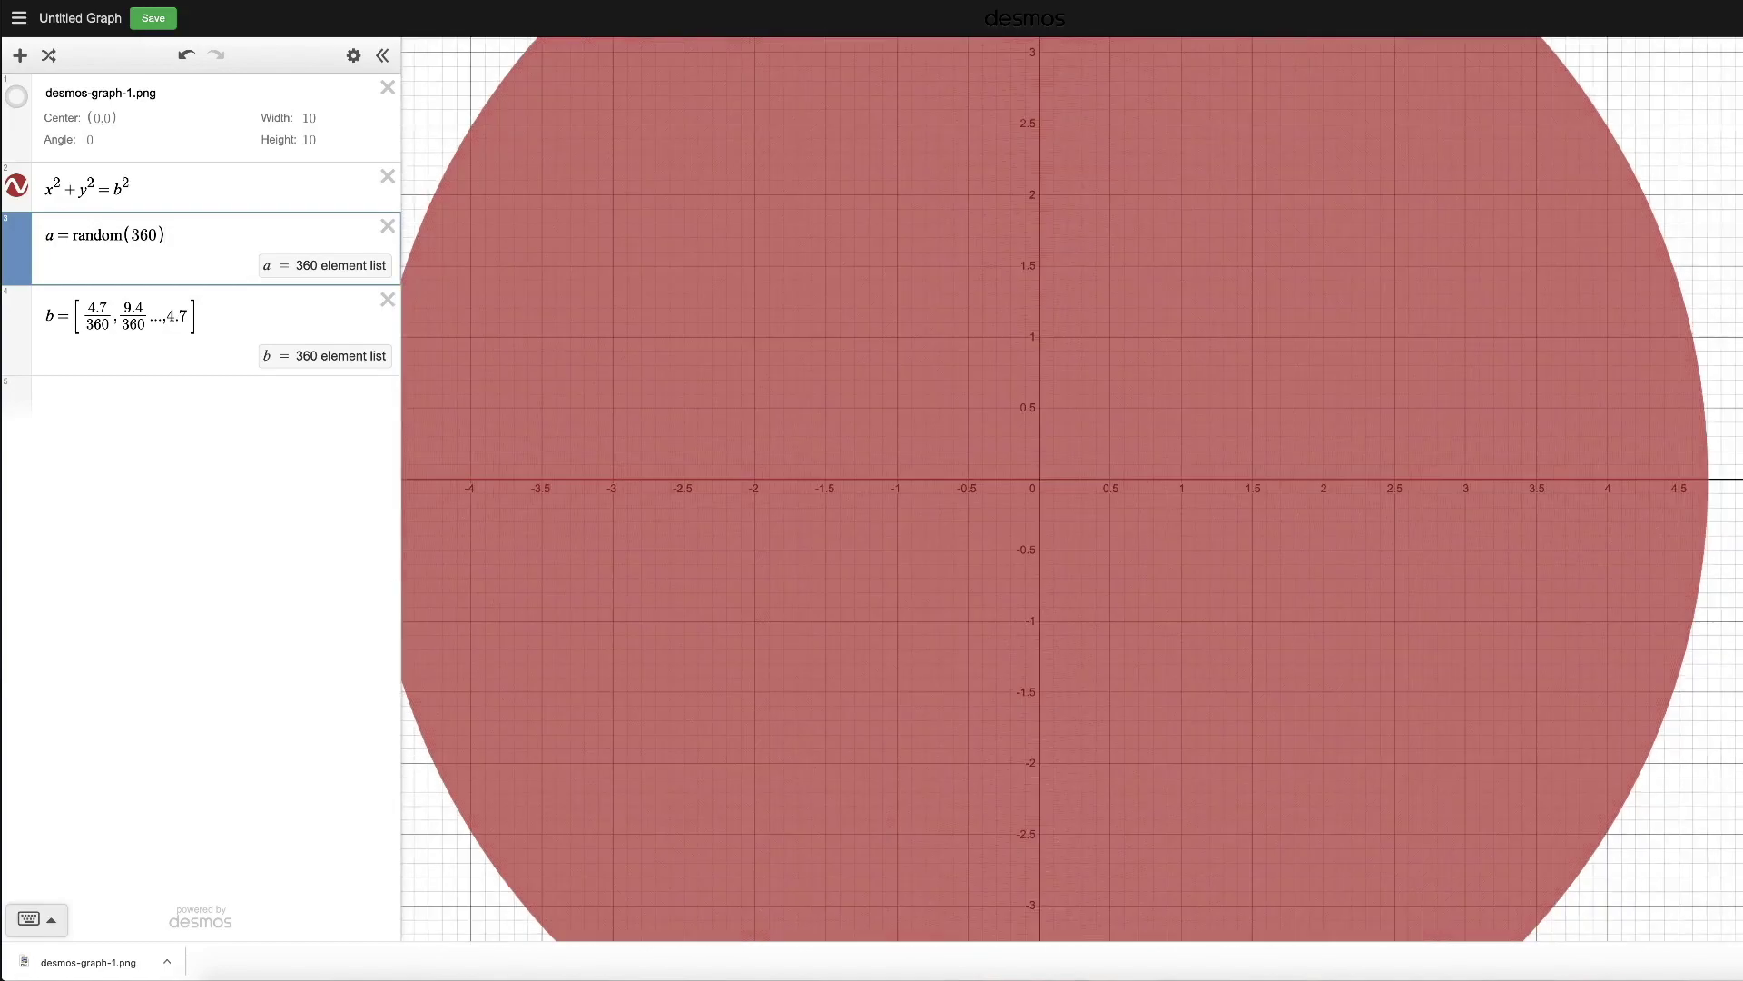
pyautogui.scroll(1, 736, 509)
pyautogui.scroll(1, 731, 504)
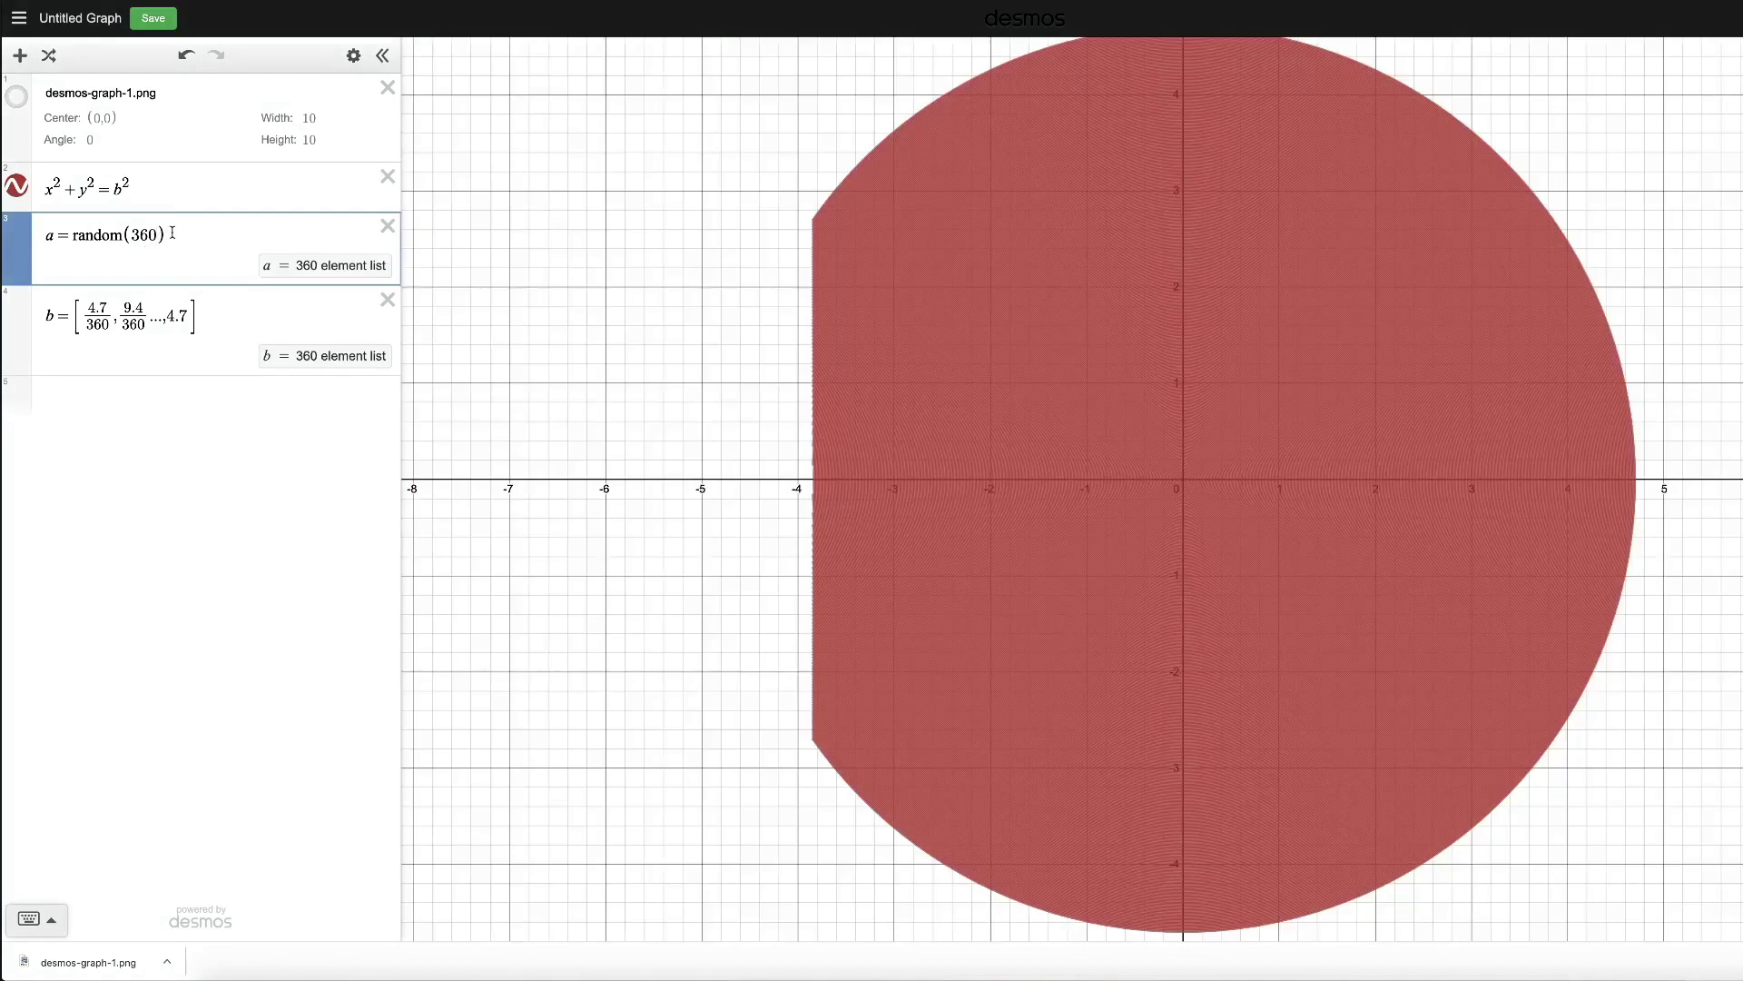
# Shorten list a to random(36) and hide the graph of x^2+y^2=b^2.
pyautogui.press('BackSpace')
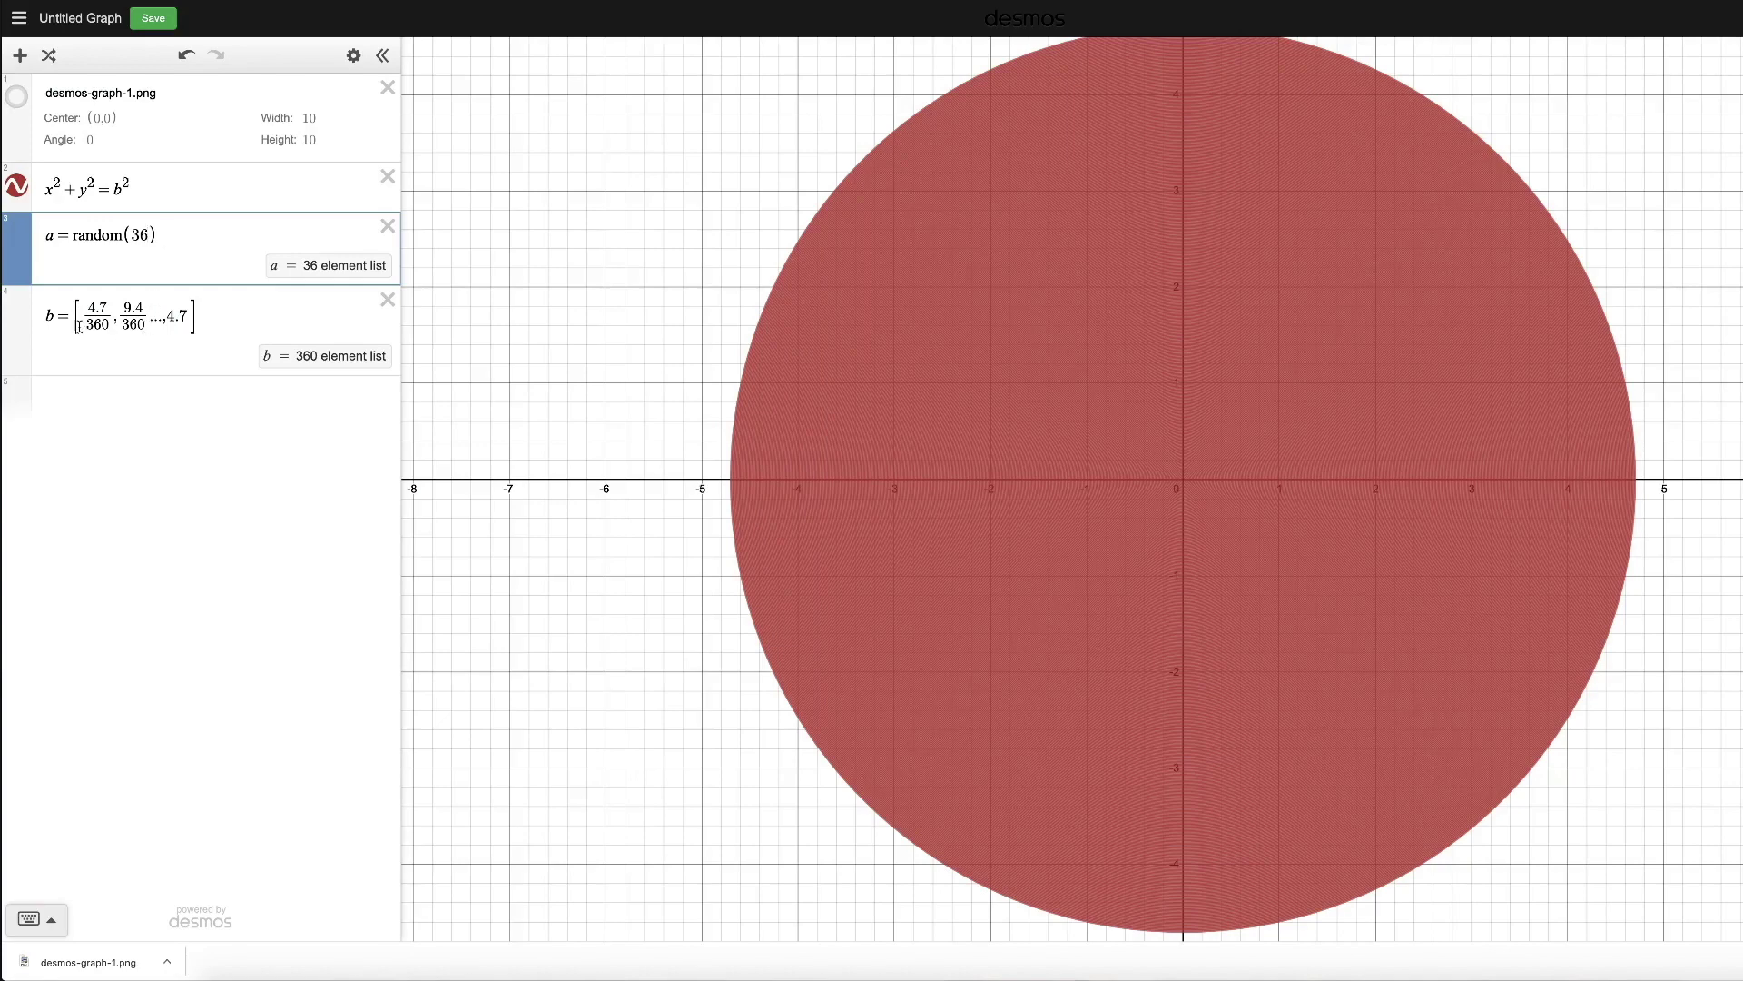
pyautogui.click(125, 185)
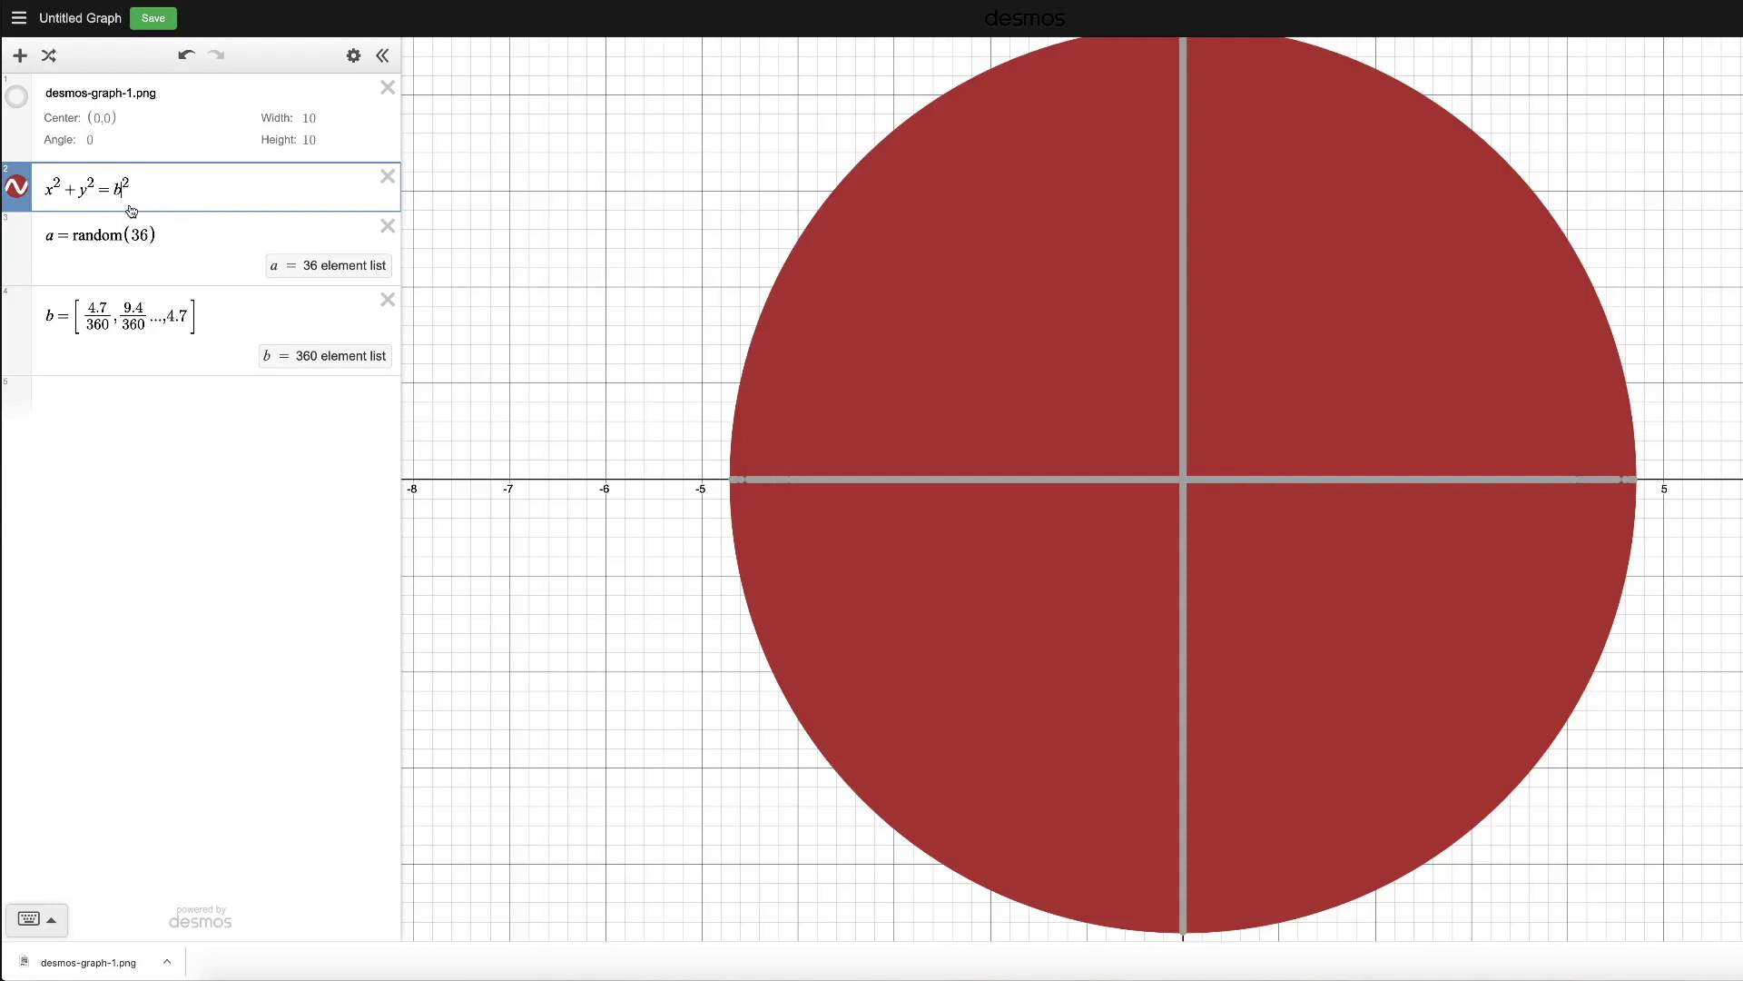
pyautogui.click(16, 191)
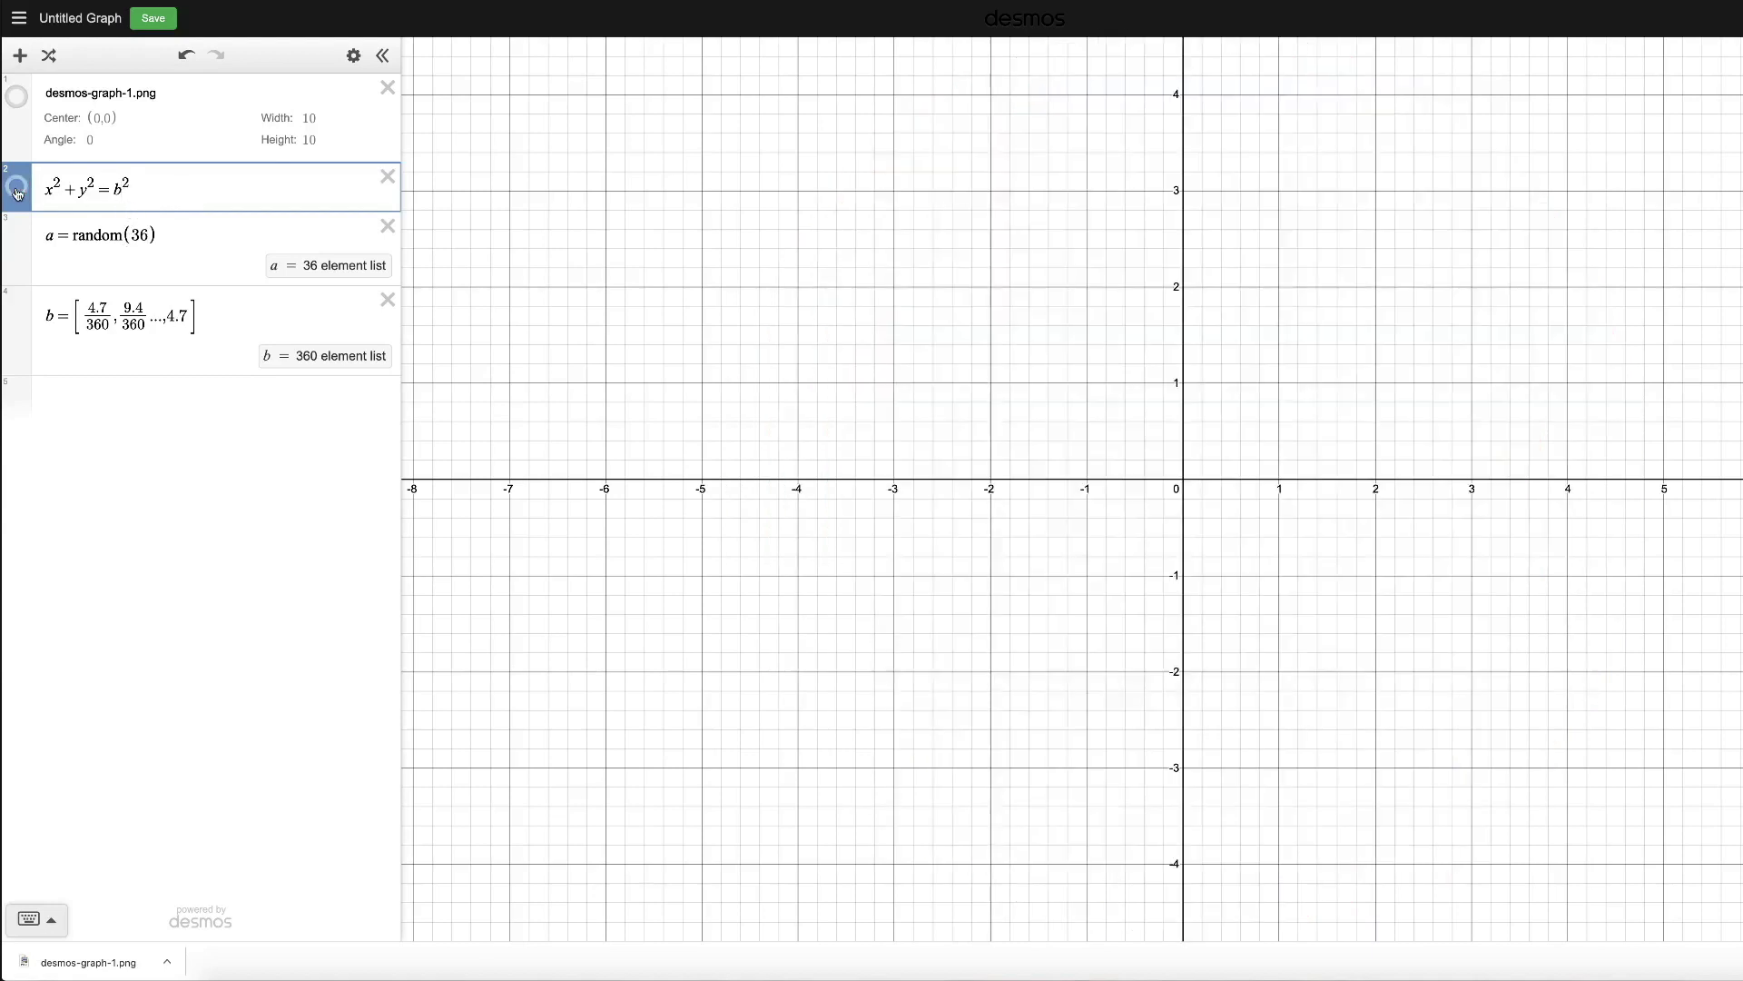
pyautogui.scroll(-5, 600, 377)
pyautogui.scroll(5, 599, 377)
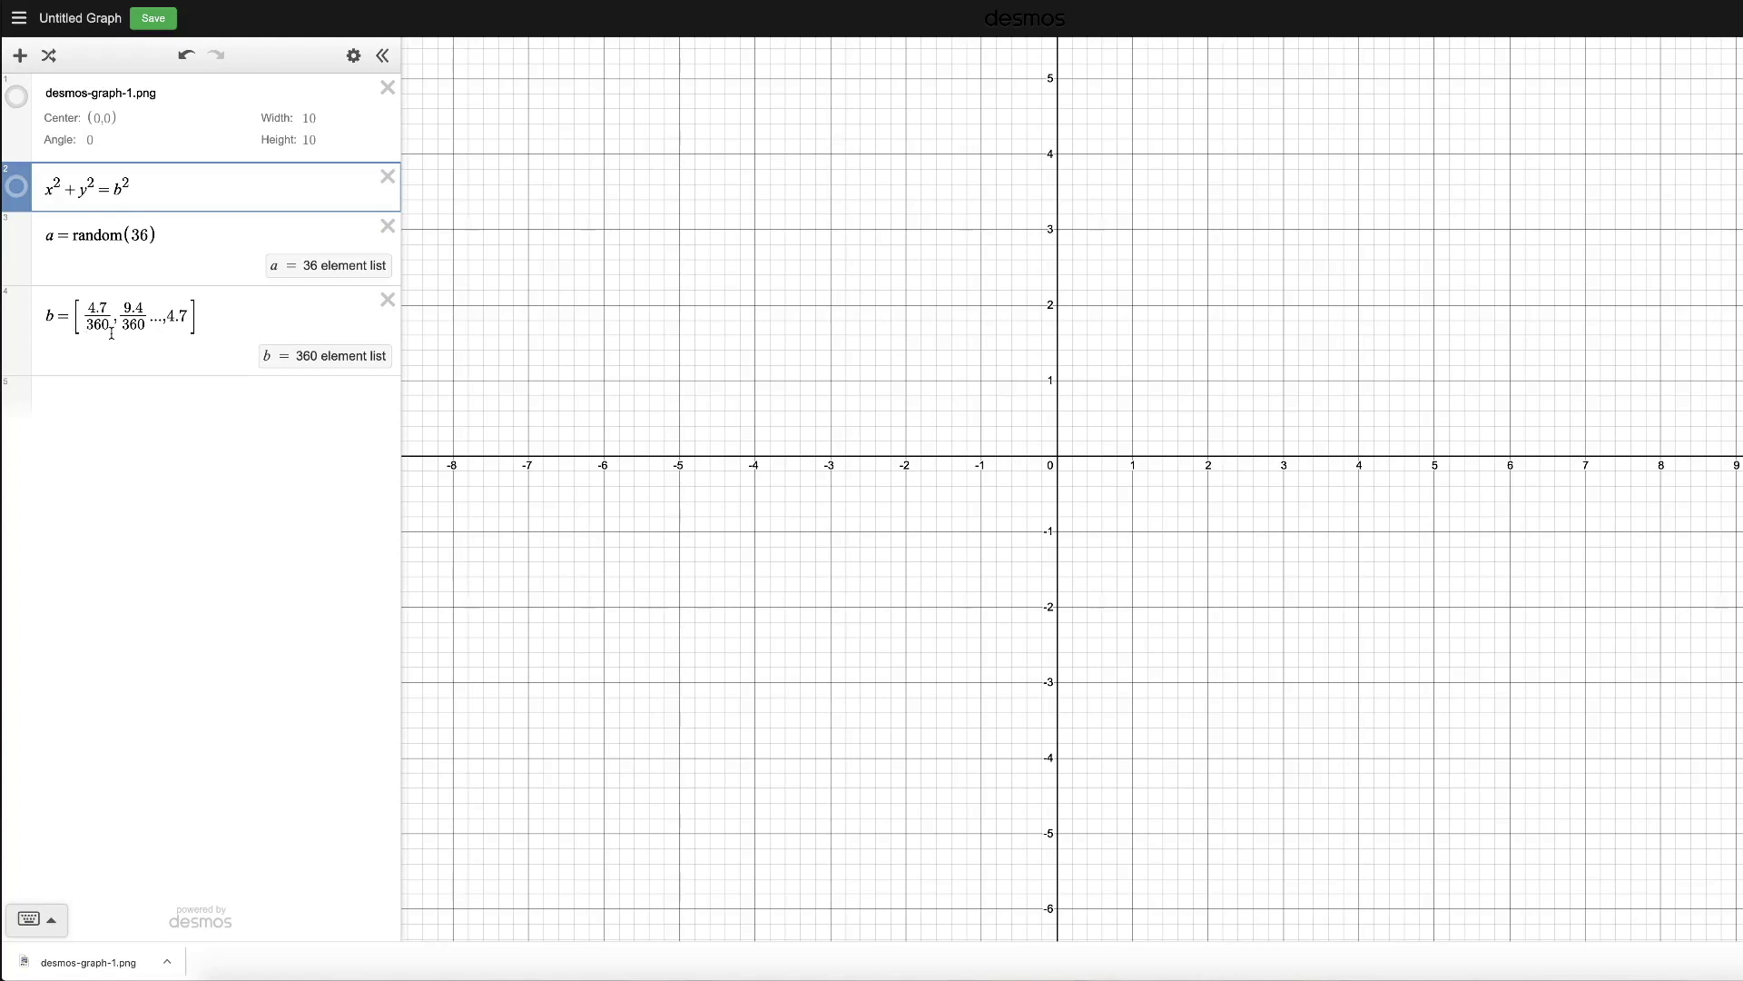
# Restore a to random(360) and append an x restriction with empty bounds, { ≤x≤ }, to the circle equation.
pyautogui.click(151, 238)
pyautogui.write('0')
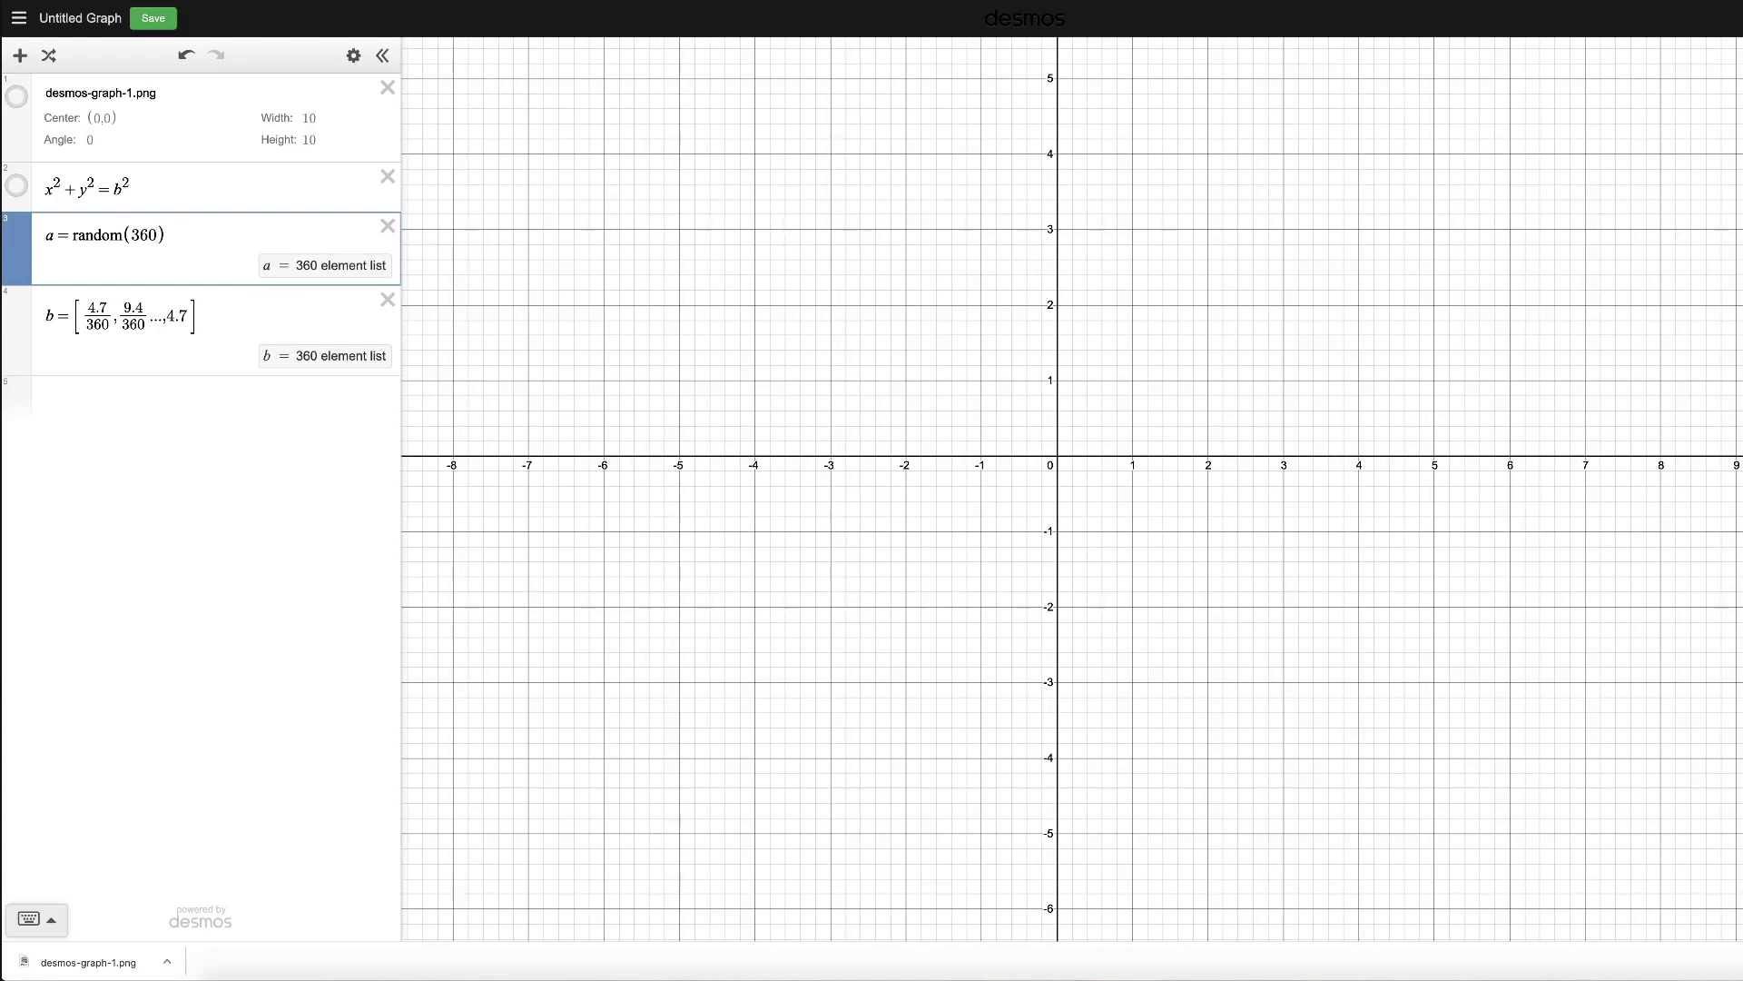
pyautogui.click(153, 190)
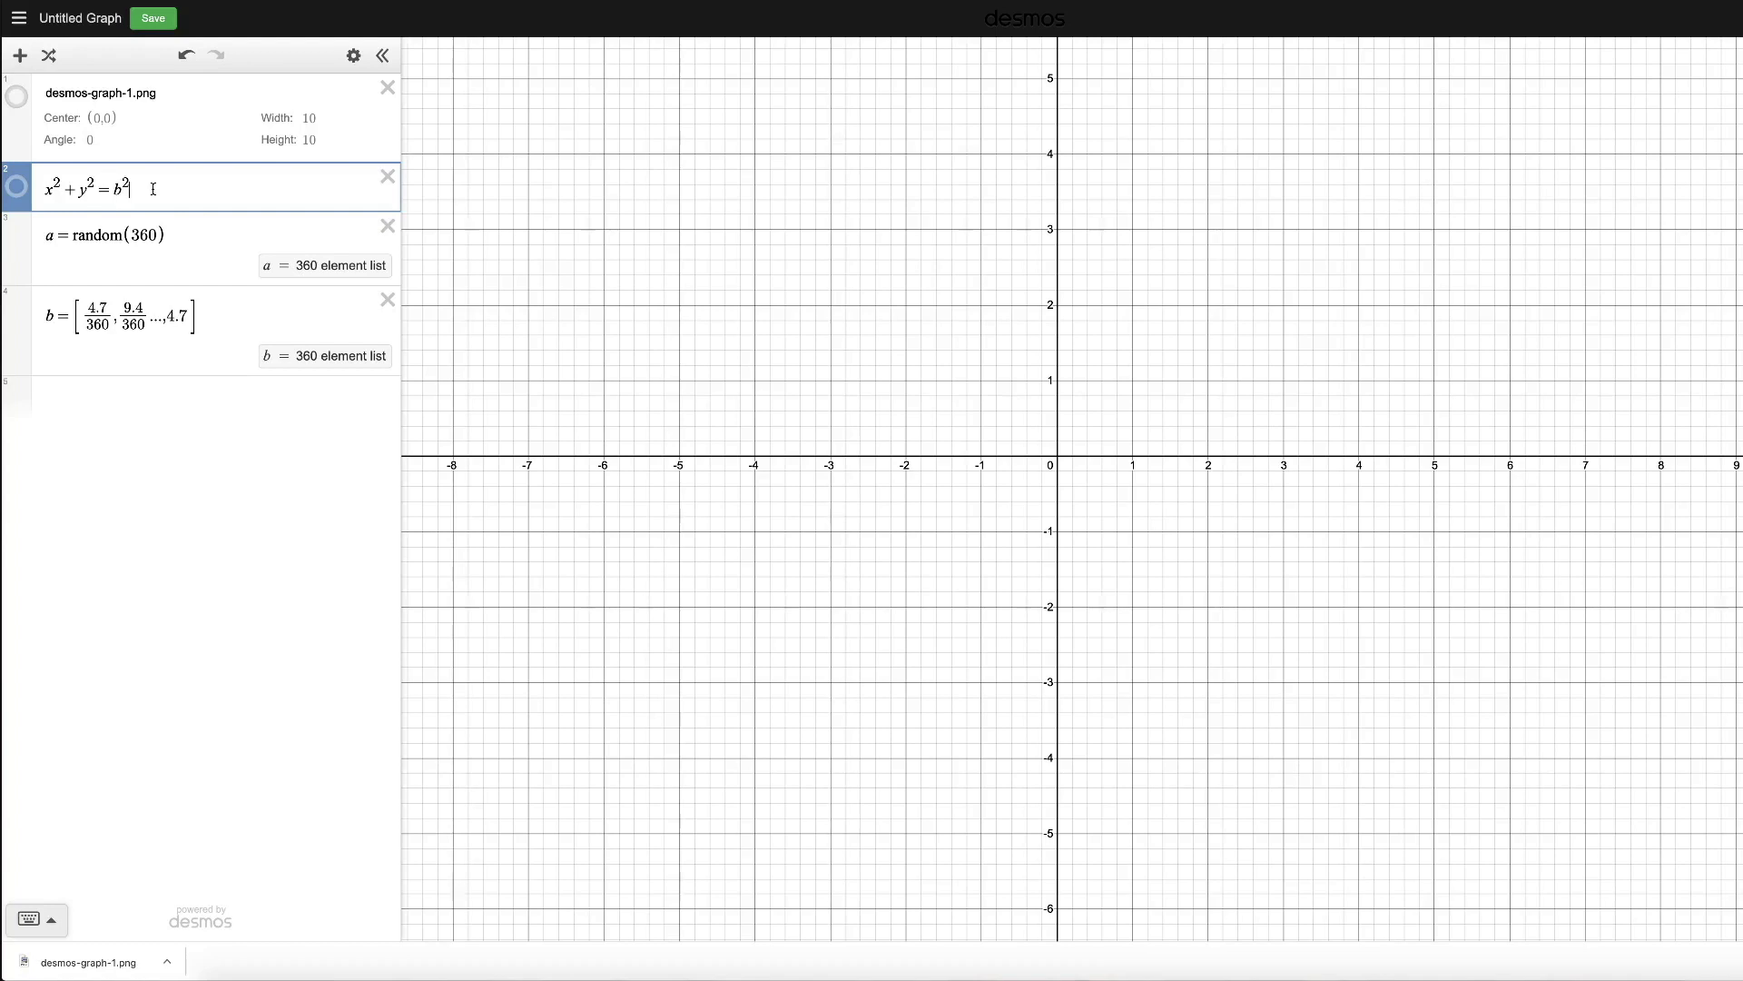
pyautogui.write('{')
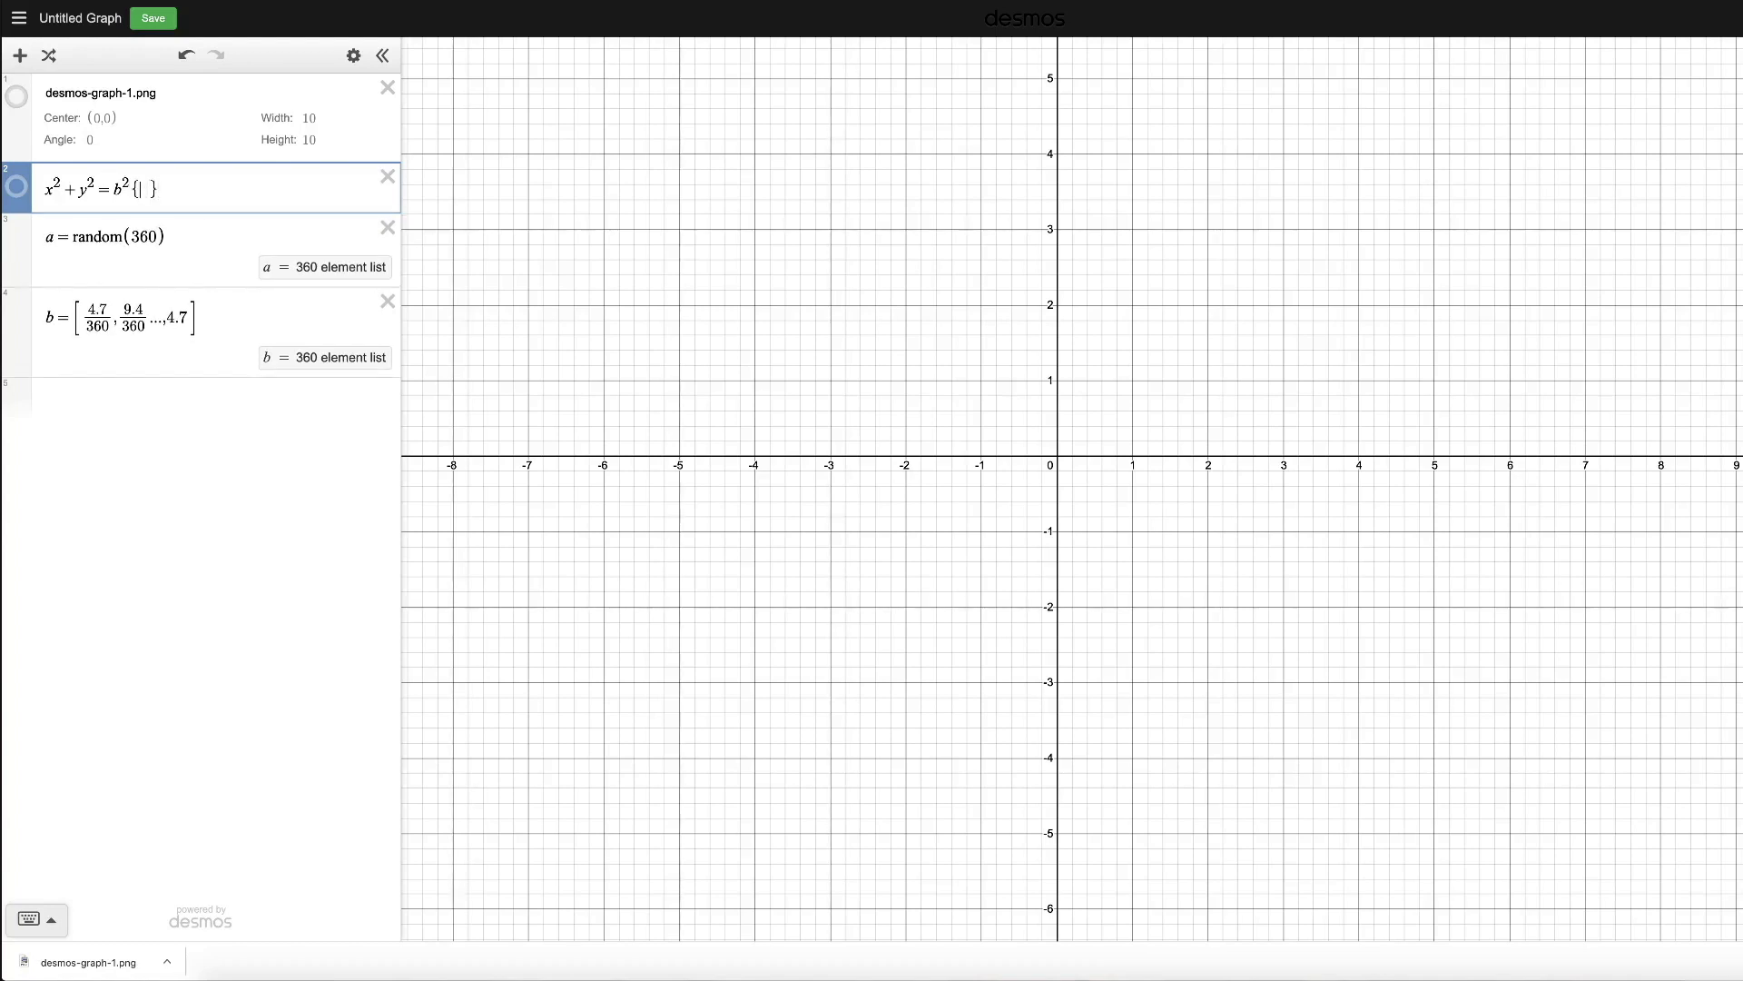
pyautogui.write('x')
pyautogui.write('<')
pyautogui.write('<')
# Show the reference image and examine where its arcs start and end around the circle.
pyautogui.click(20, 99)
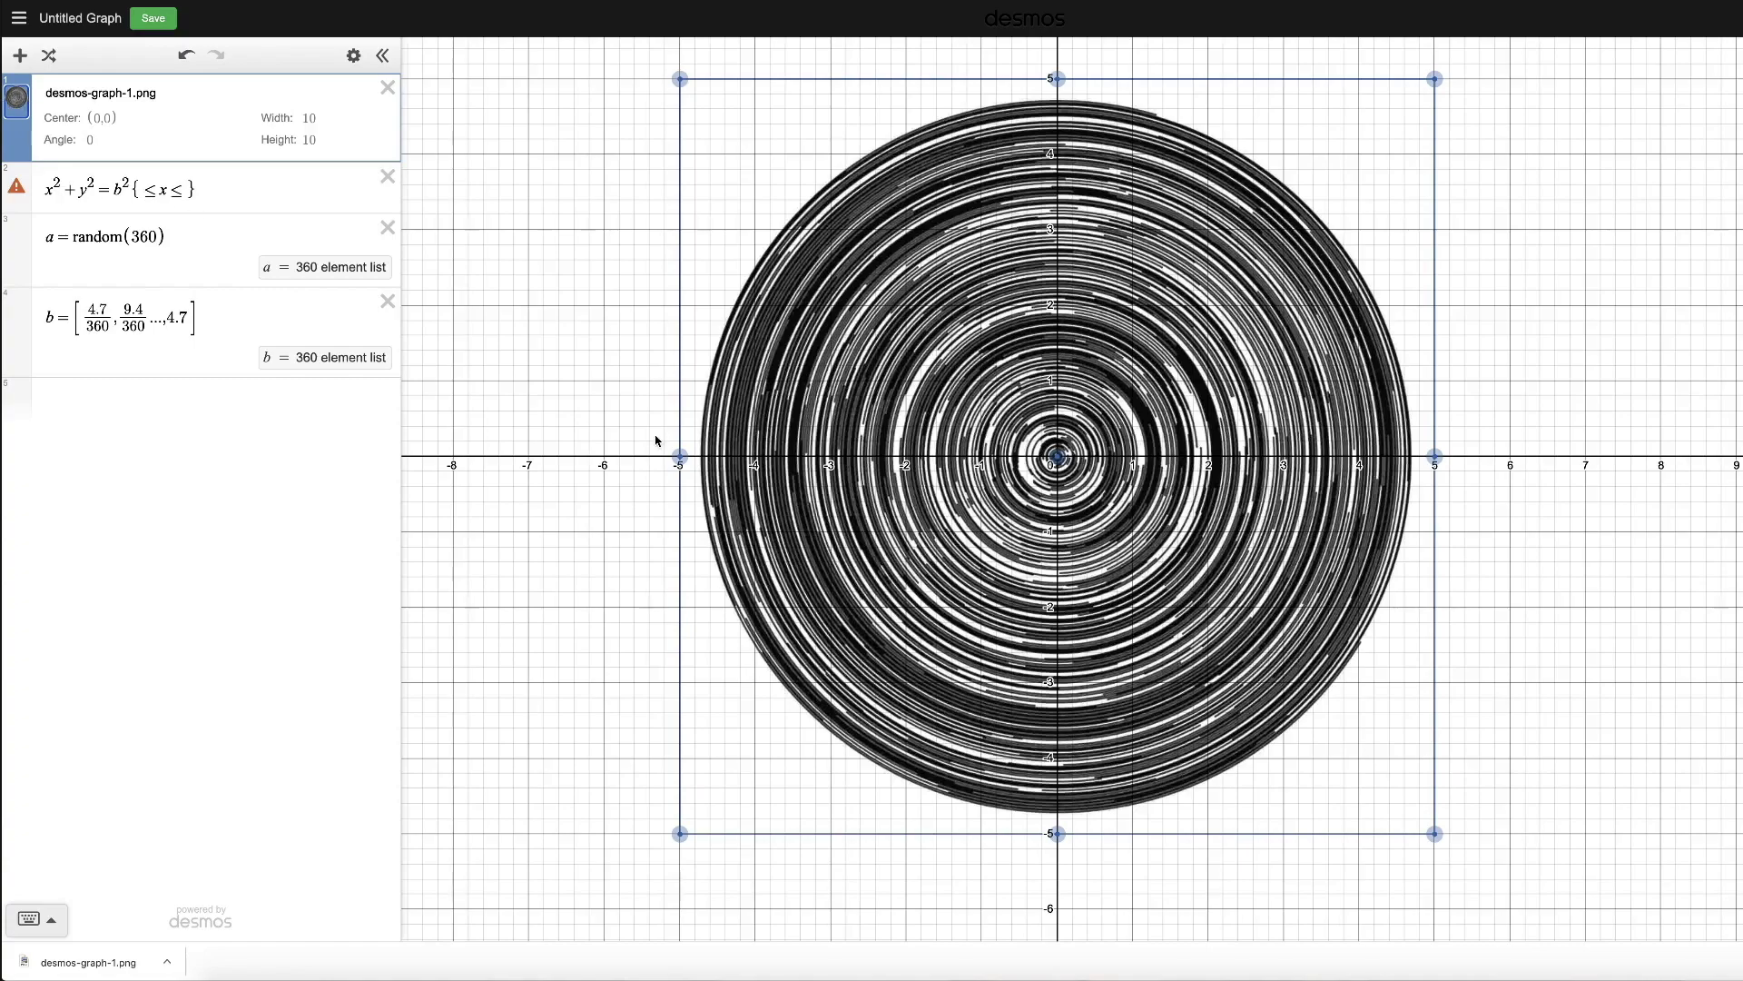
pyautogui.scroll(-5, 690, 451)
pyautogui.scroll(15, 690, 451)
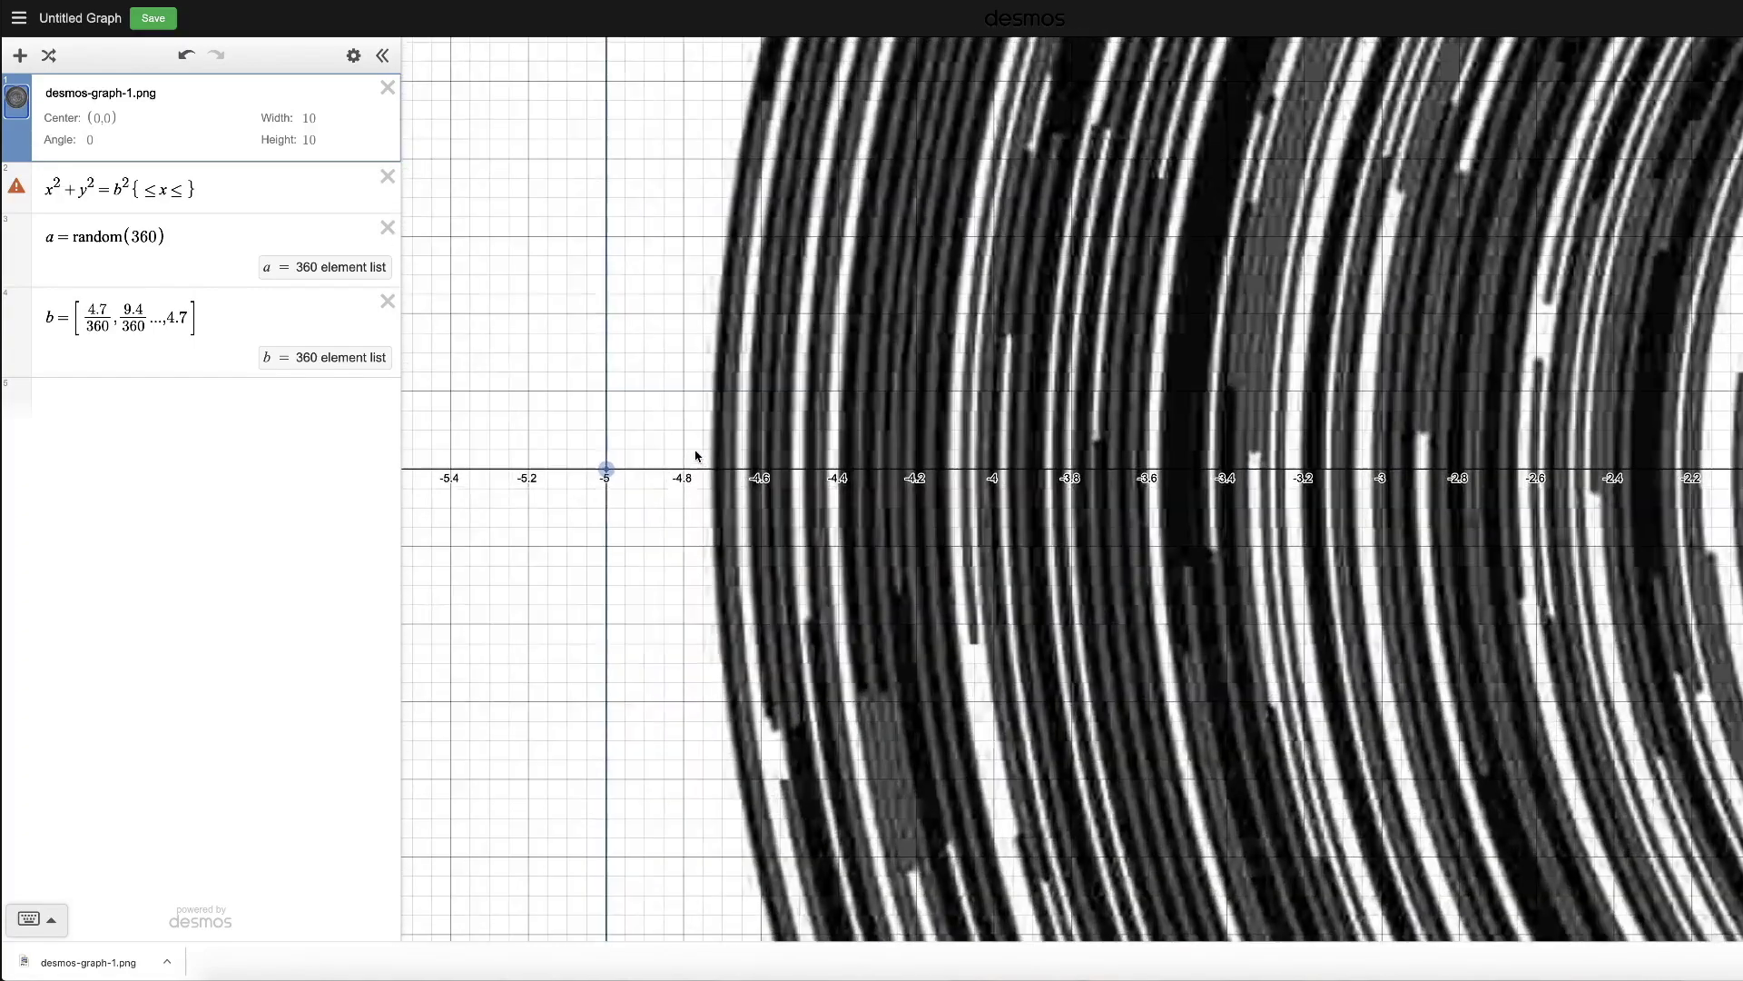
pyautogui.scroll(-4, 697, 456)
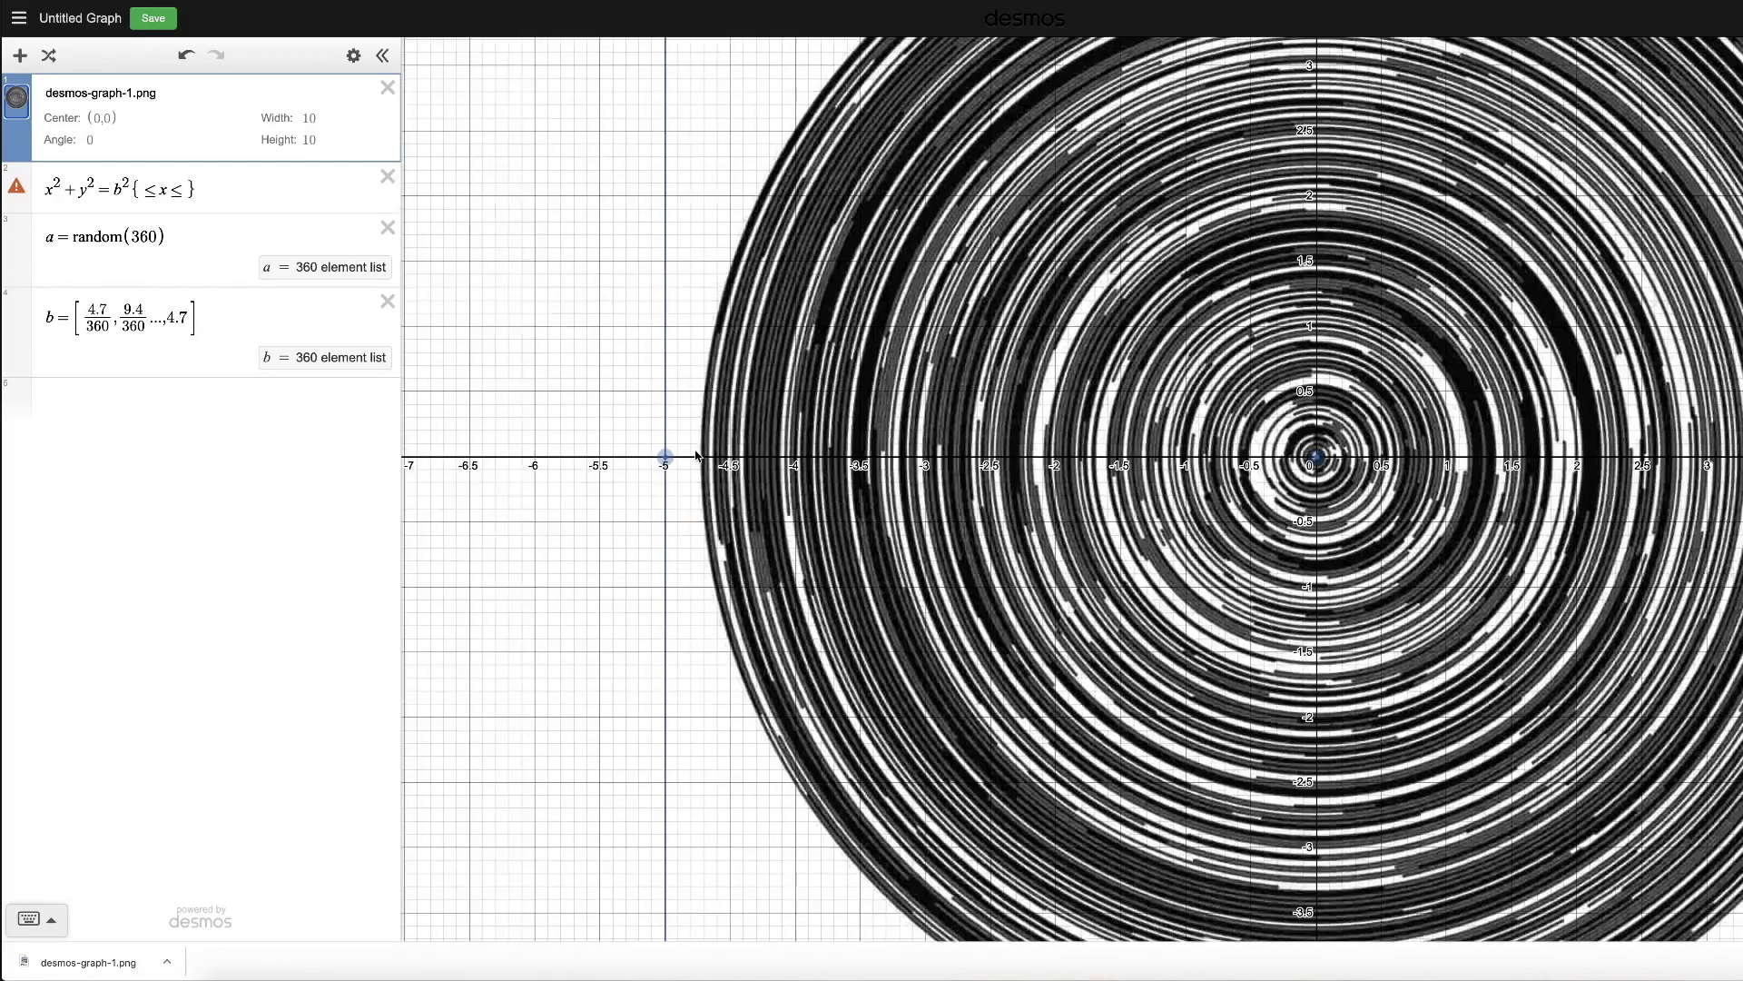
pyautogui.scroll(-3, 697, 455)
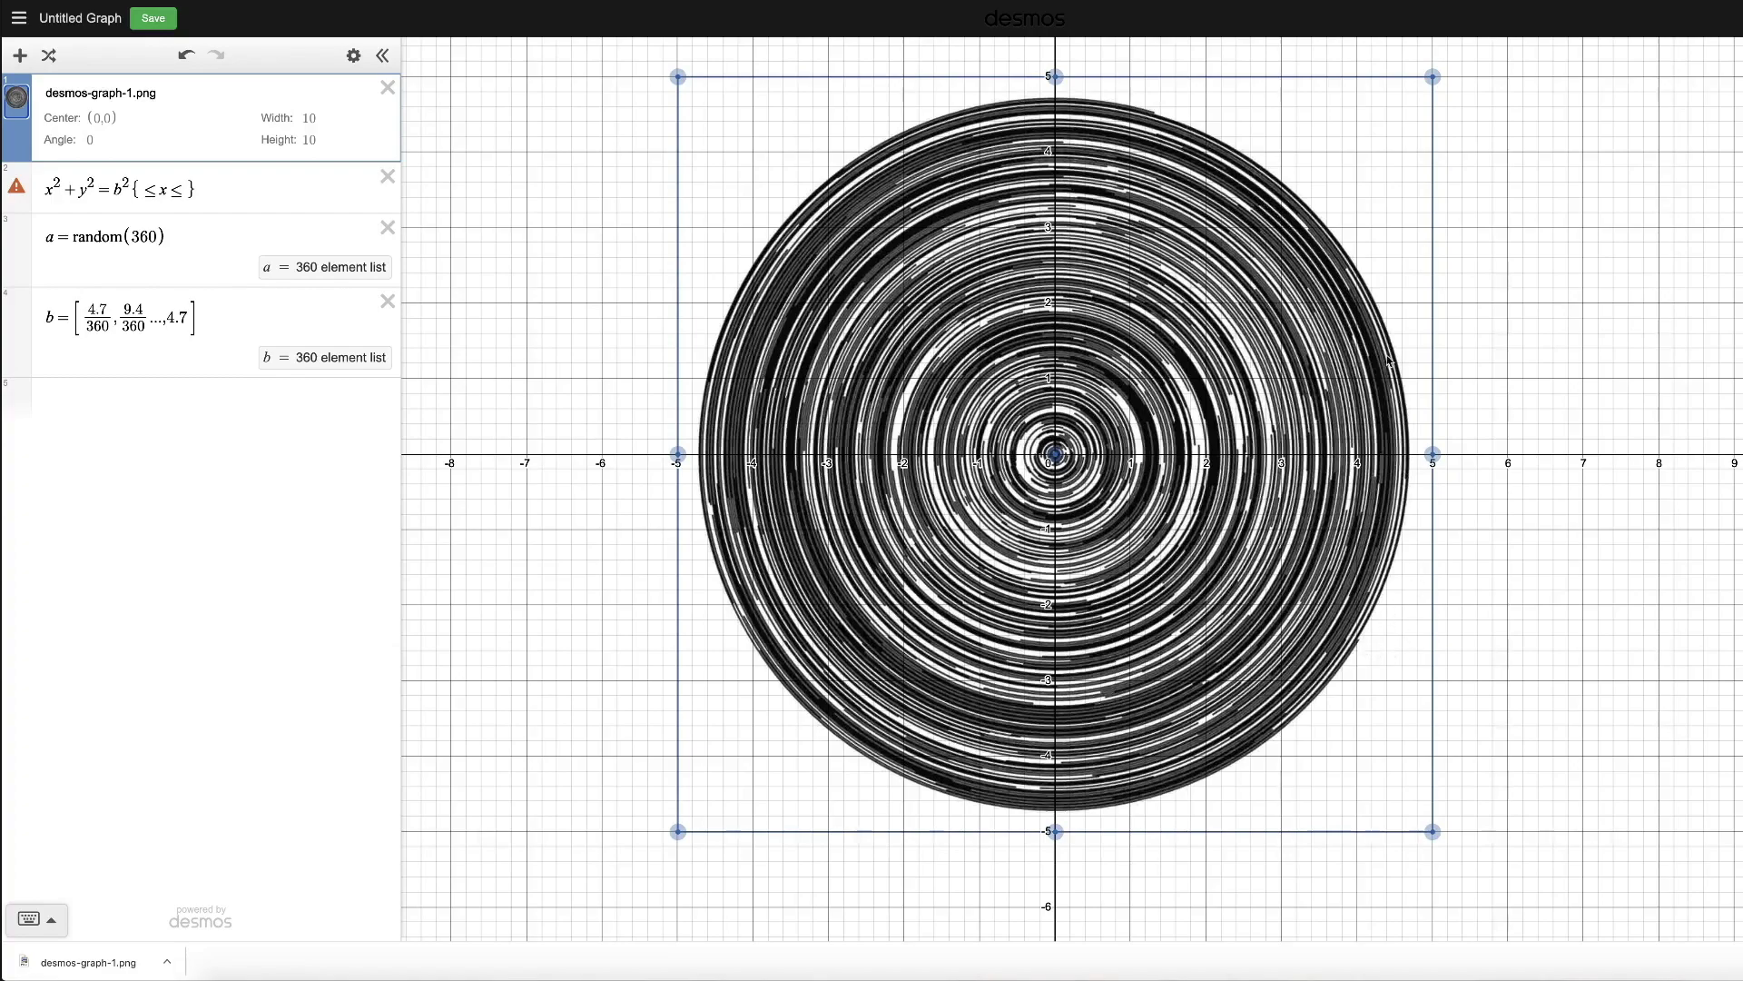
pyautogui.scroll(-10, 1149, 118)
pyautogui.scroll(15, 1147, 118)
pyautogui.moveTo(1142, 123); pyautogui.dragTo(1145, 288)
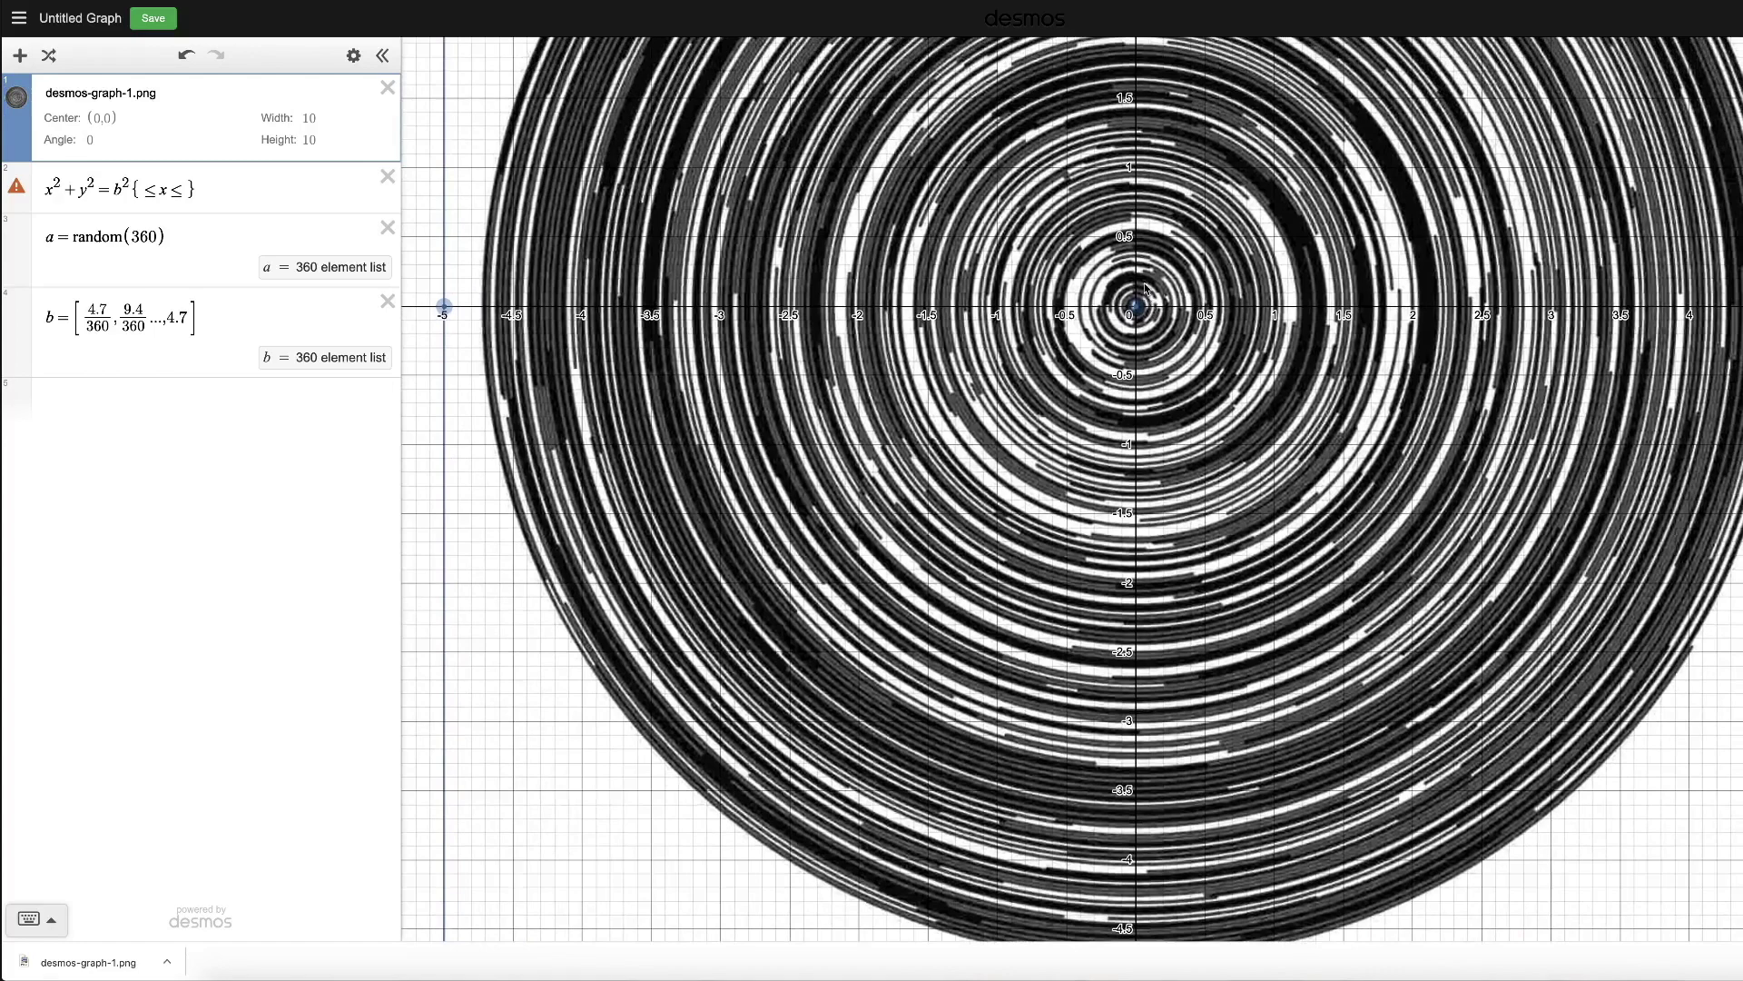
pyautogui.scroll(-5, 1146, 289)
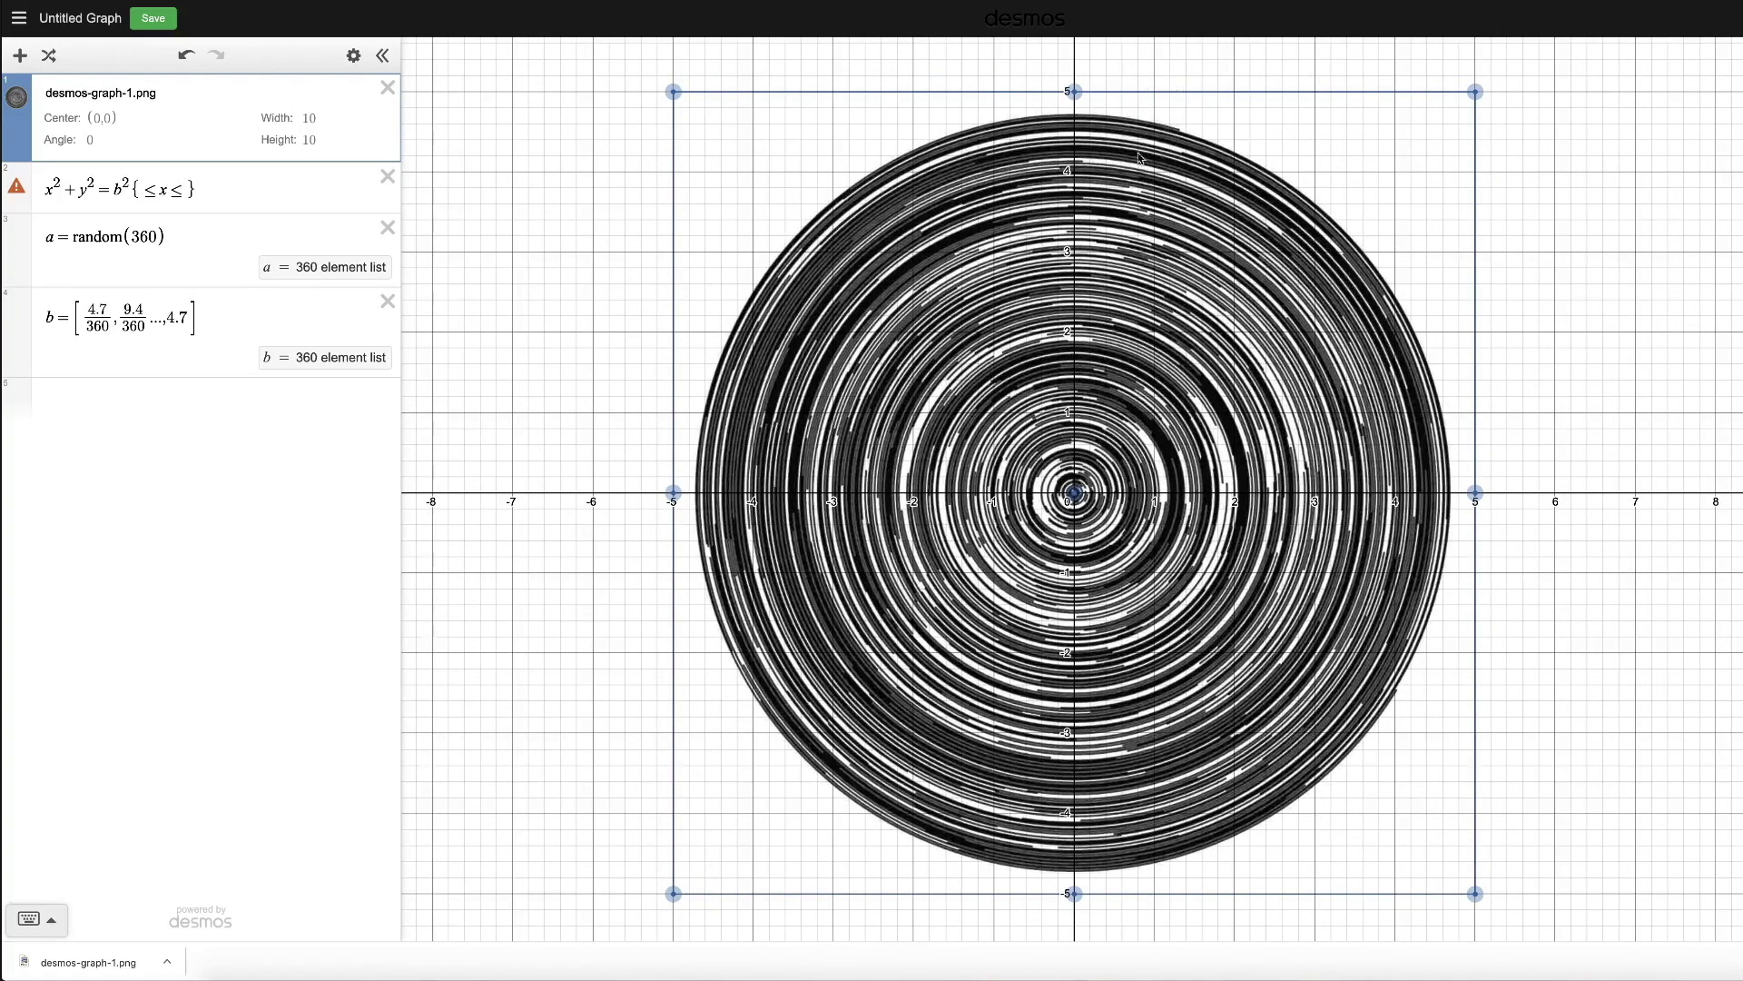
# Append a y restriction with empty bounds, { ≤y≤ }, after the x restriction in the circle equation.
pyautogui.click(215, 190)
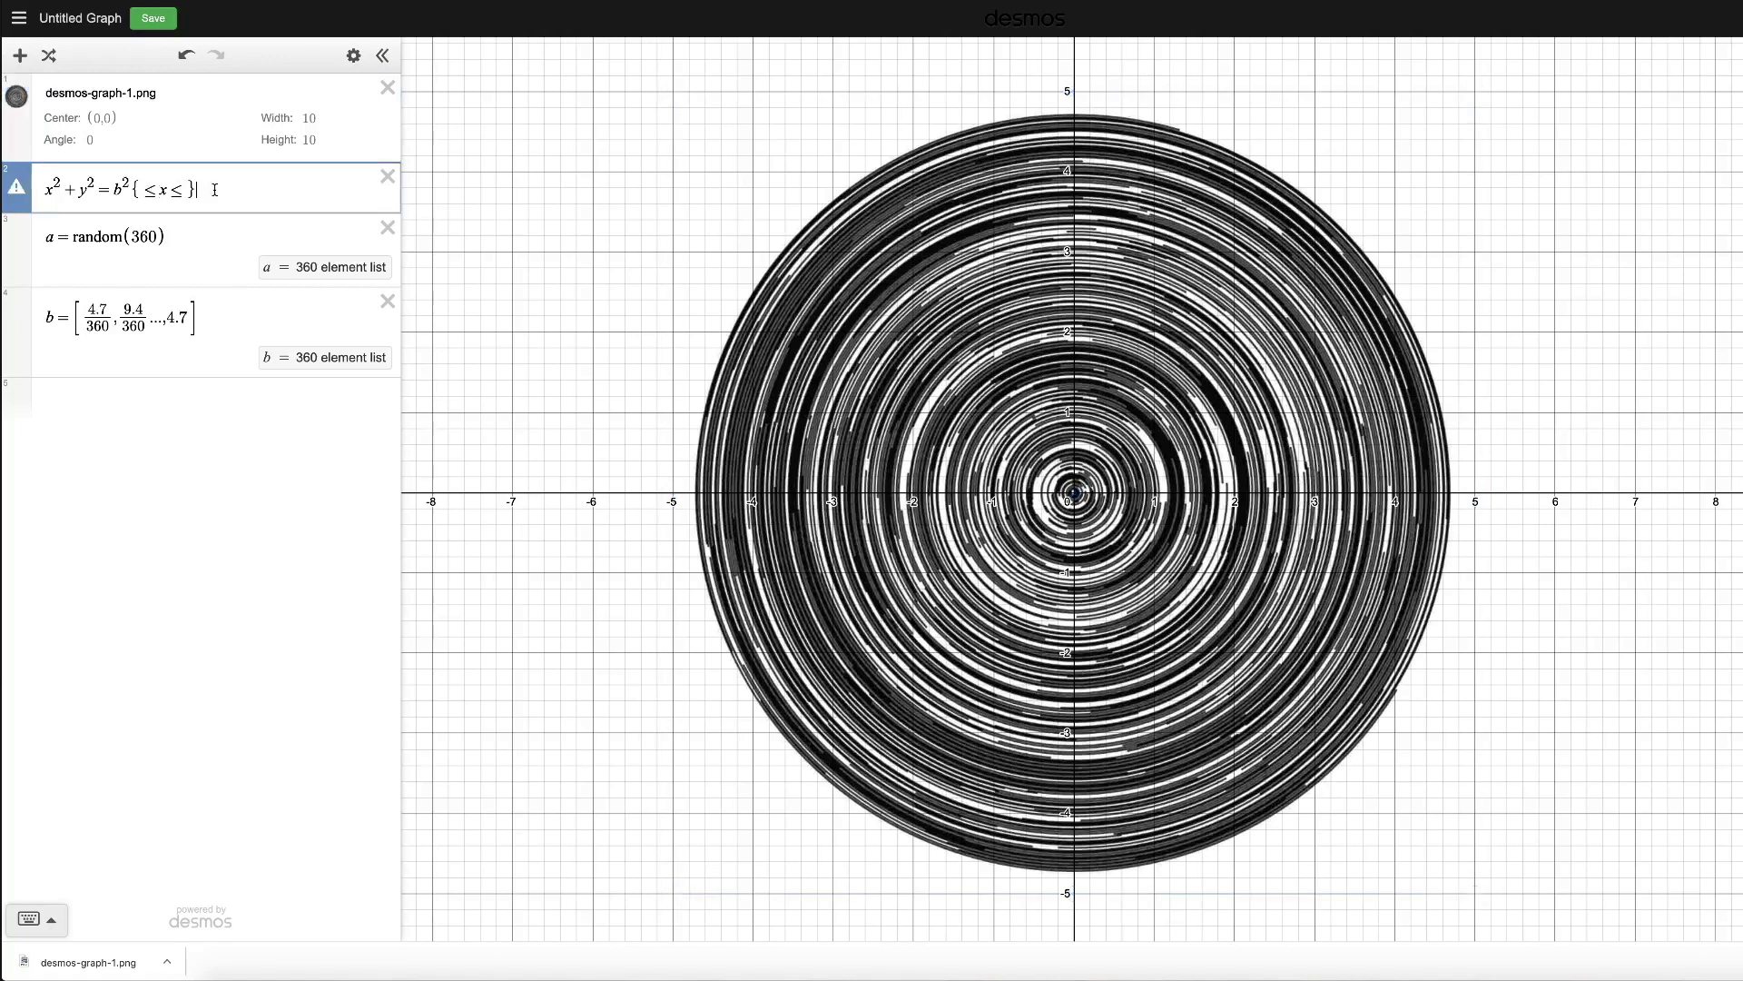
pyautogui.write('{y')
pyautogui.press('Left')
pyautogui.write('<=')
pyautogui.press('Right')
pyautogui.write('<=')
# Fill in -b as the lower bound and b as the upper bound of both the x and y restrictions.
pyautogui.click(139, 191)
pyautogui.write('b')
pyautogui.write('b')
pyautogui.write('-')
pyautogui.write('-b')
pyautogui.write('b')
# Subtract a from both upper bounds, making the restrictions {-b≤x≤b-a} and {-b≤y≤b-a}.
pyautogui.click(216, 190)
pyautogui.write('-a')
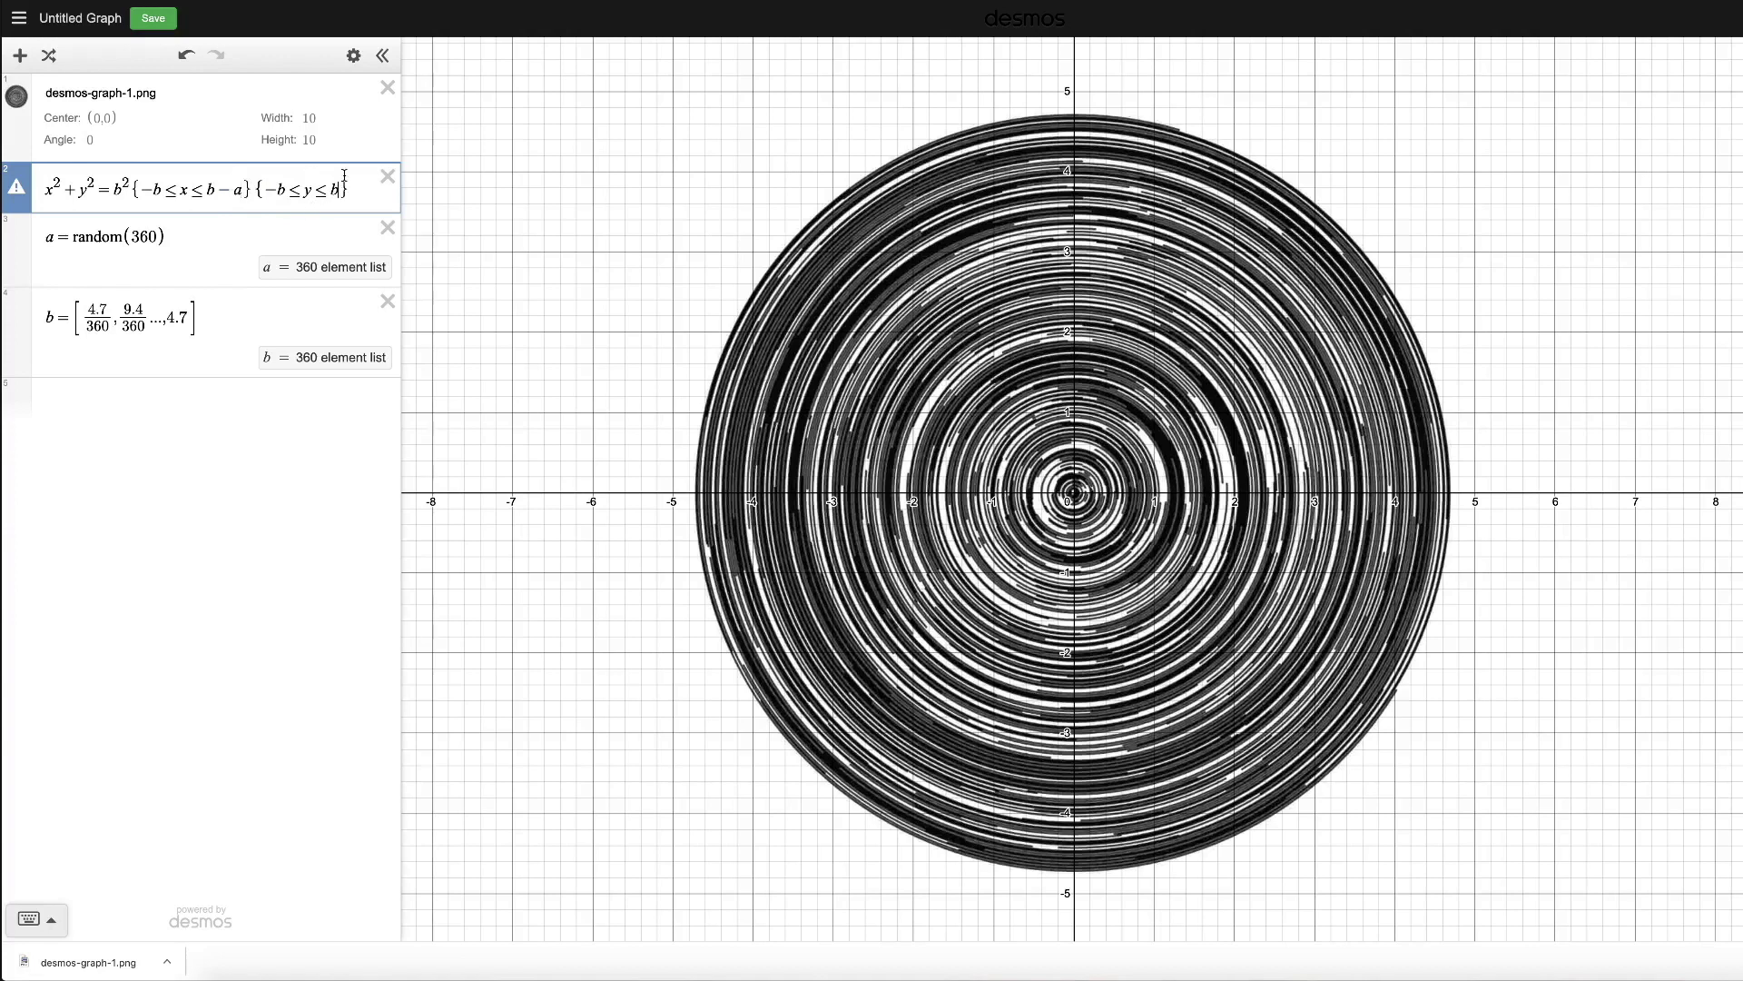
pyautogui.write('-a')
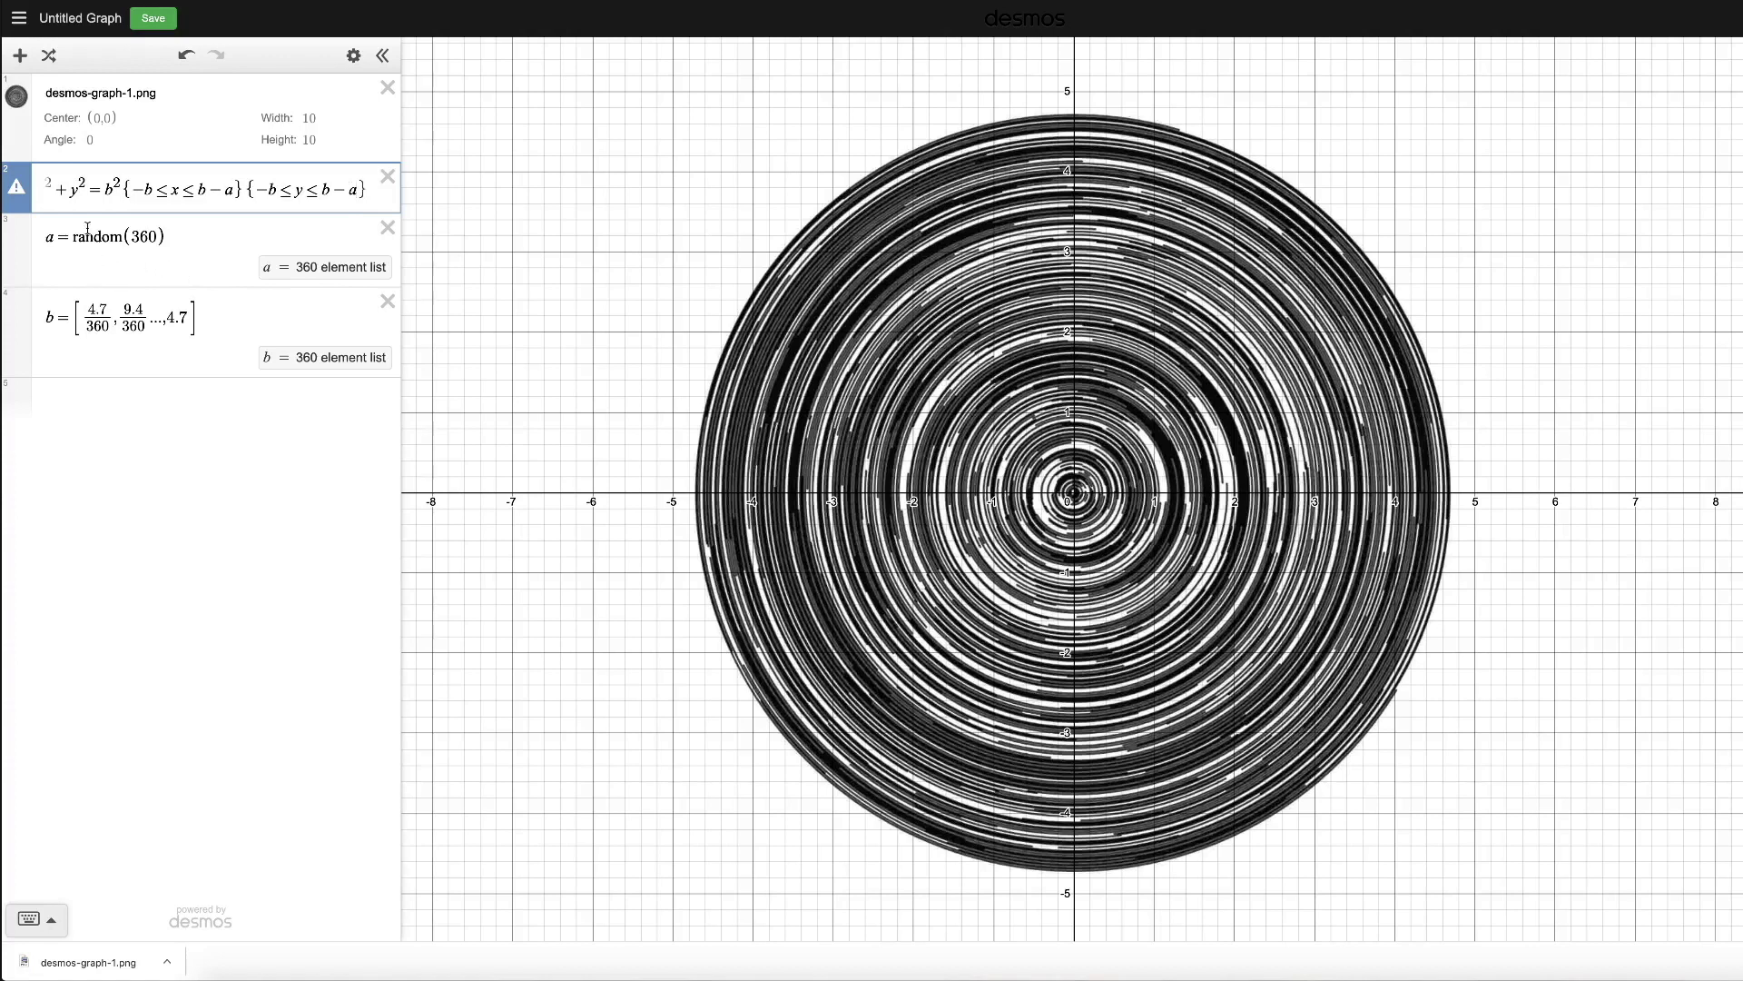
# Reduce list a to random(36) and display the restricted arcs without the reference image.
pyautogui.click(22, 195)
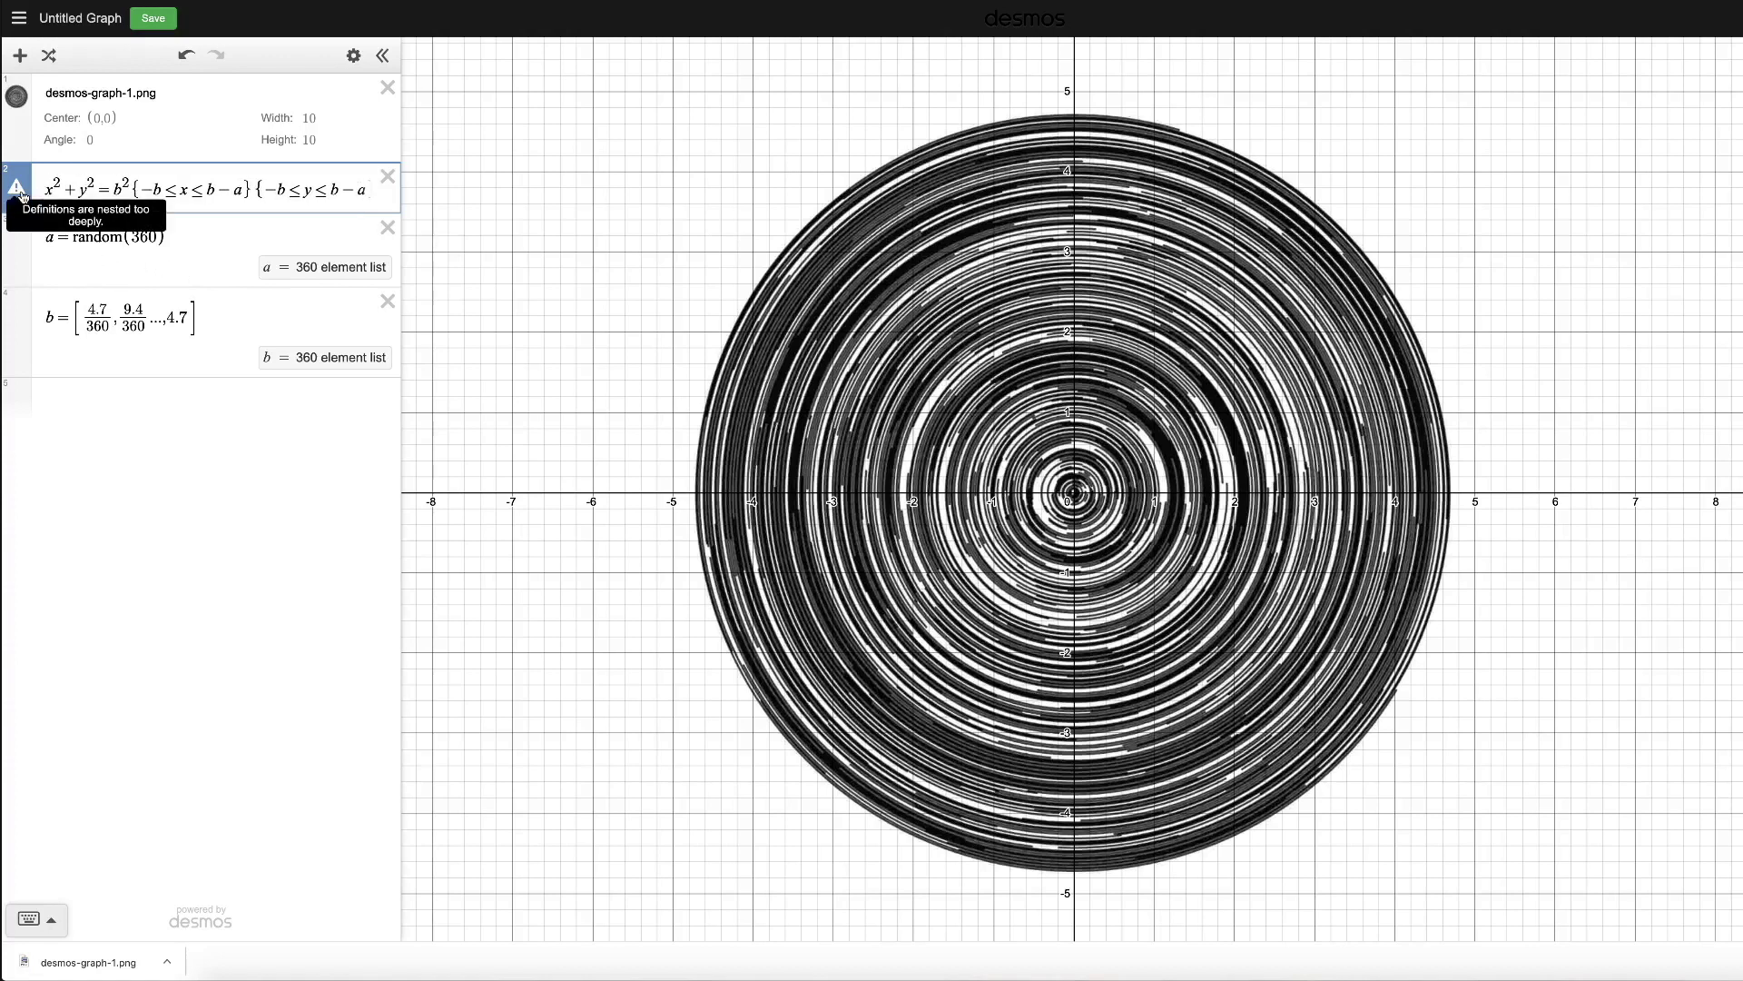
pyautogui.moveTo(159, 238); pyautogui.dragTo(134, 239)
pyautogui.press('BackSpace')
pyautogui.write('36')
pyautogui.click(16, 186)
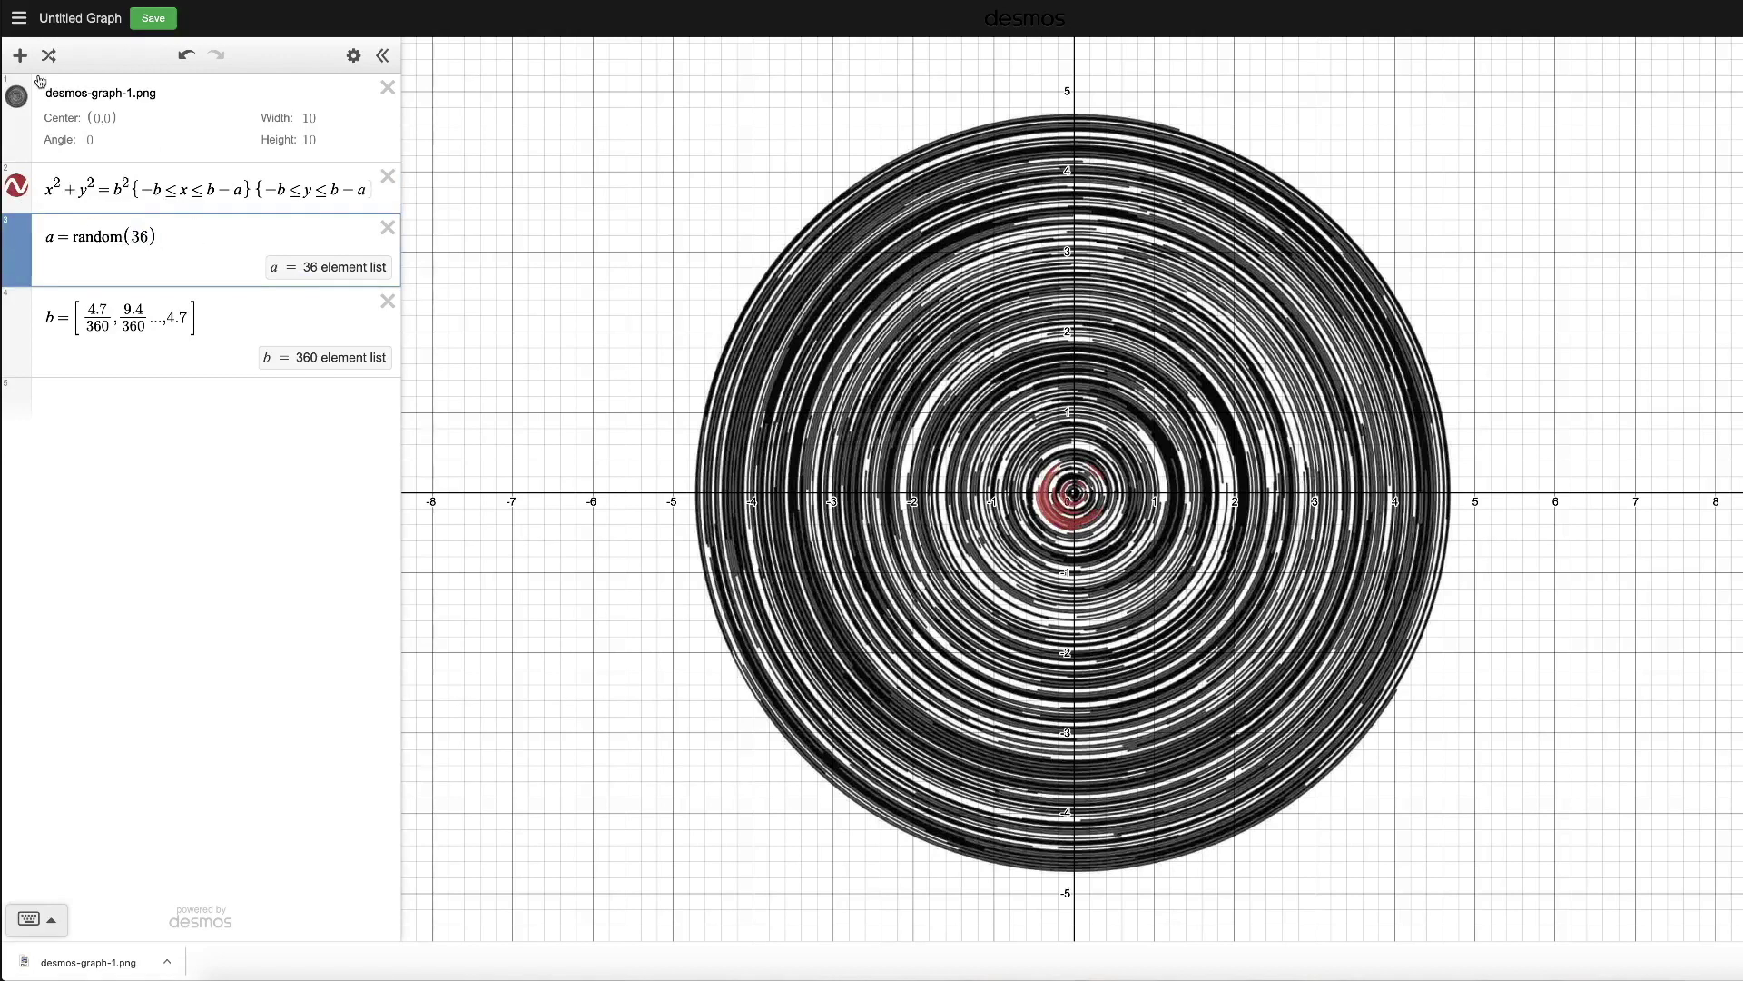
pyautogui.click(19, 100)
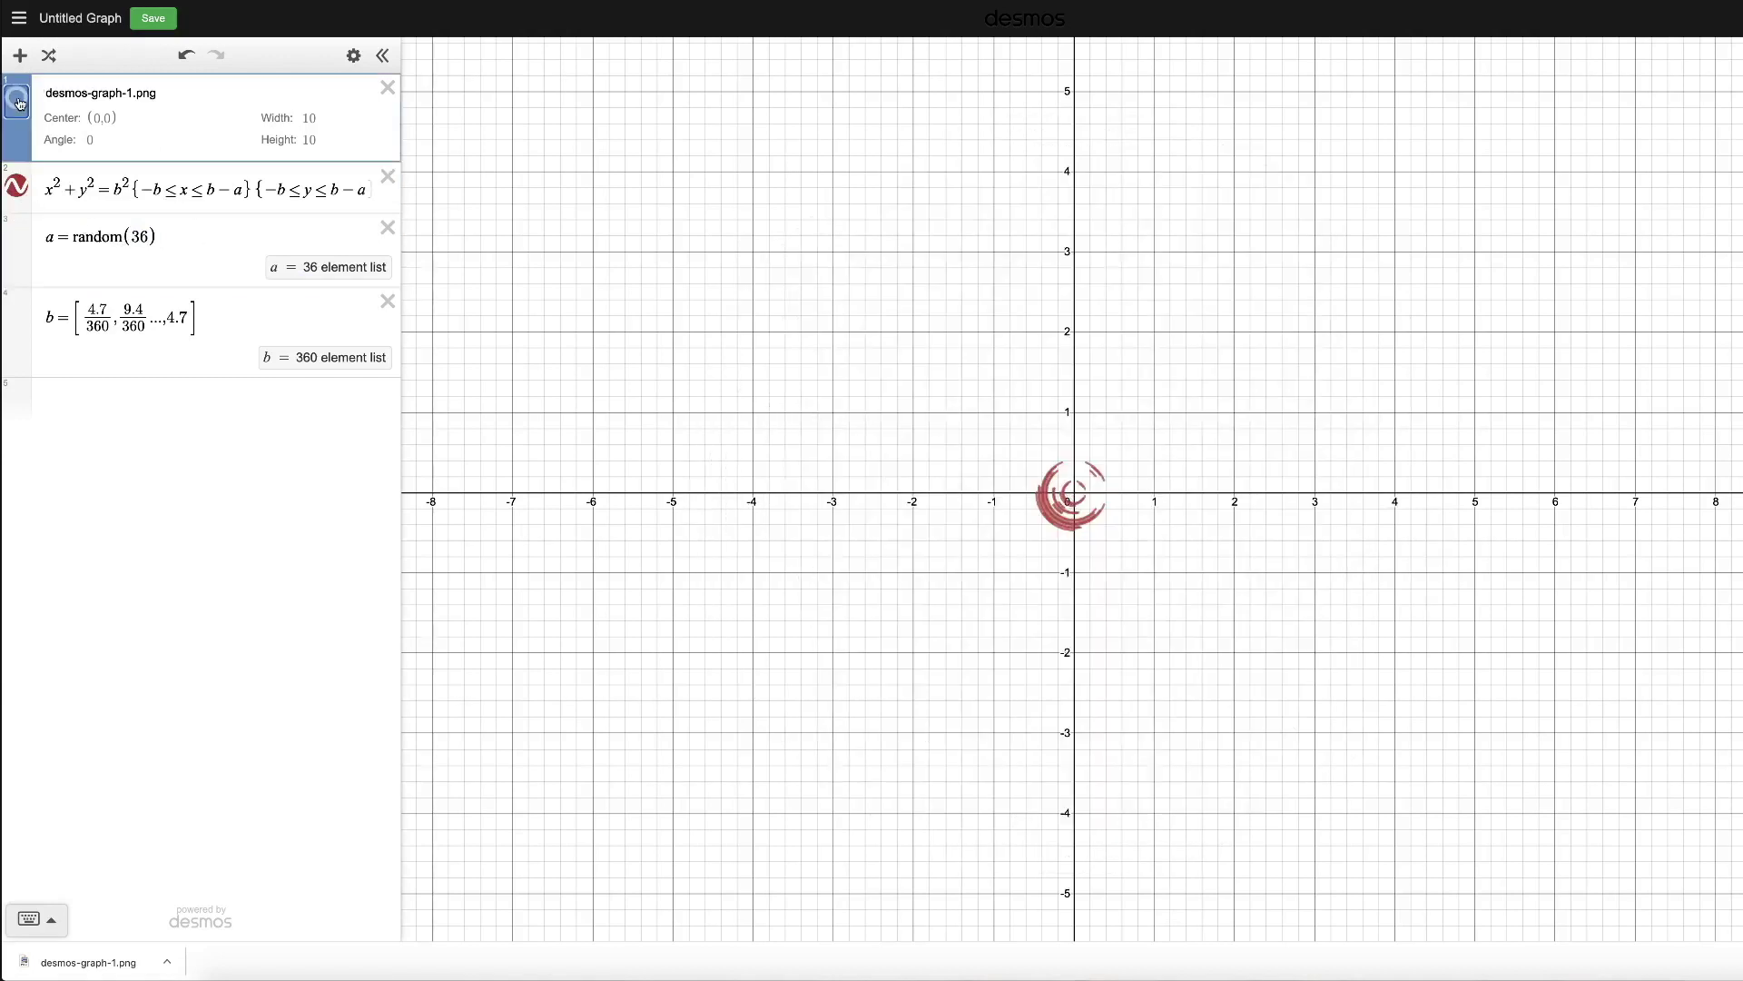
# Try b-a/b, ba and b as the upper bound of the x restriction, and return it to b-a.
pyautogui.click(242, 190)
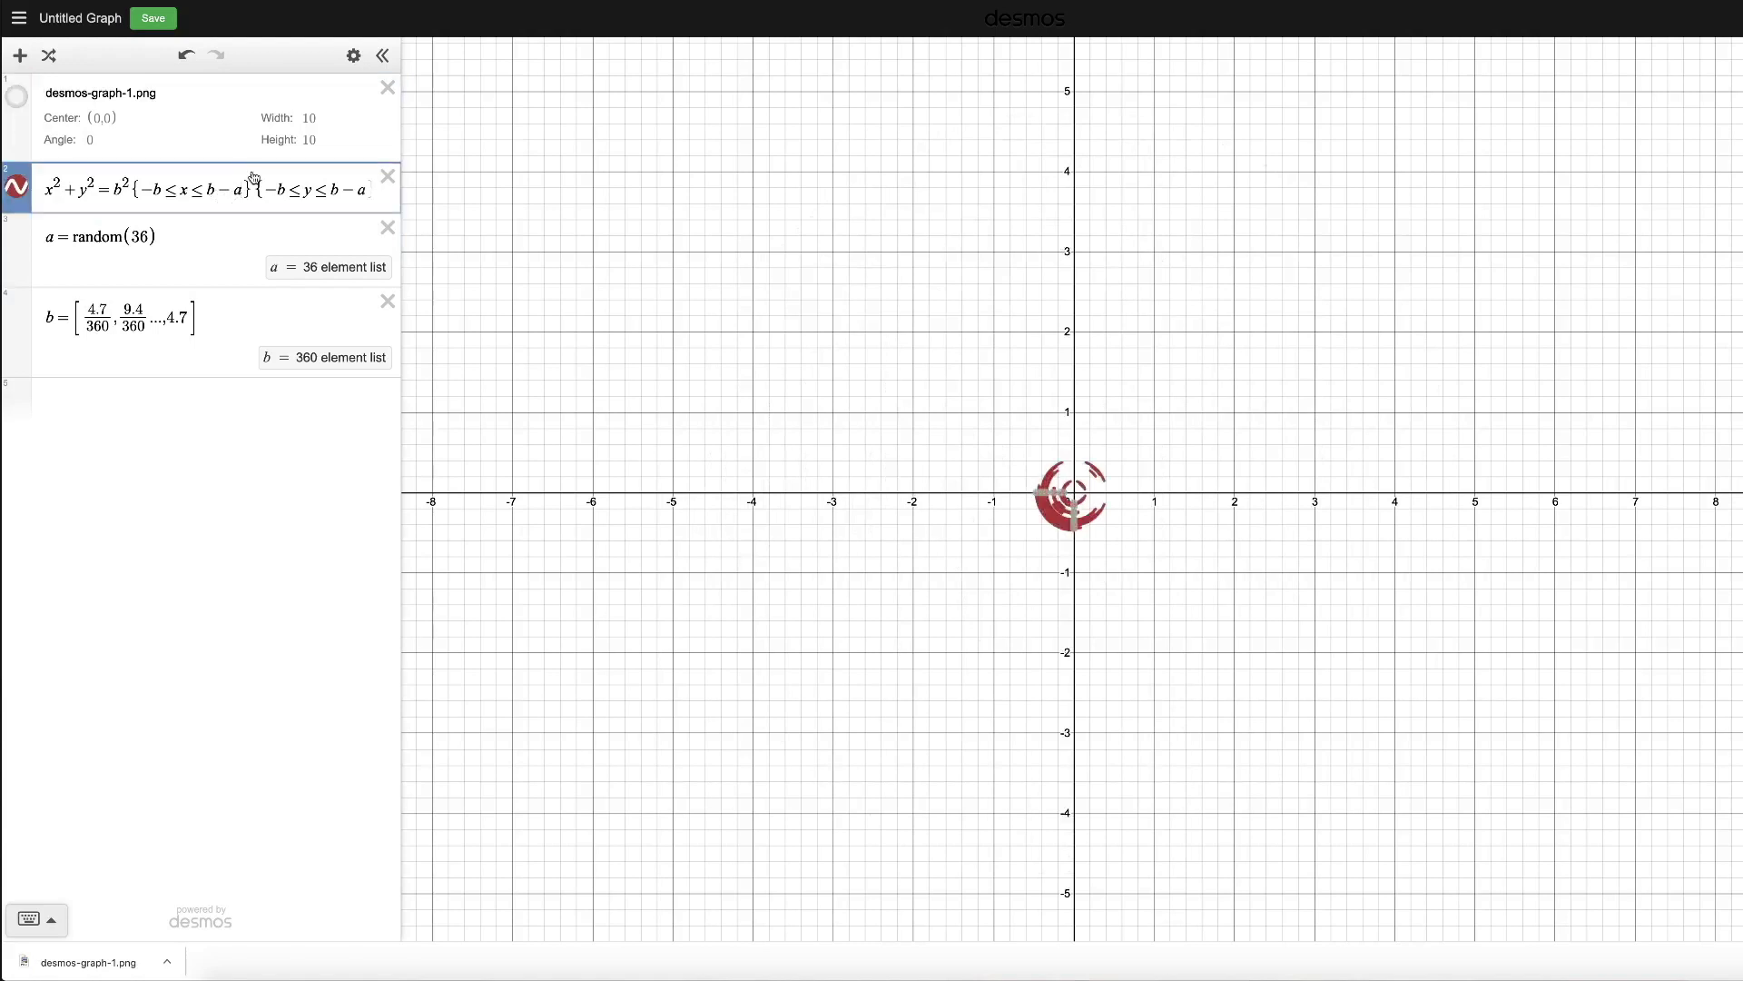
pyautogui.write('/b')
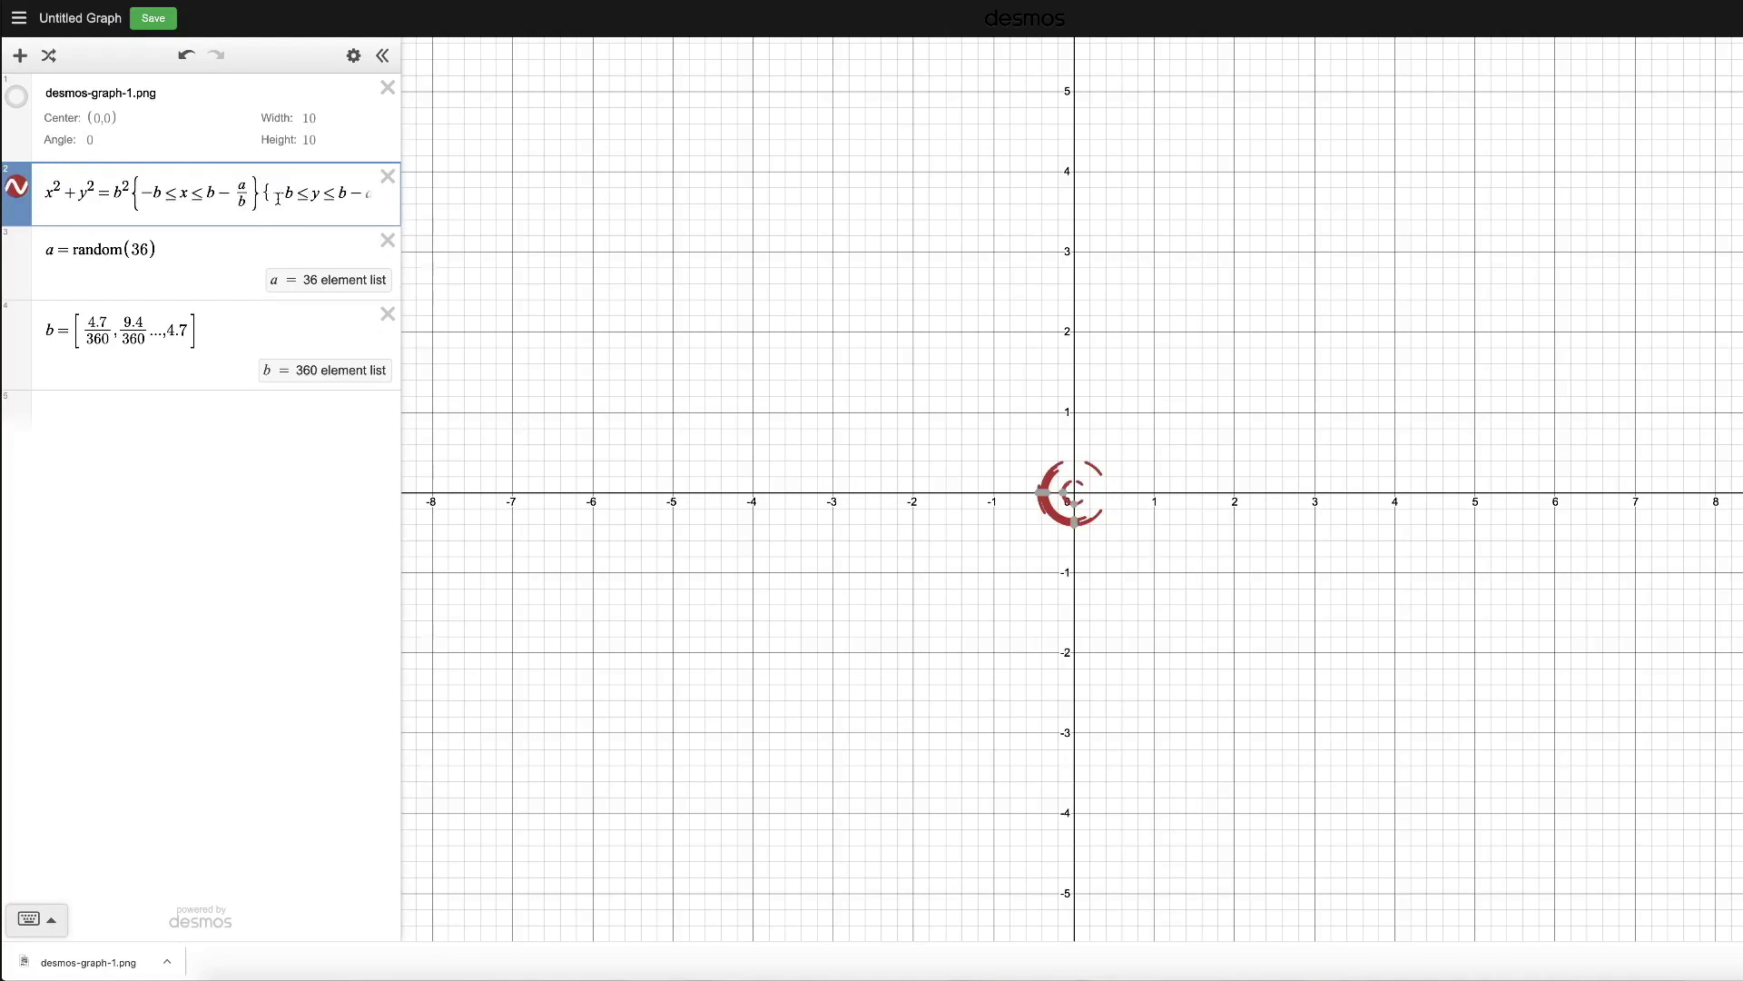
pyautogui.press('BackSpace')
pyautogui.press('BackSpace')
pyautogui.press('BackSpace')
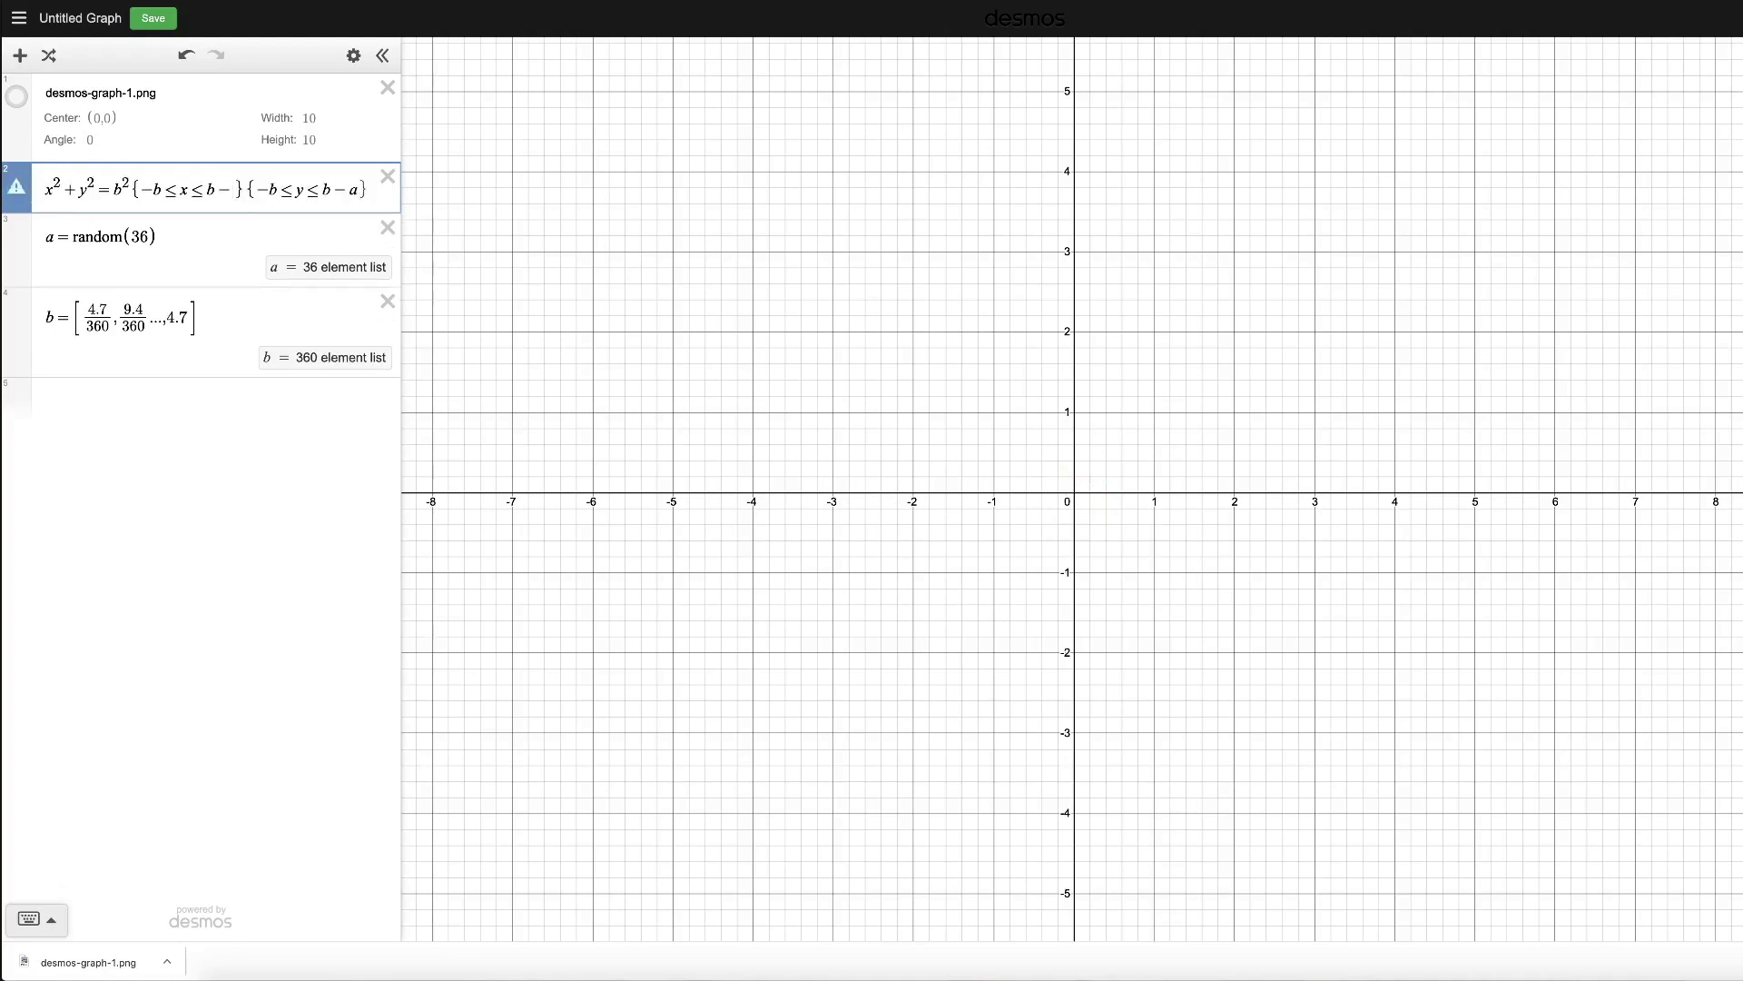
pyautogui.press('BackSpace')
pyautogui.write('a')
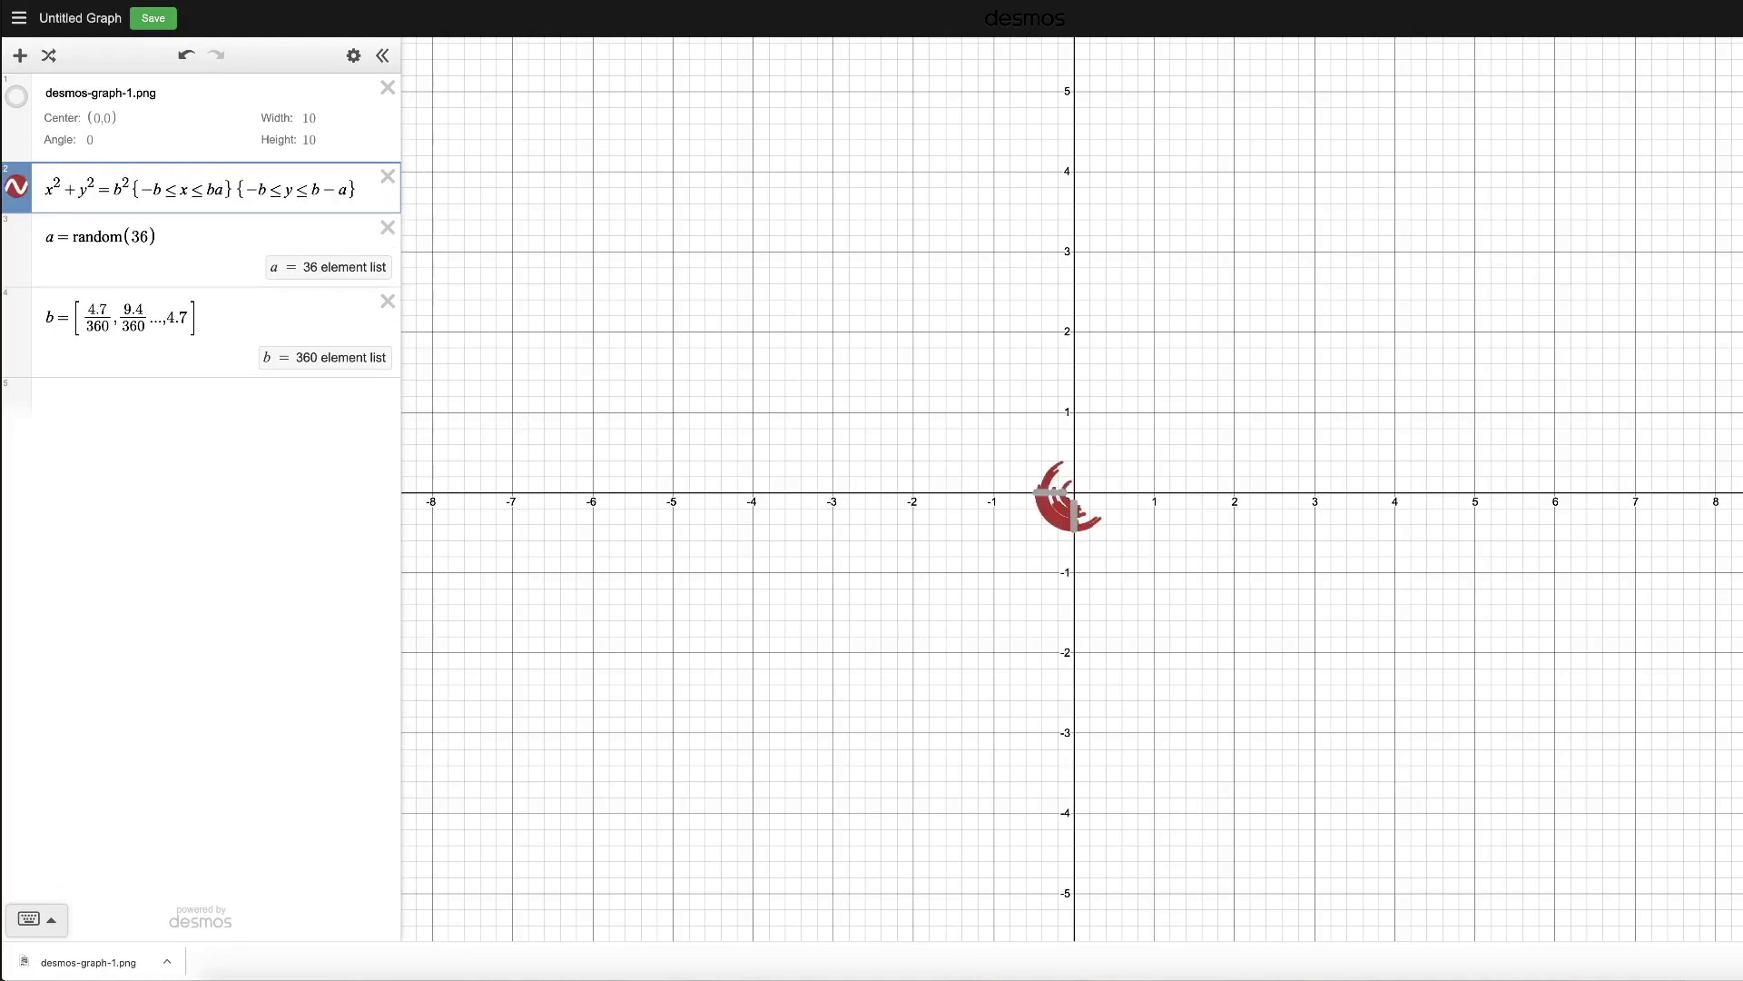
pyautogui.press('BackSpace')
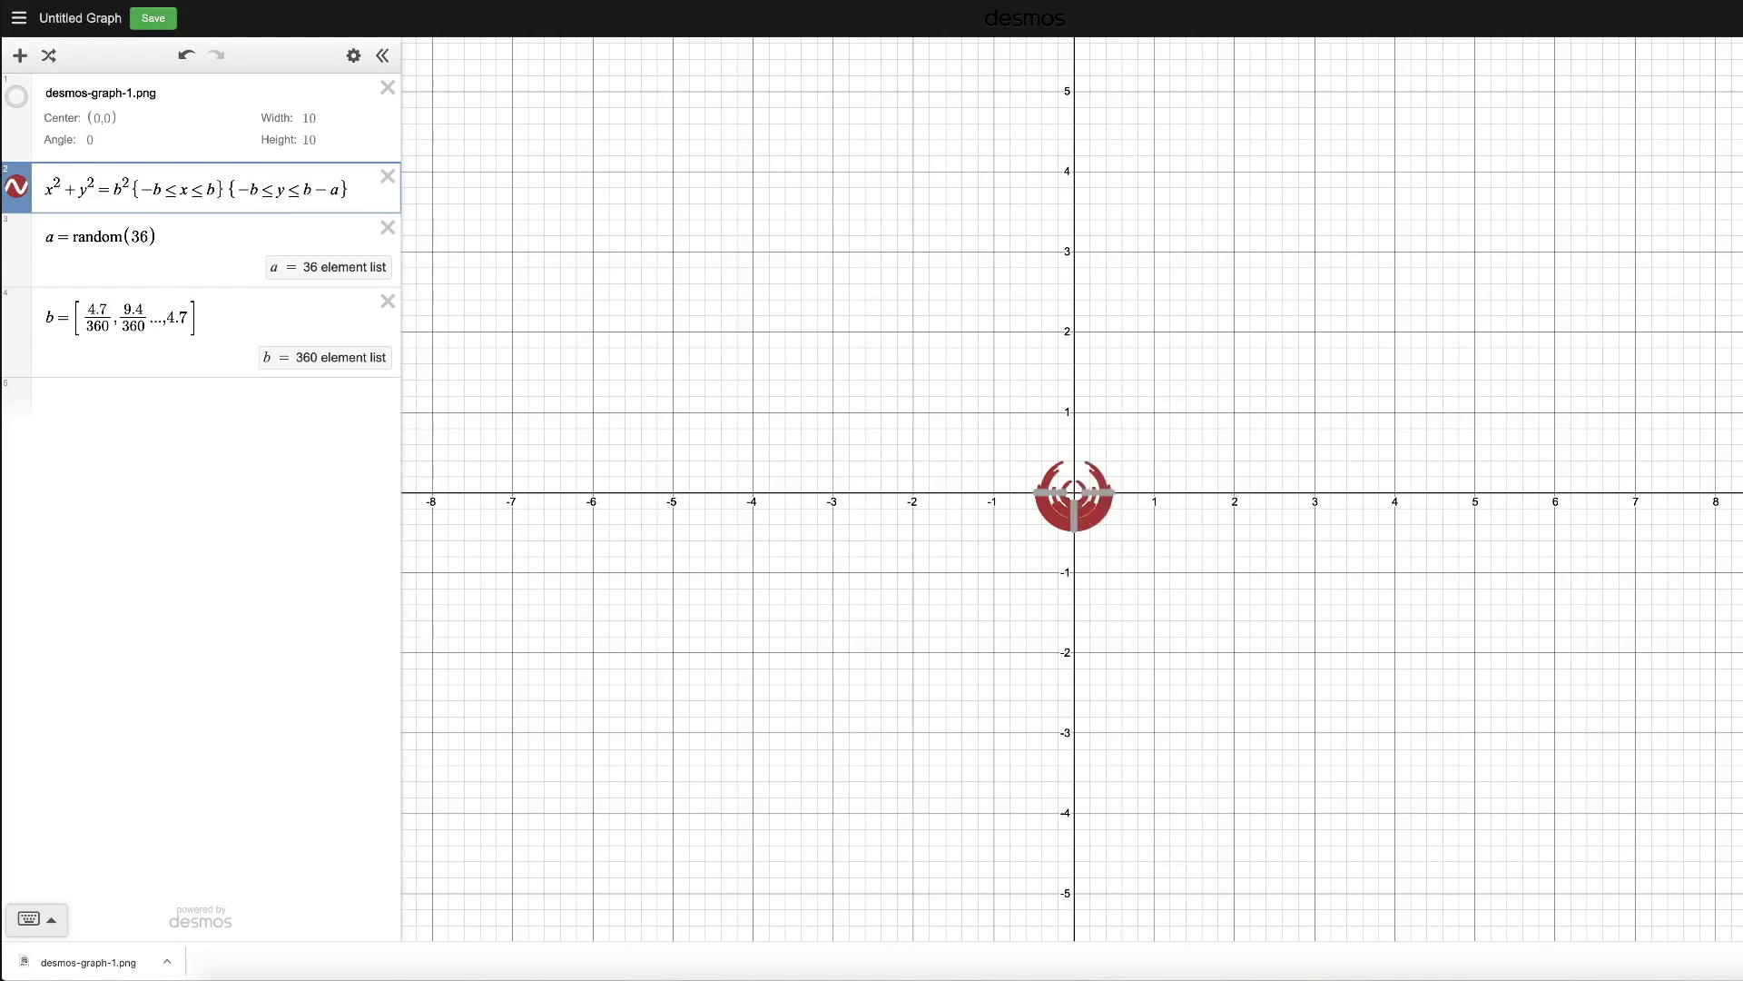
pyautogui.write('-a')
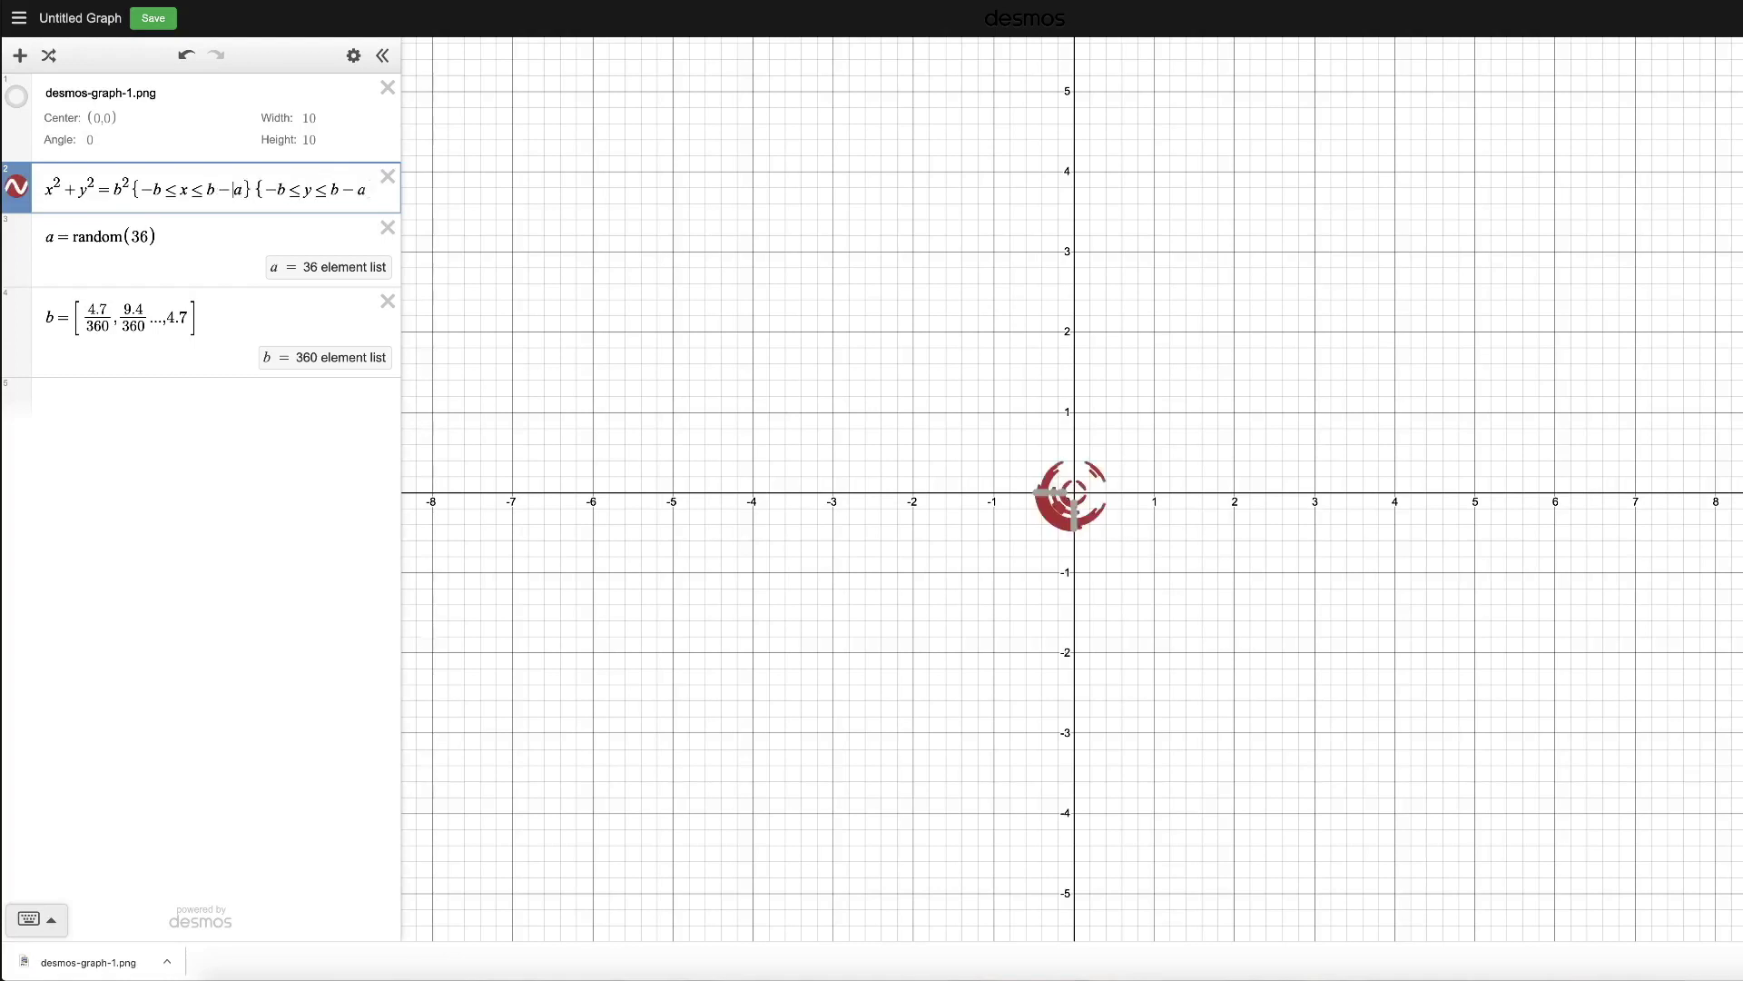
# Multiply a by .1 in both restrictions so that each upper bound reads b-.1a, and inspect the arcs up close.
pyautogui.write('.1')
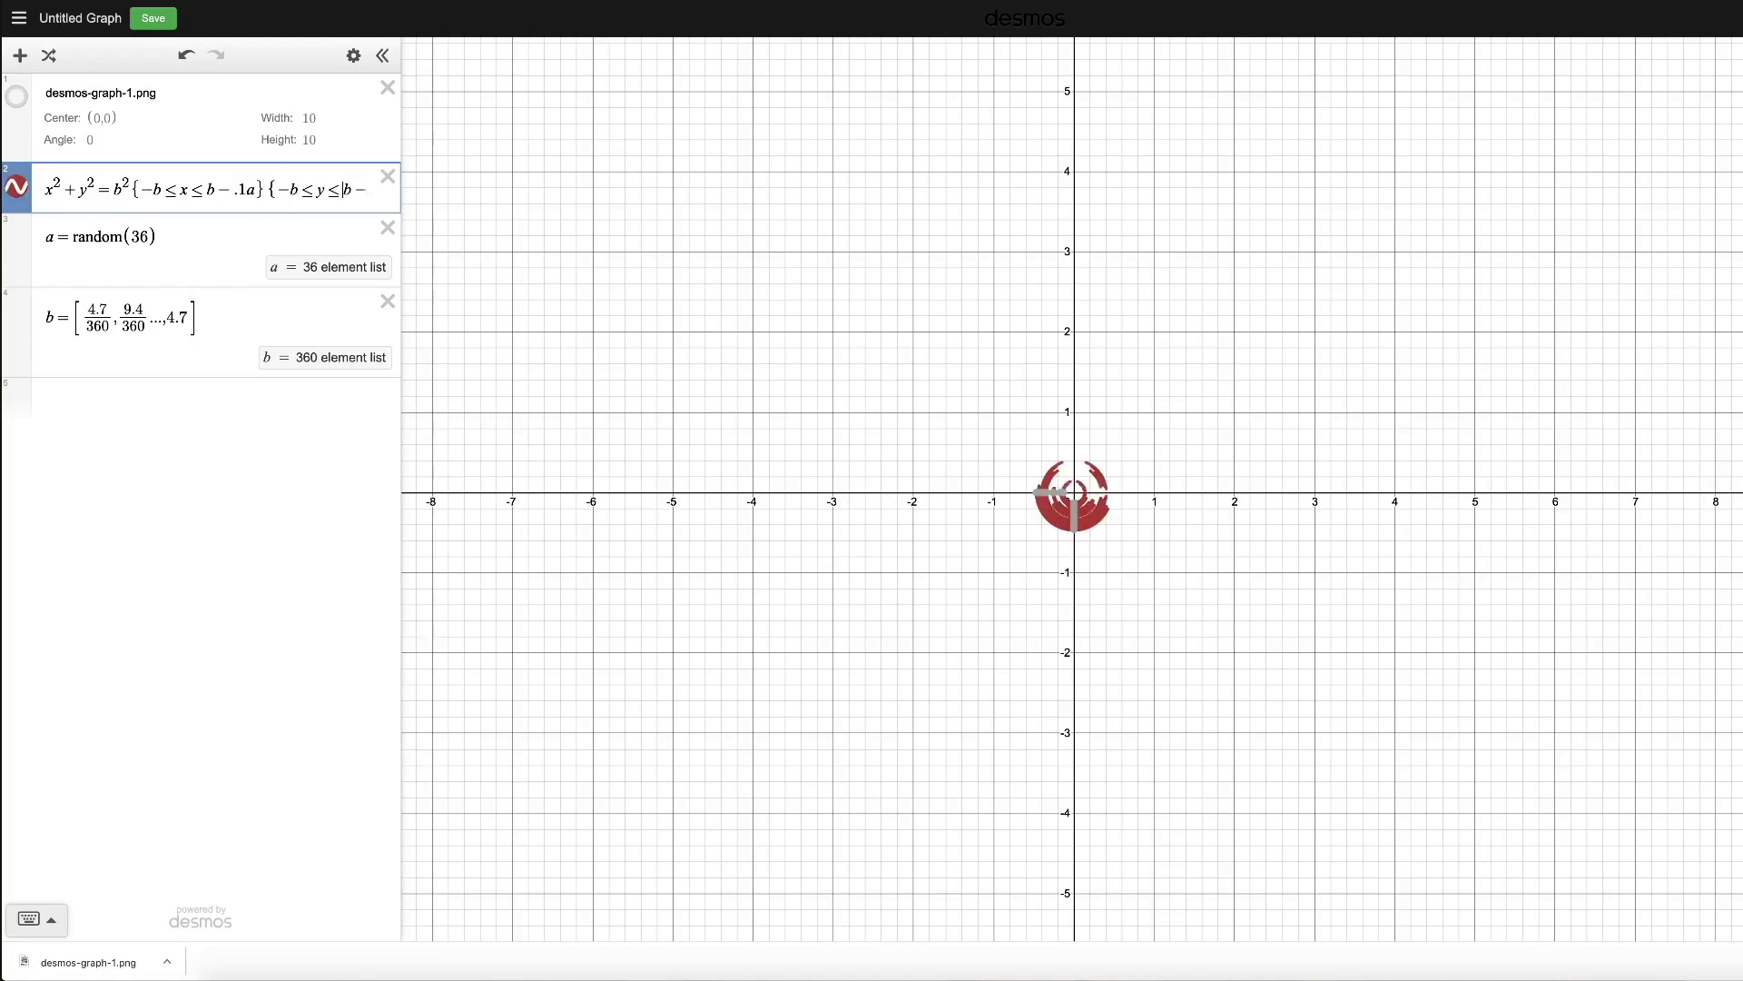
pyautogui.click(358, 189)
pyautogui.press('Left')
pyautogui.write('.1')
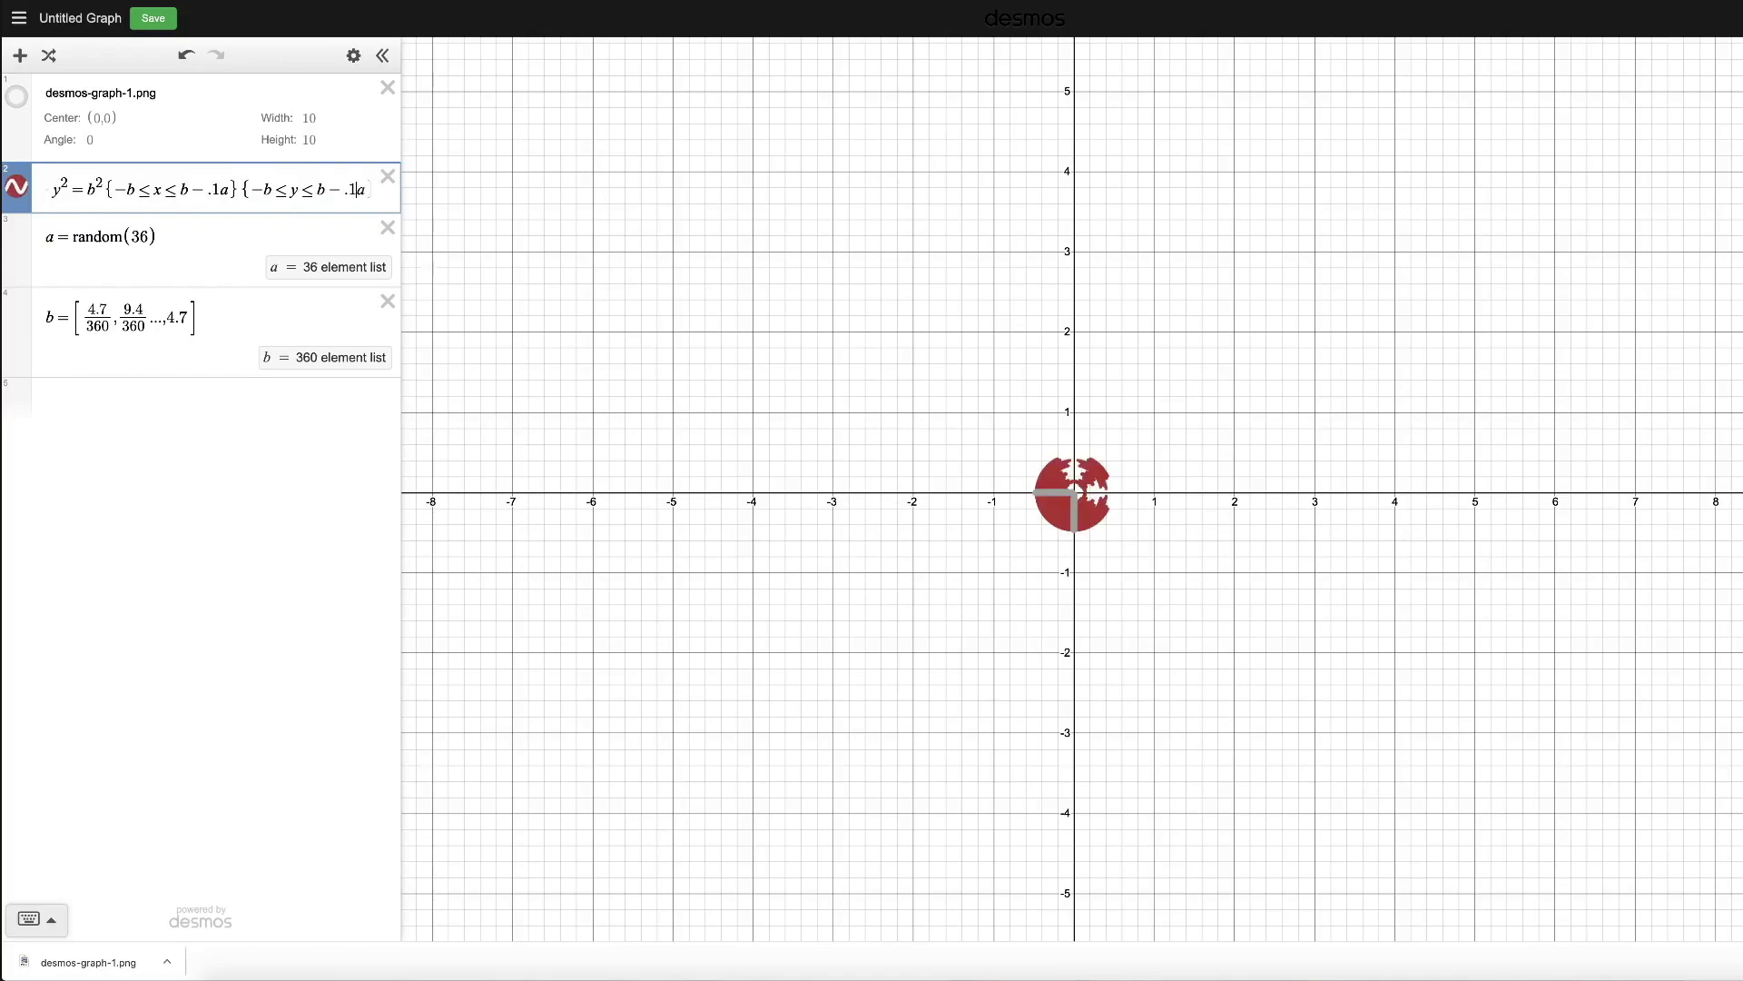
pyautogui.scroll(-2, 1047, 508)
pyautogui.scroll(10, 1046, 508)
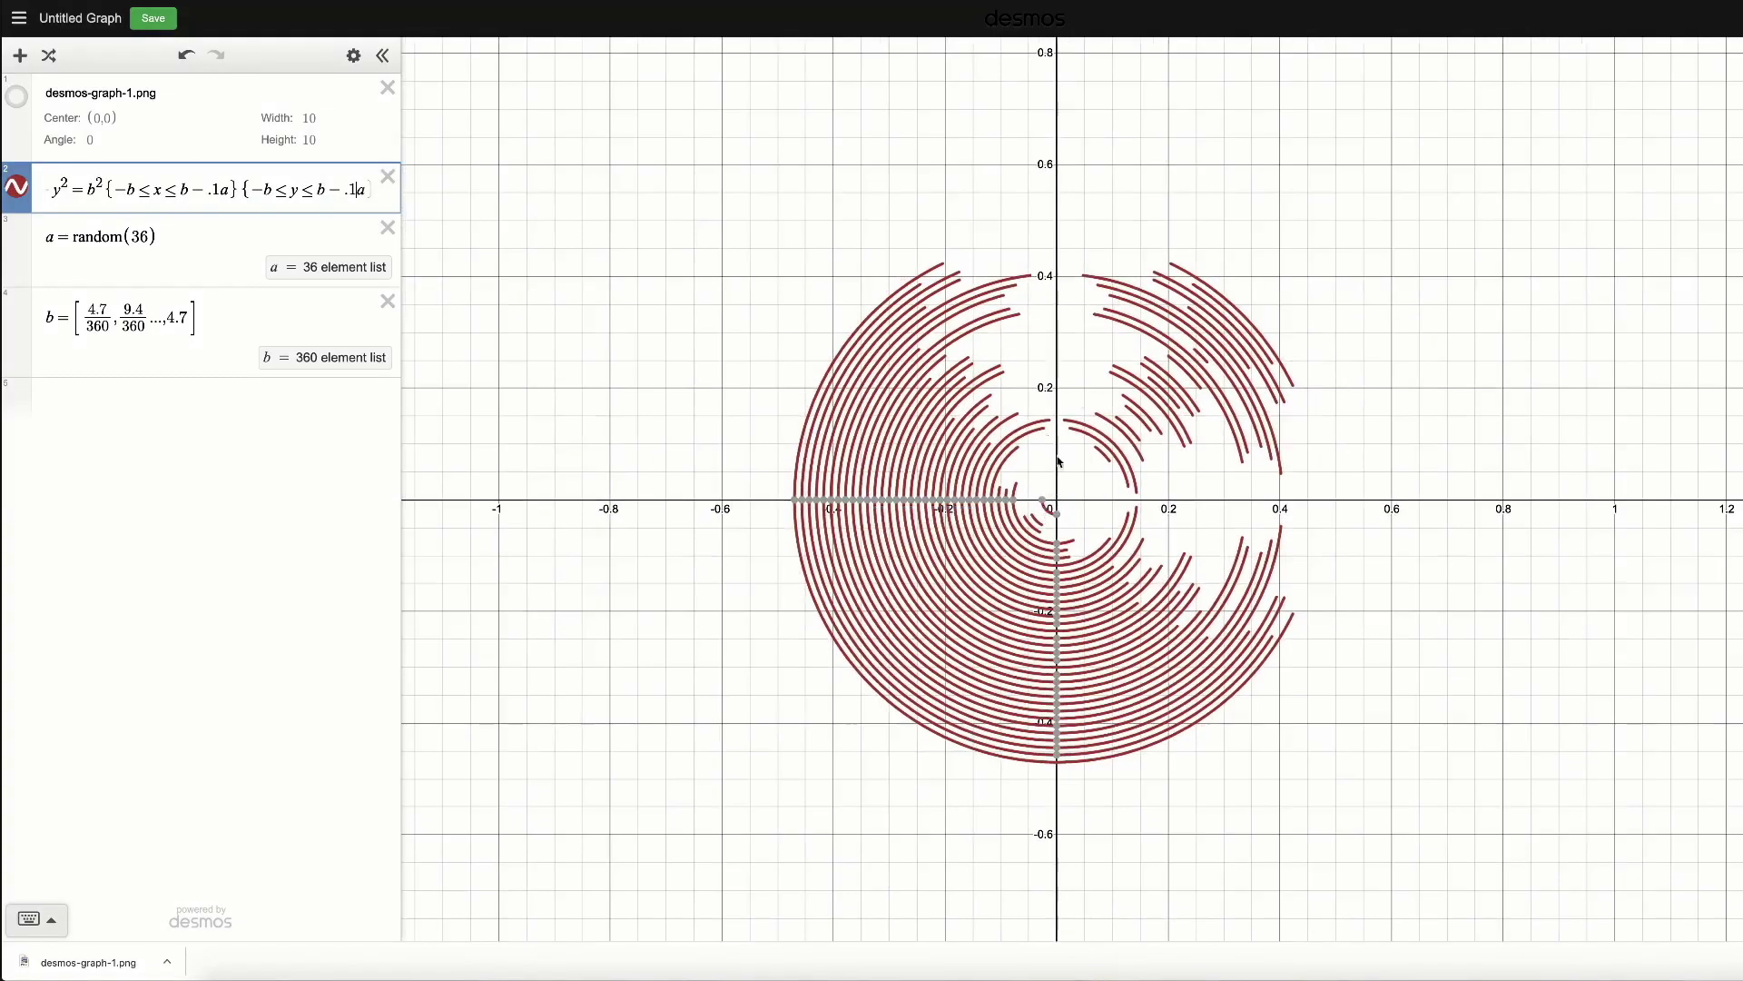
pyautogui.scroll(3, 1228, 477)
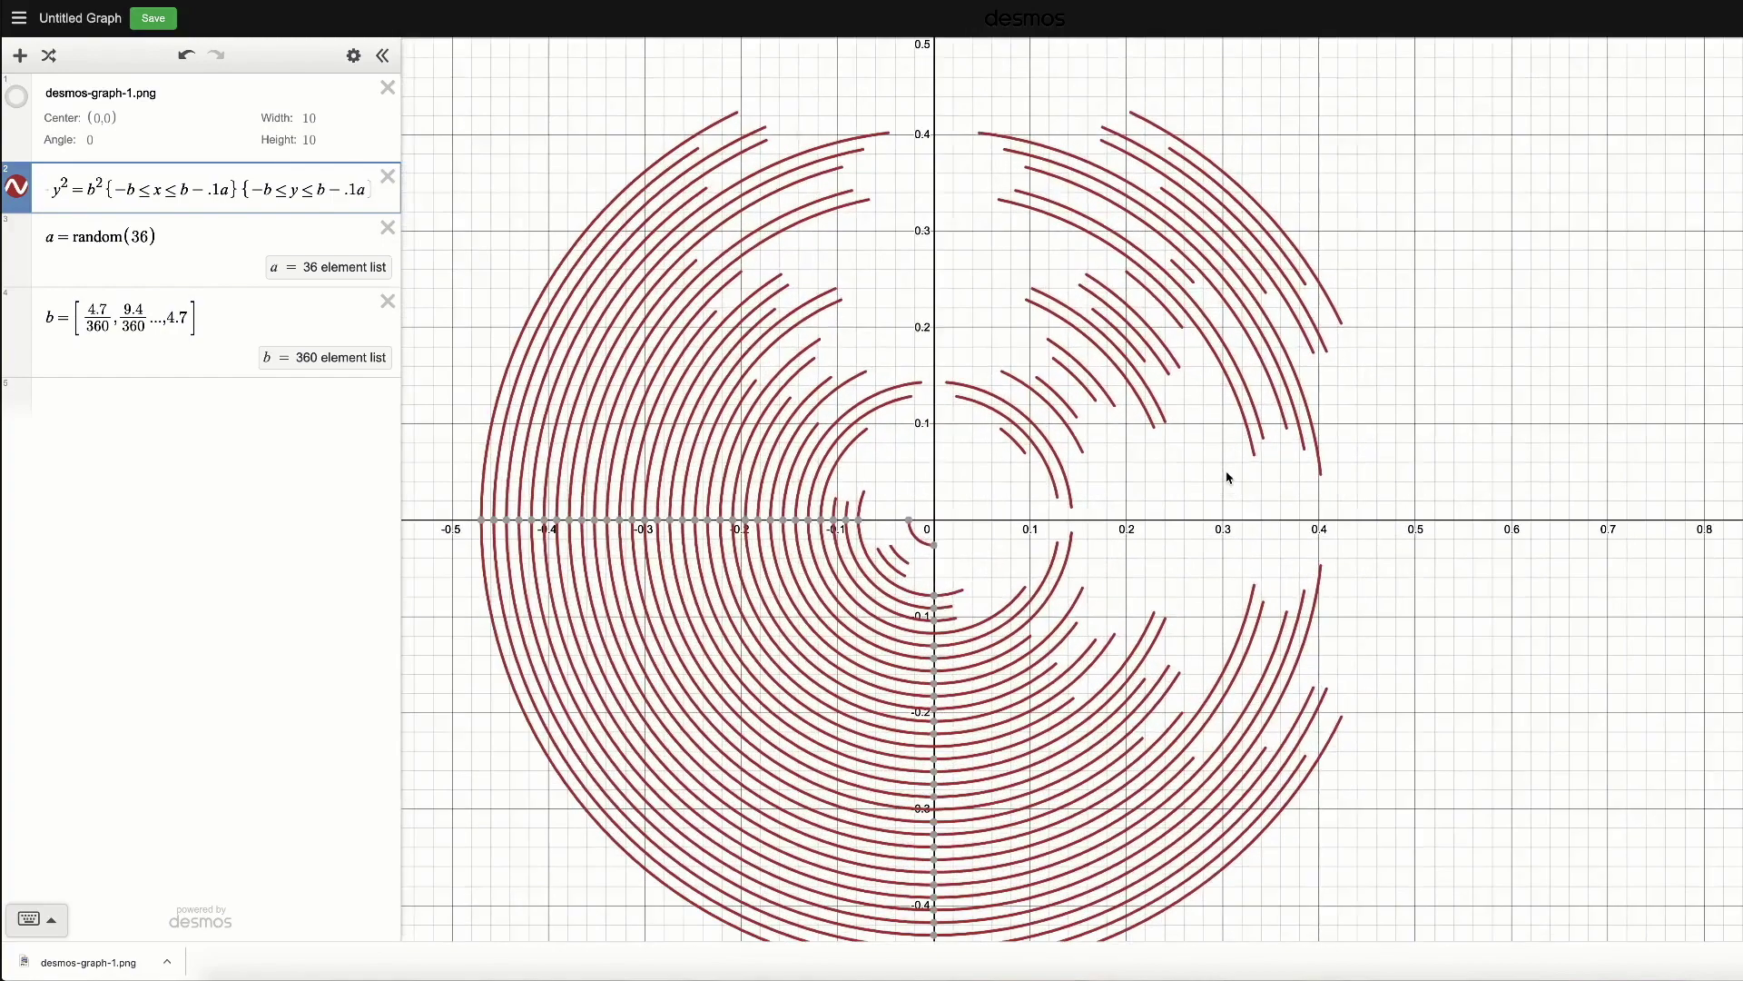
# Reduce the coefficient of a in the x restriction's upper bound so that it reads b-.001a.
pyautogui.scroll(-1, 1227, 477)
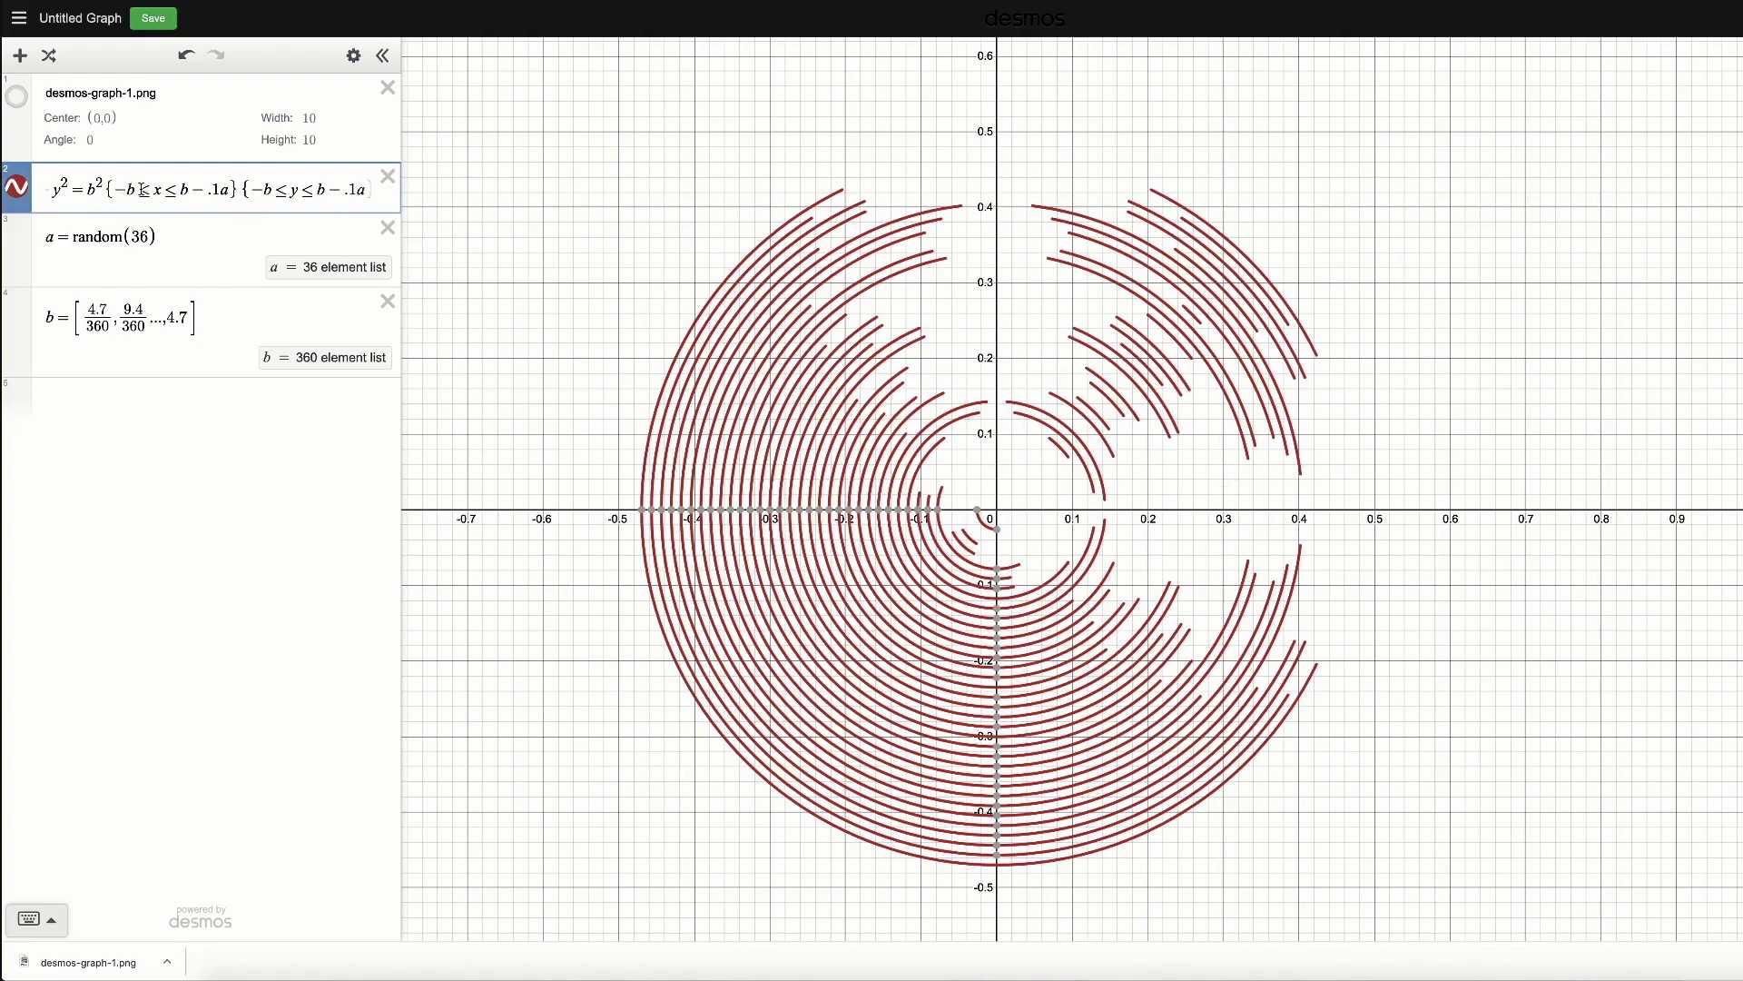
pyautogui.click(219, 190)
pyautogui.write('0')
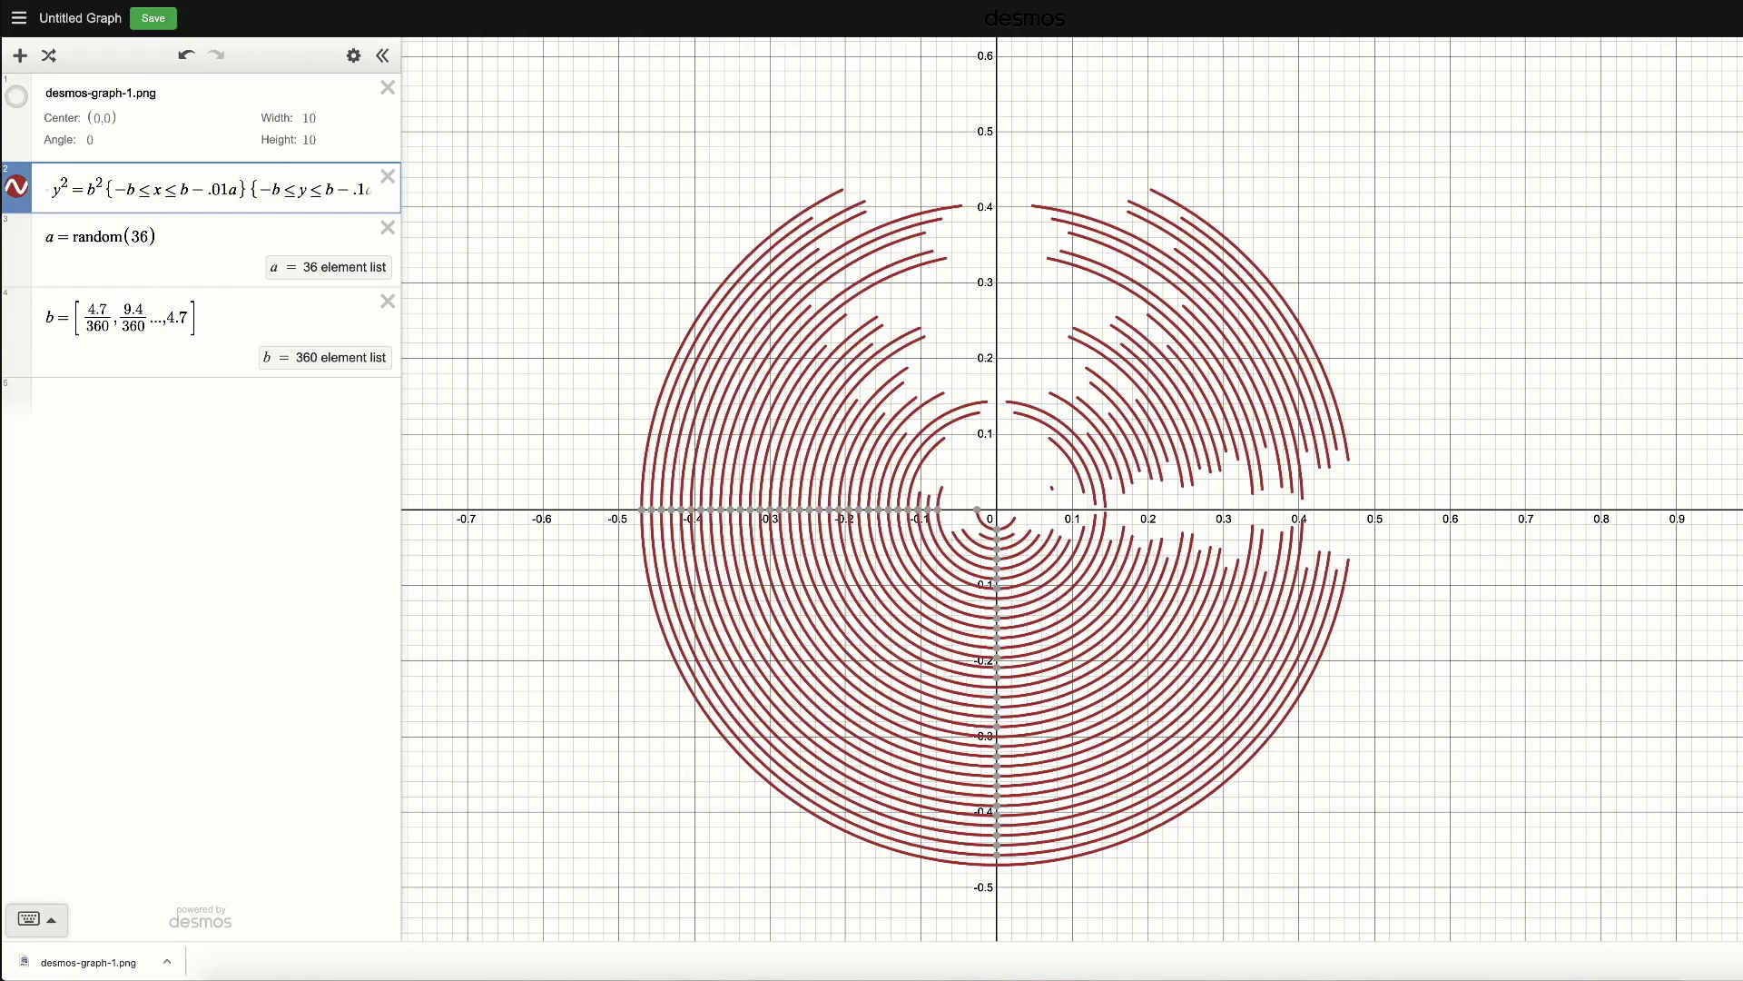
pyautogui.write('0')
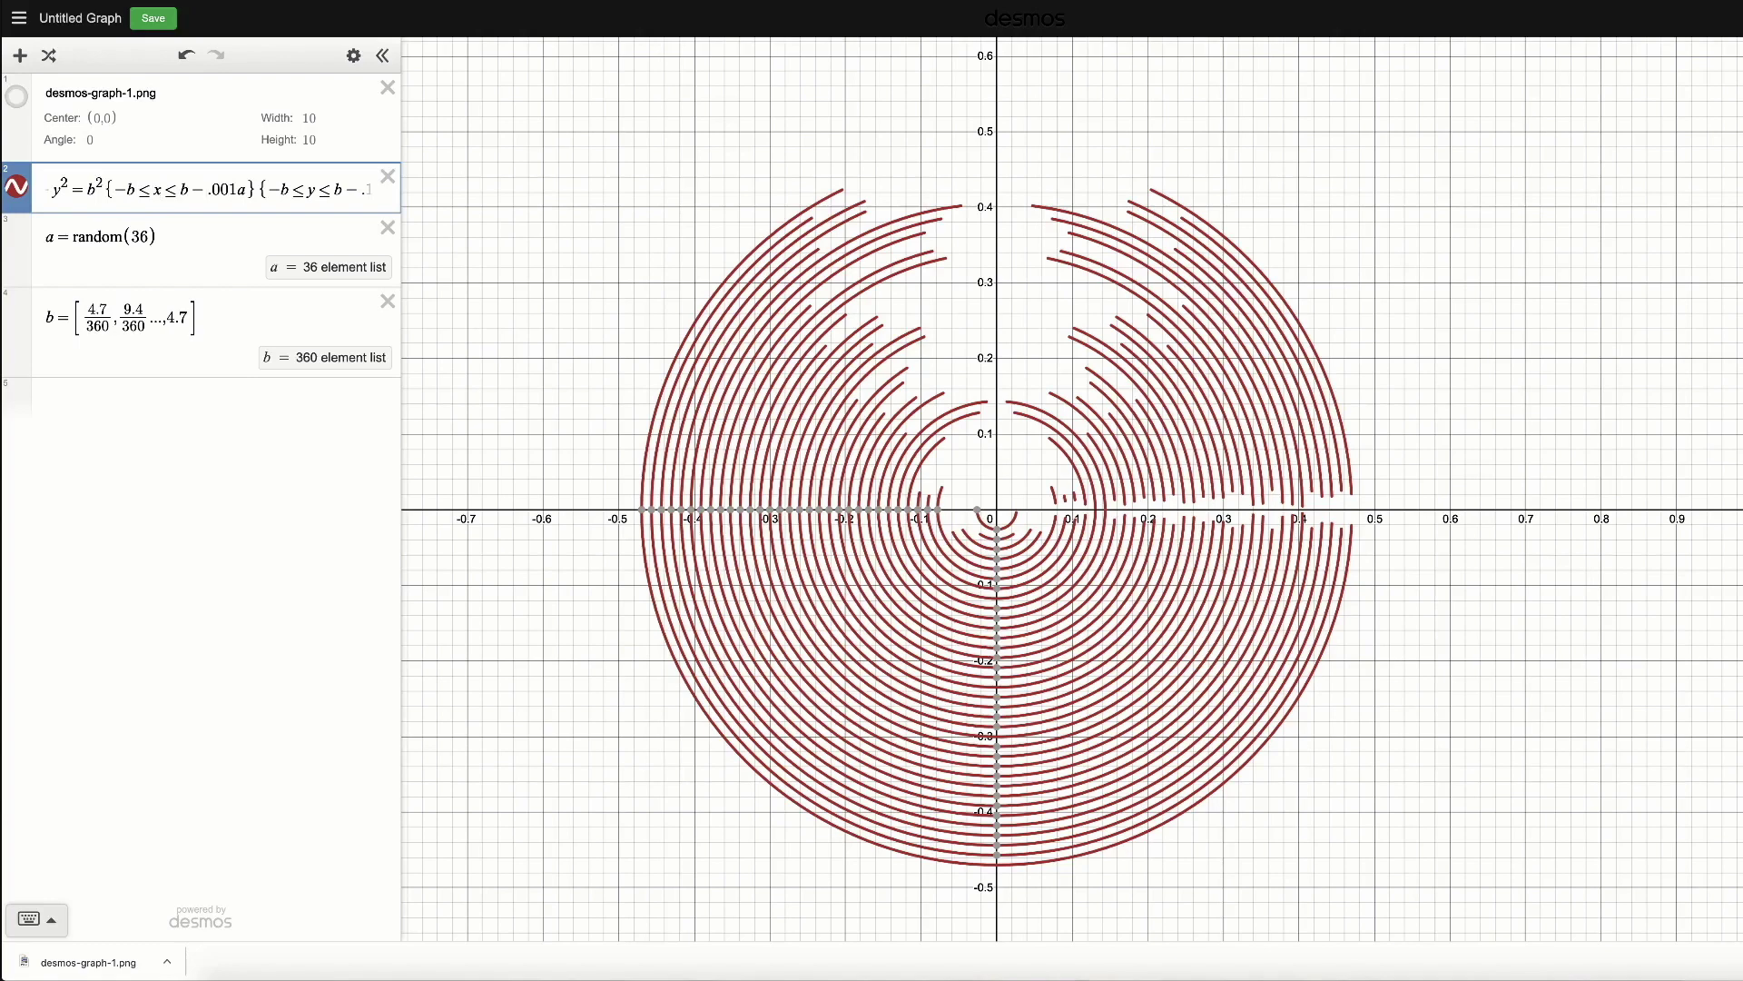
# Try +.11 and .01a in the lower bound of the x restriction, and settle on -b+.001a.
pyautogui.write('+.11')
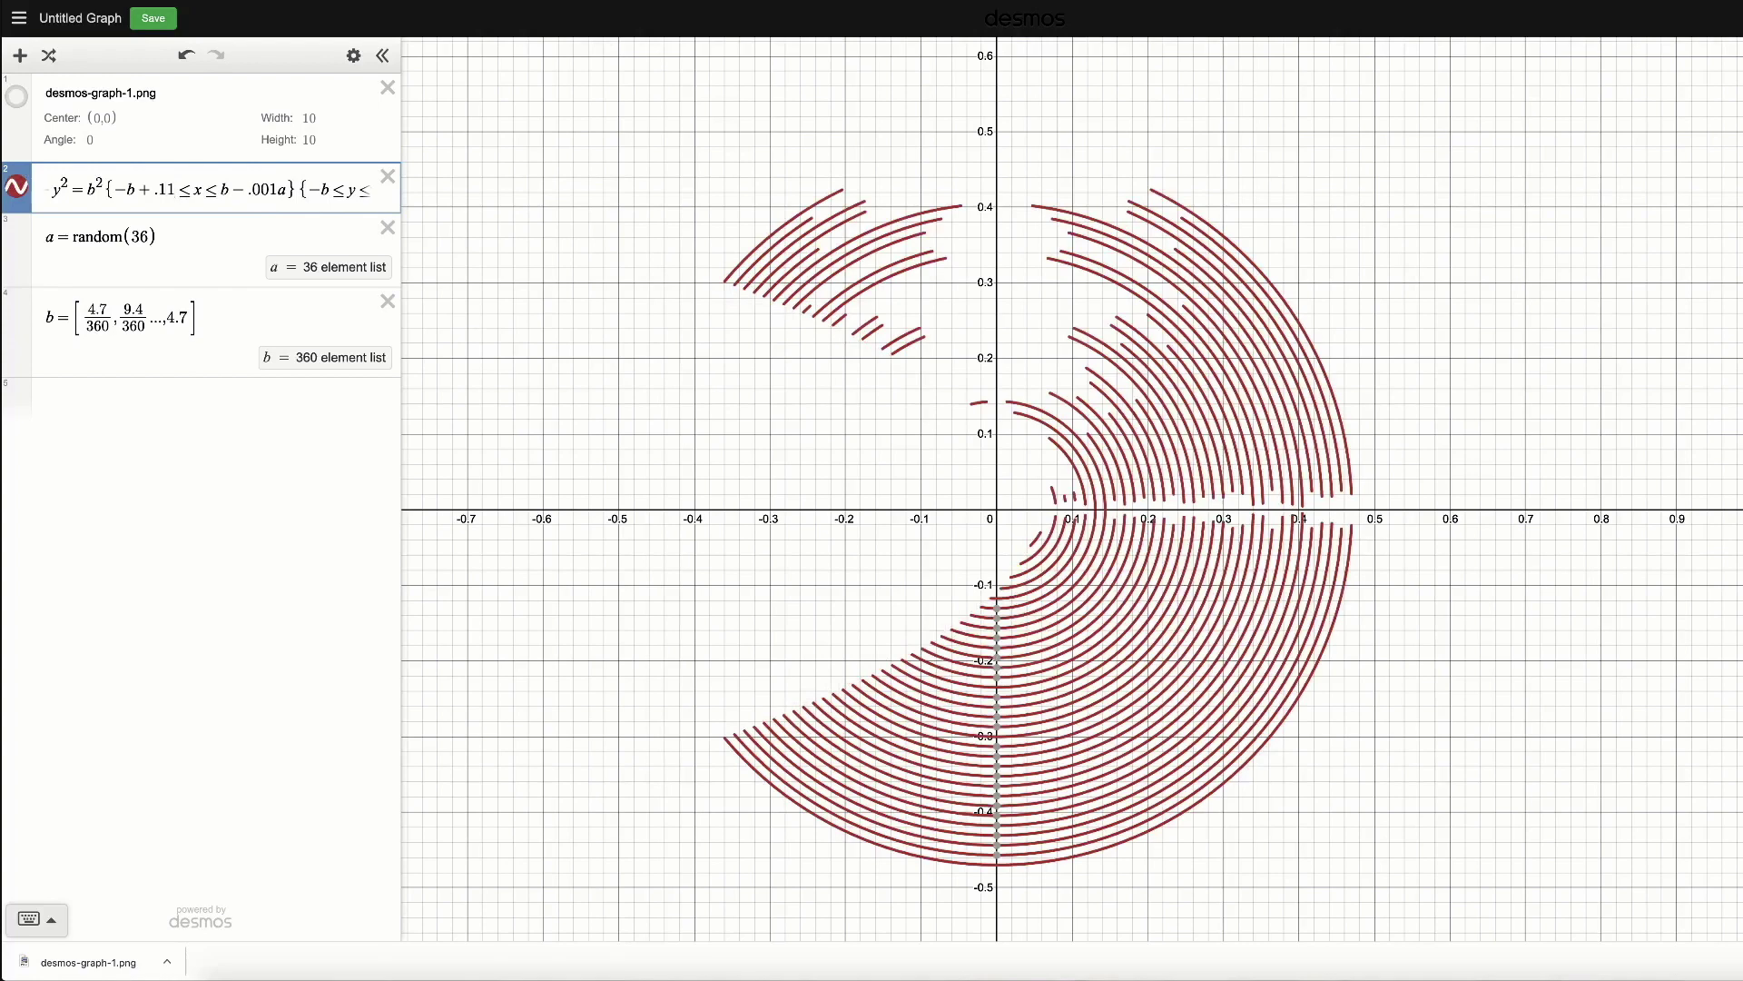
pyautogui.press('BackSpace')
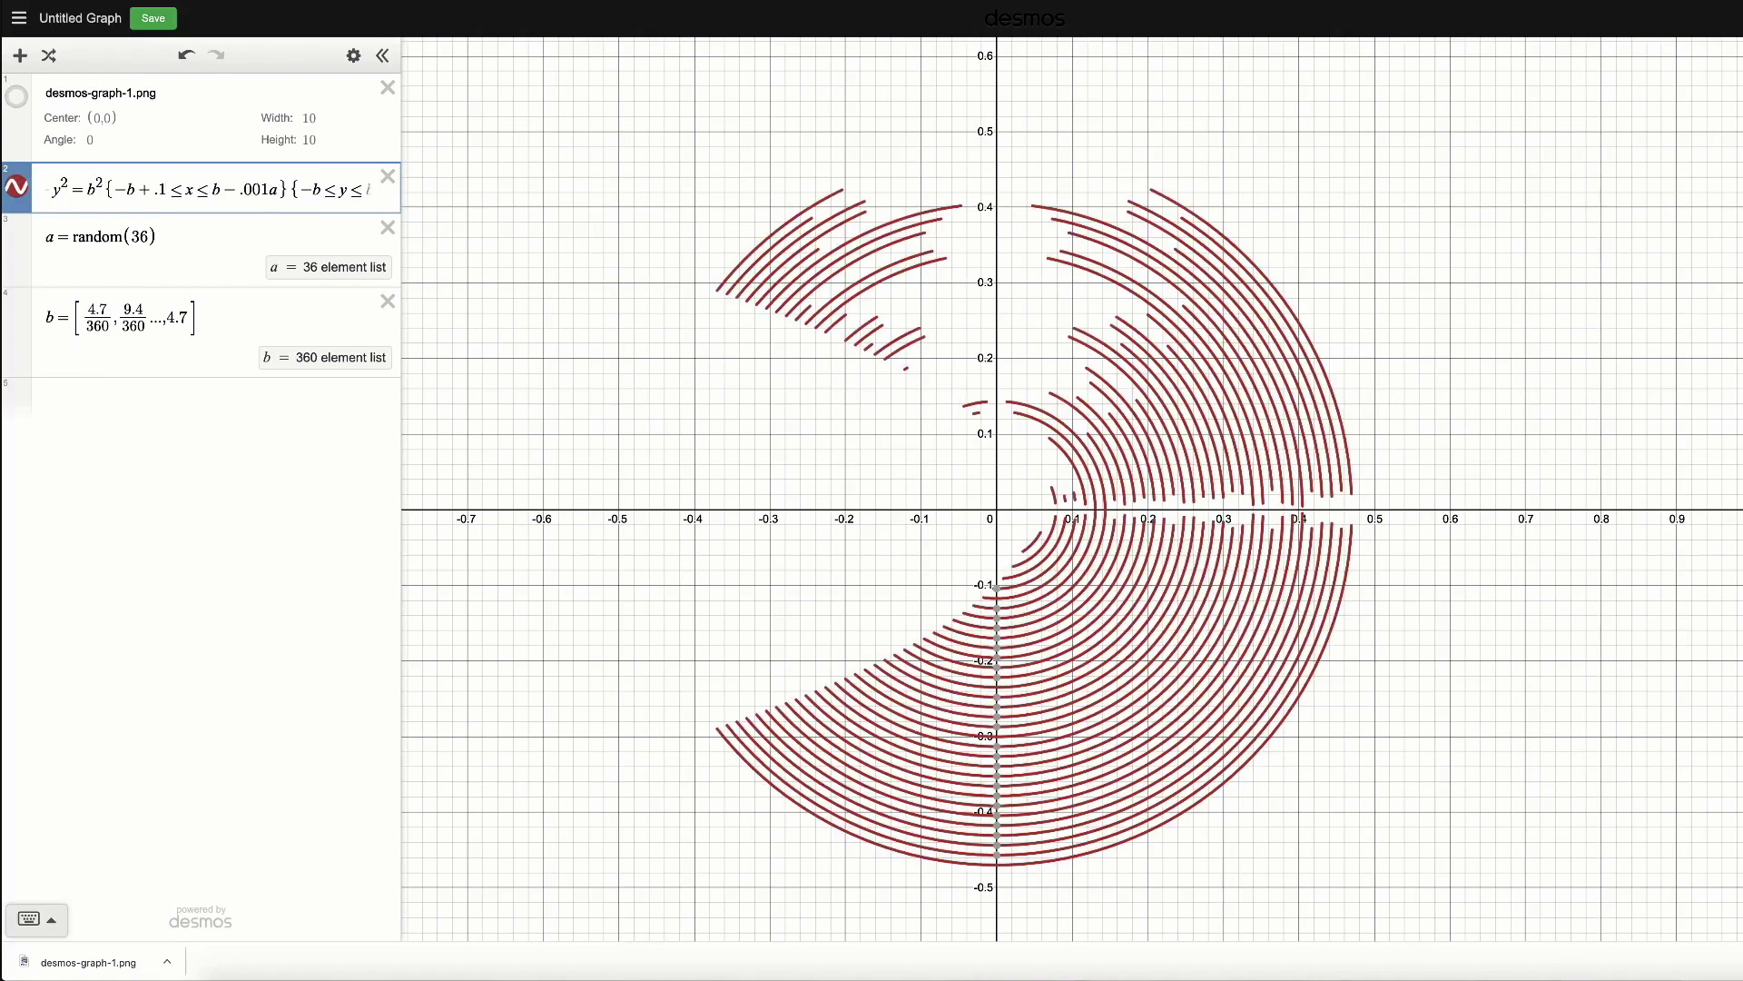
pyautogui.press('BackSpace')
pyautogui.write('01a')
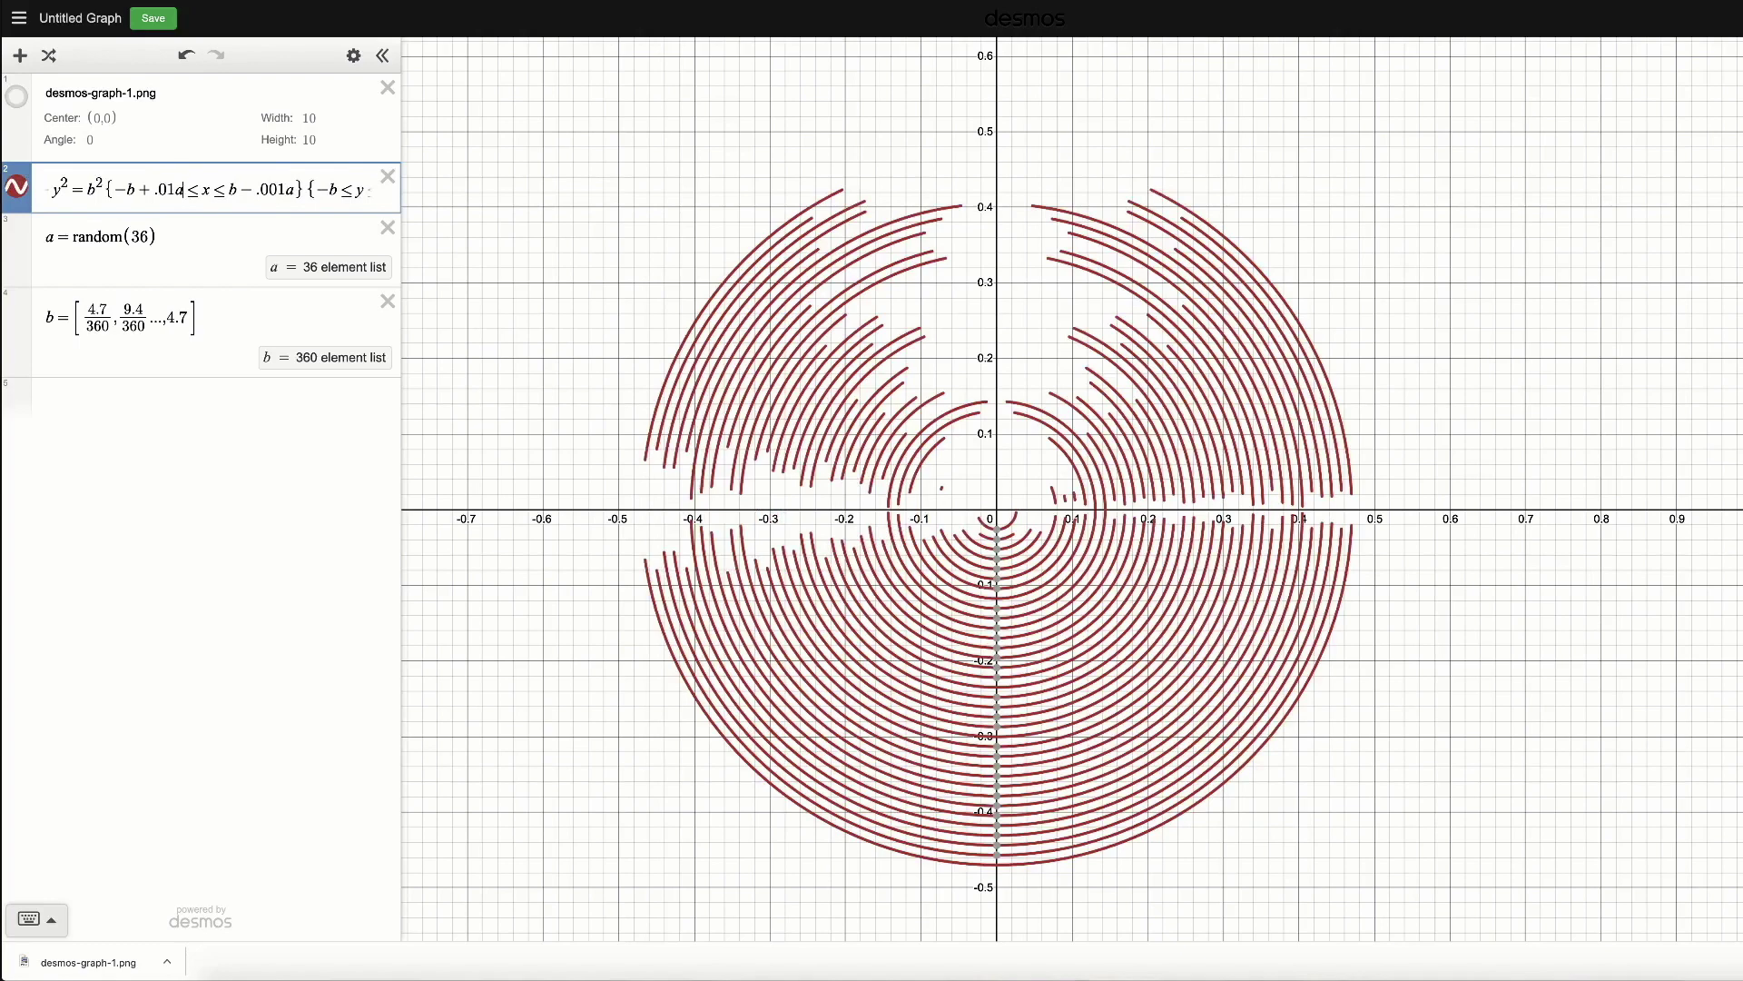
pyautogui.write('0')
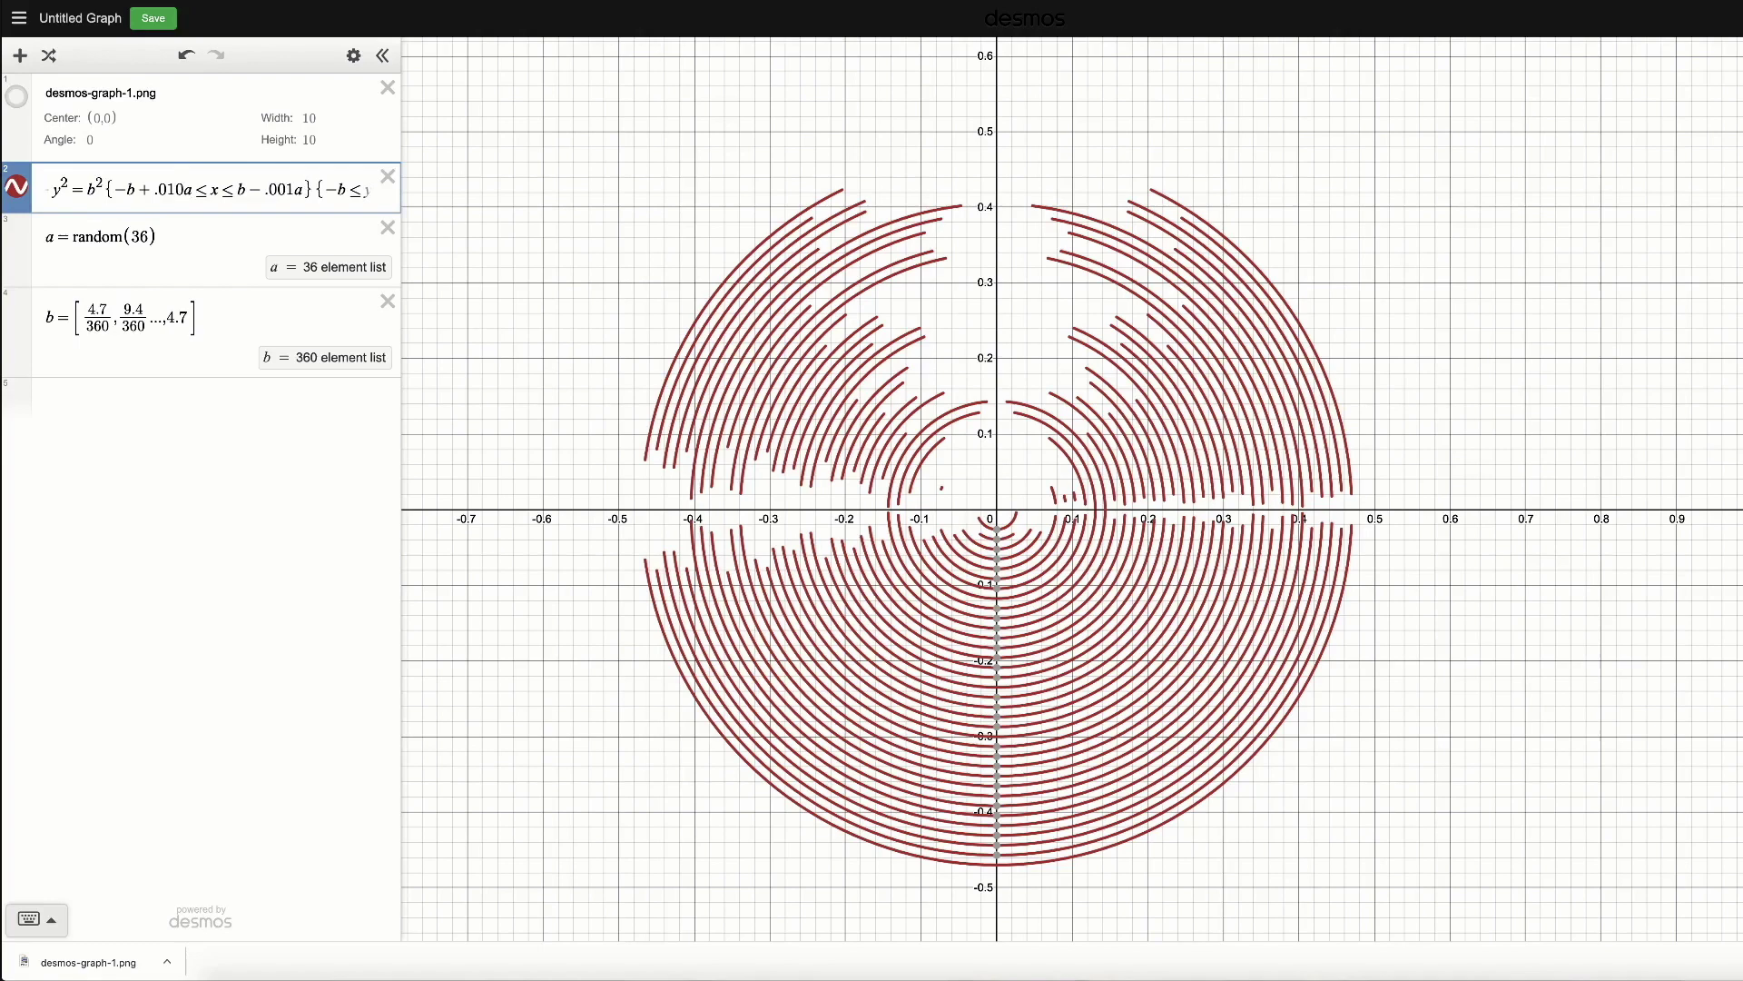
pyautogui.press('BackSpace')
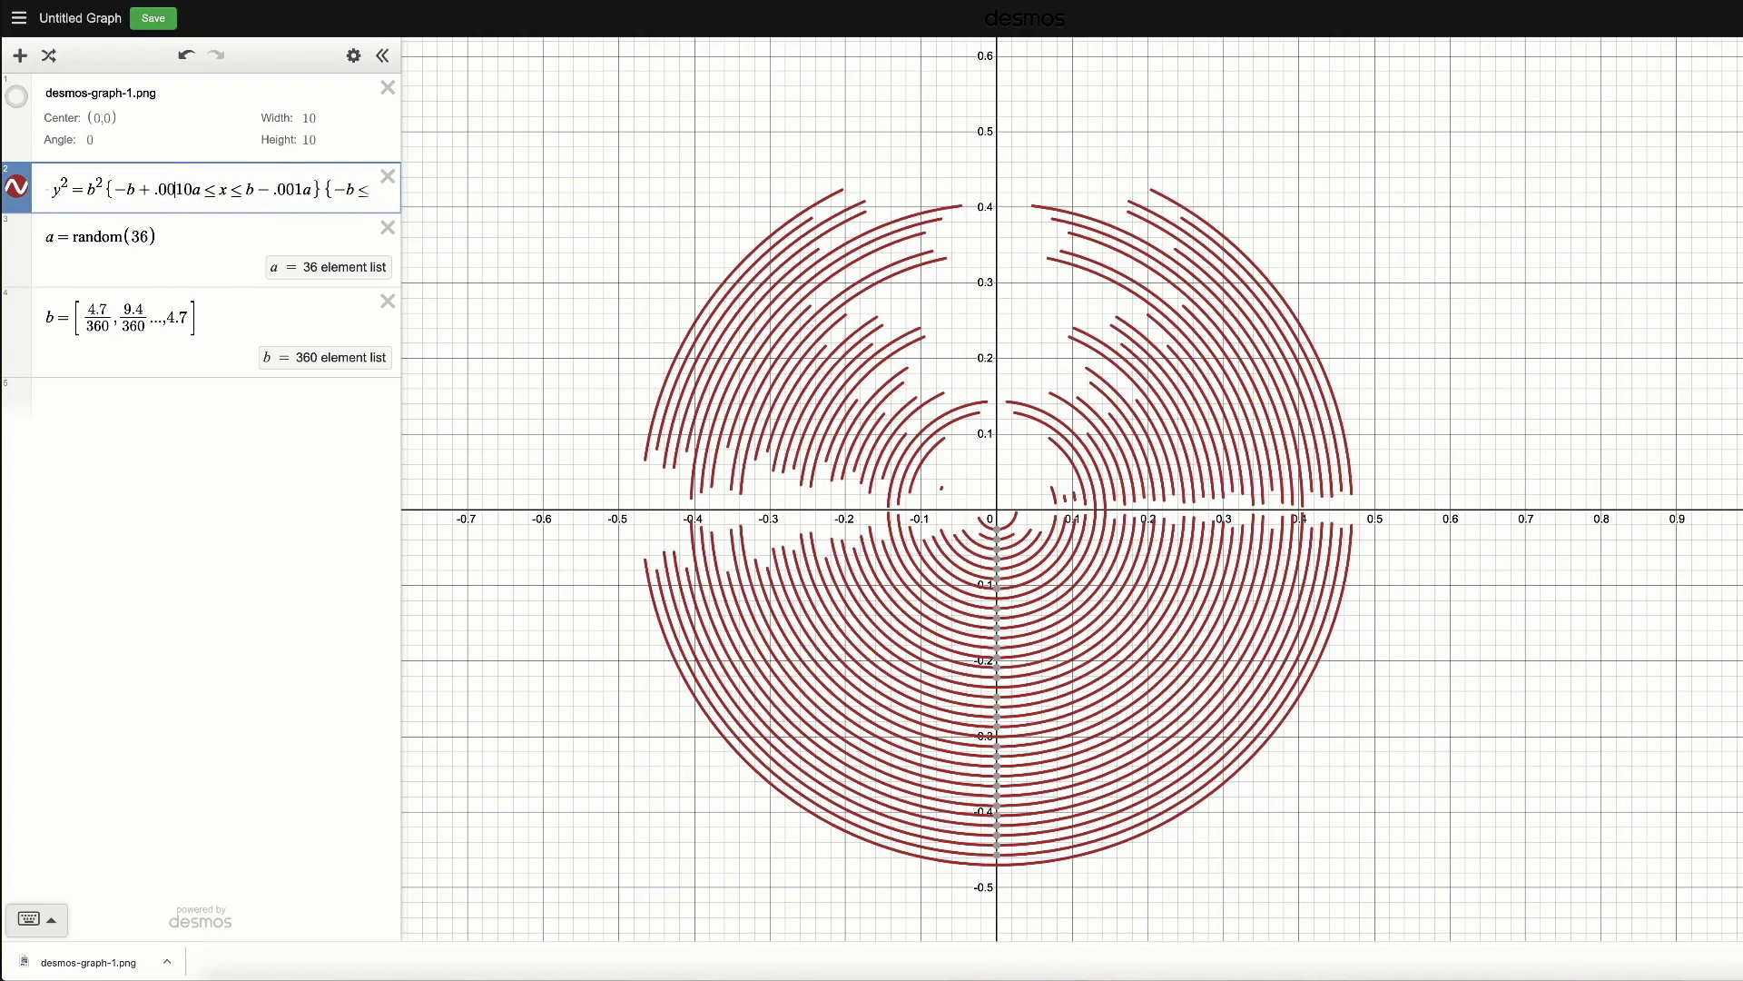
pyautogui.press('Right')
pyautogui.write('1')
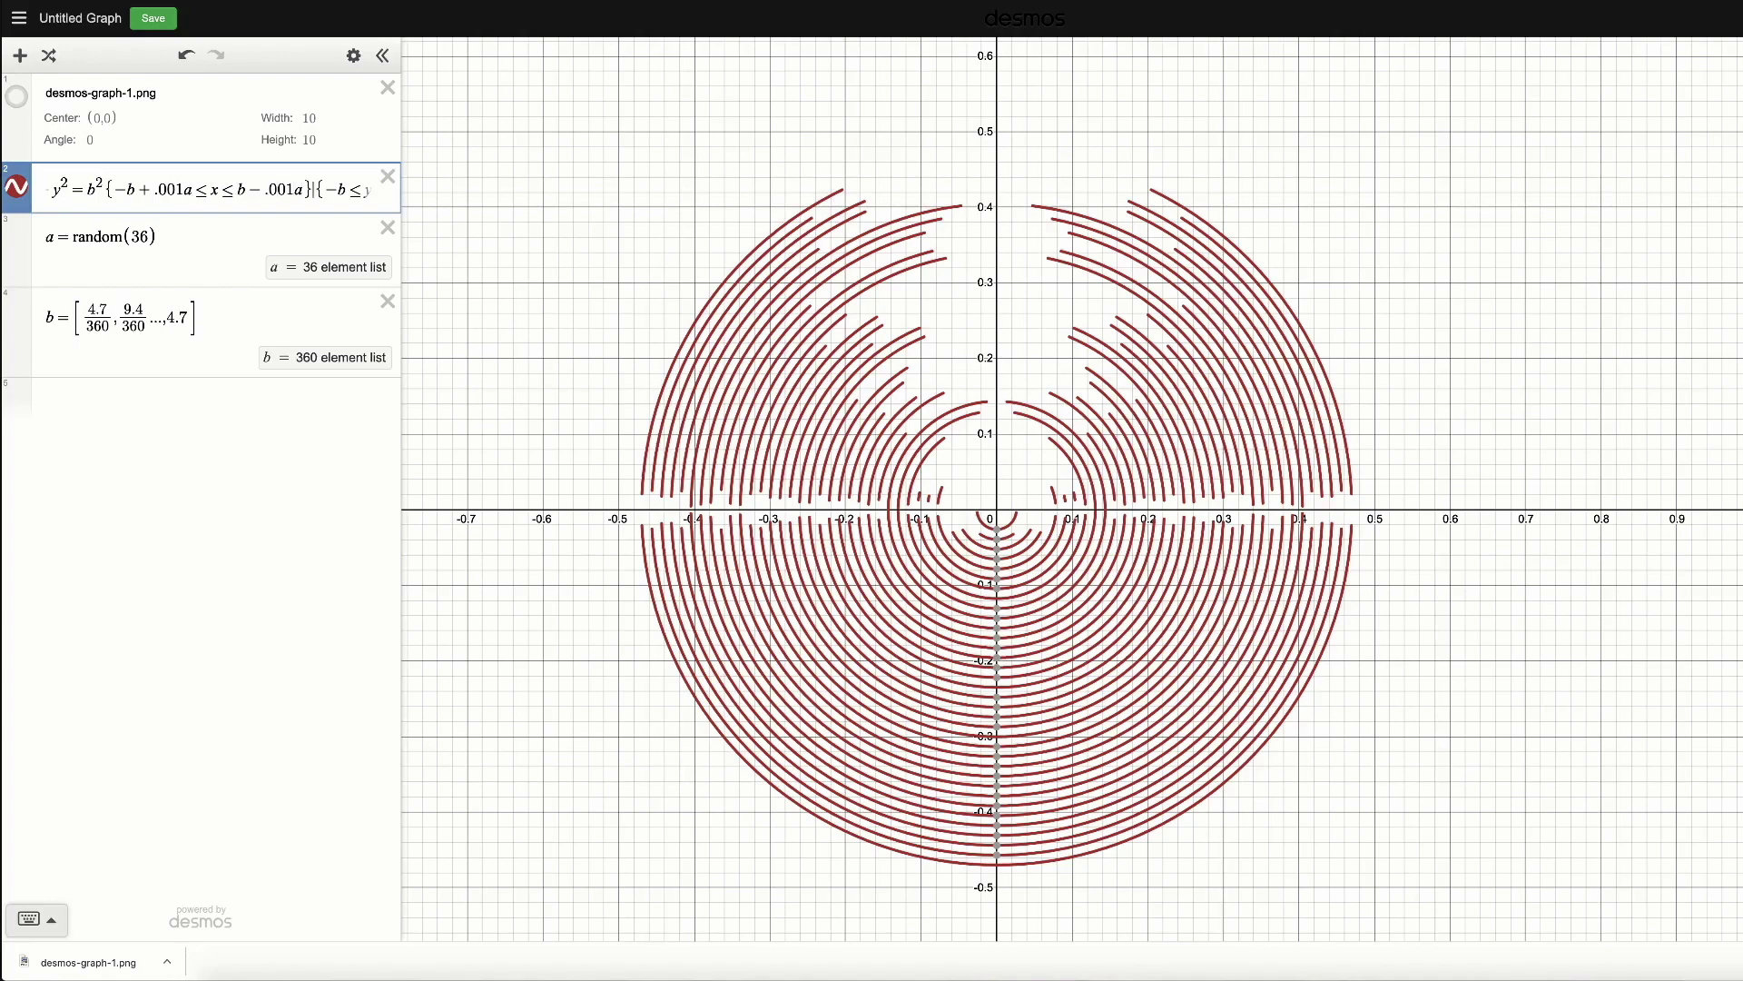
# Change the upper bound of the y restriction to b-.001a.
pyautogui.press('Right')
pyautogui.press('Right')
pyautogui.press('Right')
pyautogui.press('Right')
pyautogui.press('Right')
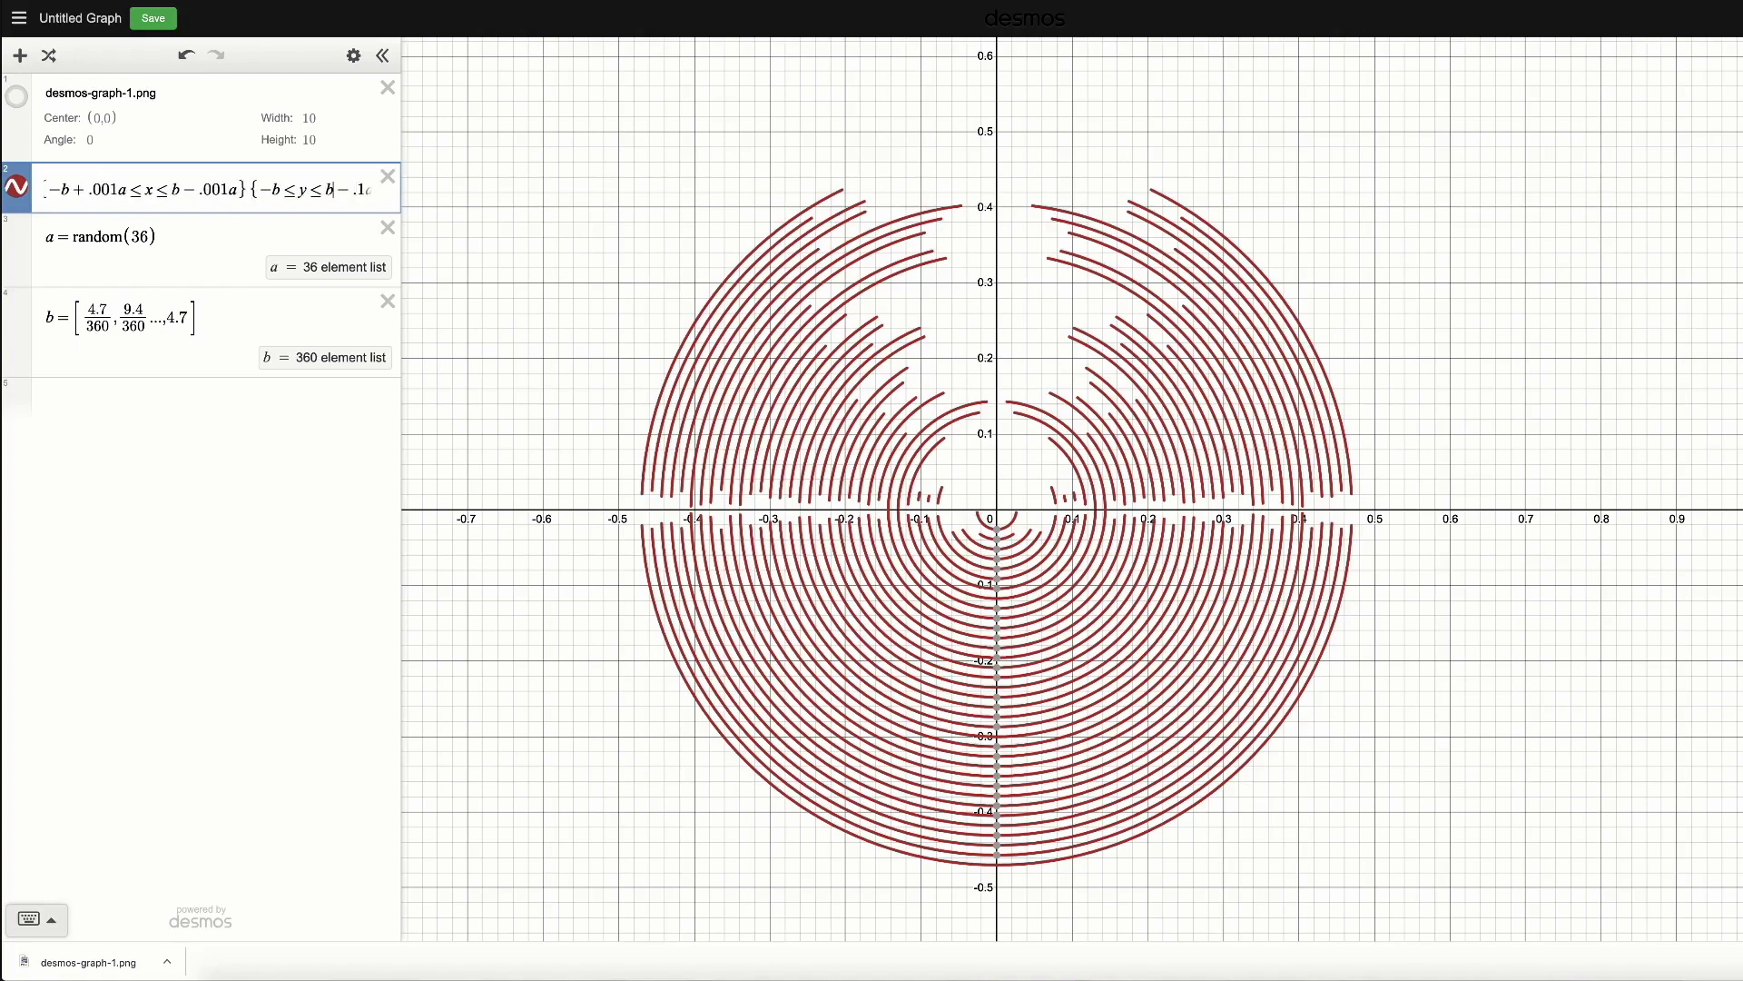
pyautogui.press('Right')
pyautogui.press('Right')
pyautogui.press('Right')
pyautogui.press('Right')
pyautogui.press('Right')
pyautogui.press('Right')
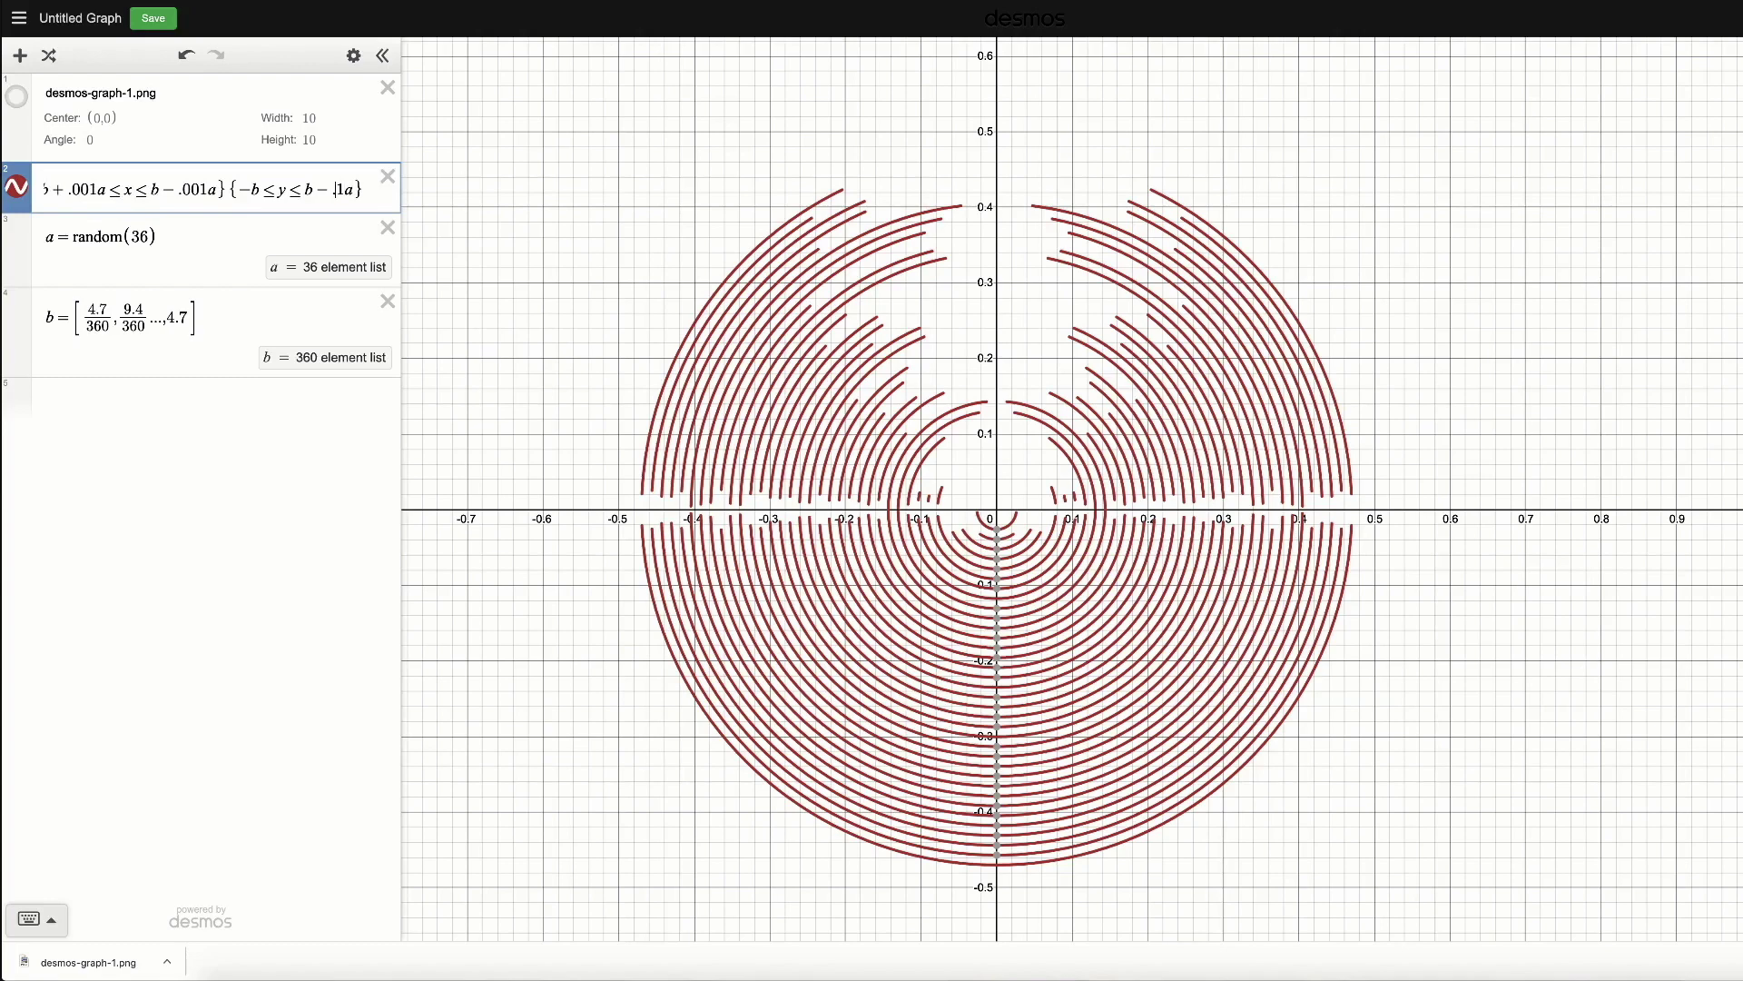
pyautogui.press('Left')
pyautogui.press('Left')
pyautogui.press('Left')
pyautogui.write('00')
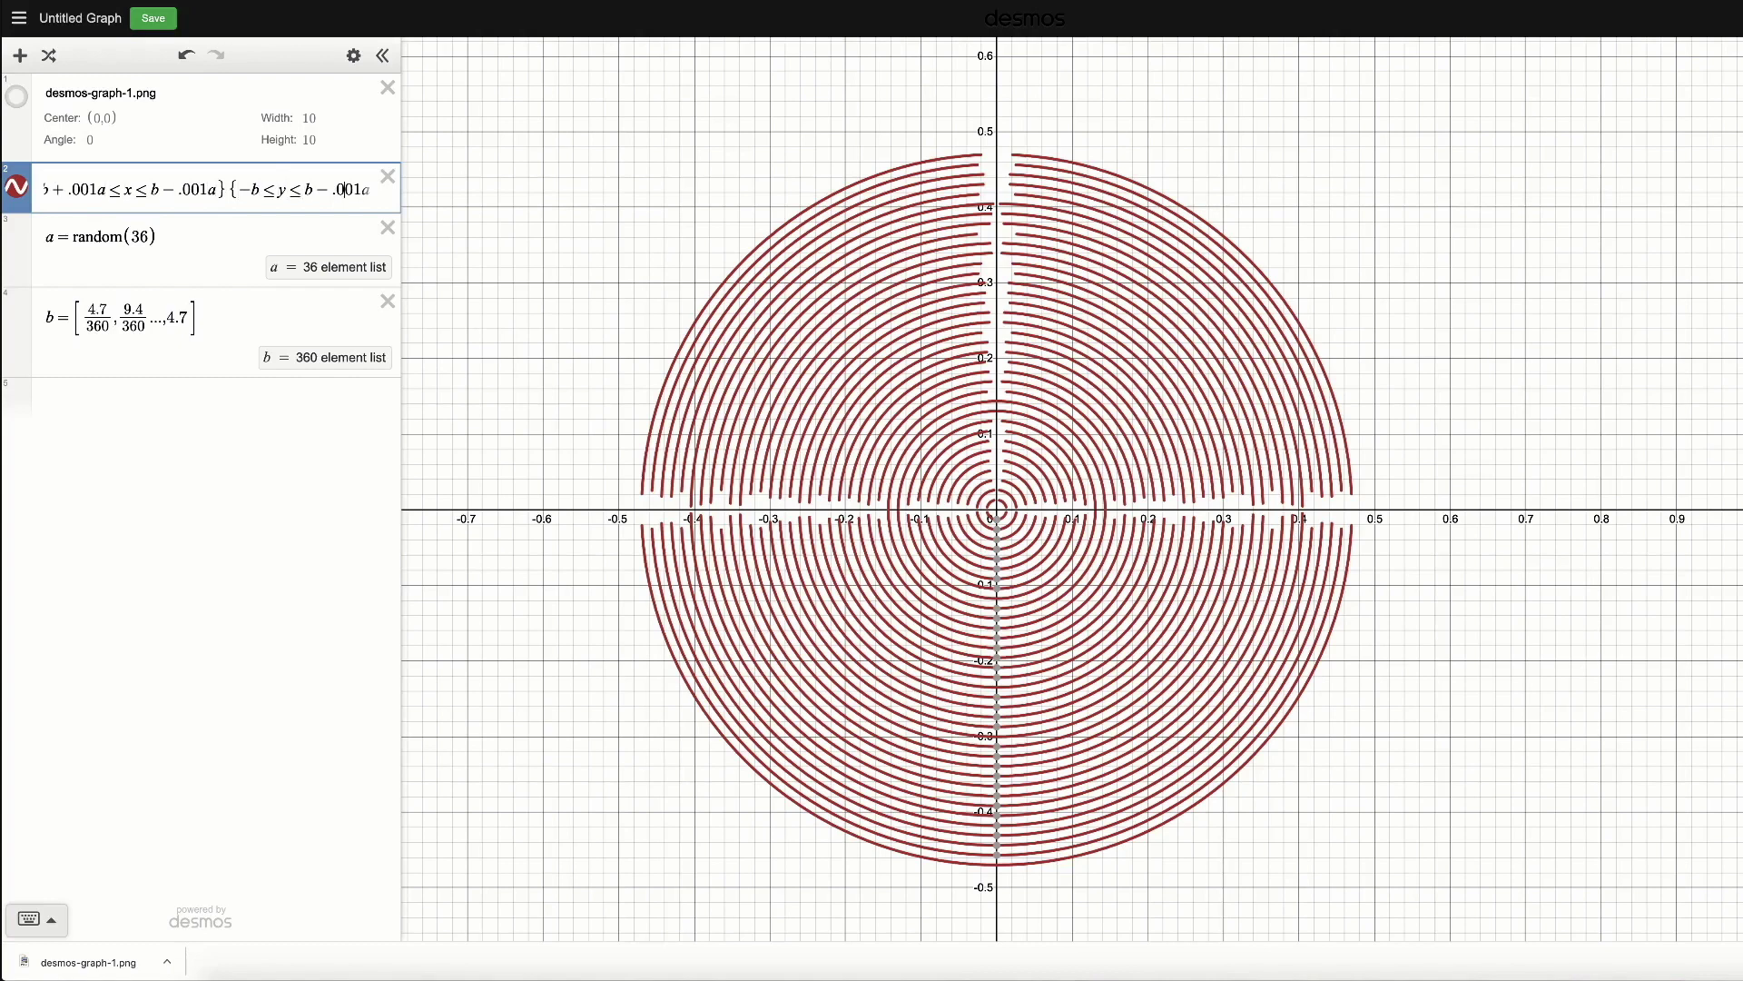
# Delete the whole y restriction from the circle equation, keeping only {-b+.001a≤x≤b-.001a}.
pyautogui.click(364, 189)
pyautogui.press('BackSpace')
pyautogui.press('BackSpace')
pyautogui.press('BackSpace')
pyautogui.press('BackSpace')
pyautogui.press('BackSpace')
pyautogui.press('BackSpace')
pyautogui.press('BackSpace')
pyautogui.press('BackSpace')
pyautogui.press('BackSpace')
pyautogui.press('BackSpace')
pyautogui.press('BackSpace')
pyautogui.press('BackSpace')
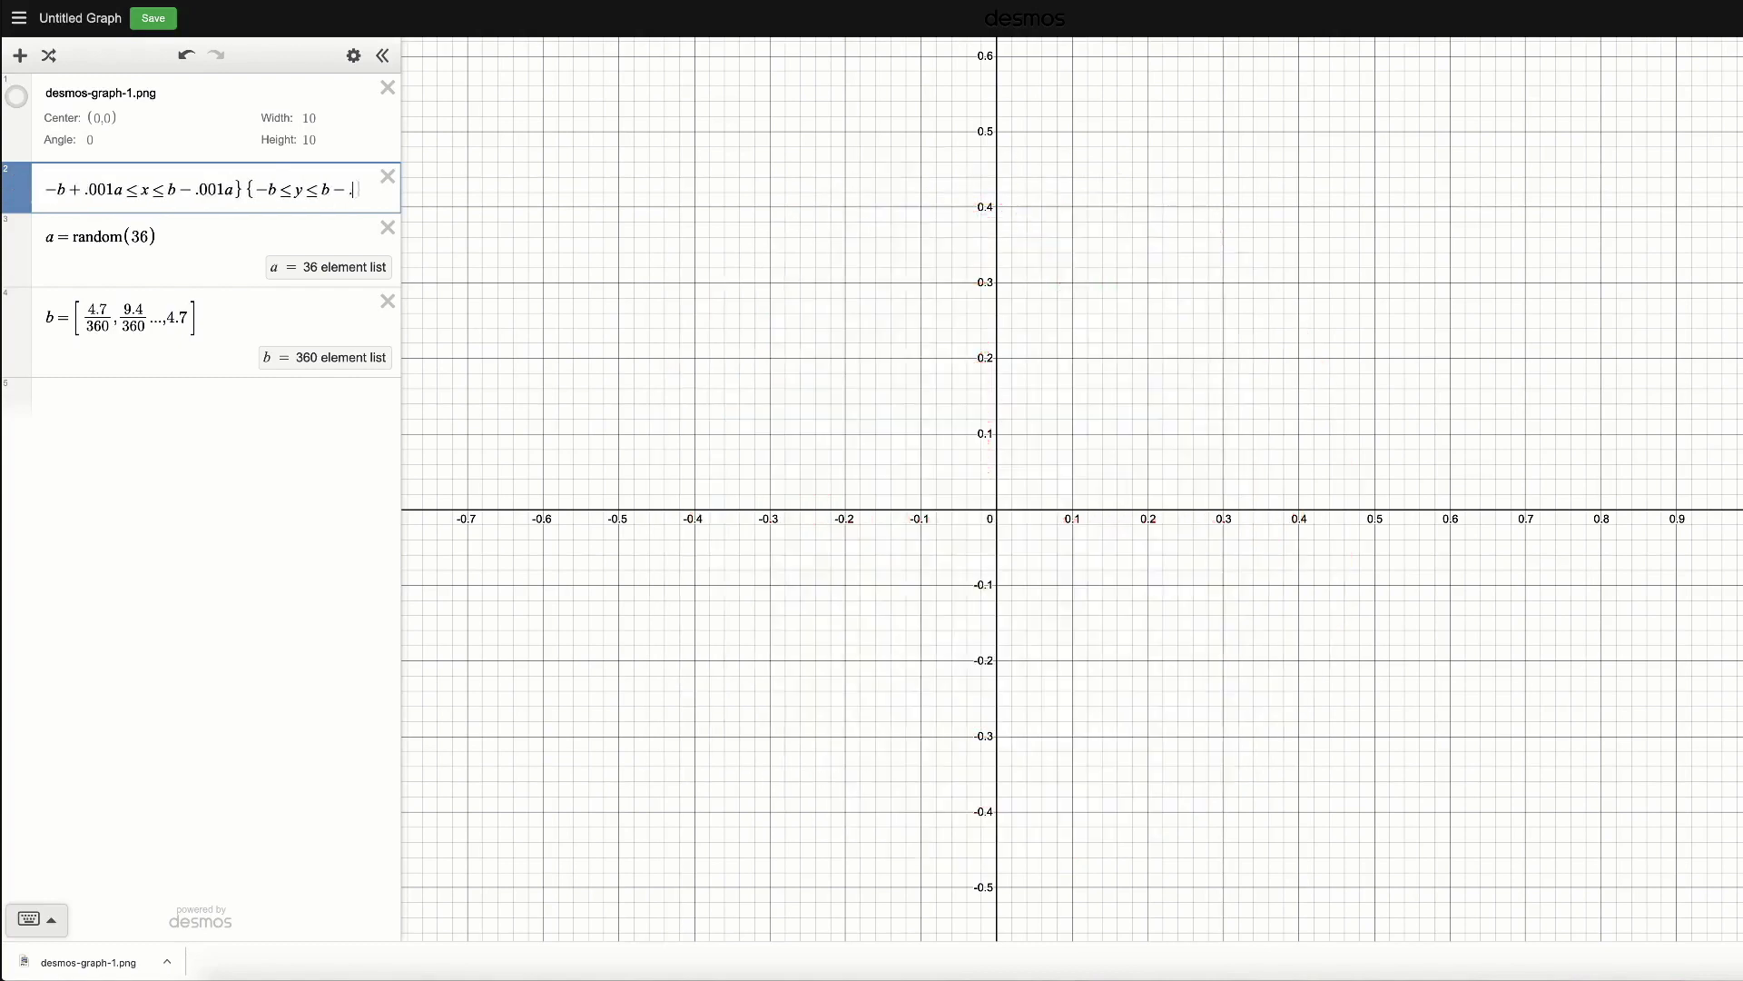
pyautogui.press('BackSpace')
pyautogui.press('BackSpace')
pyautogui.press('BackSpace')
pyautogui.press('BackSpace')
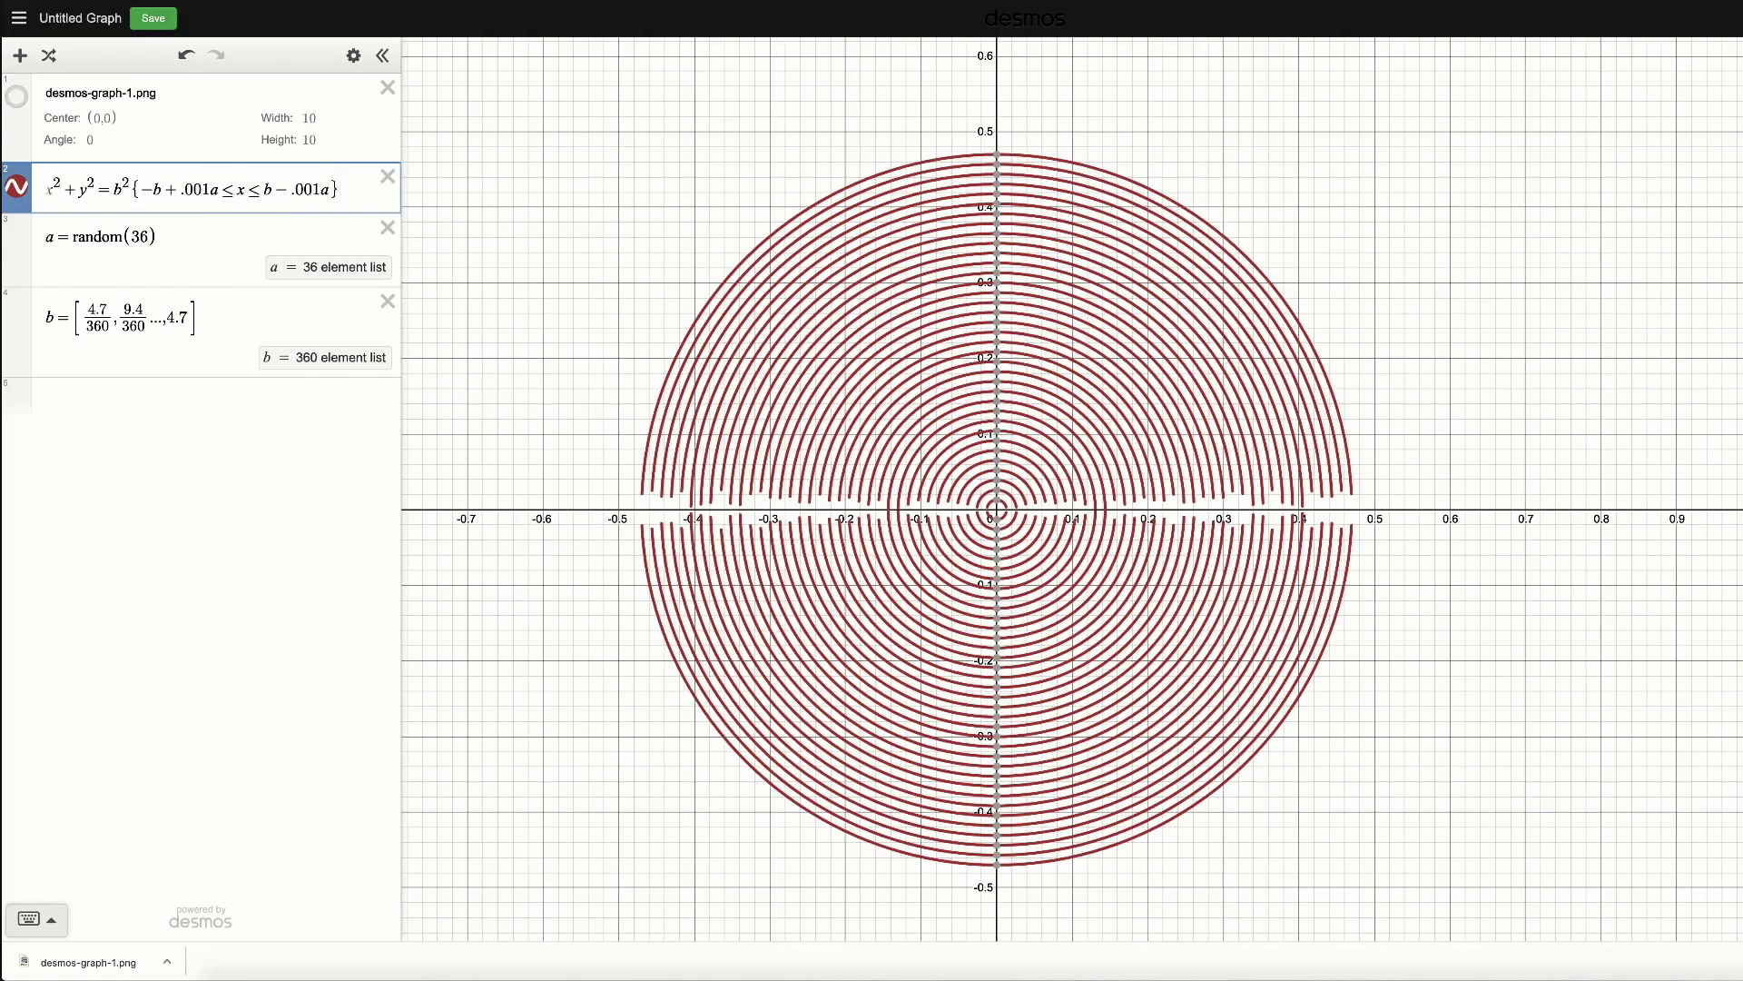
# Raise both coefficients of a to .01, making the restriction {-b+.01a≤x≤b-.01a}.
pyautogui.press('BackSpace')
pyautogui.press('BackSpace')
pyautogui.write('1')
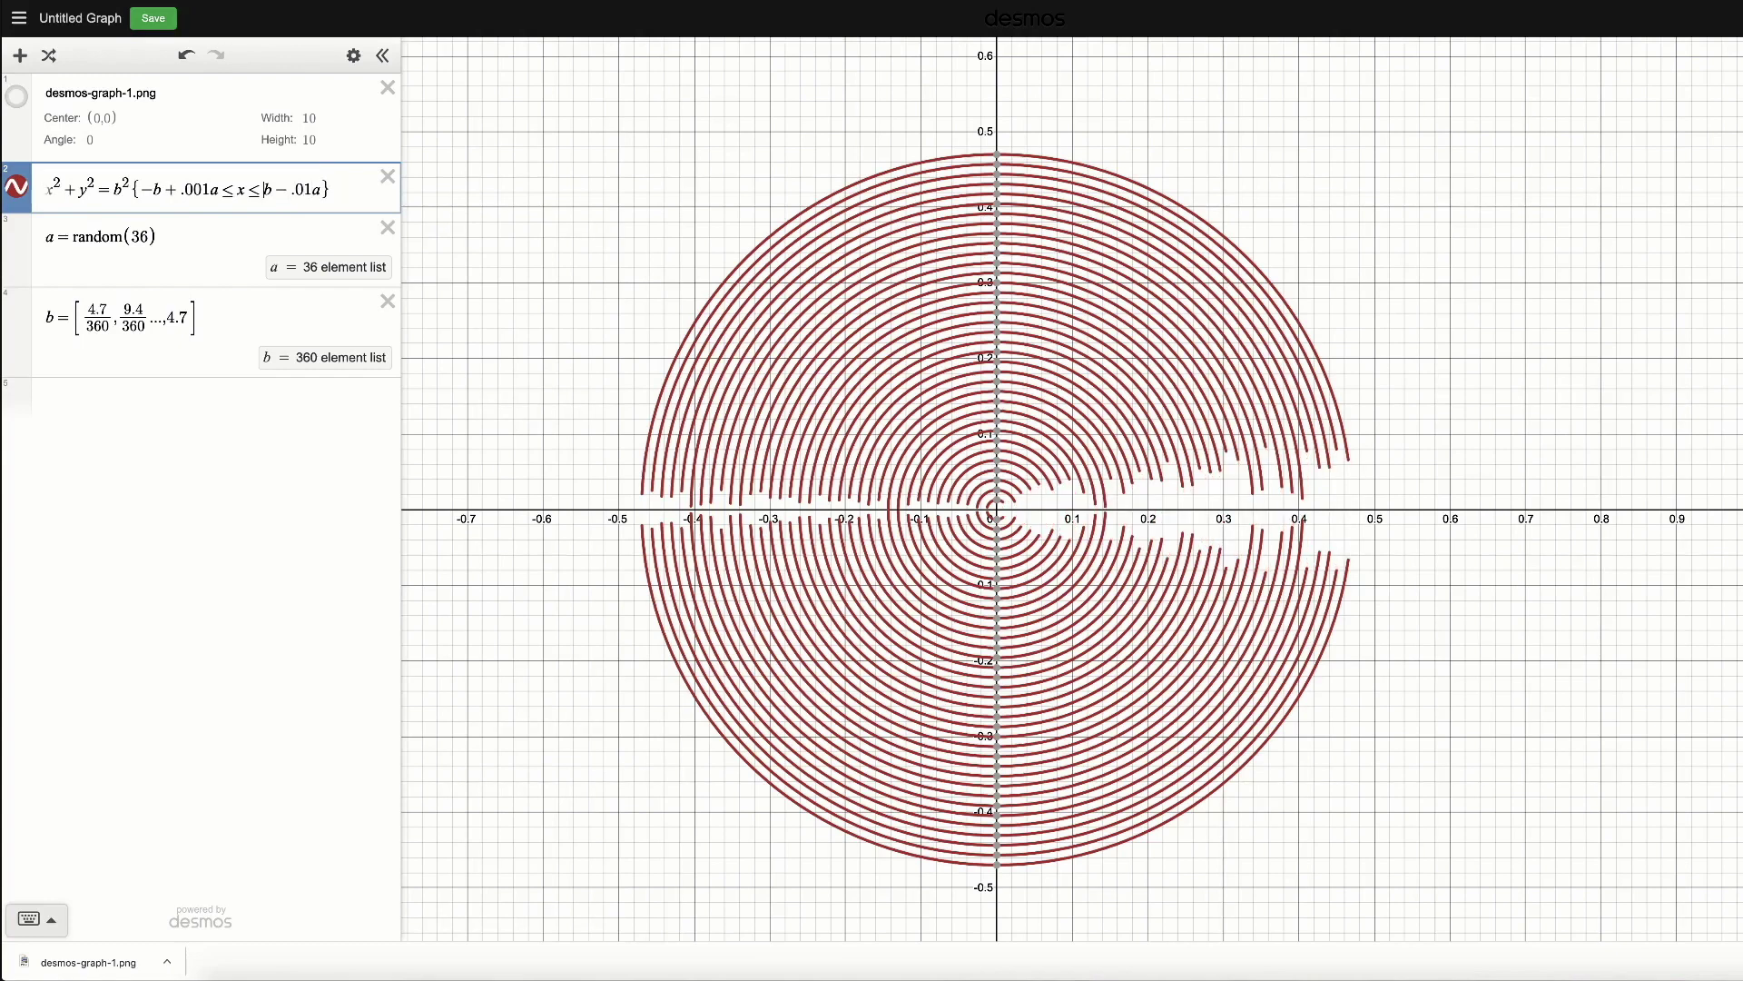
pyautogui.press('BackSpace')
pyautogui.press('BackSpace')
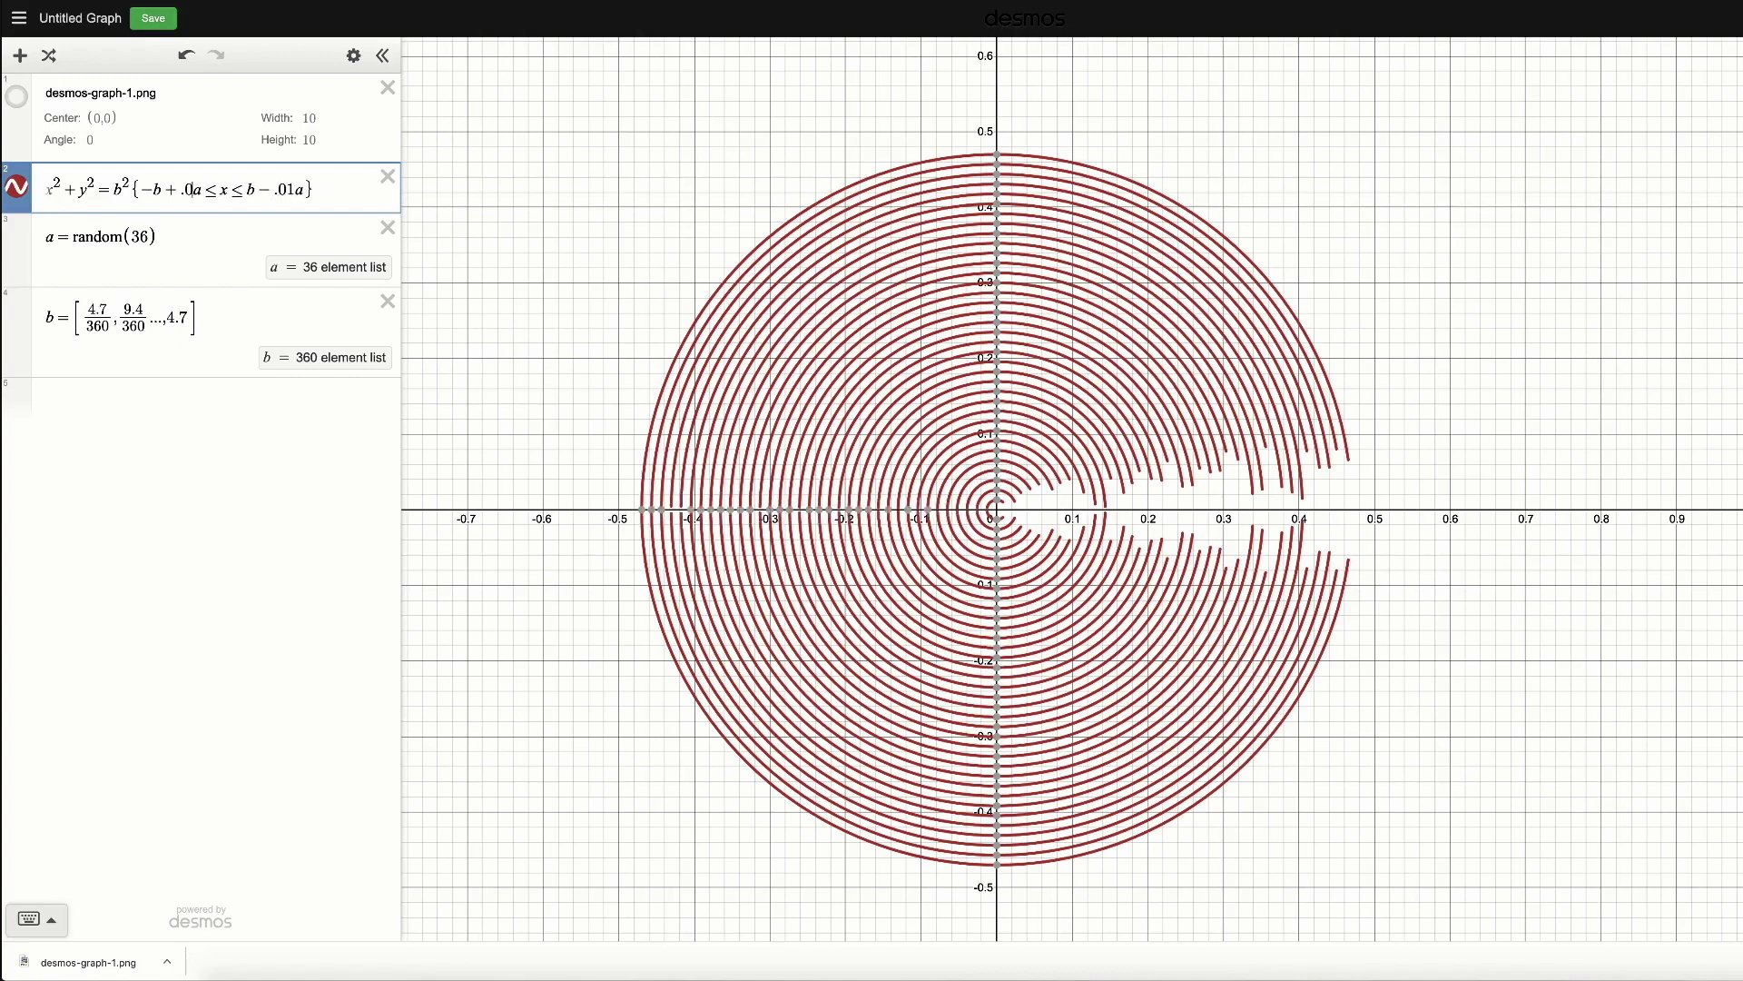
pyautogui.write('1')
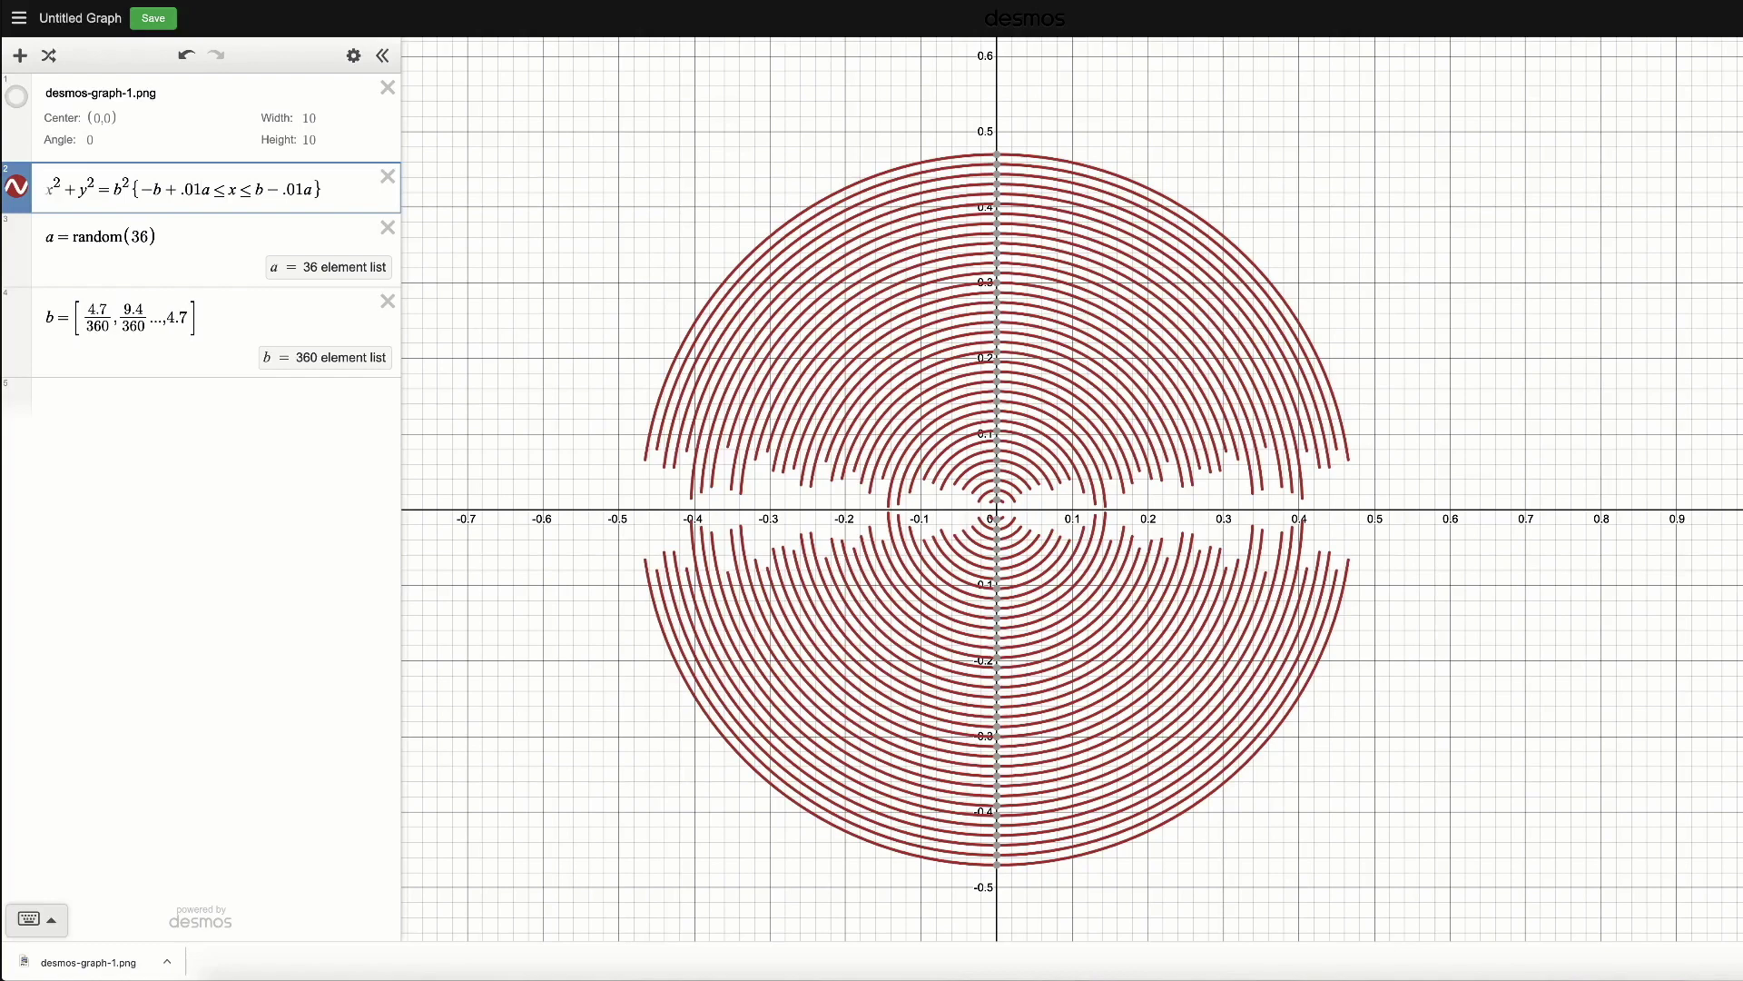
# Remove the .01 coefficient from the lower bound so it reads -b+a, and hide the circle equation.
pyautogui.press('BackSpace')
pyautogui.press('BackSpace')
pyautogui.press('BackSpace')
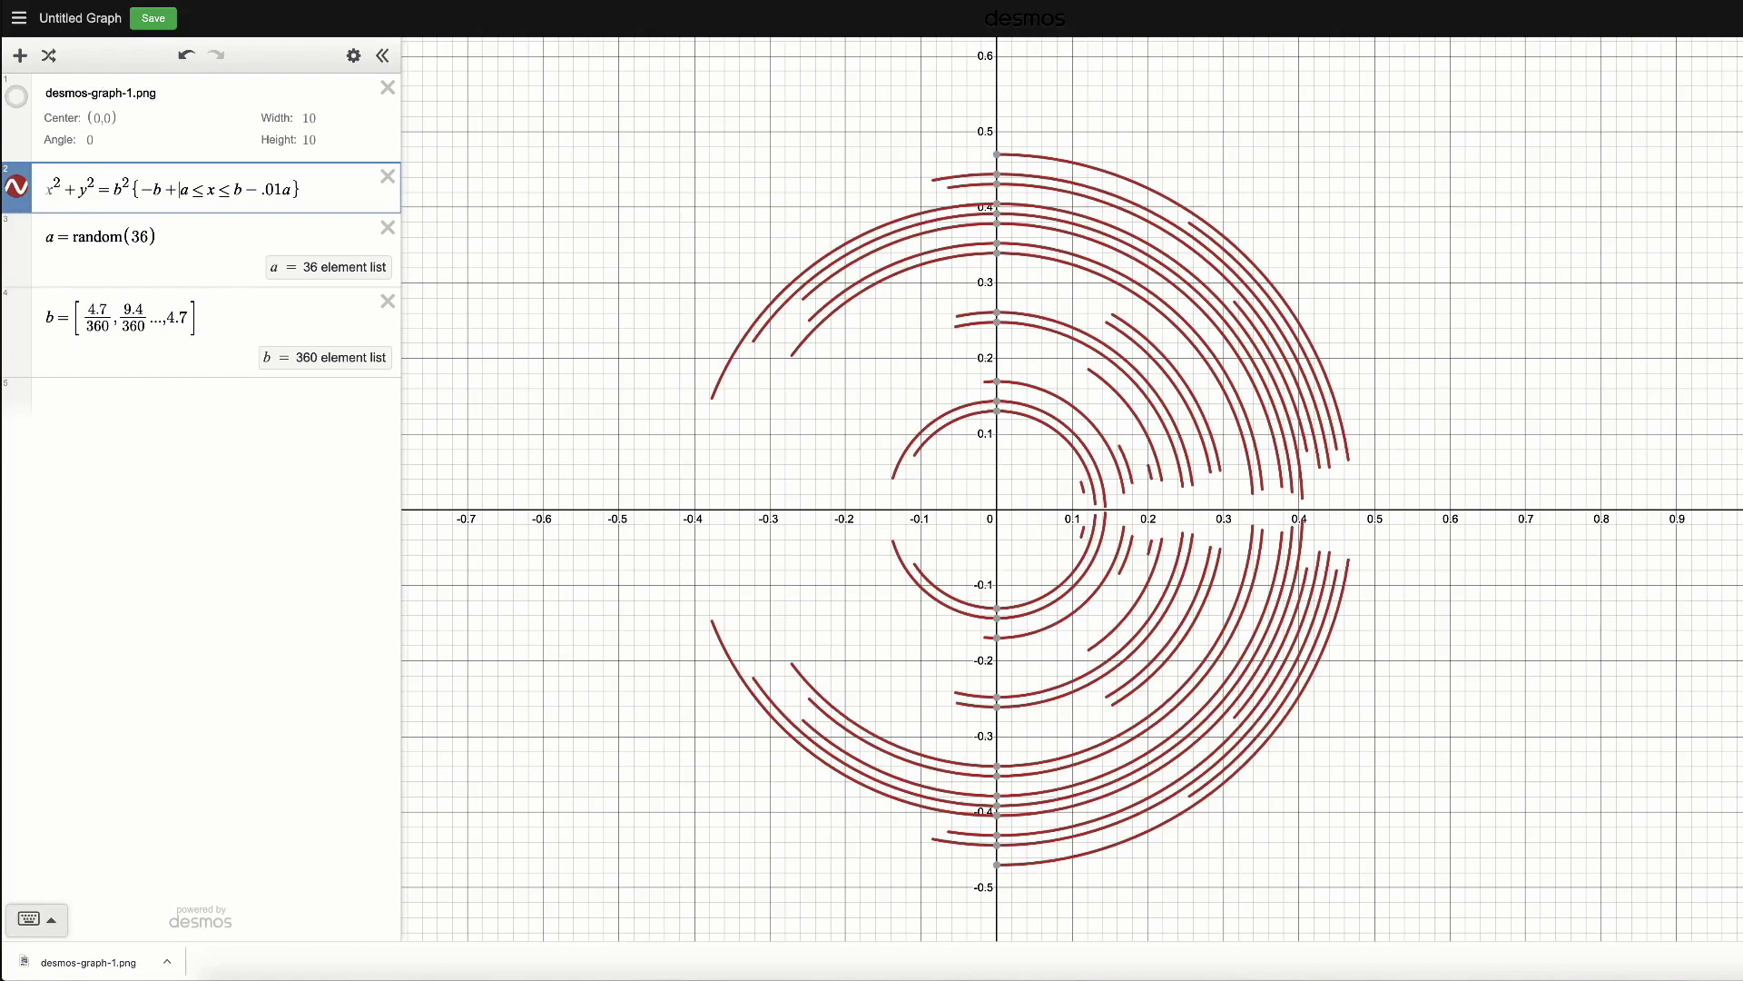
pyautogui.click(18, 189)
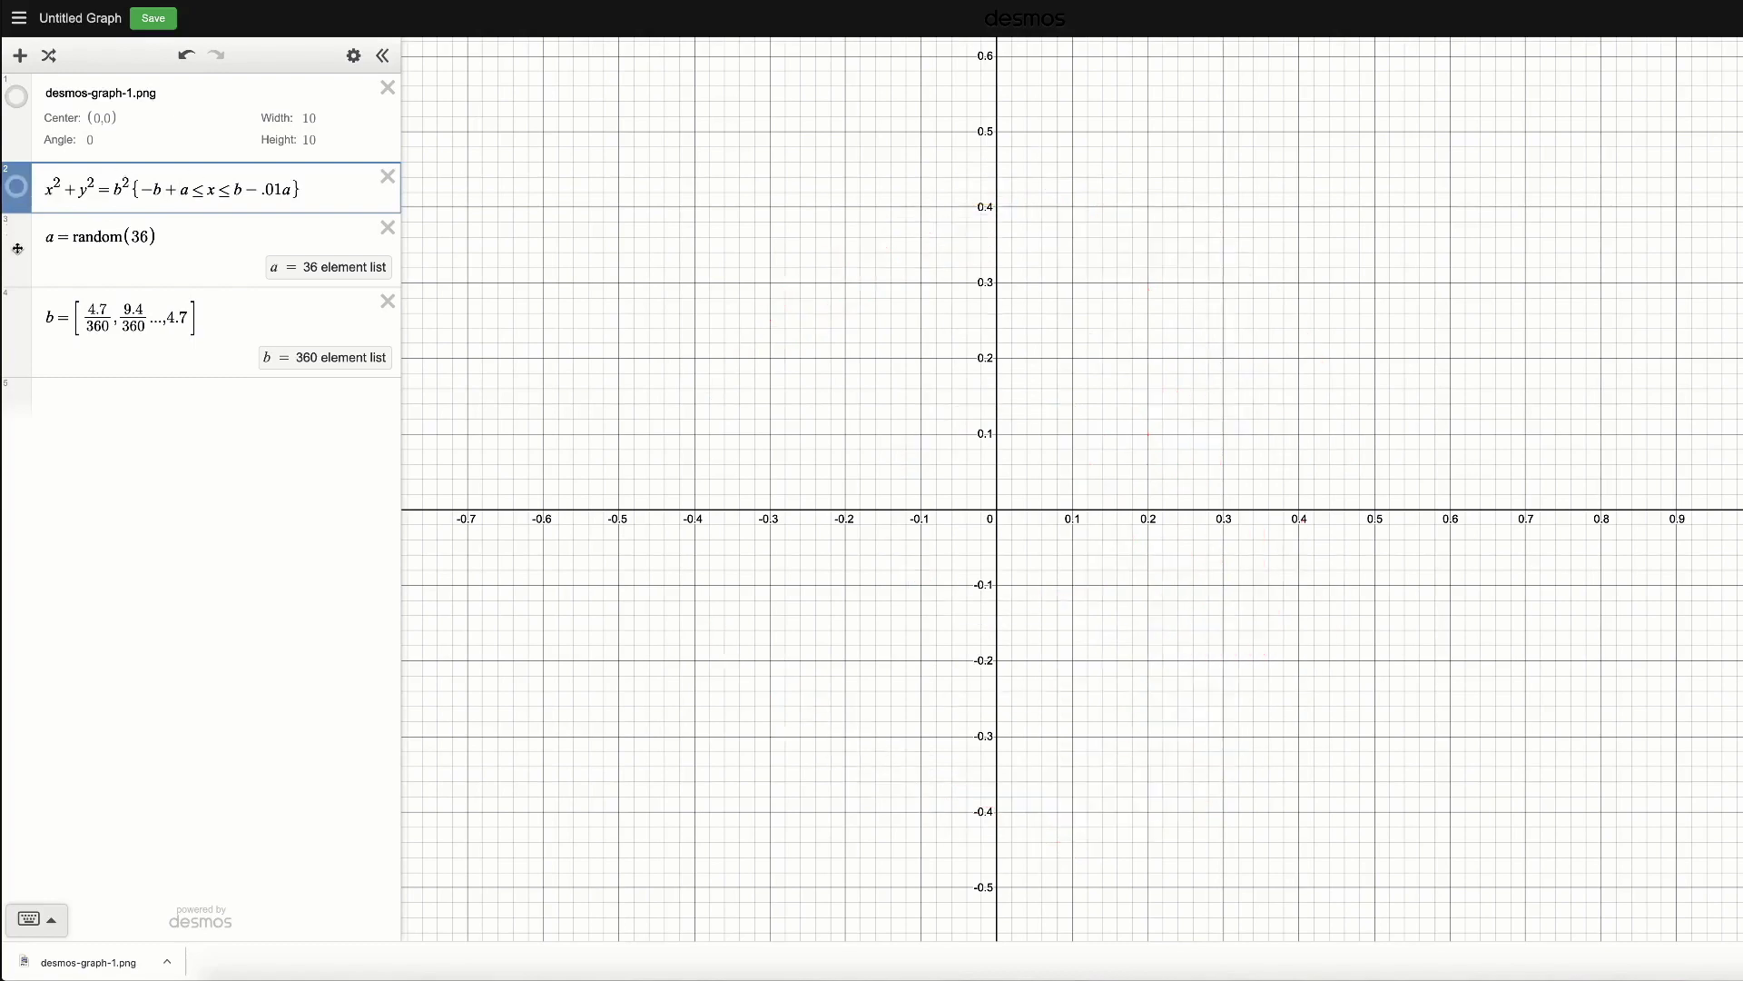
# Graph the polar equation r=sinθ+cosθ in a new expression.
pyautogui.click(67, 398)
pyautogui.write('r=')
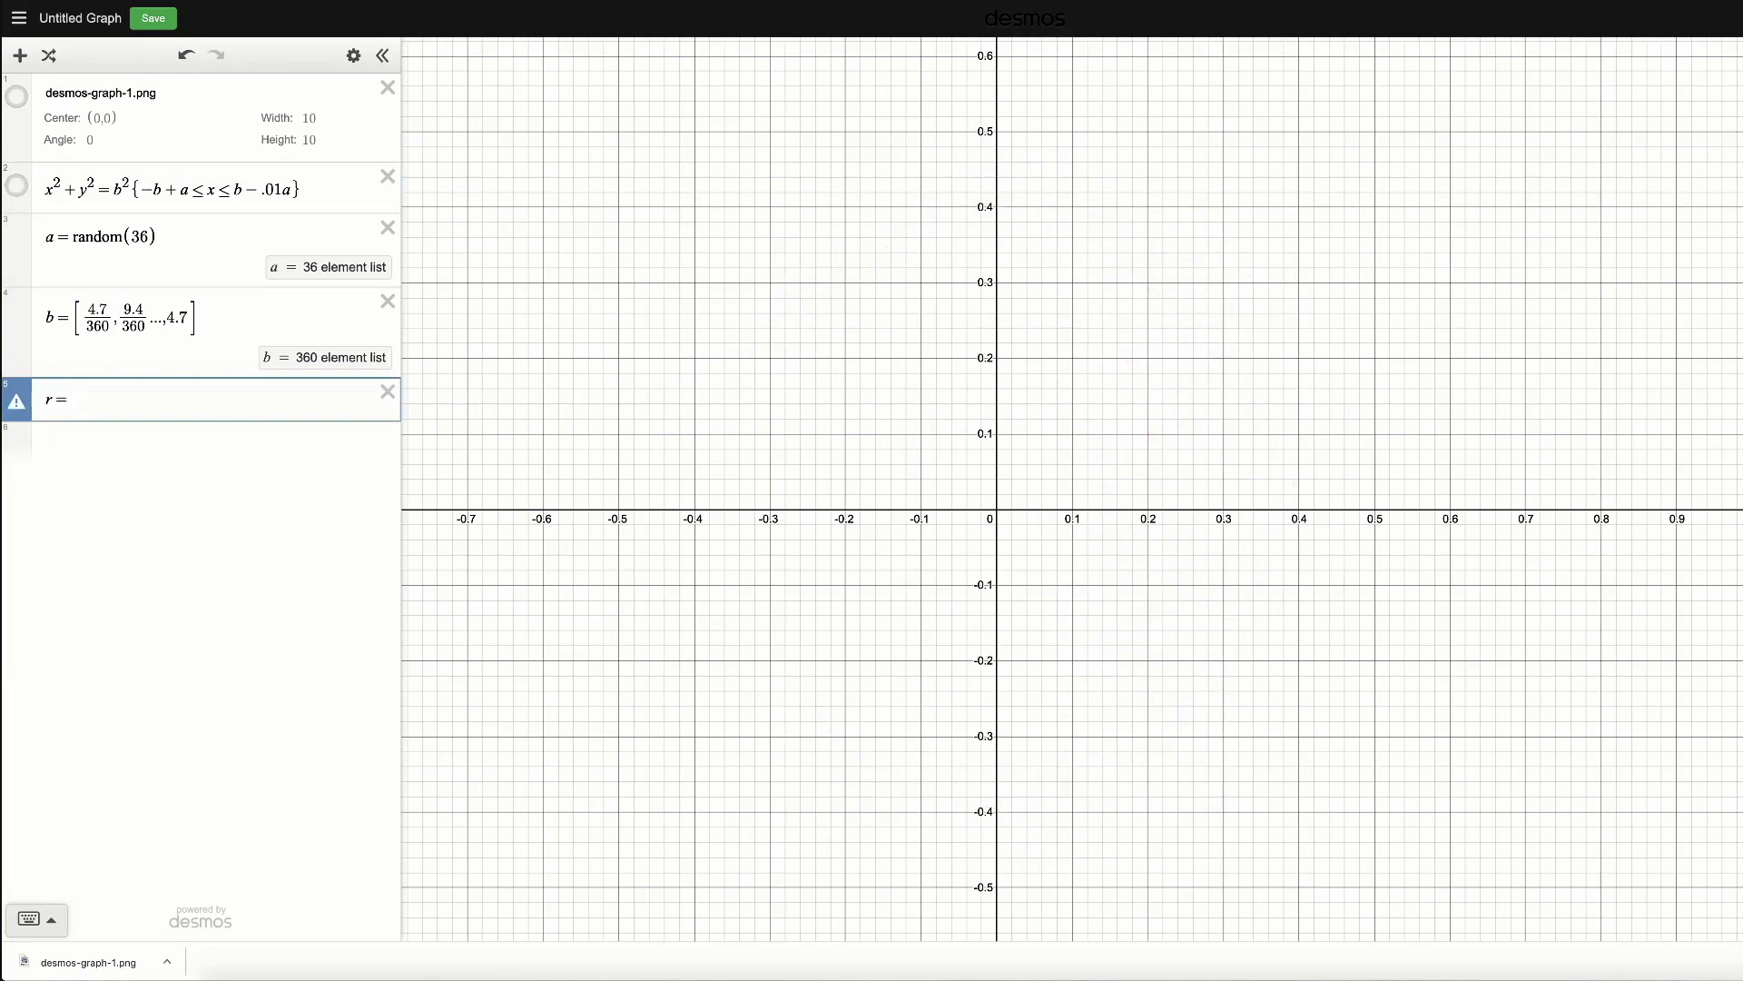
pyautogui.write('sin')
pyautogui.write('theta')
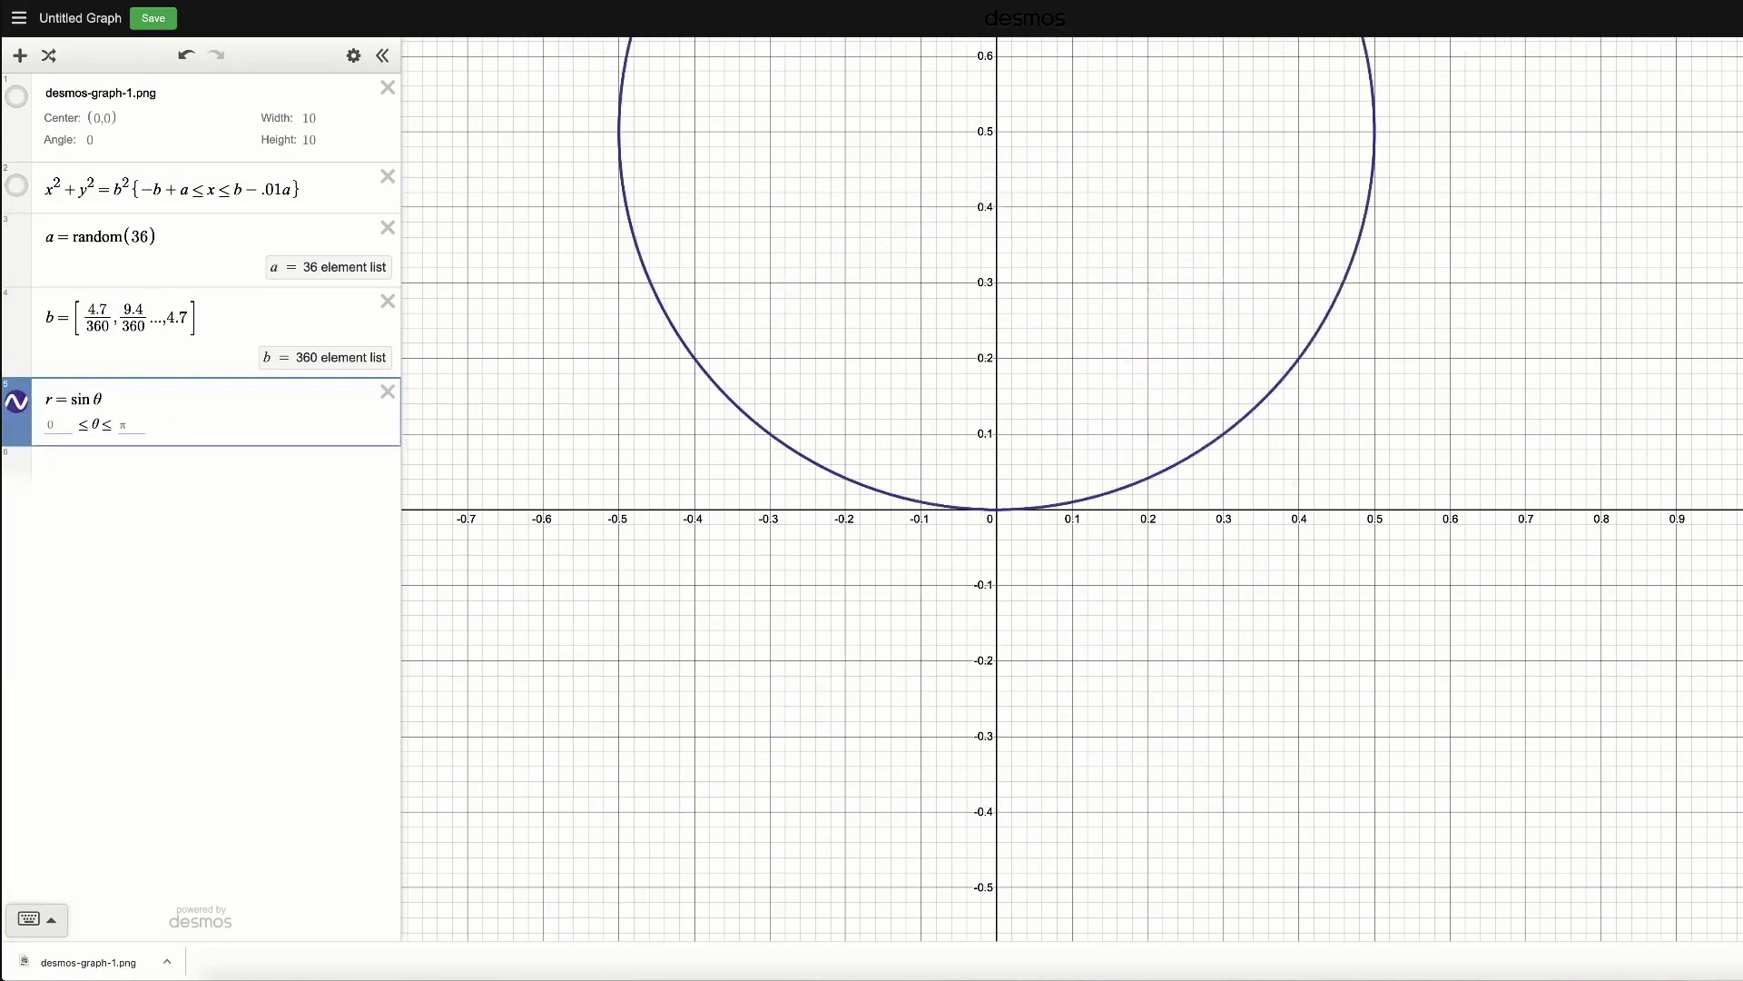
pyautogui.write('+')
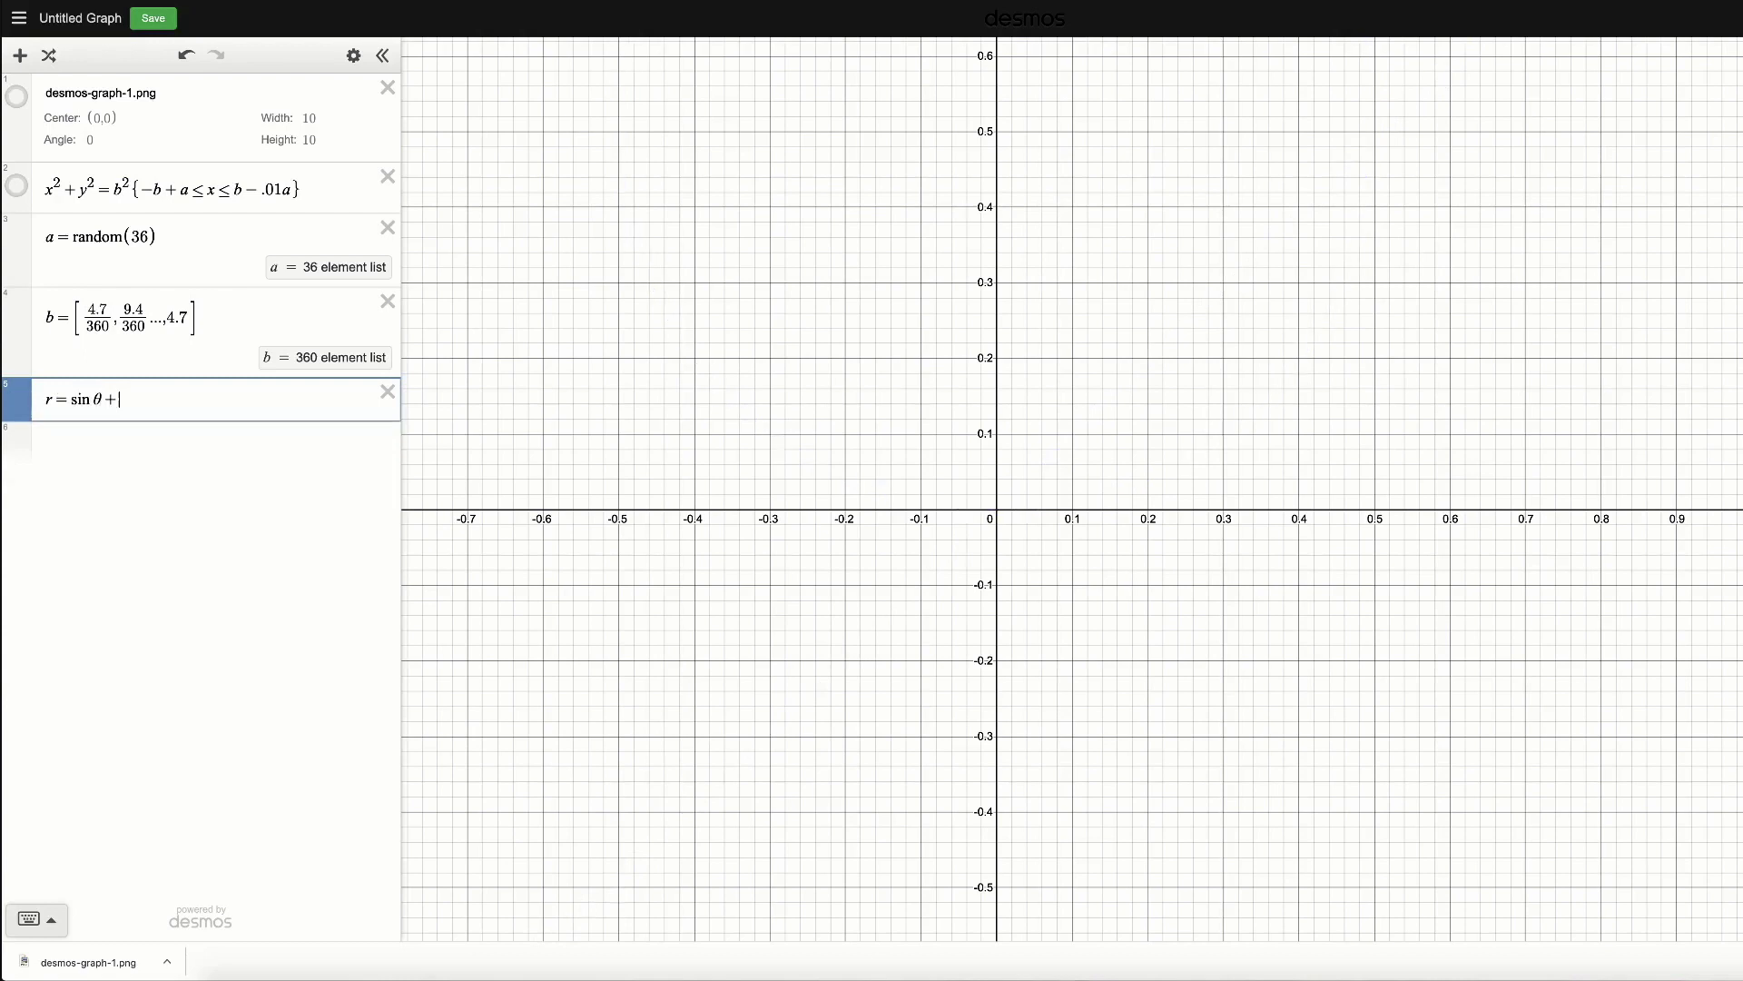
pyautogui.write('costheta')
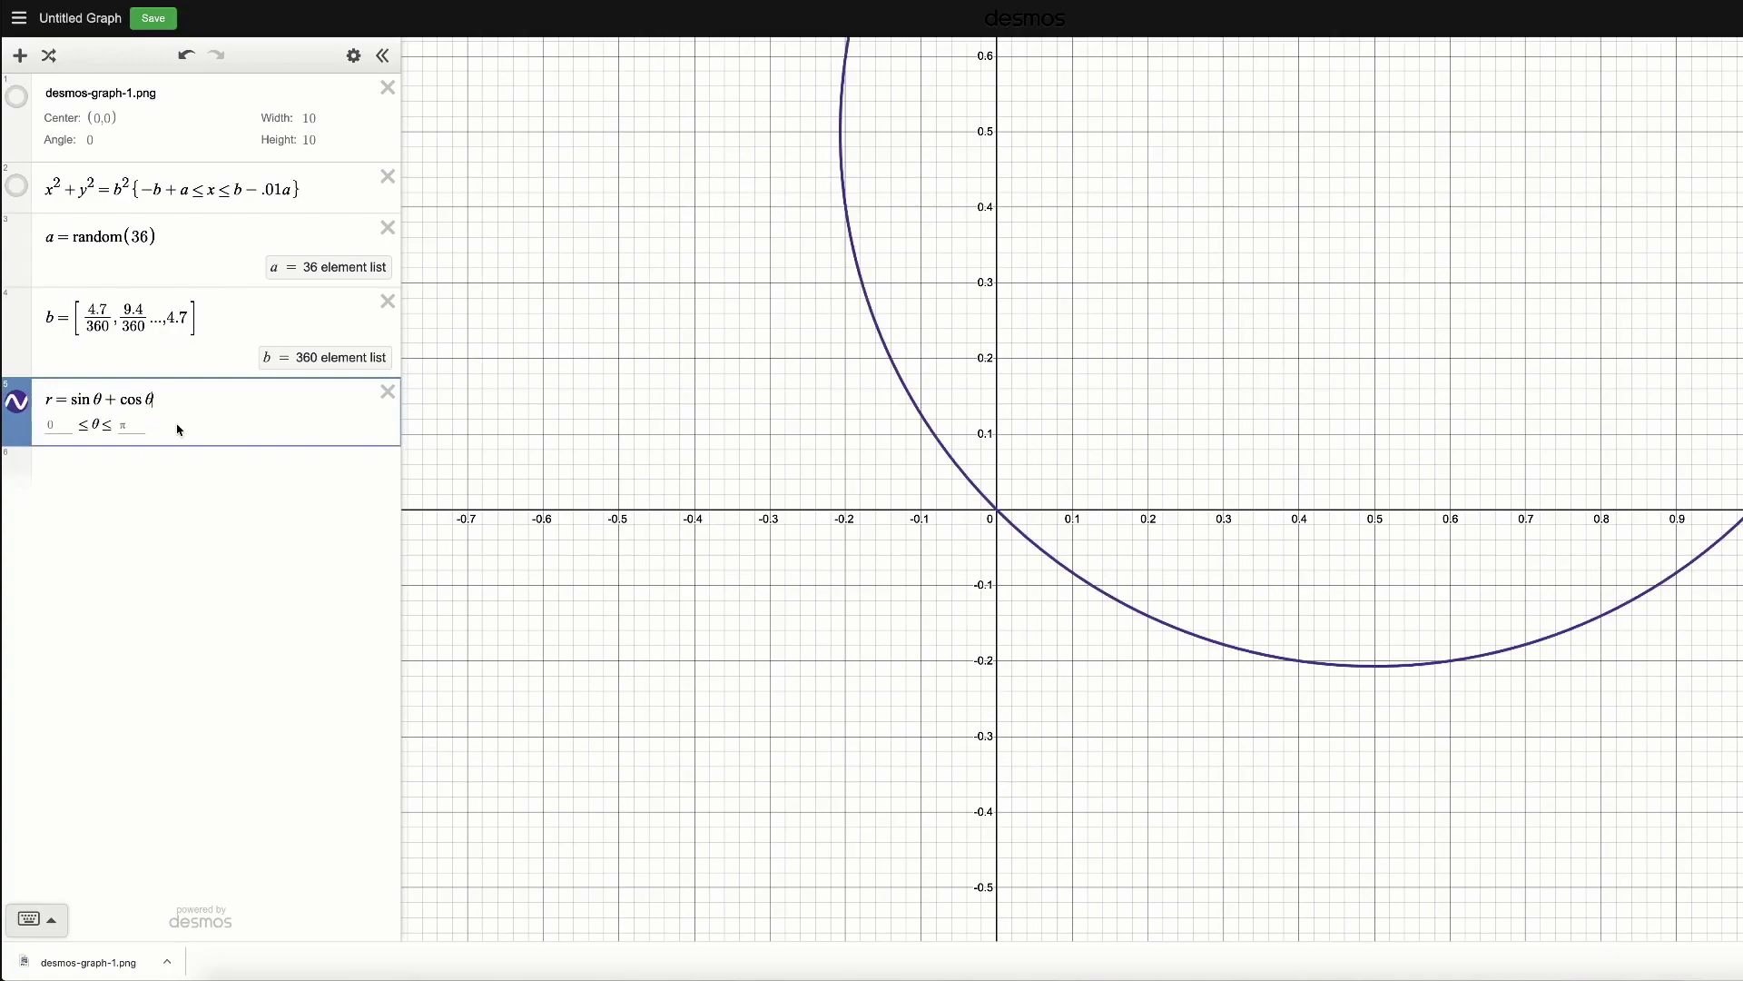
pyautogui.scroll(3, 880, 350)
pyautogui.scroll(-5, 882, 348)
pyautogui.scroll(-2, 885, 341)
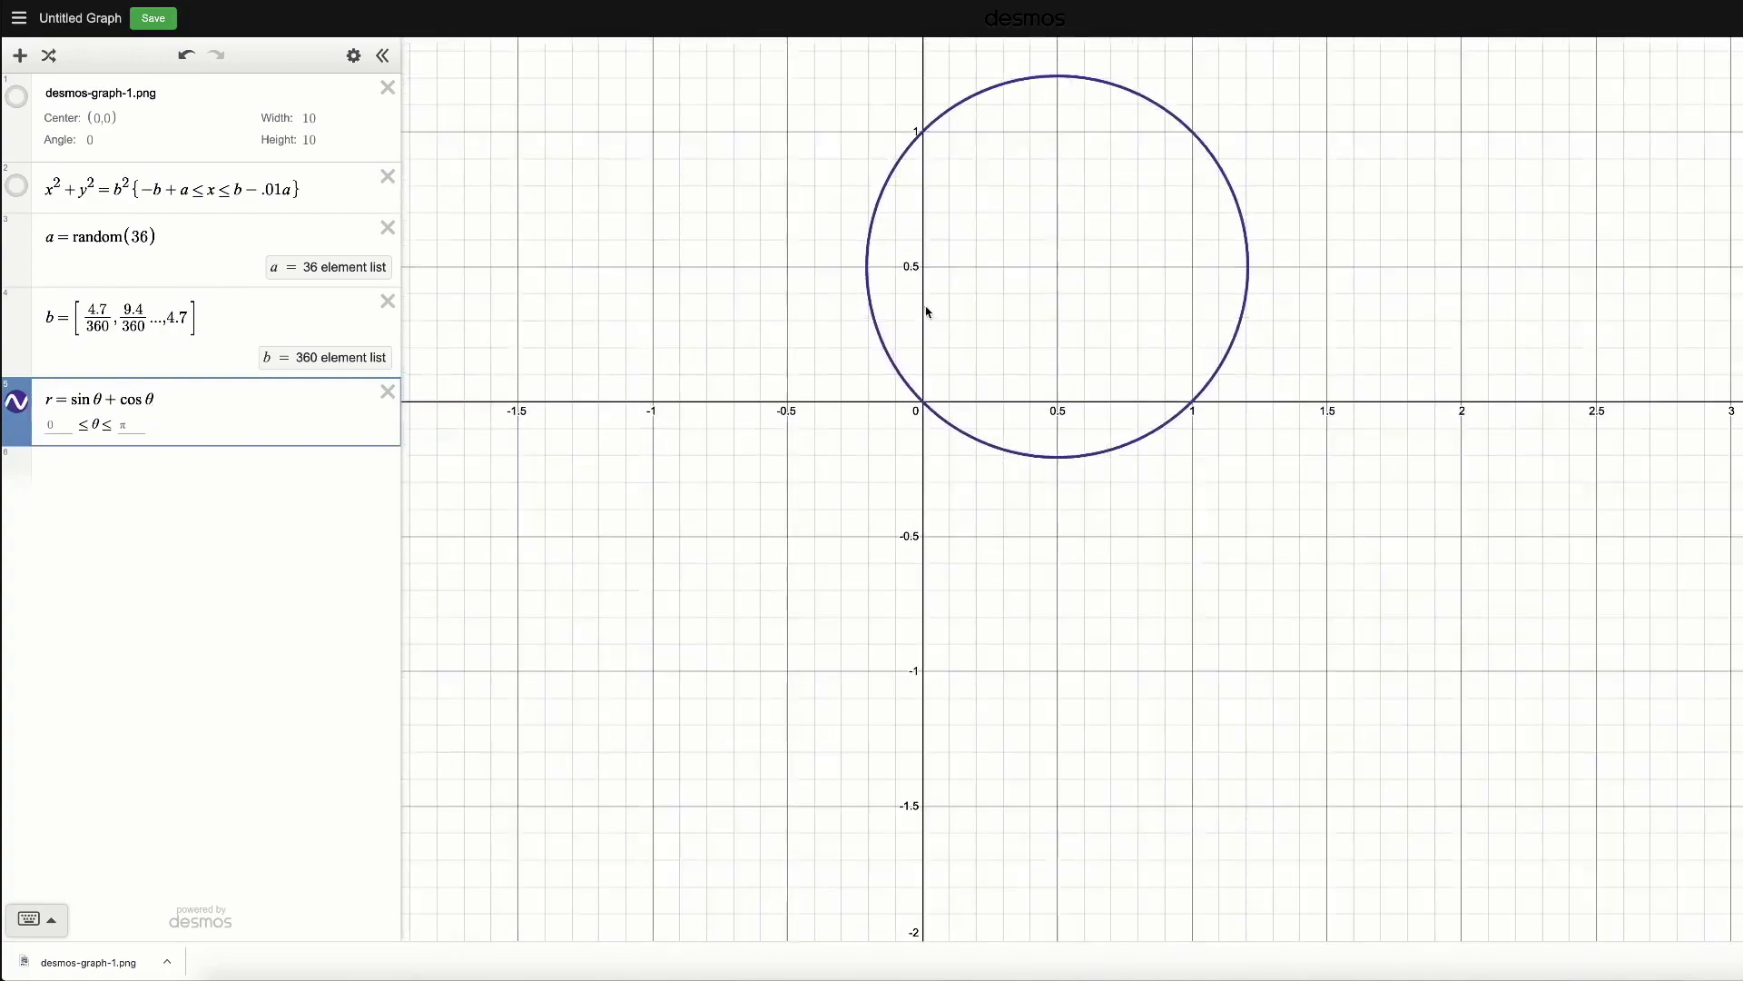
pyautogui.moveTo(926, 315); pyautogui.dragTo(880, 466)
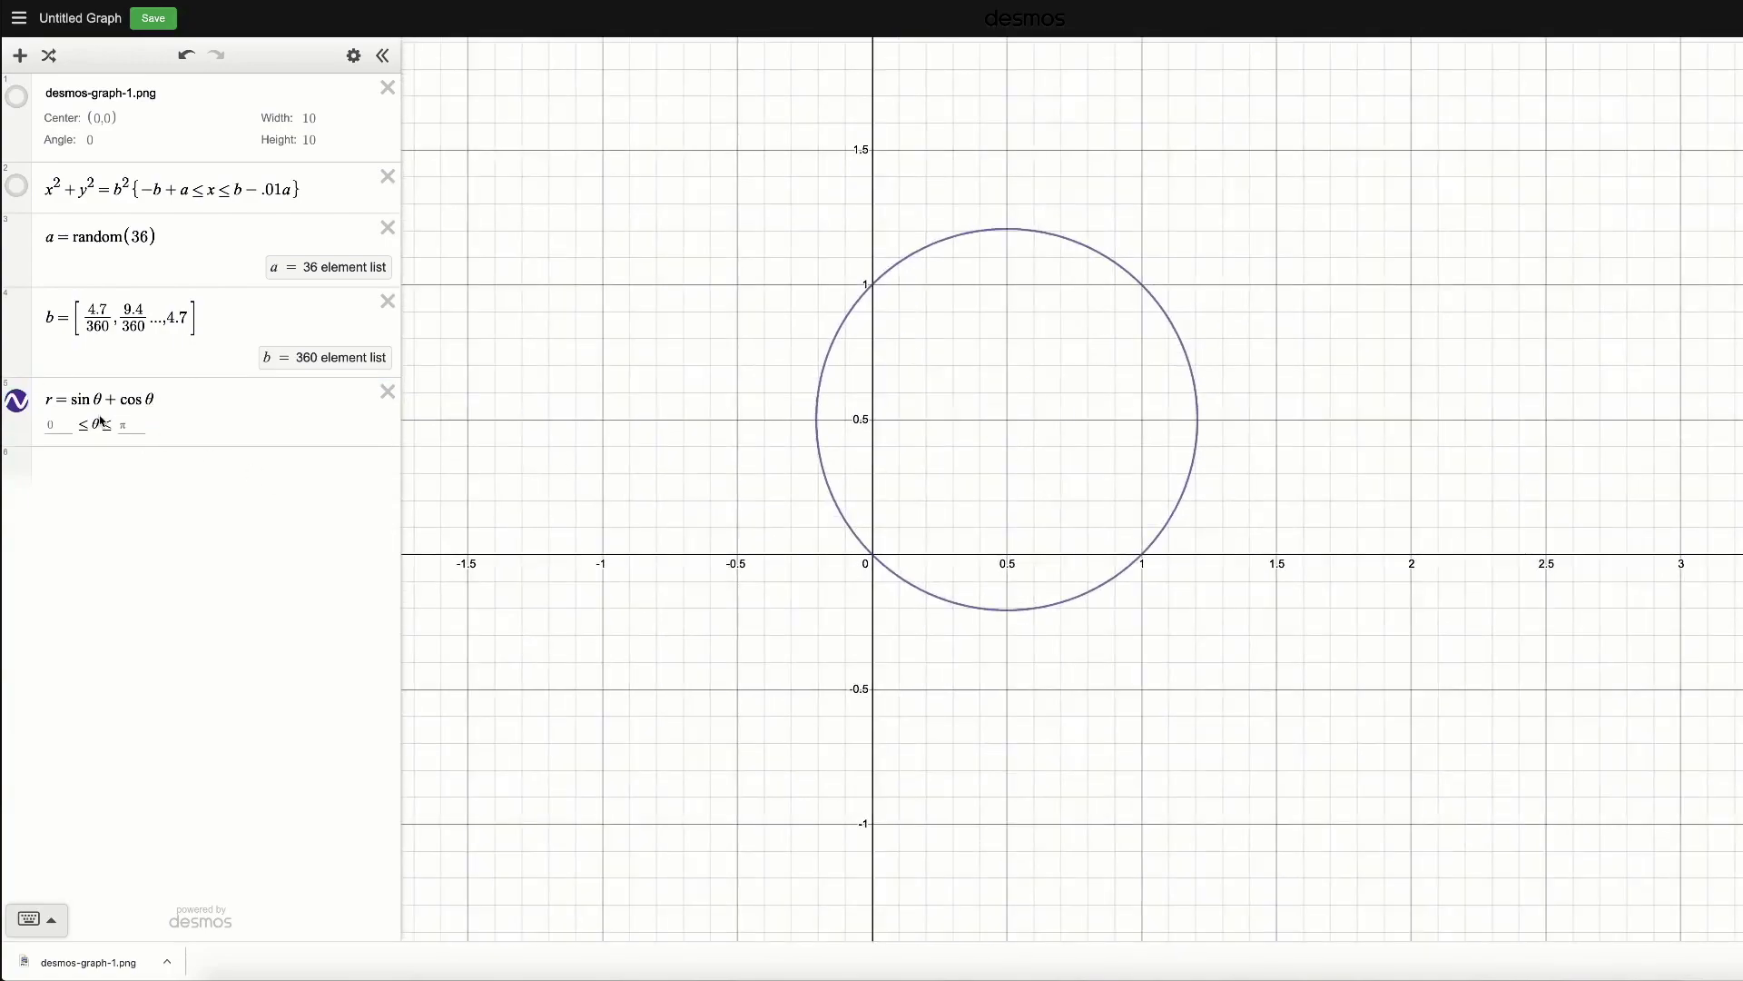
# Try a coefficient of 2 before sinθ in the polar equation, remove it, and discard a new expression starting with =2.
pyautogui.click(71, 399)
pyautogui.write('2')
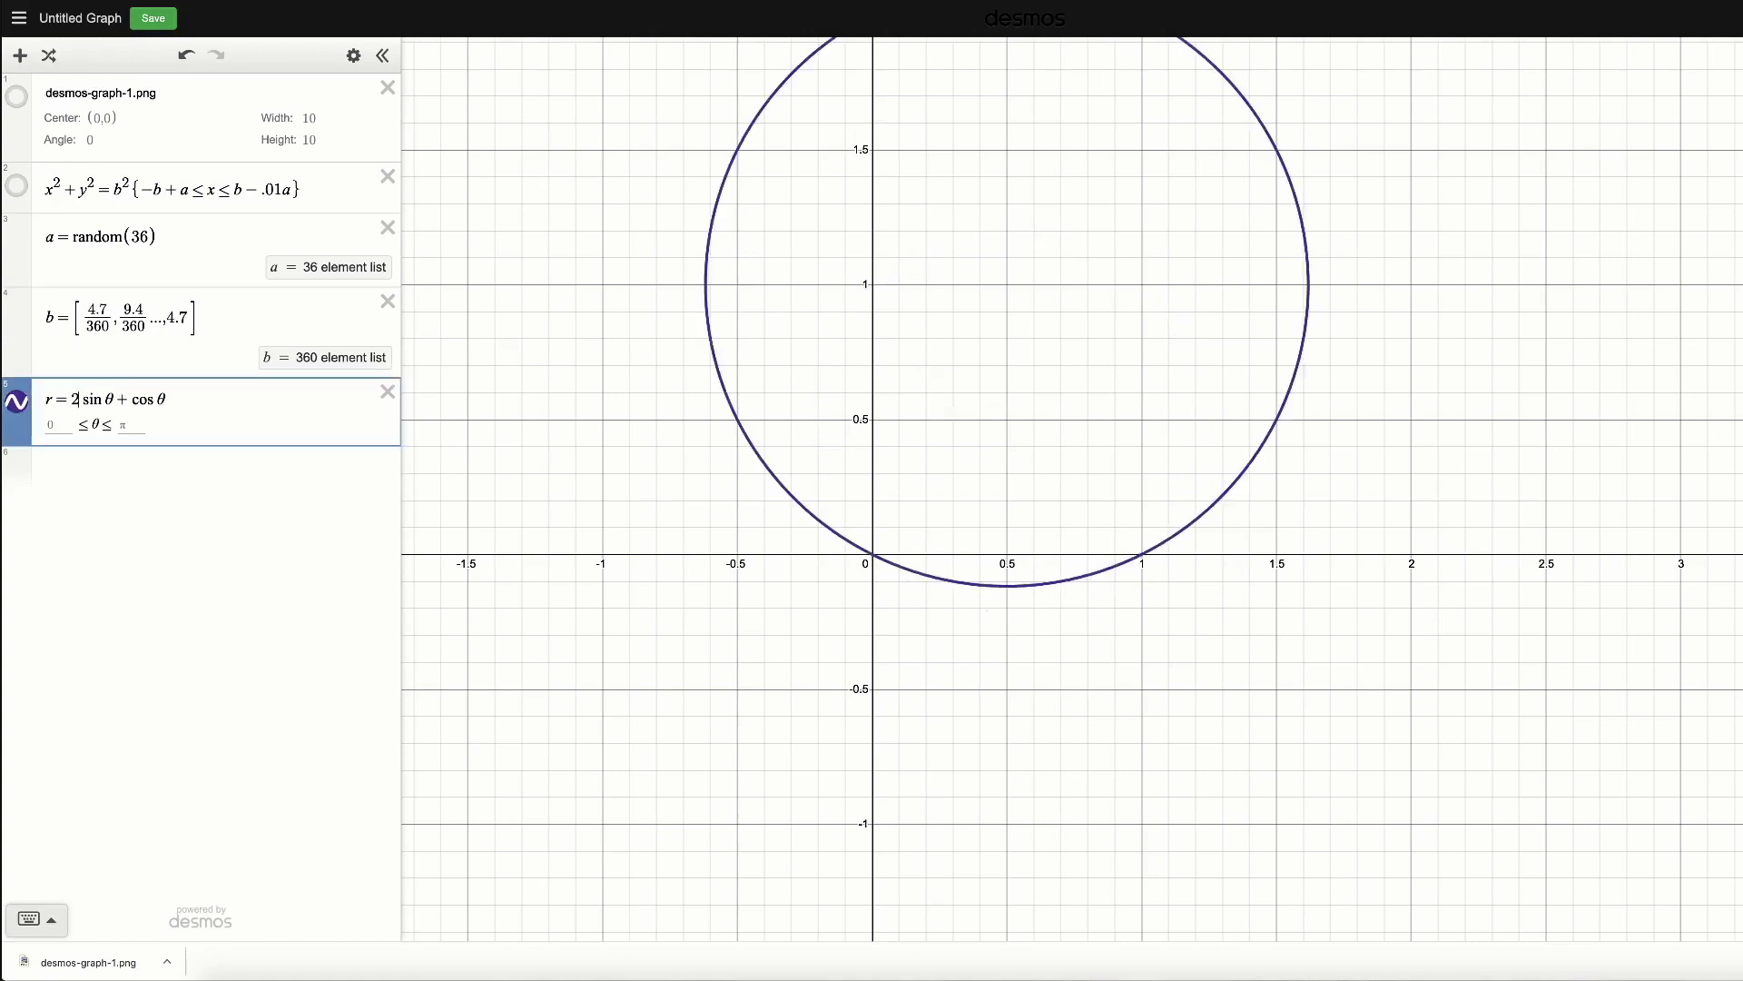
pyautogui.press('BackSpace')
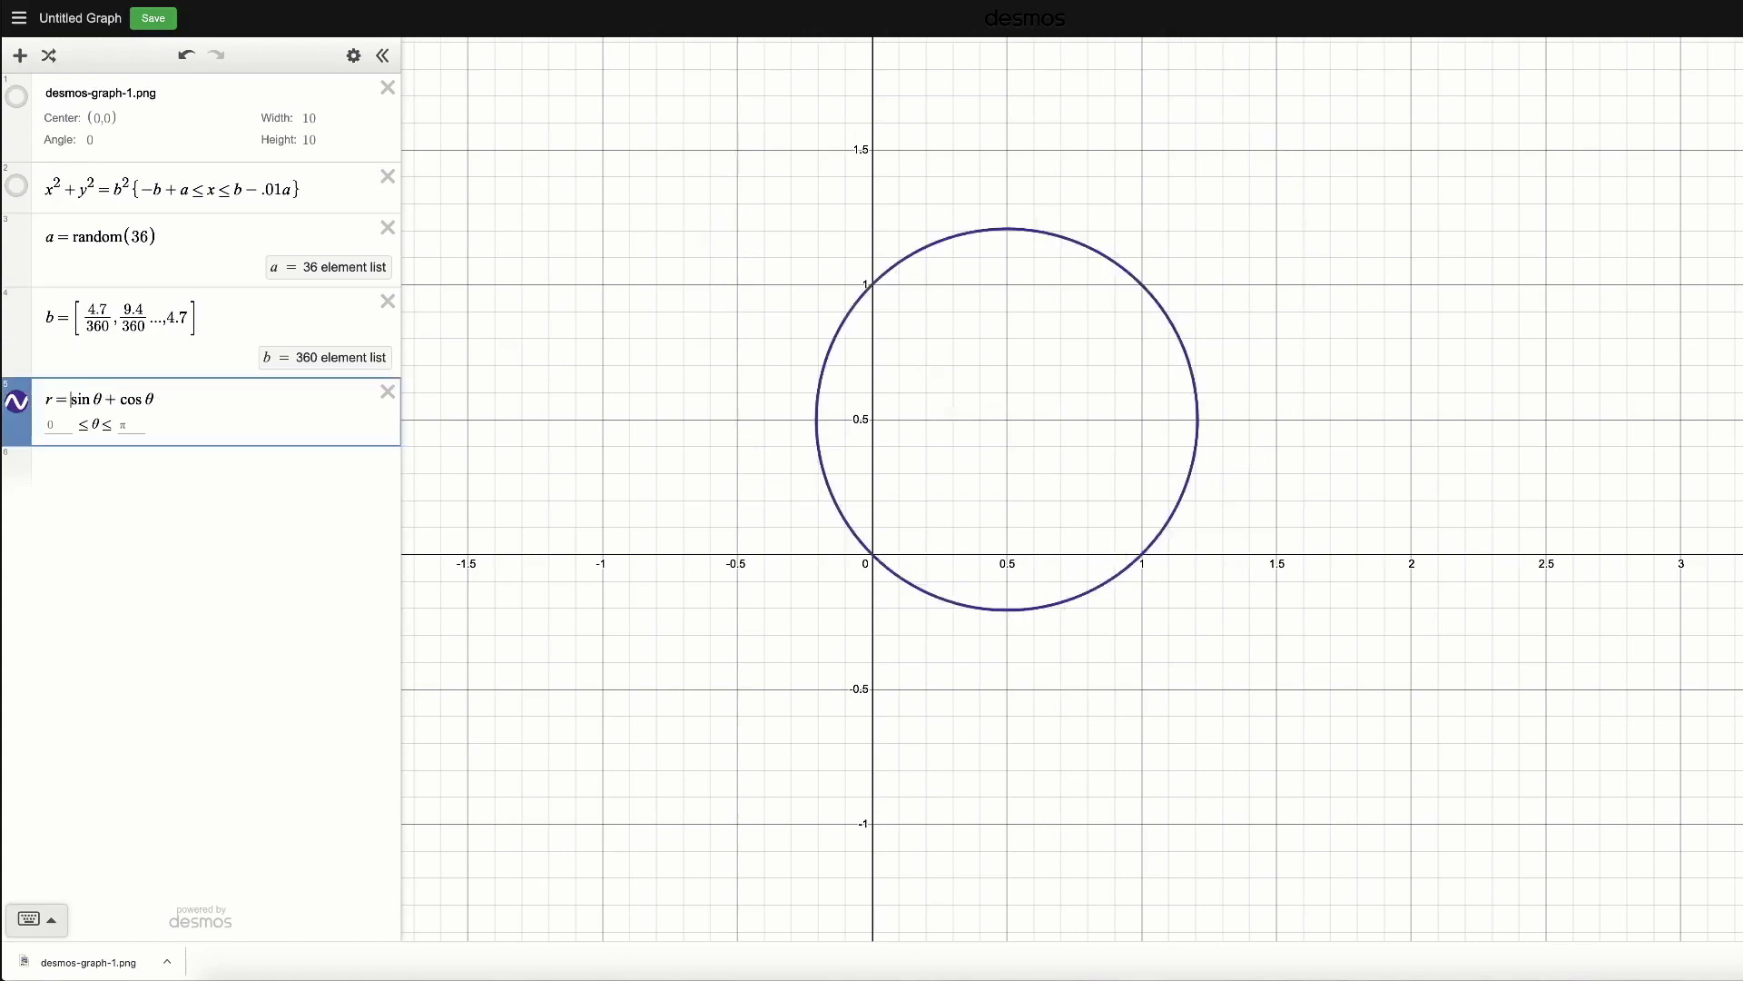
pyautogui.press('End')
pyautogui.press('Return')
pyautogui.write('=2')
pyautogui.press('BackSpace')
pyautogui.press('BackSpace')
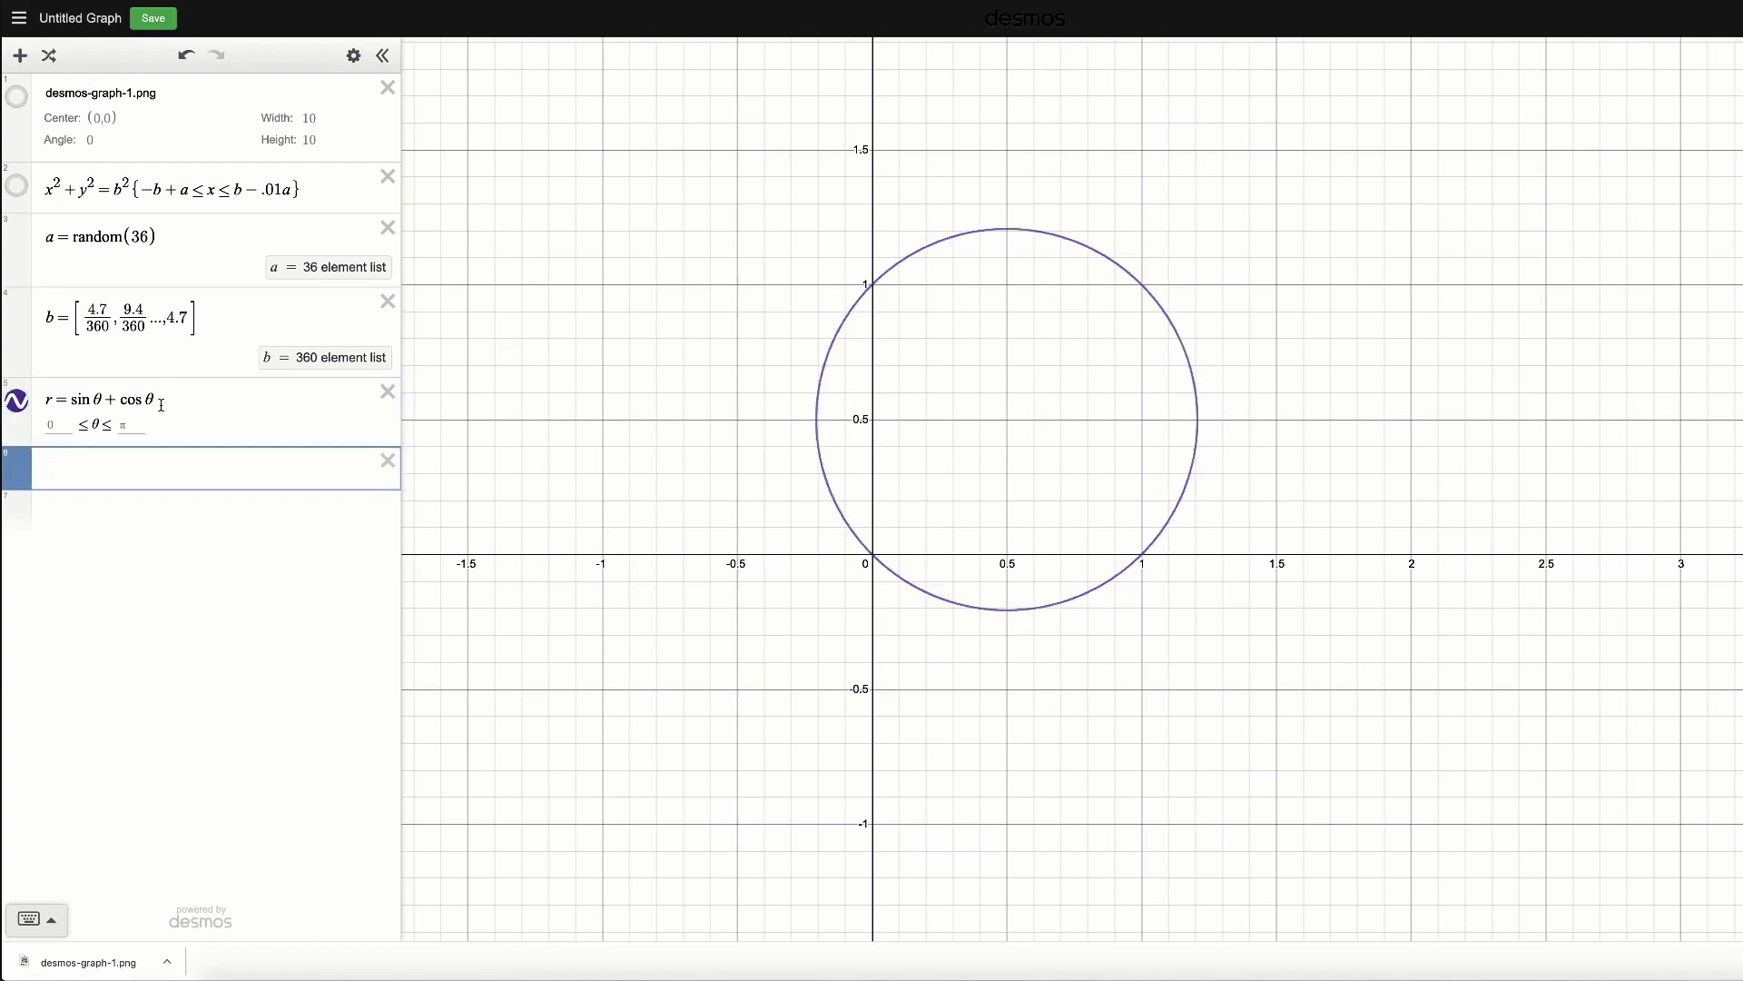
# Remove the cosθ term from the polar equation, leaving r=sinθ.
pyautogui.press('BackSpace')
pyautogui.press('BackSpace')
pyautogui.press('BackSpace')
pyautogui.press('BackSpace')
pyautogui.press('BackSpace')
pyautogui.press('BackSpace')
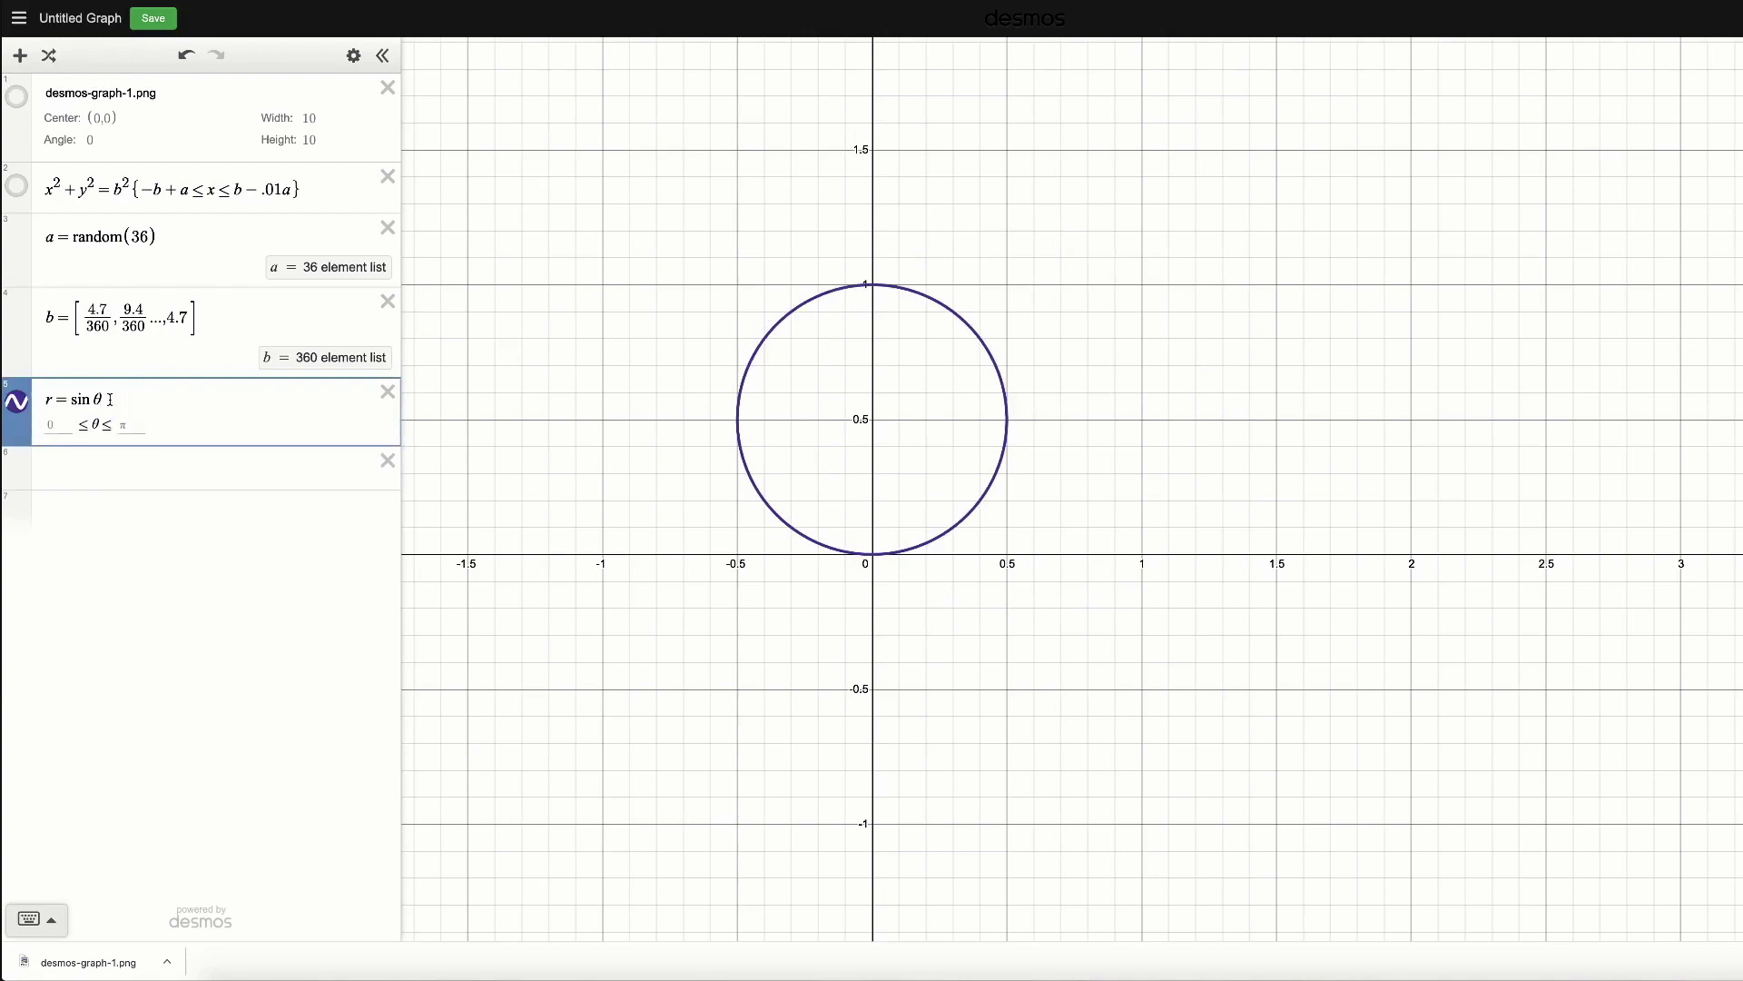
# Try r=θsinθ, r=sinθ+1 and r=sinθ-1 as the polar equation, and return it to r=sinθ.
pyautogui.click(74, 399)
pyautogui.write('theta')
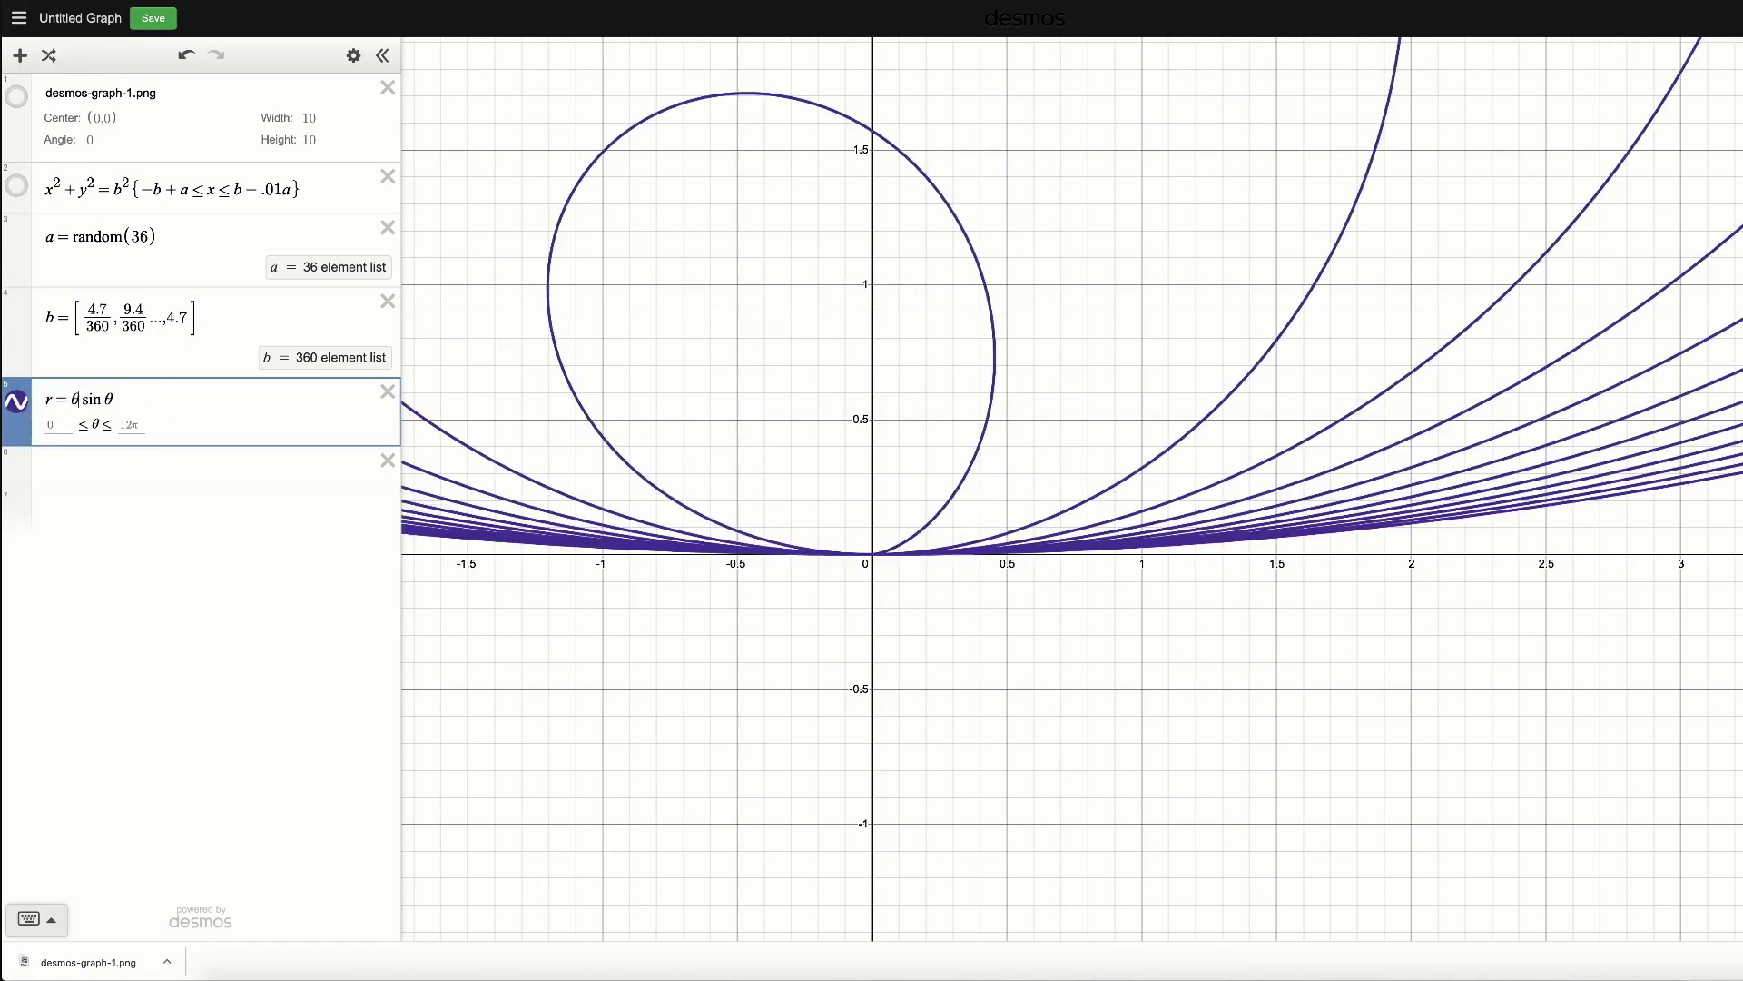
pyautogui.press('BackSpace')
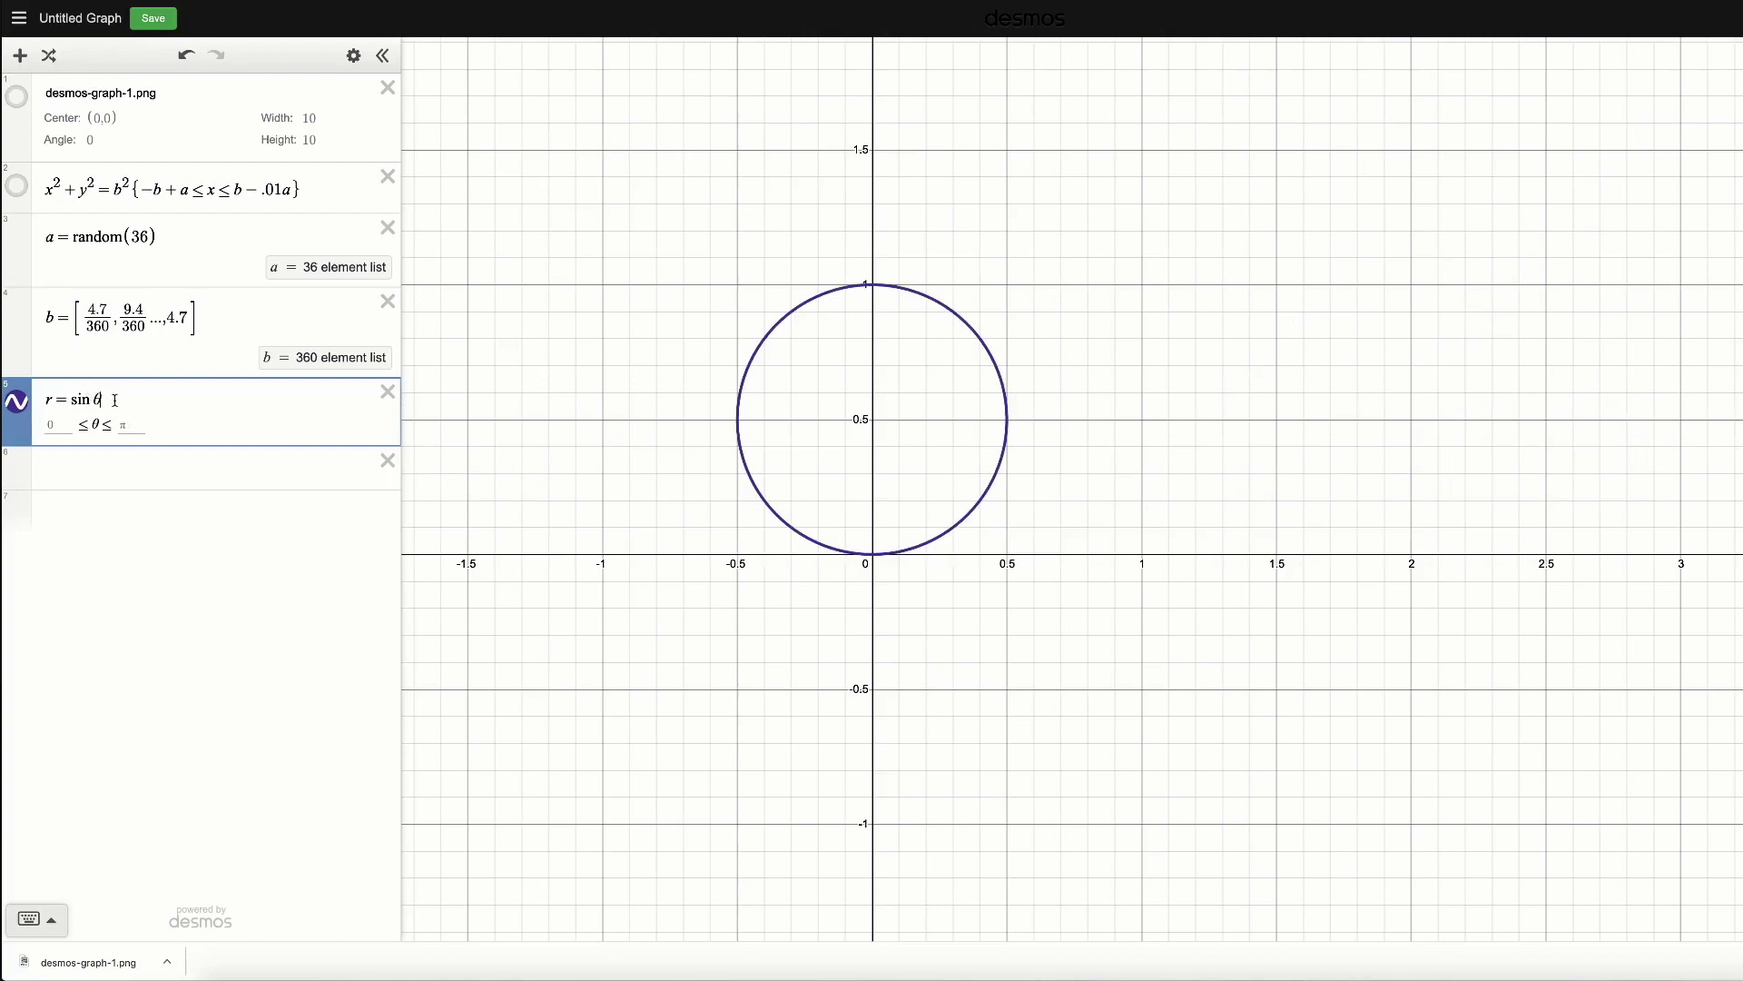
pyautogui.write('+1')
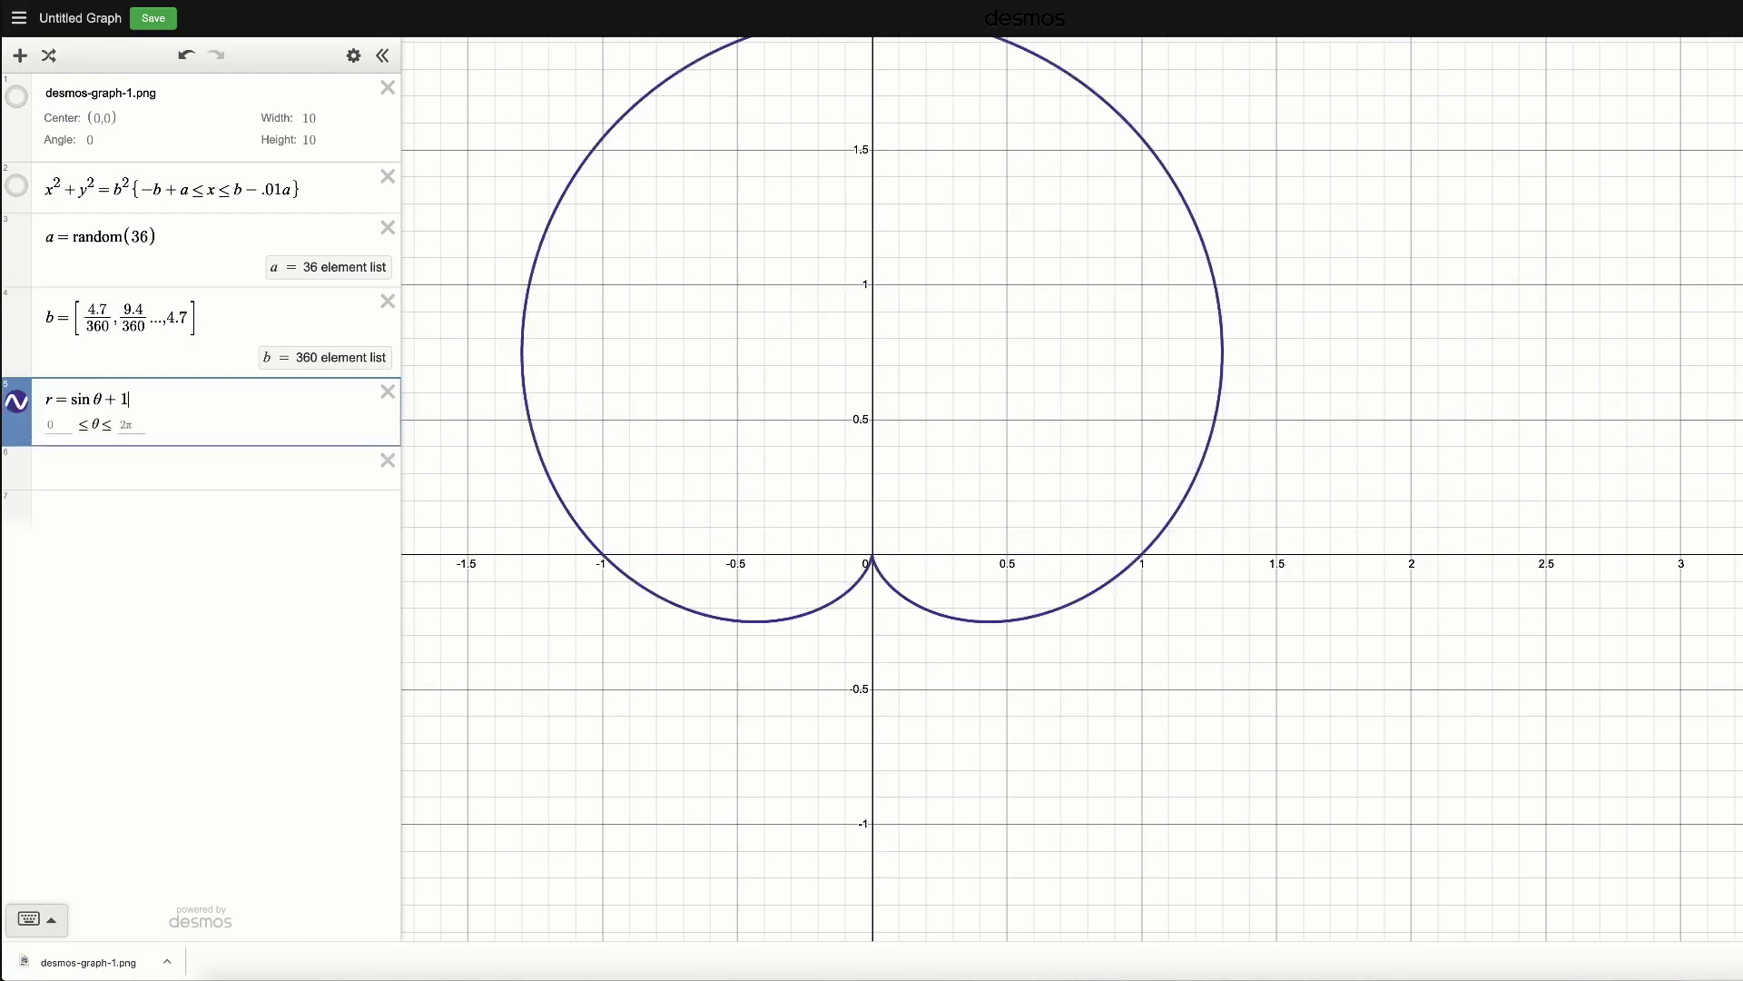
pyautogui.press('BackSpace')
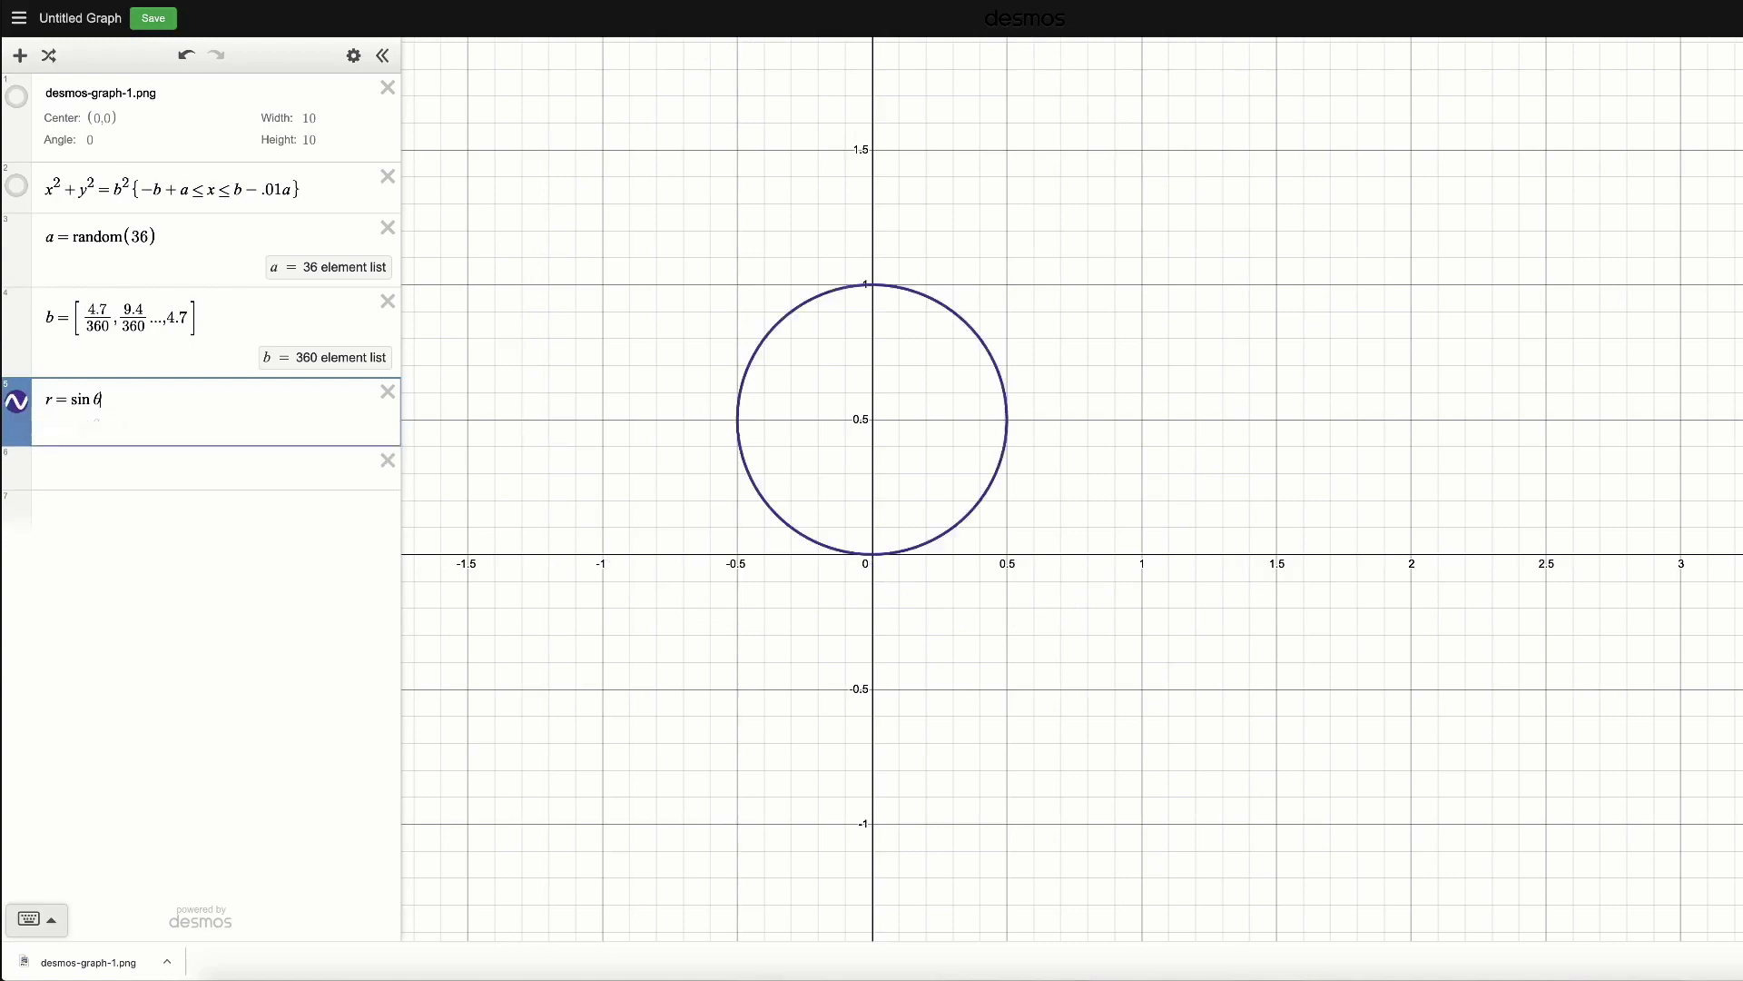
pyautogui.write('-1')
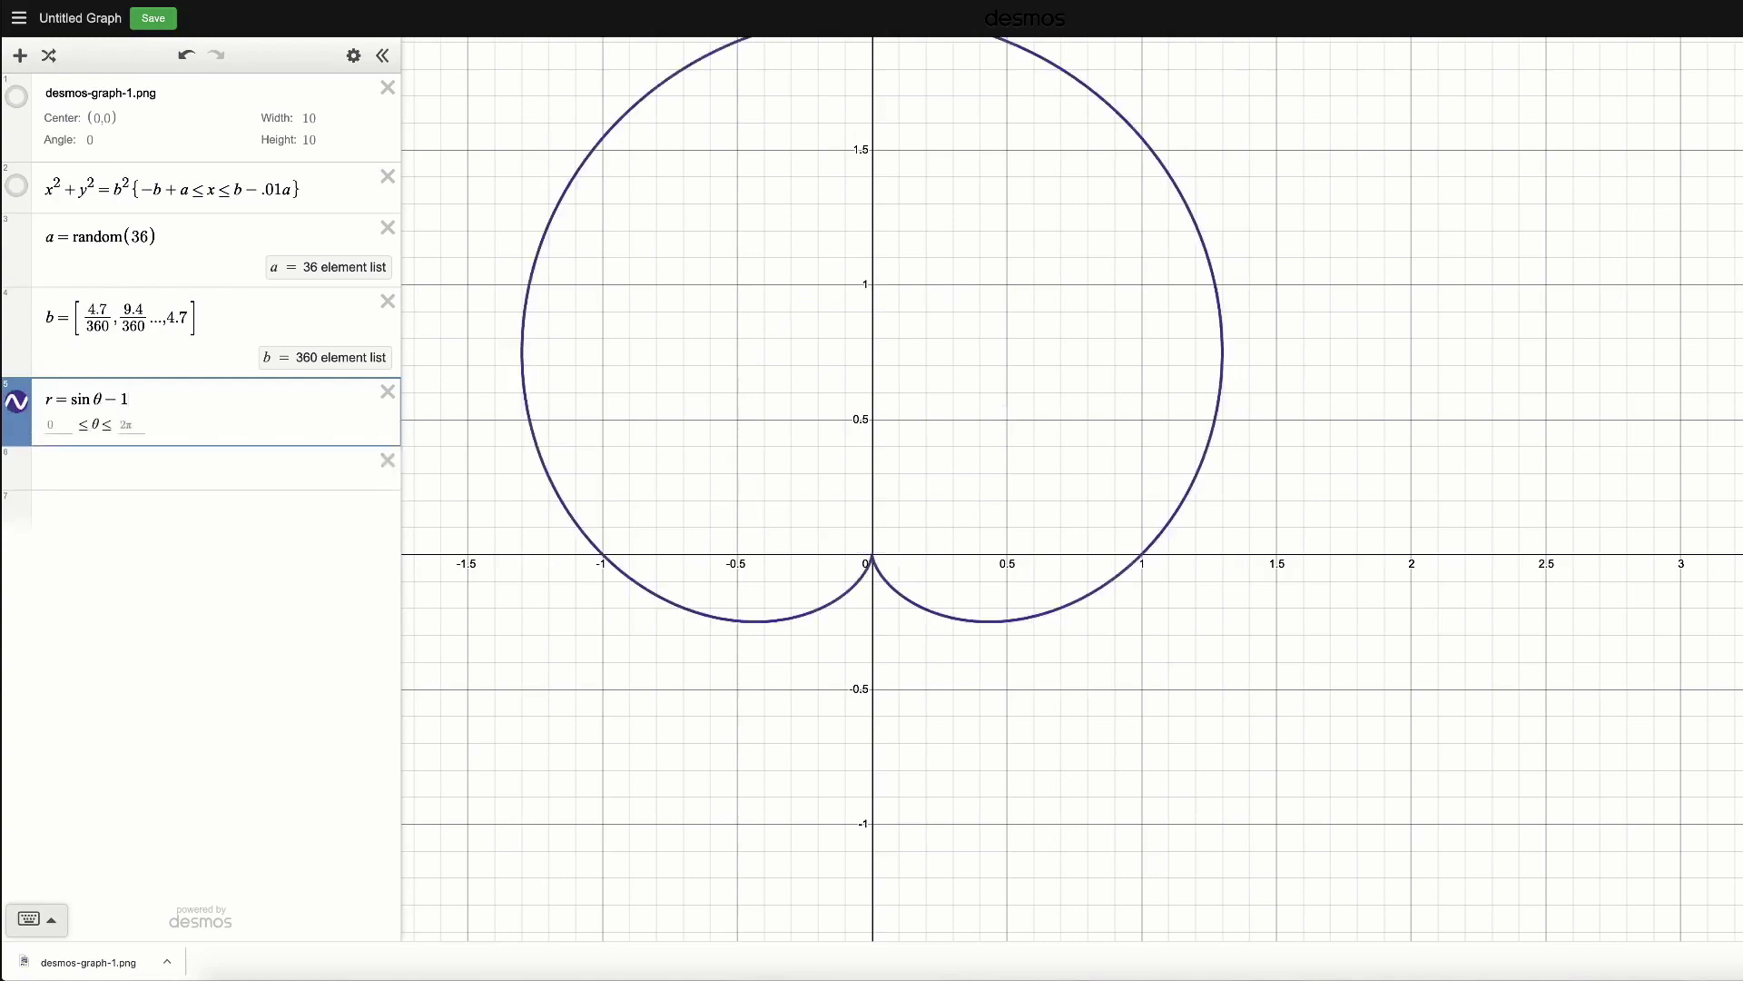
pyautogui.press('BackSpace')
pyautogui.press('BackSpace')
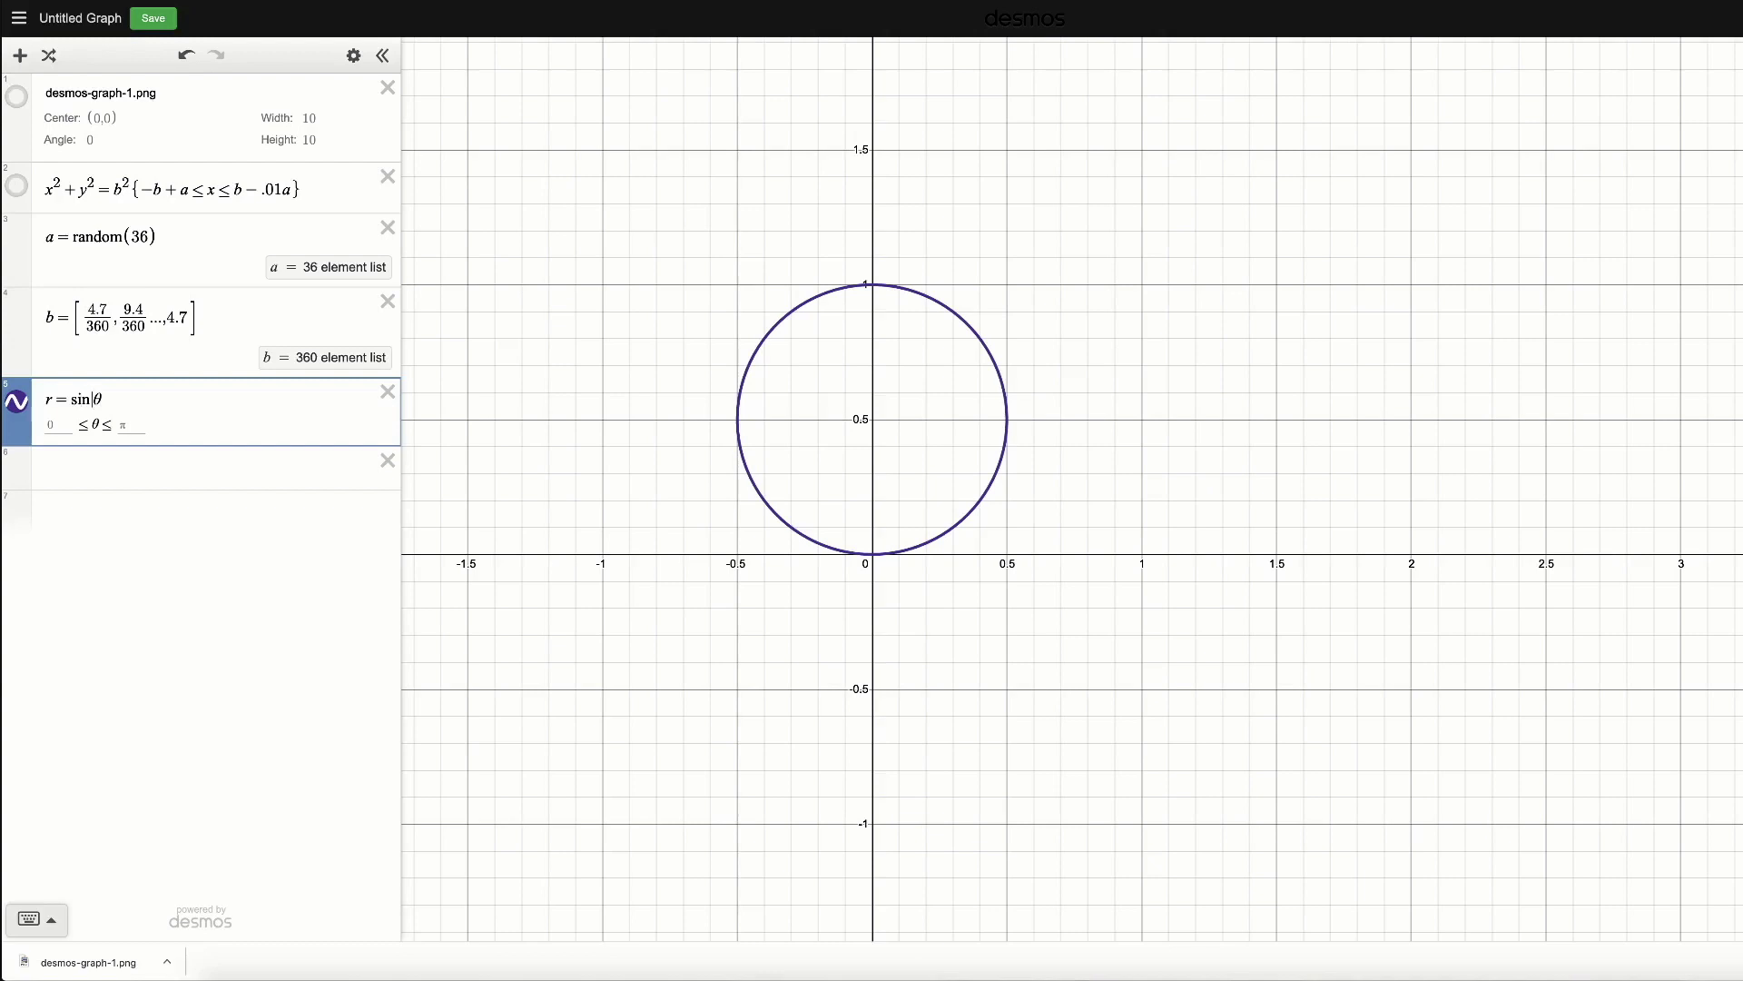
# Try squaring the sine as r=sin²θ in the polar equation, and remove the exponent.
pyautogui.write('^2')
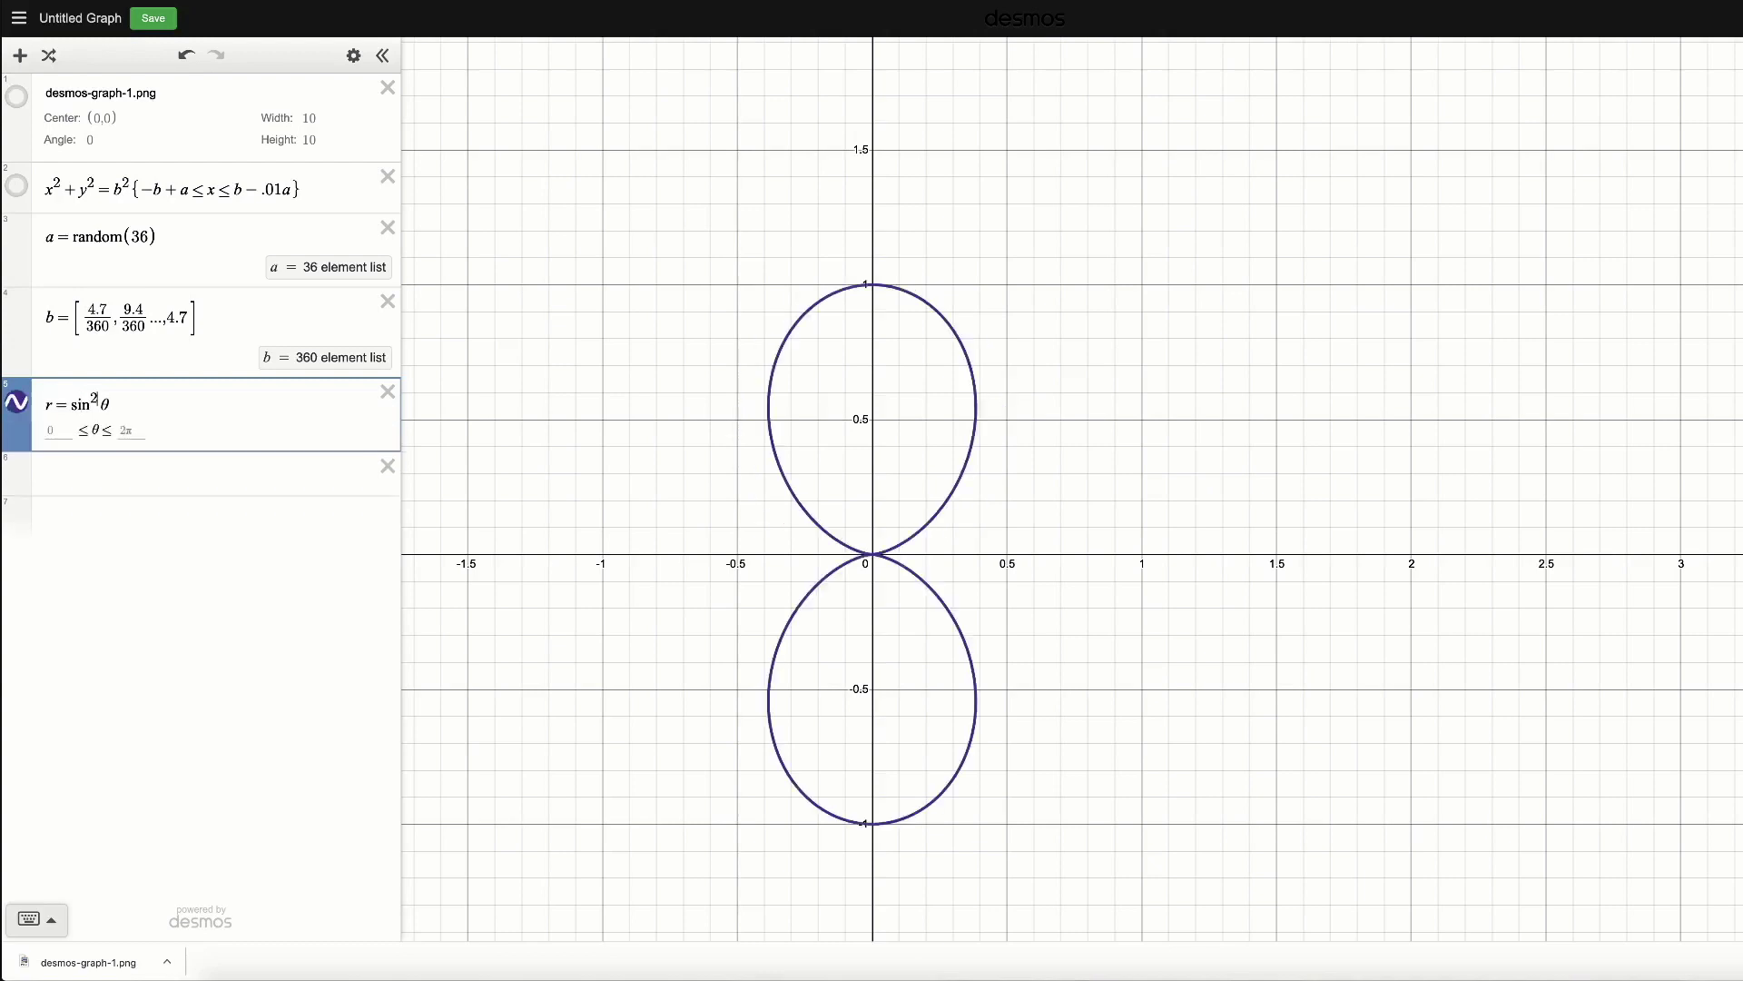
pyautogui.press('BackSpace')
pyautogui.press('BackSpace')
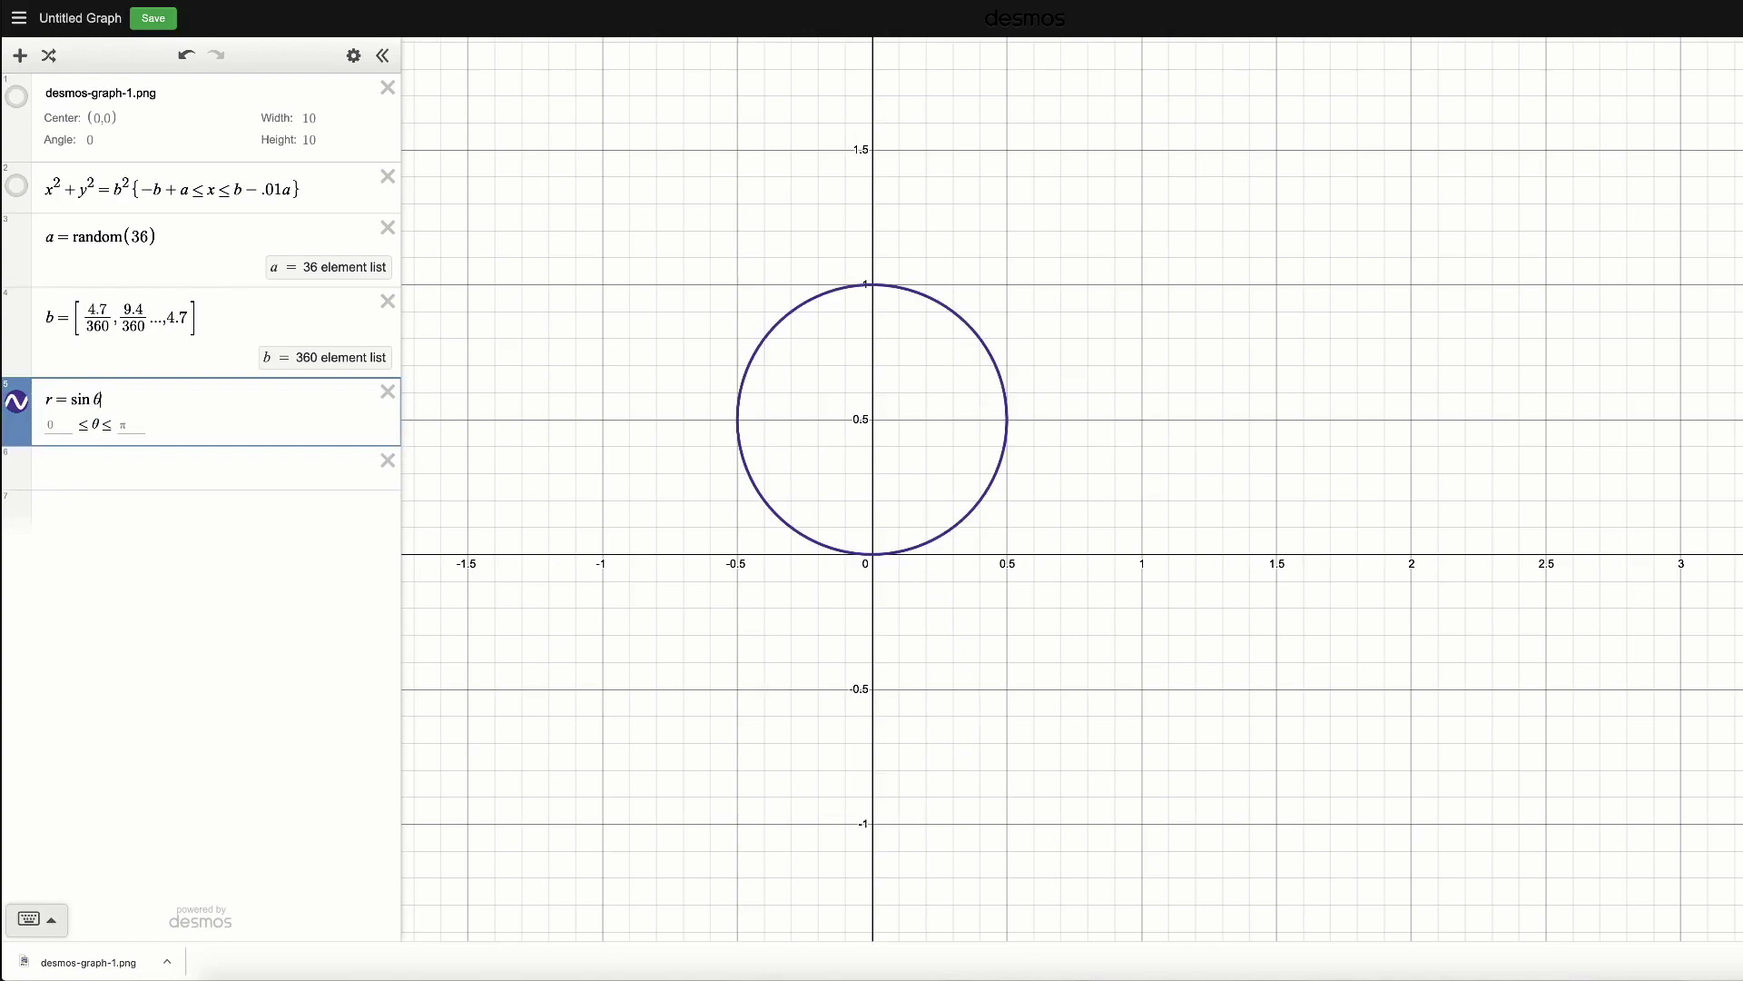
# Try phase shifts in the polar equation, first r=sin(θ-π) and then r=sin(θ-π/2).
pyautogui.write('(θ')
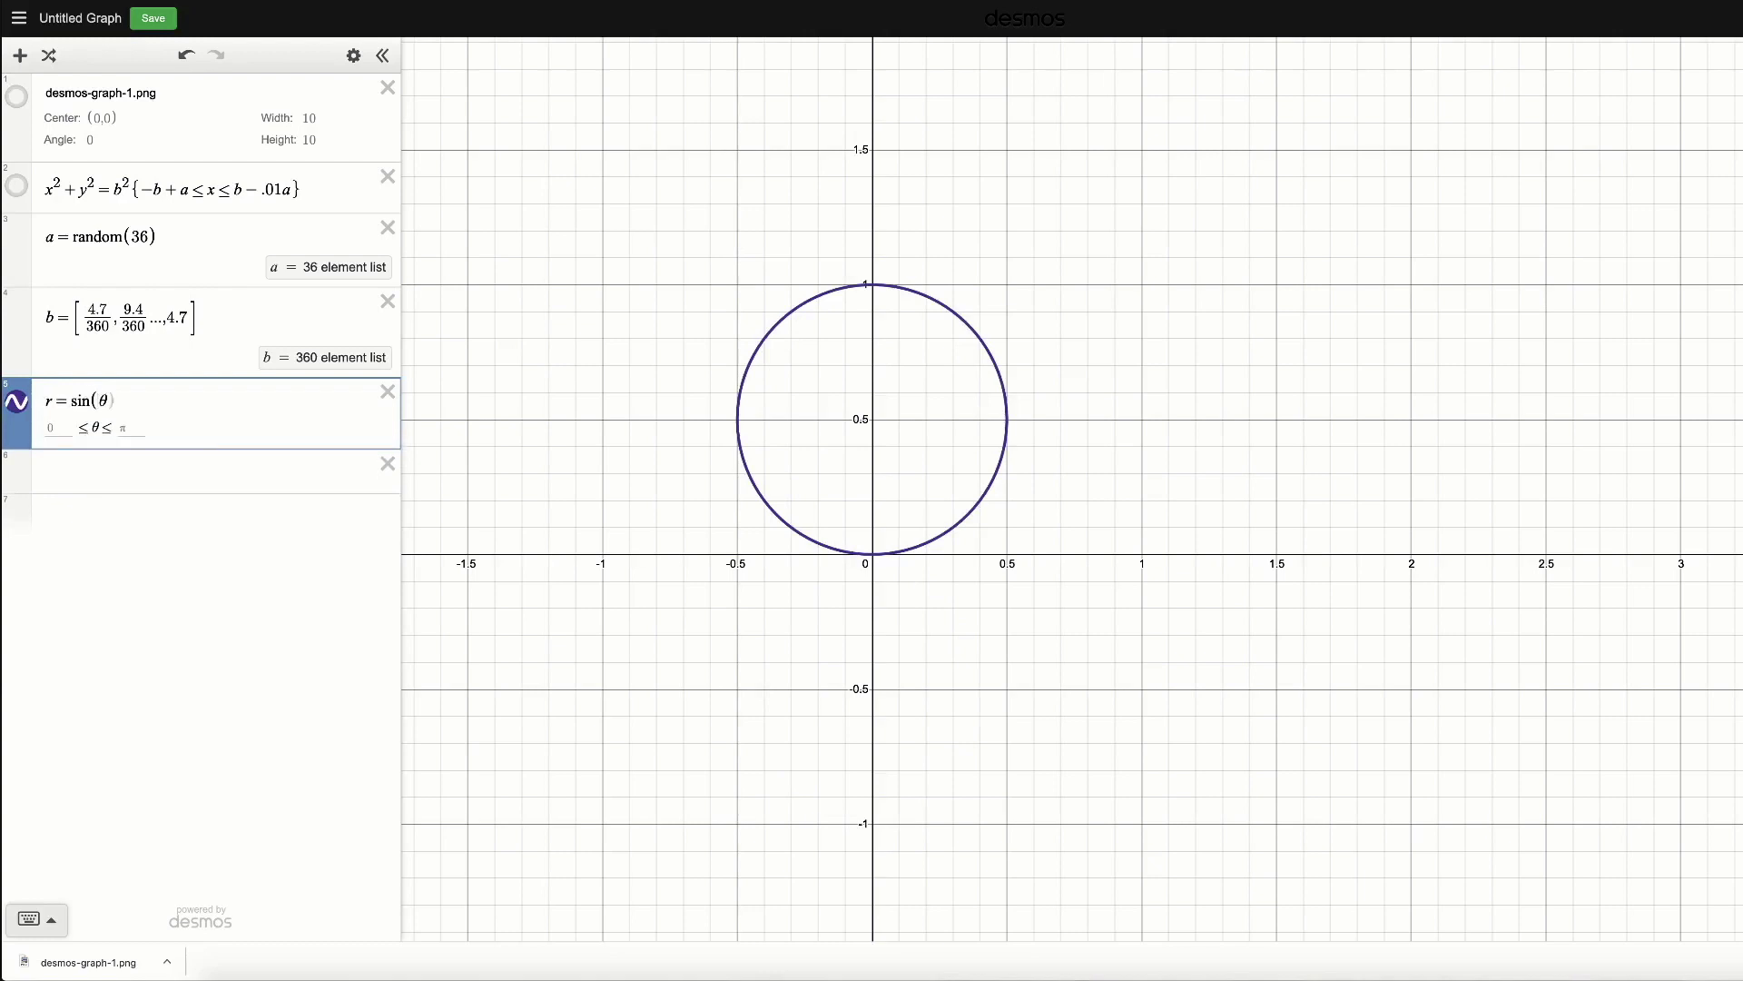
pyautogui.write('-pi)0')
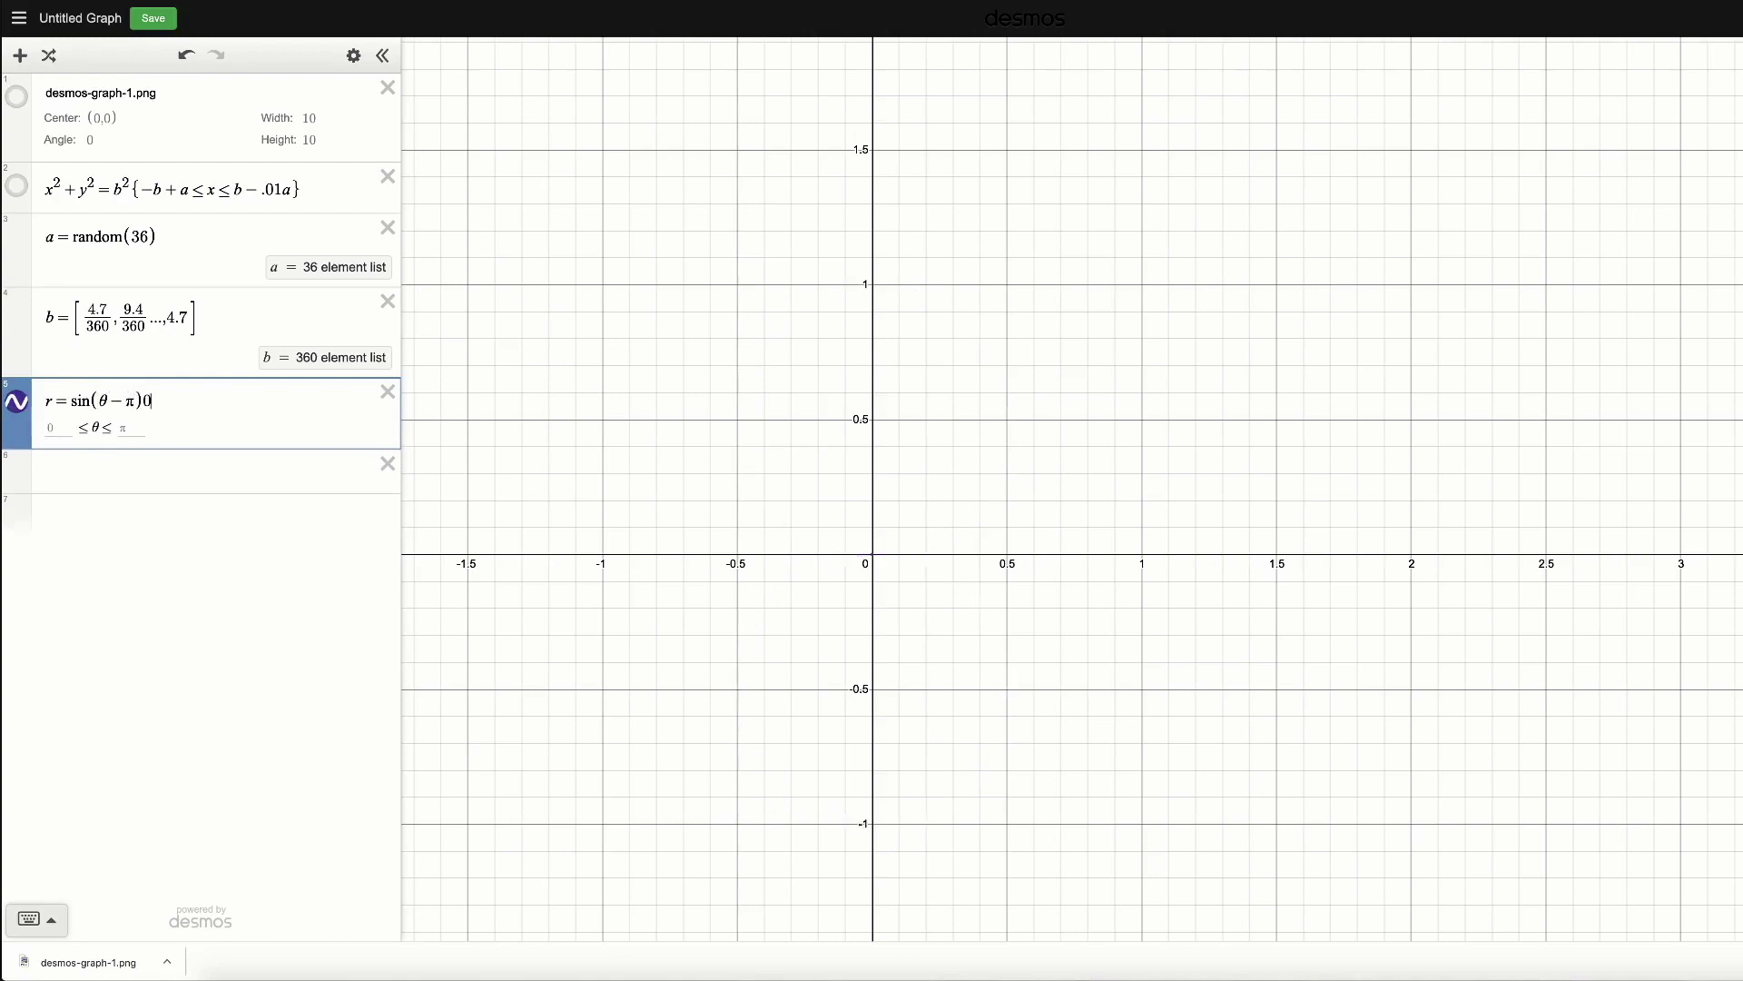
pyautogui.press('BackSpace')
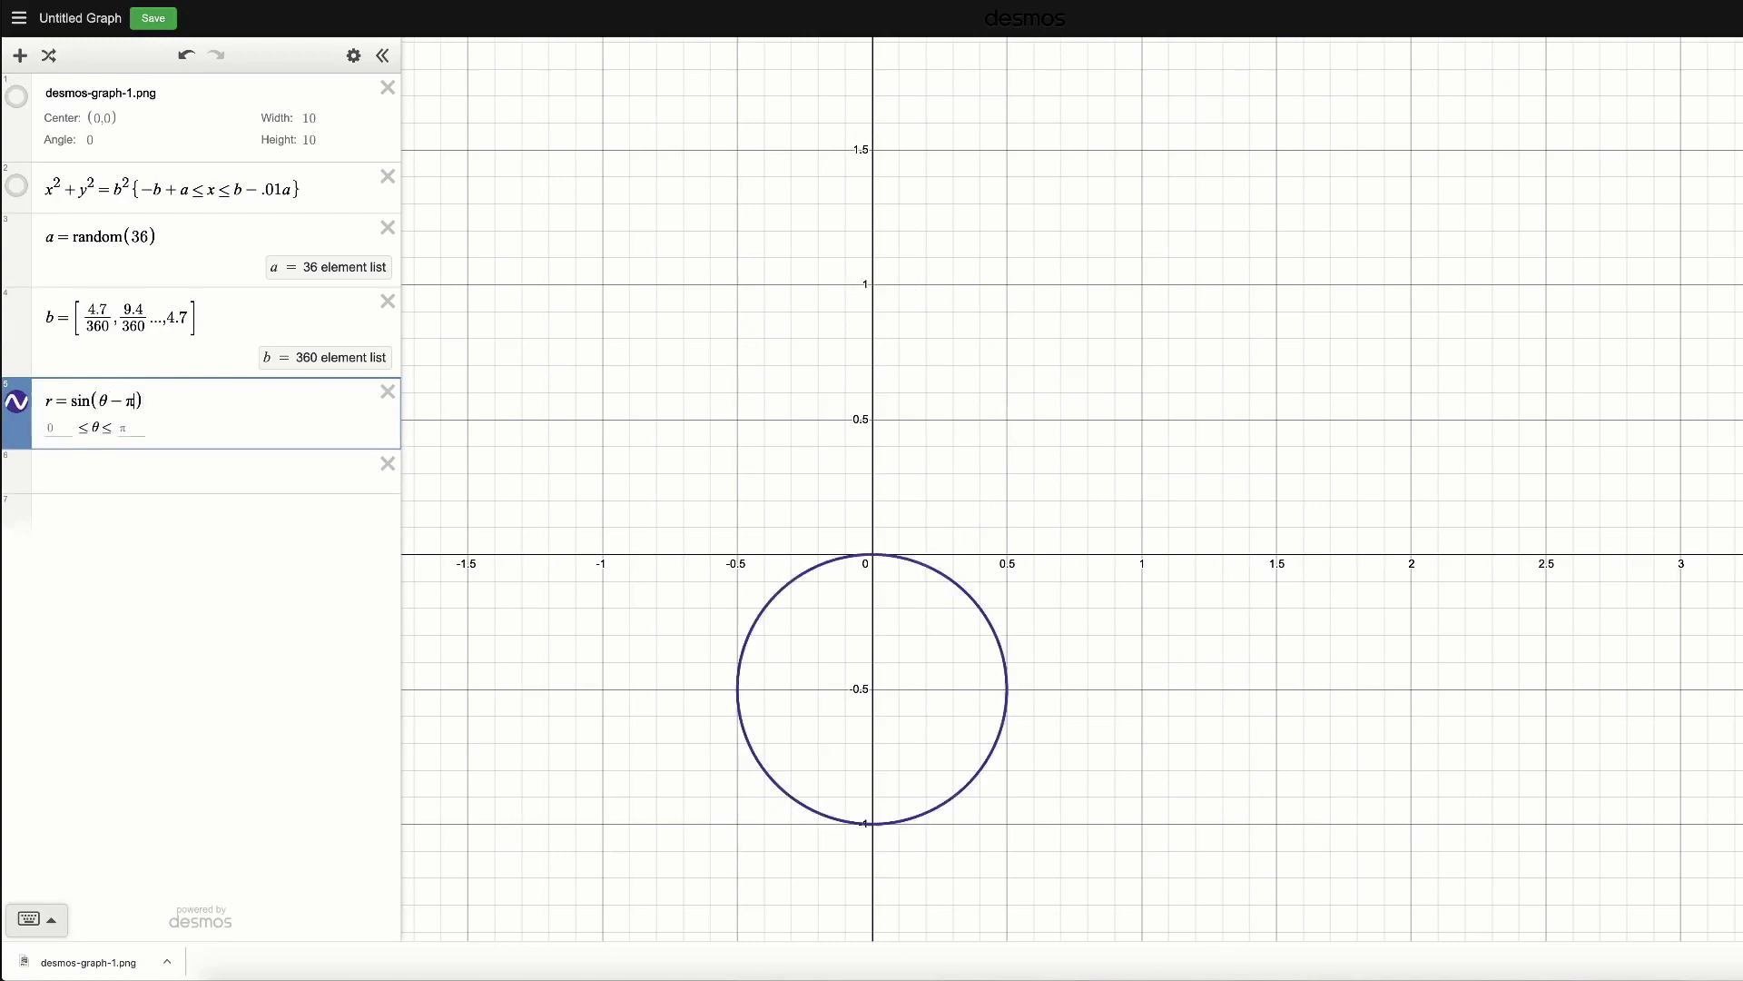
pyautogui.press('Left')
pyautogui.write('/2')
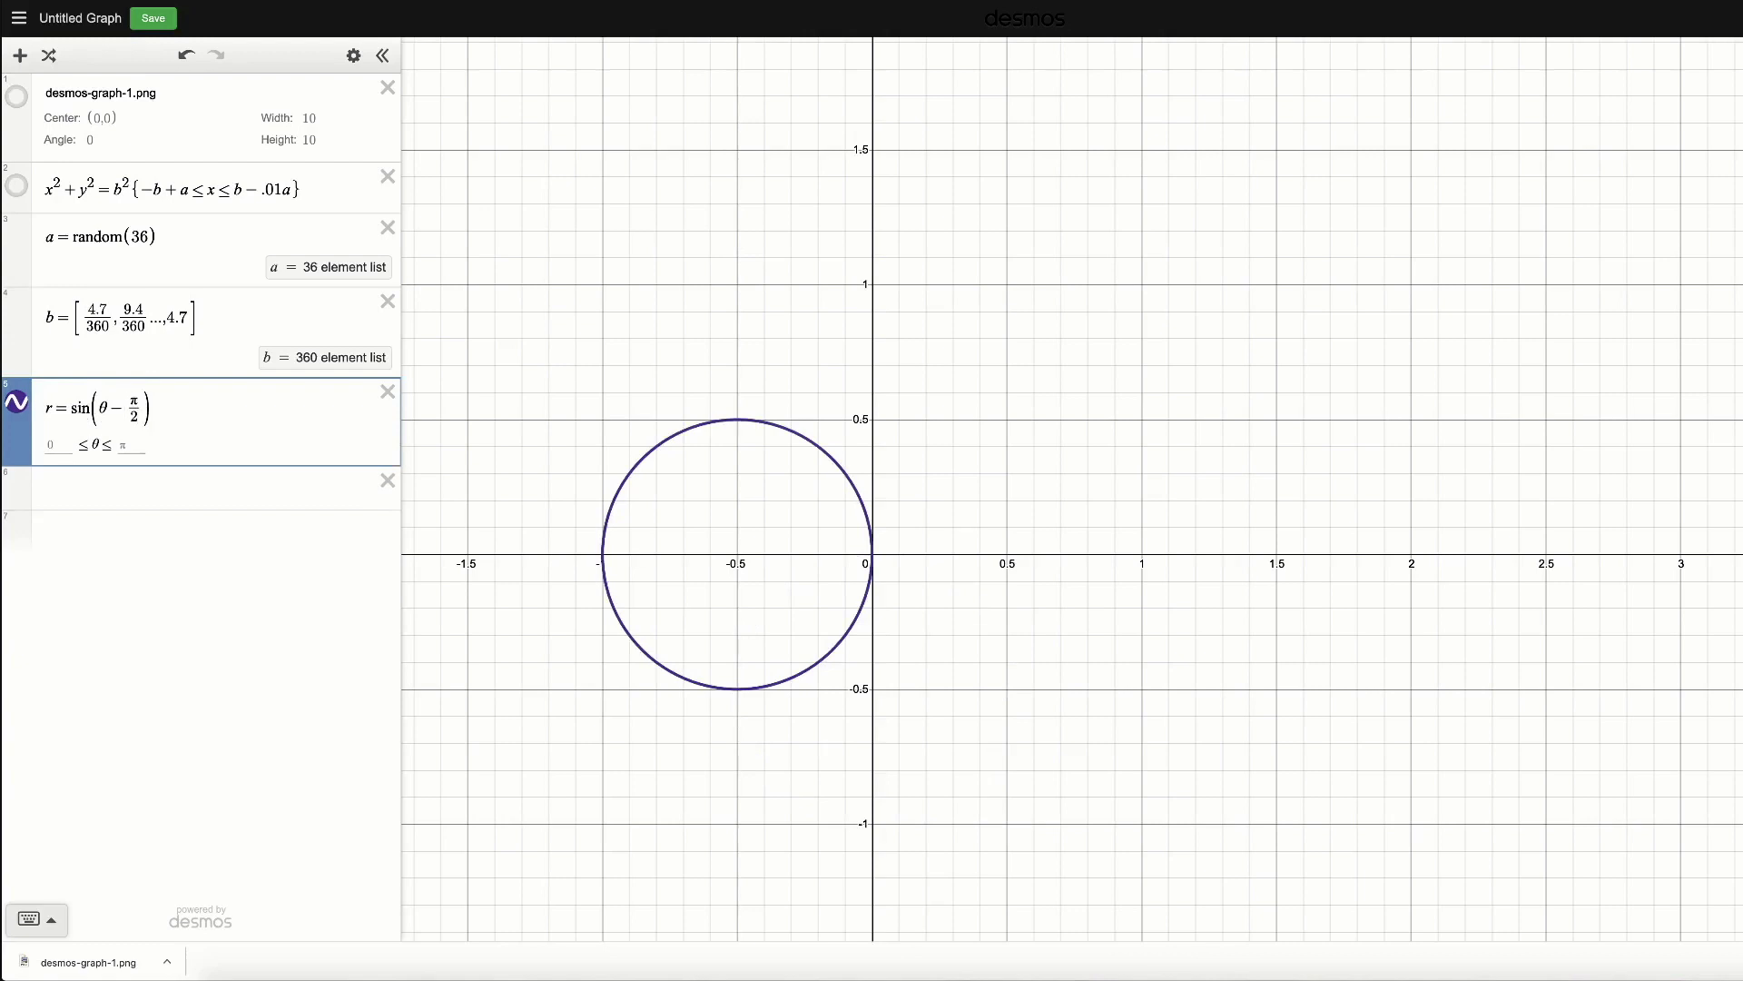
# Try sin(θ+π/2), sin(θπ/2), sin(θπ) and sin(θ+π) in the polar equation, and reduce it to r=sin(θ).
pyautogui.press('BackSpace')
pyautogui.write('+')
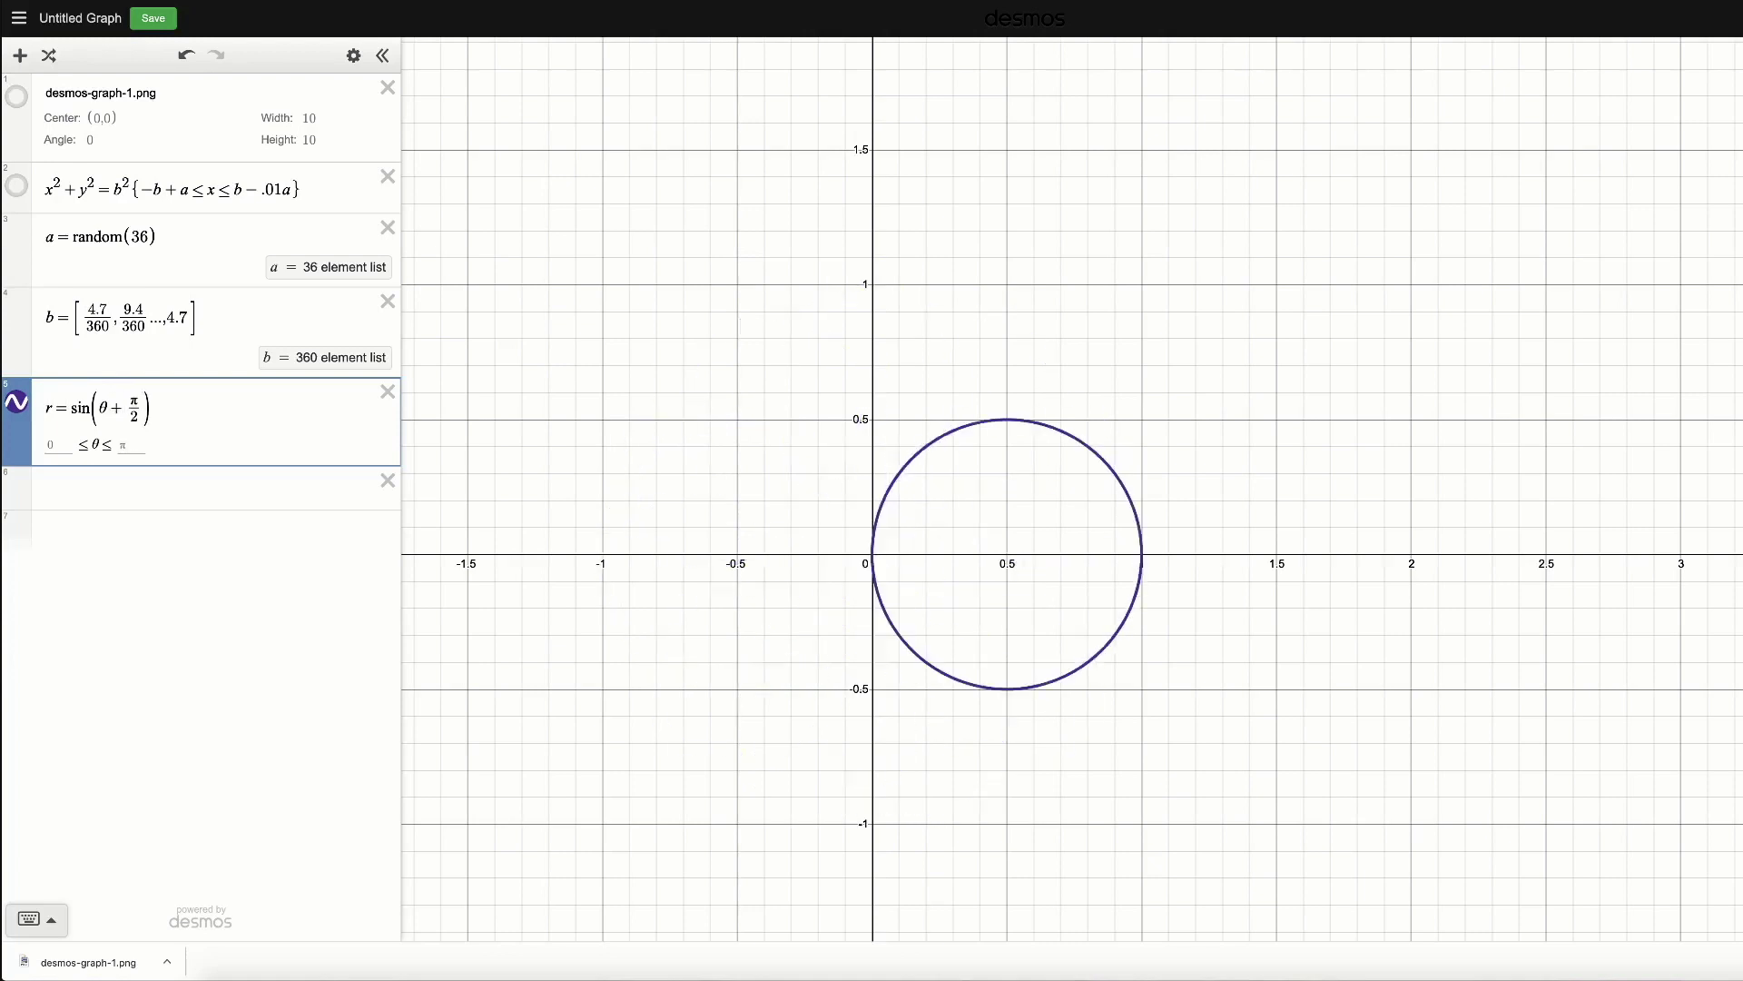
pyautogui.press('BackSpace')
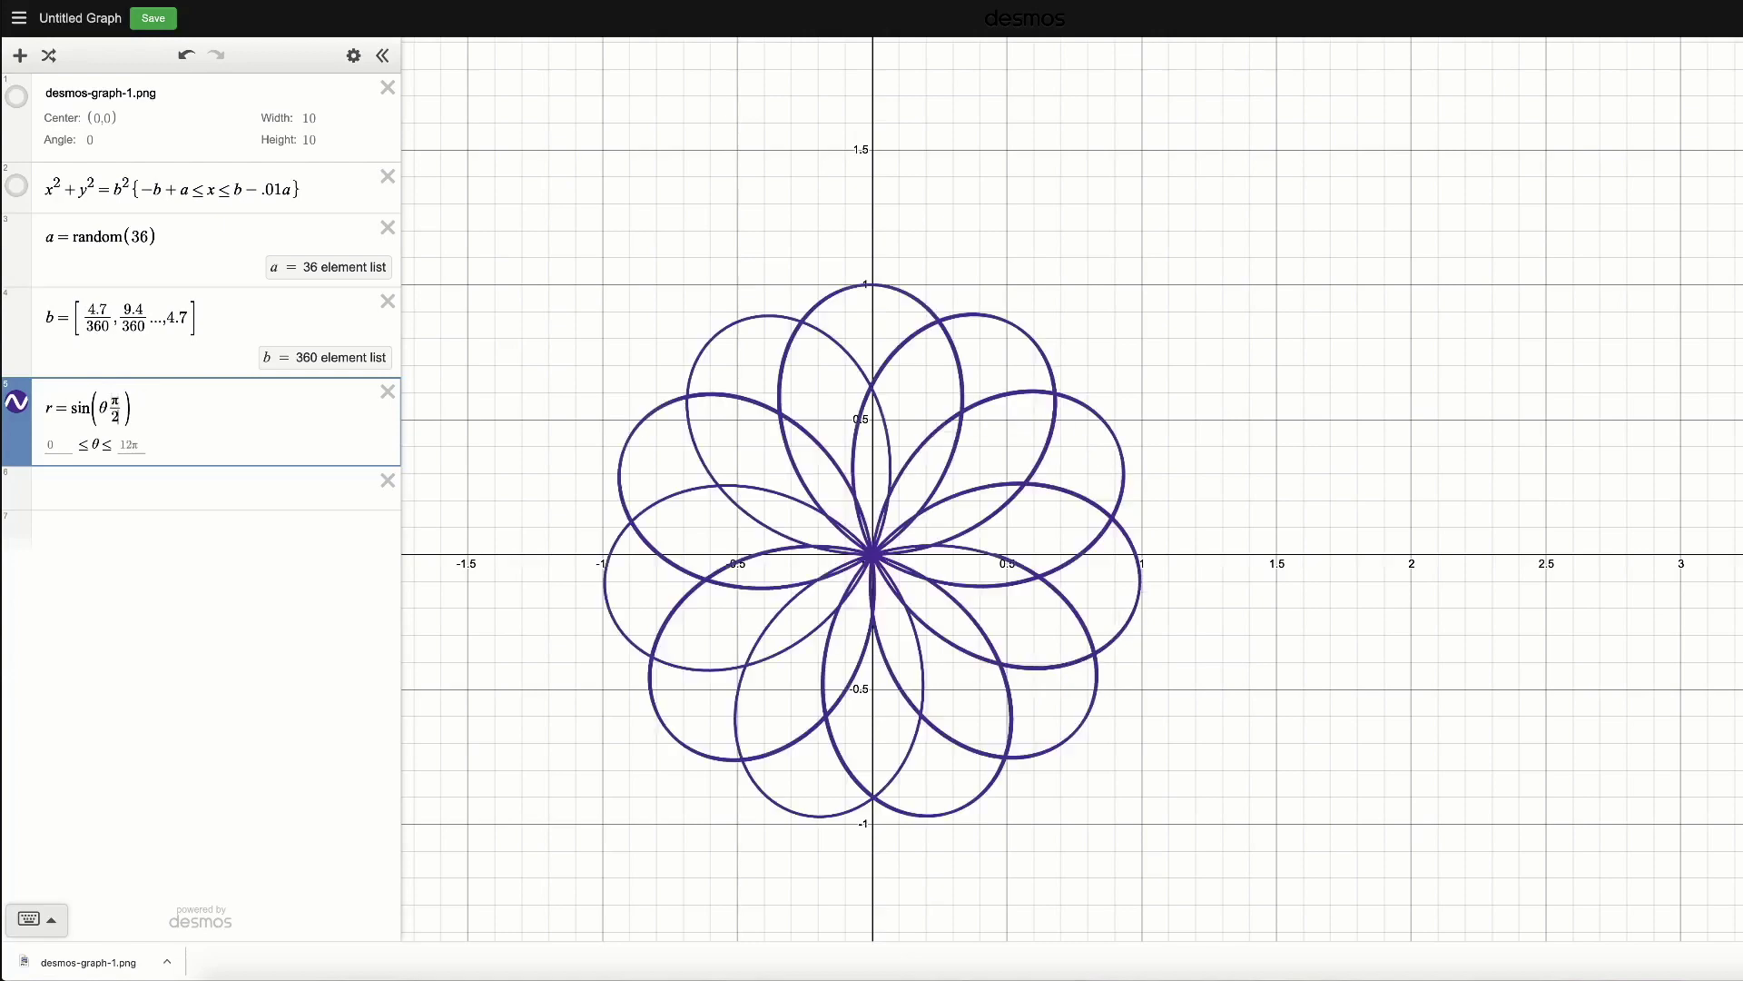
pyautogui.press('BackSpace')
pyautogui.press('BackSpace')
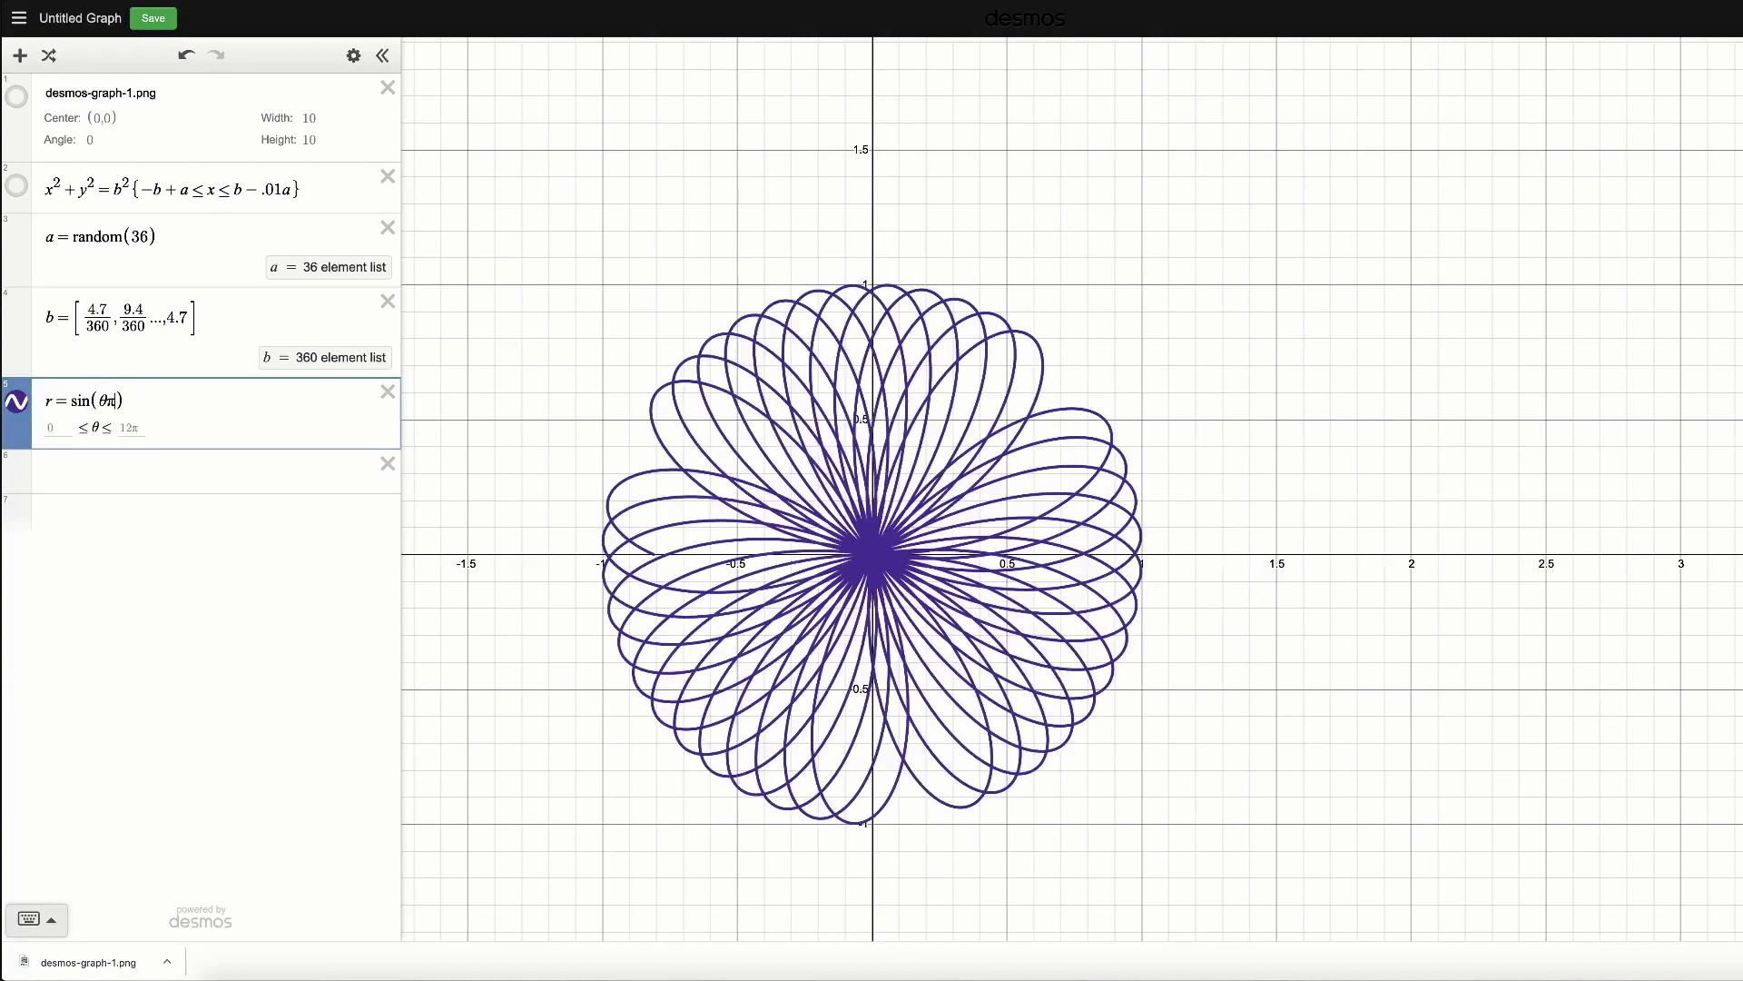
pyautogui.write('+')
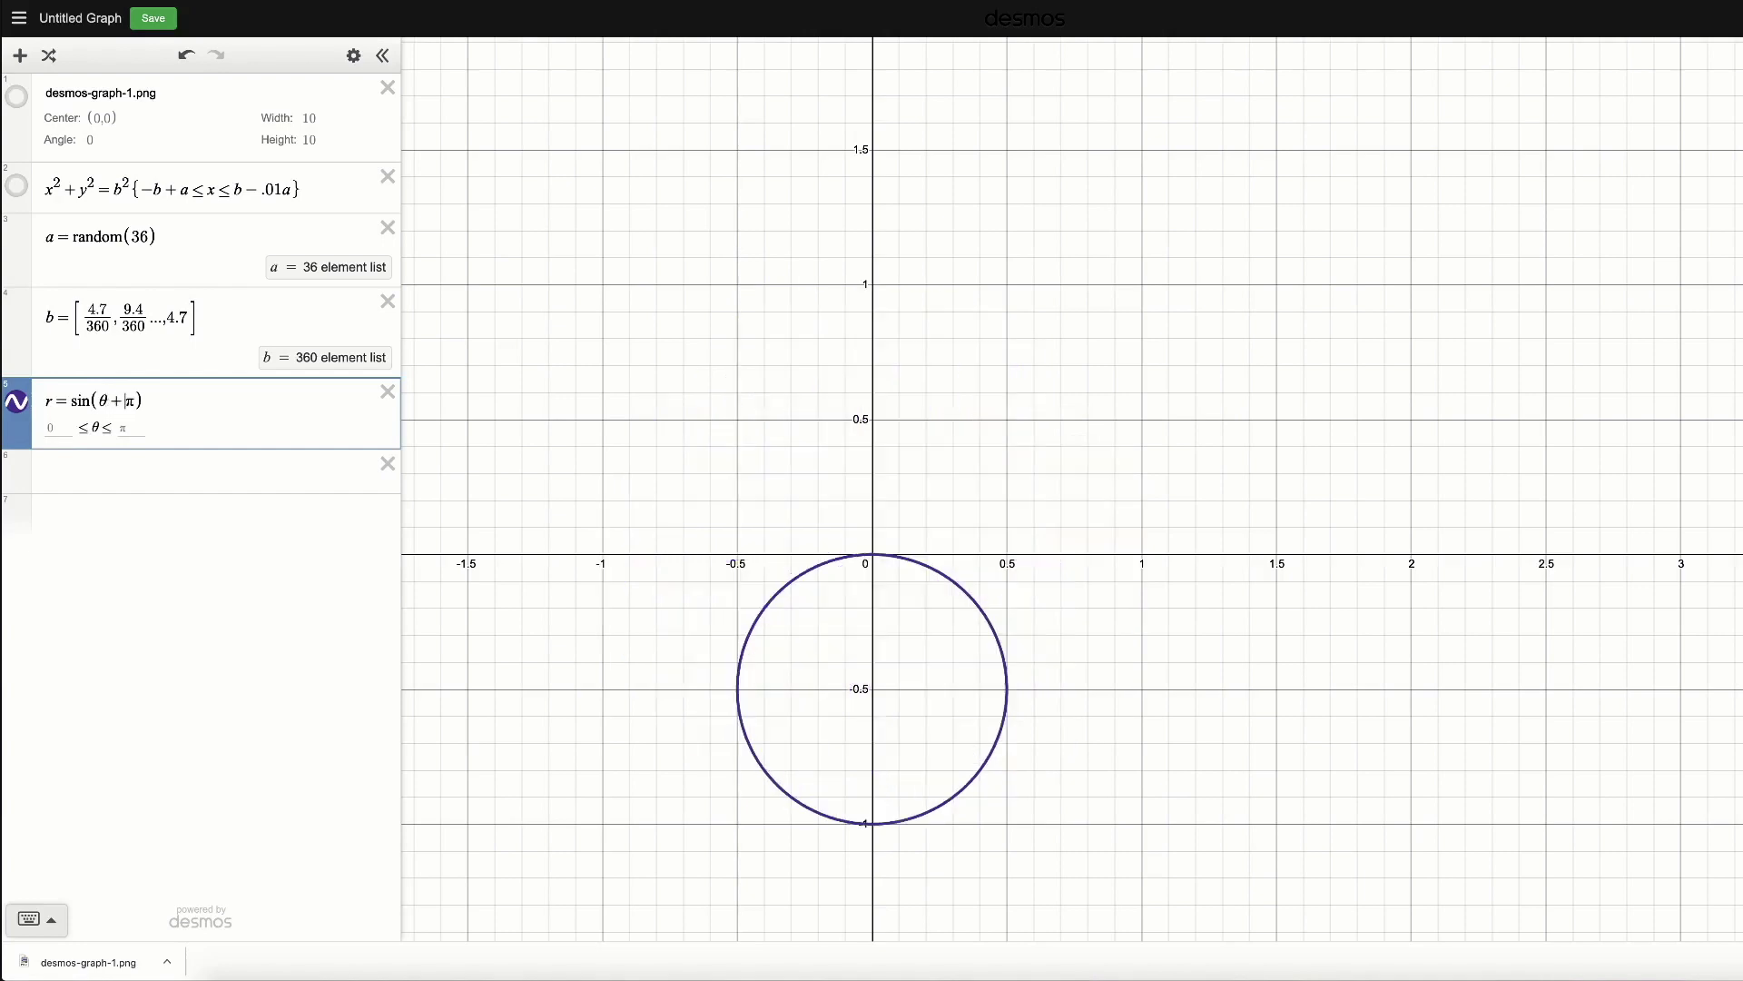
pyautogui.press('BackSpace')
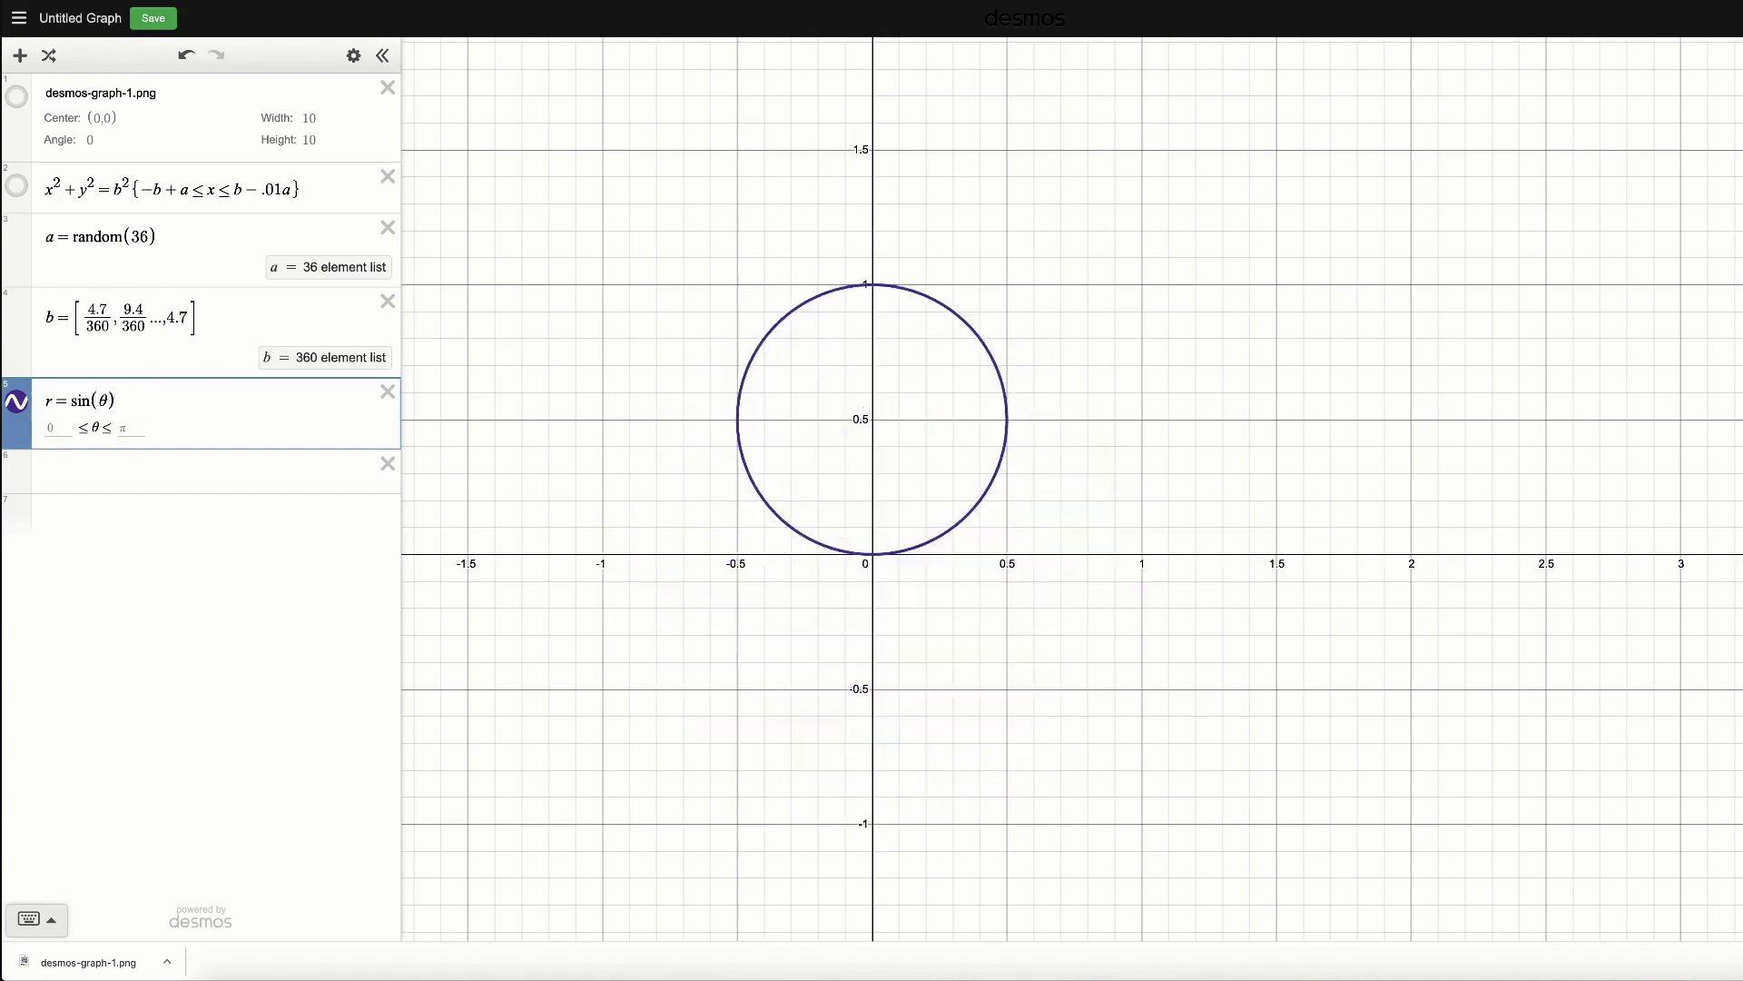
# Try adding a cosine term to r=sin(θ), first cosθ, then cos(θ-π) and cos(θ-π/2).
pyautogui.write('+c')
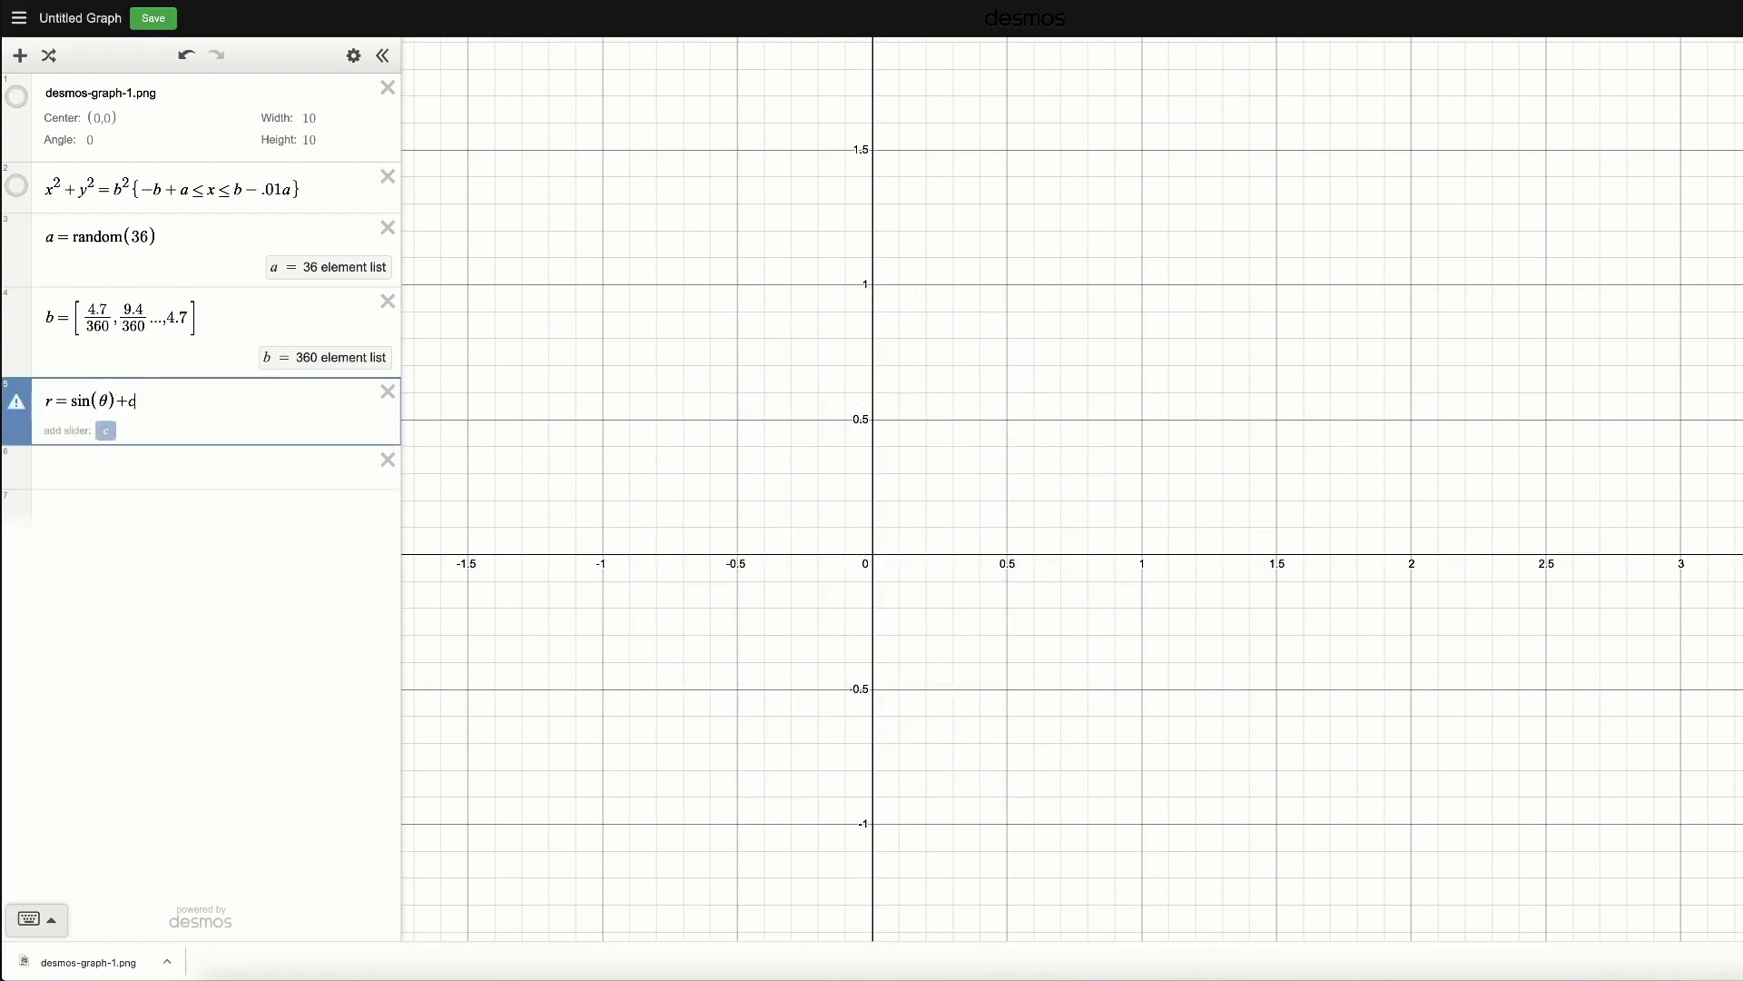
pyautogui.write('ostheta')
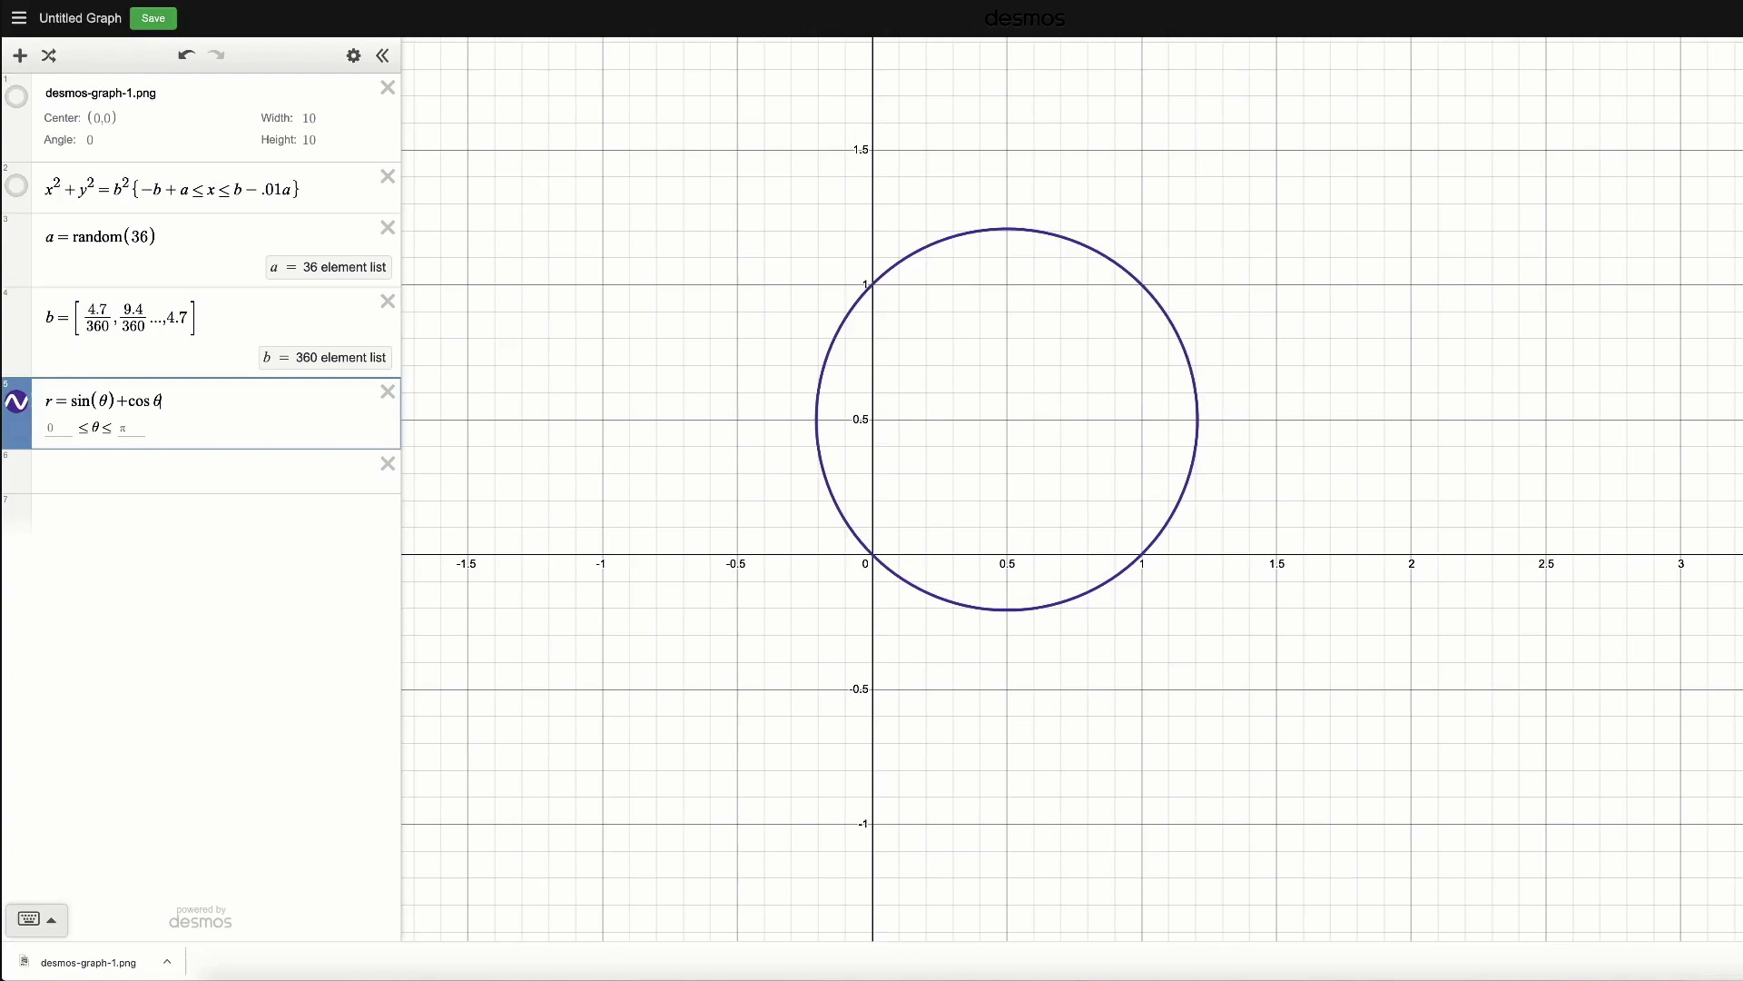
pyautogui.press('Left')
pyautogui.write('(')
pyautogui.press('BackSpace')
pyautogui.write('(')
pyautogui.write('-pi')
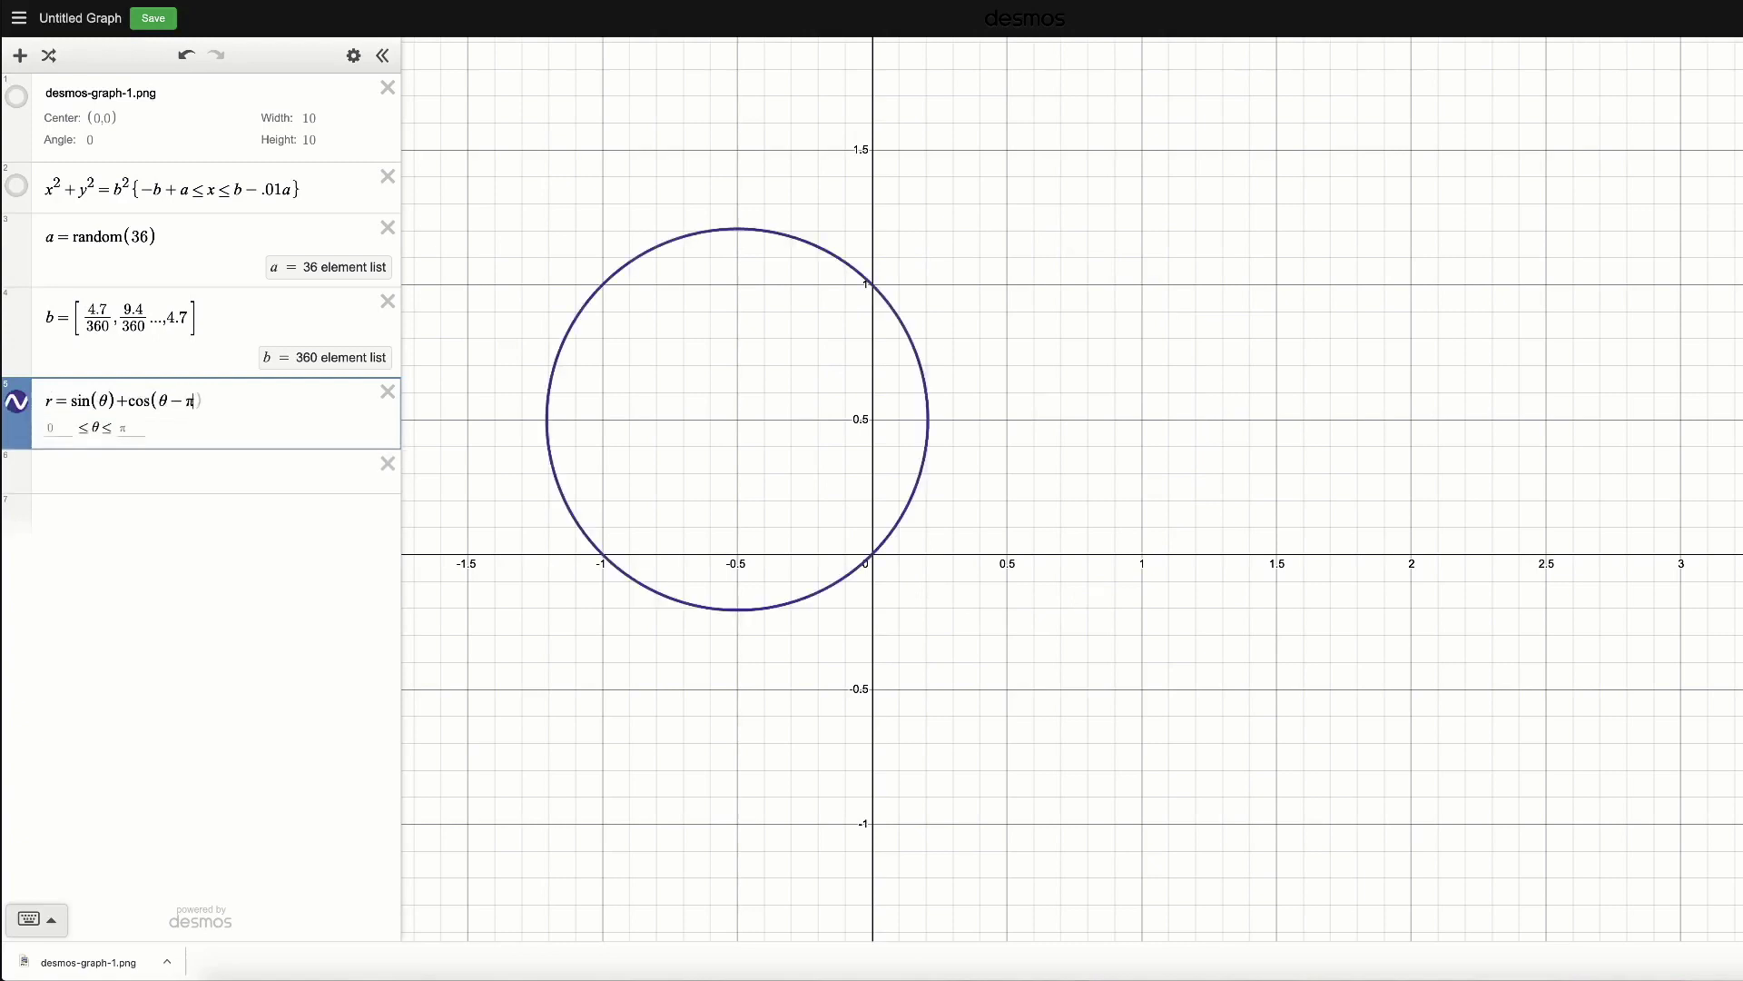
pyautogui.write(')')
pyautogui.write('/2')
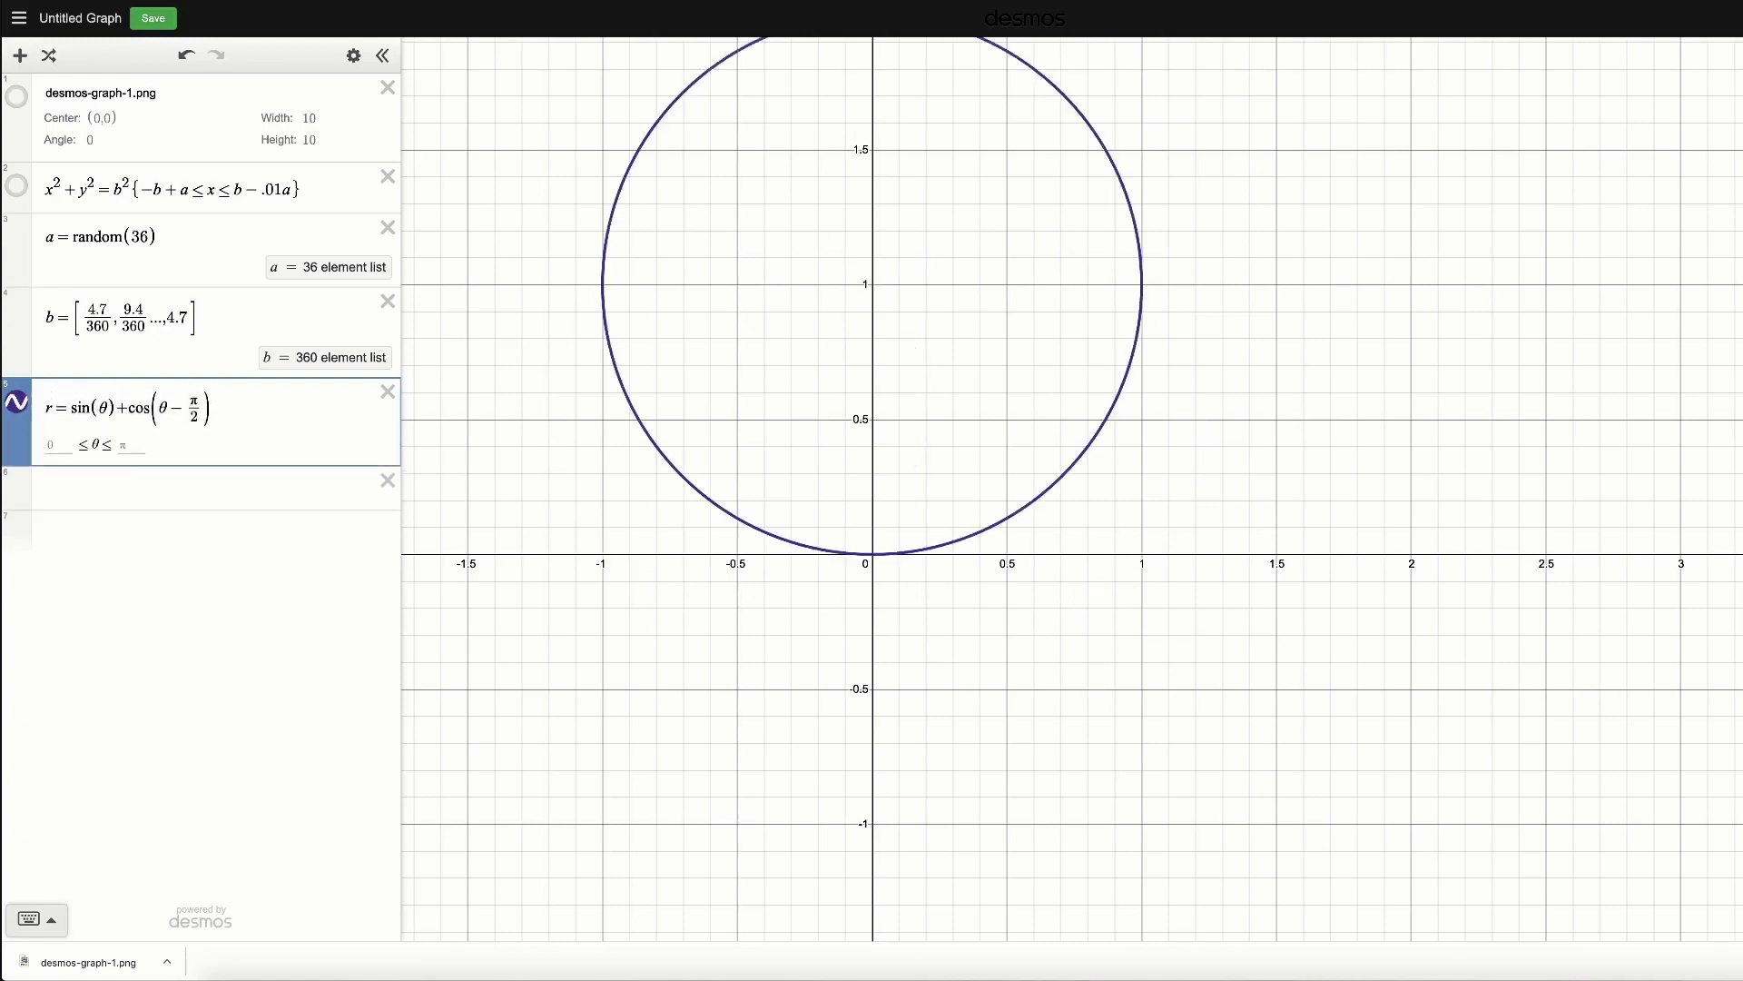
# Try denominators 4 through 9 under π in the cosine's phase shift, and remove the denominator to leave cos(θ-π).
pyautogui.press('BackSpace')
pyautogui.write('4')
pyautogui.press('BackSpace')
pyautogui.write('5')
pyautogui.press('BackSpace')
pyautogui.write('6')
pyautogui.press('BackSpace')
pyautogui.write('7')
pyautogui.press('BackSpace')
pyautogui.write('8')
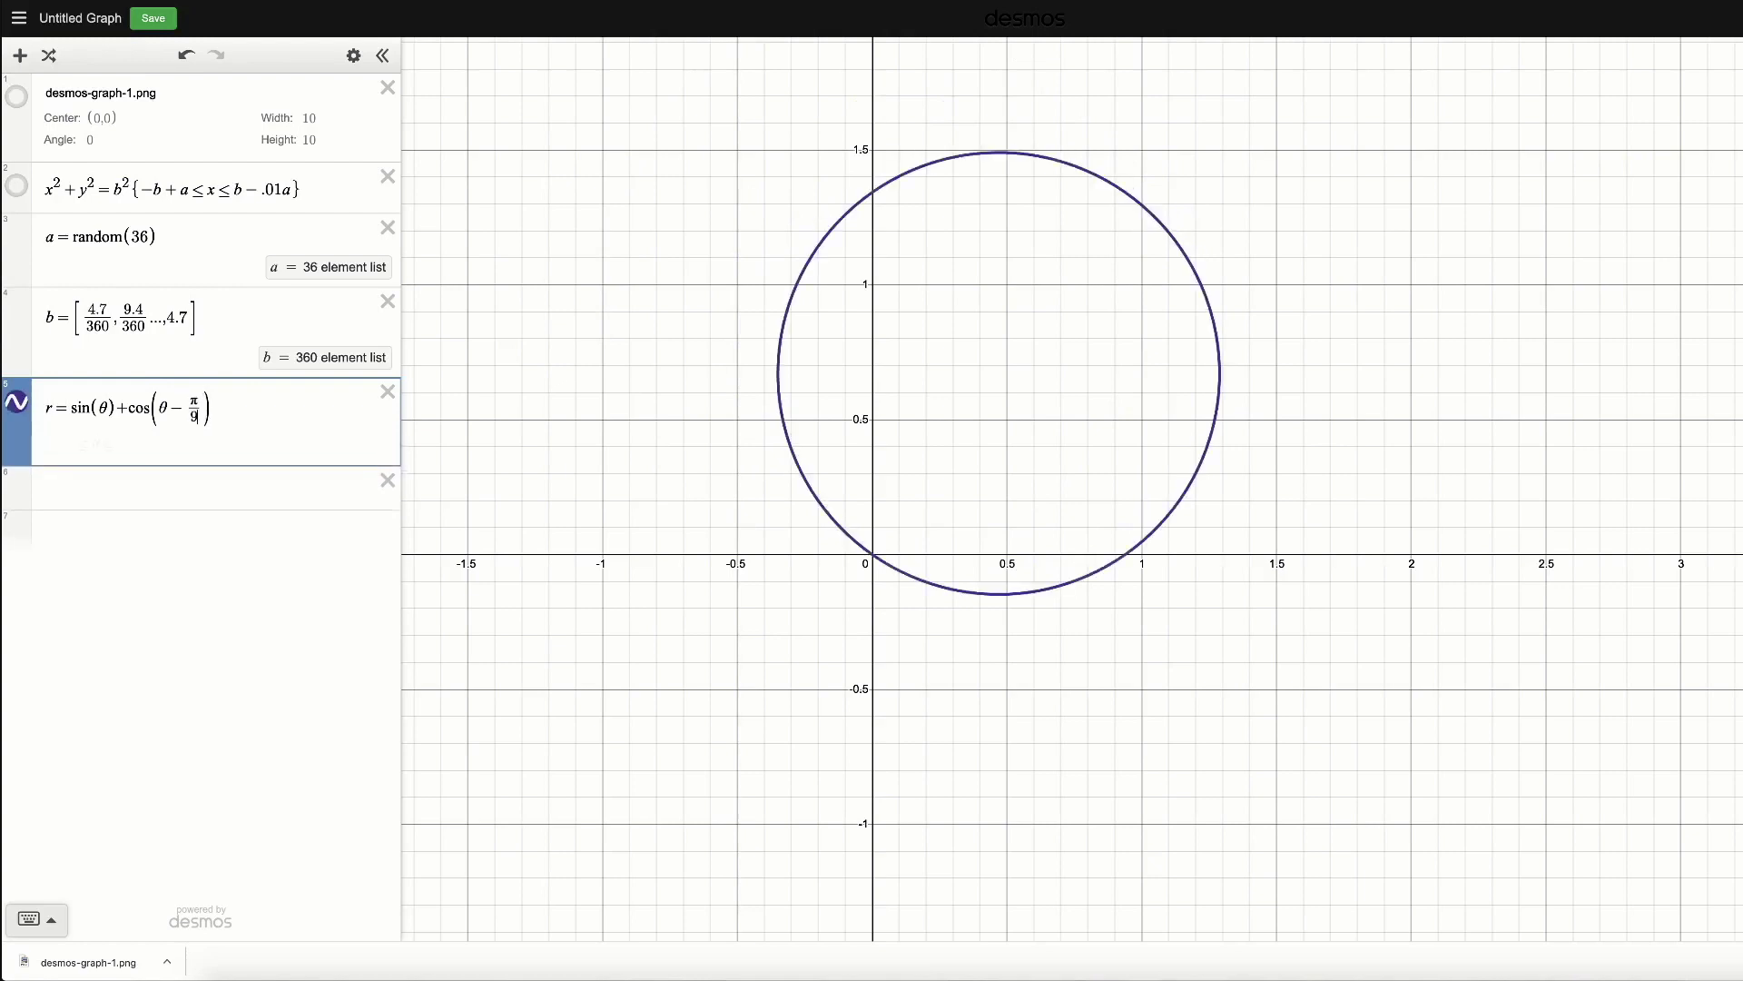
pyautogui.press('BackSpace')
pyautogui.write('9')
pyautogui.press('BackSpace')
pyautogui.press('BackSpace')
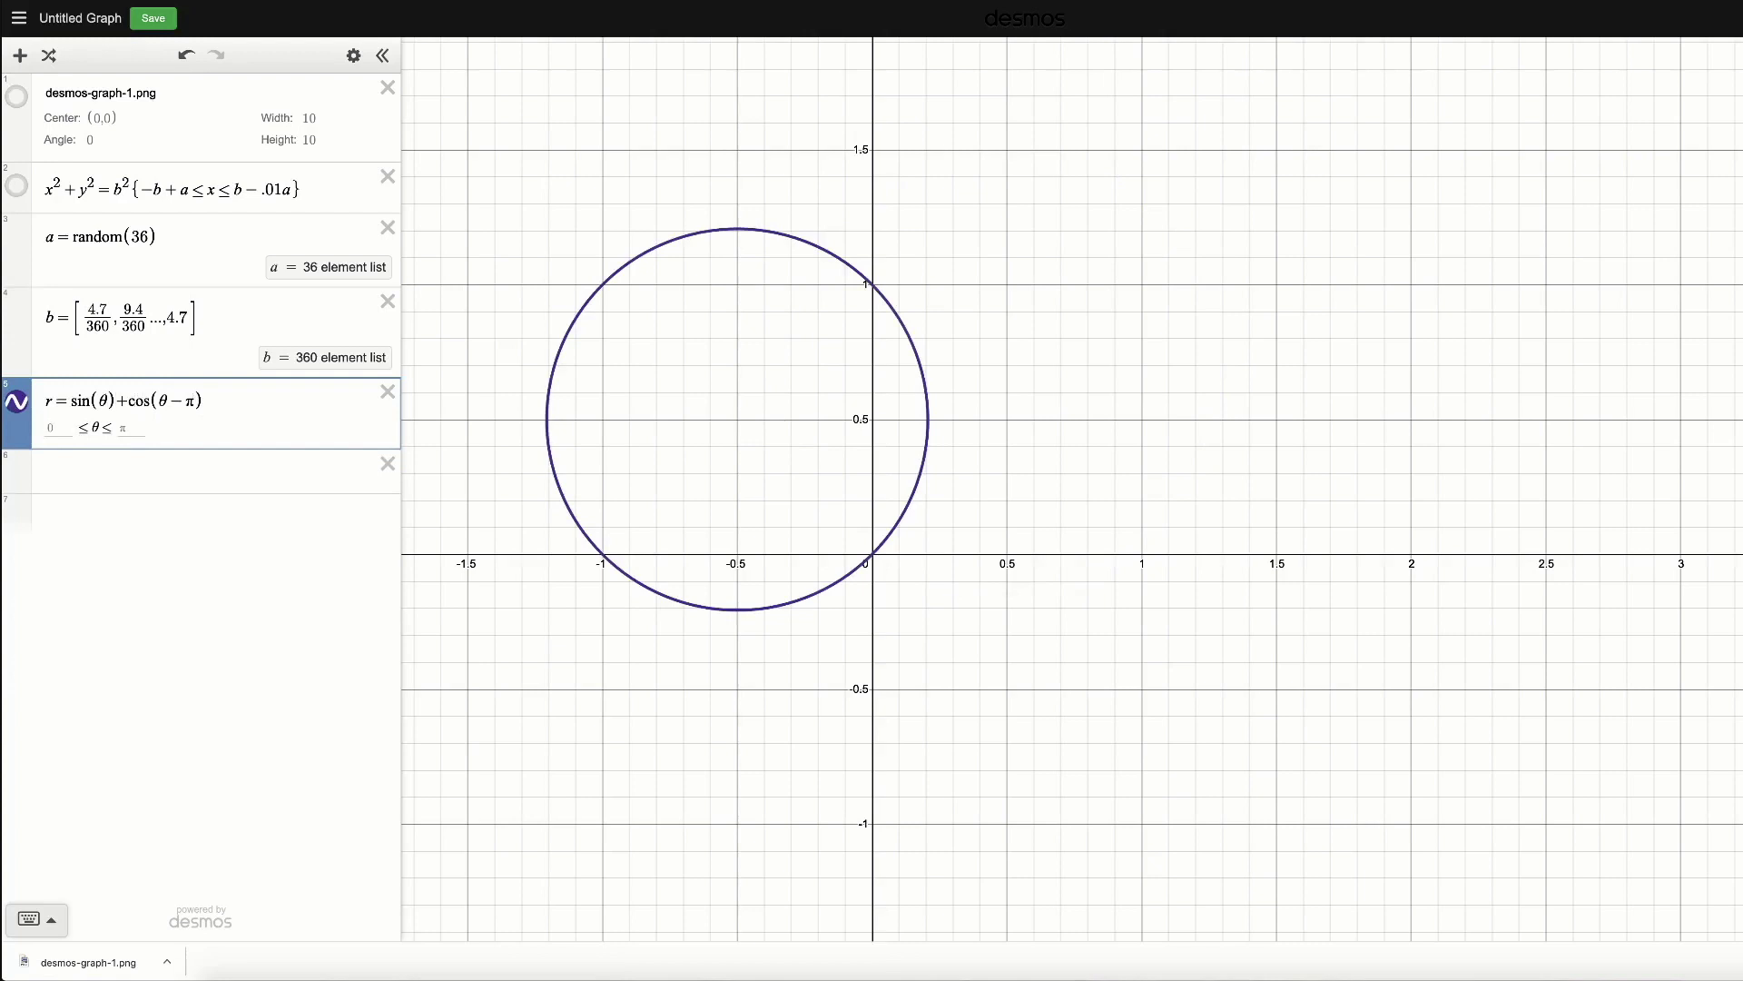
# Try subtracting π inside the sine term as well, and remove that shift.
pyautogui.write('-pi')
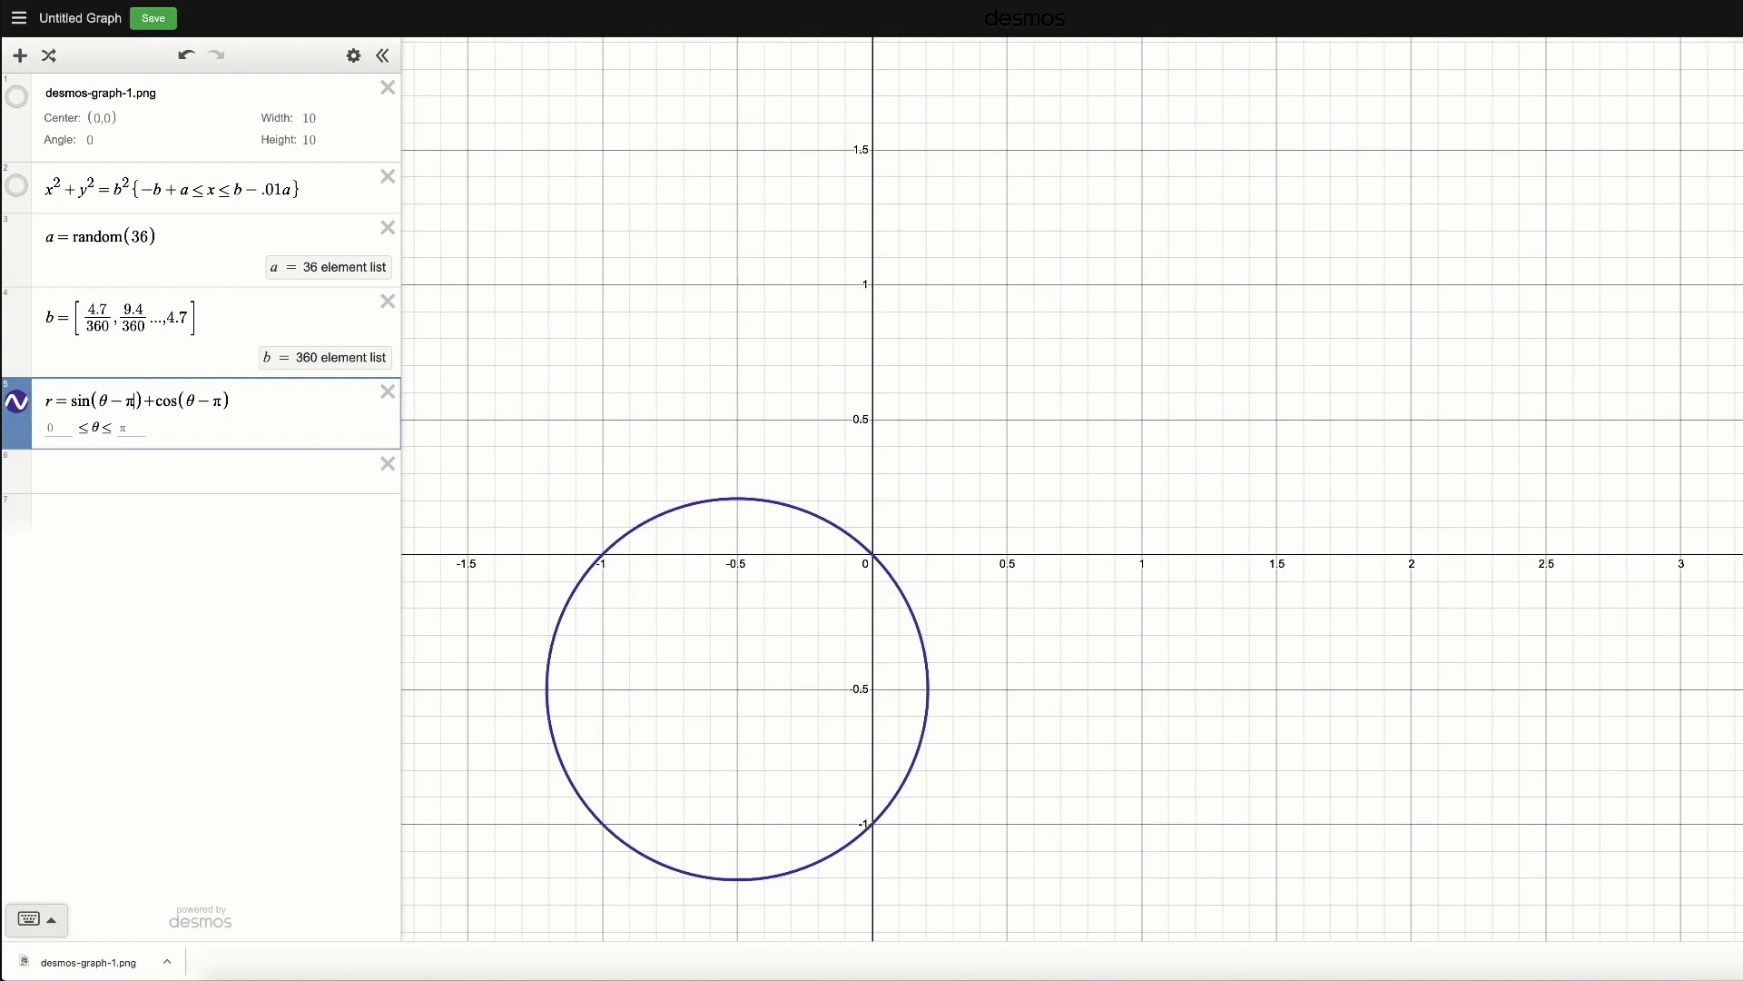
pyautogui.press('BackSpace')
pyautogui.press('BackSpace')
pyautogui.press('BackSpace')
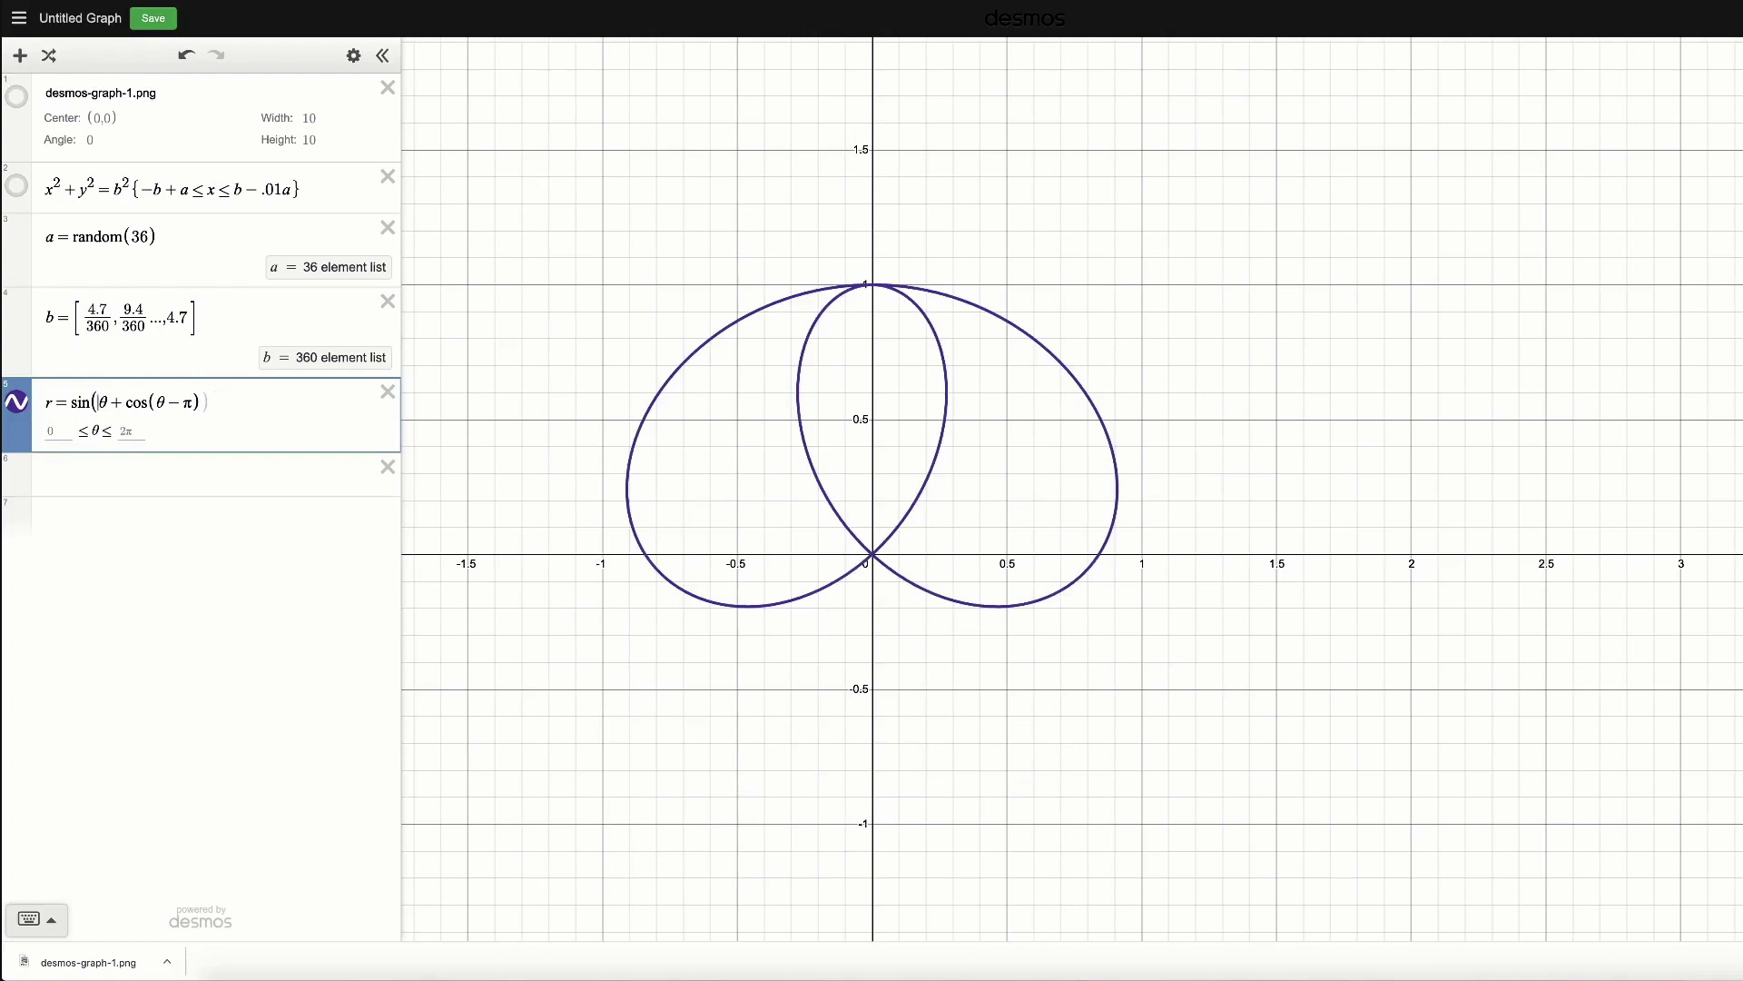
# Replace the whole polar equation with the circle r=4.7 and fit the circle in the graph view.
pyautogui.press('BackSpace')
pyautogui.press('BackSpace')
pyautogui.press('BackSpace')
pyautogui.press('BackSpace')
pyautogui.press('BackSpace')
pyautogui.press('BackSpace')
pyautogui.press('BackSpace')
pyautogui.press('BackSpace')
pyautogui.press('BackSpace')
pyautogui.press('BackSpace')
pyautogui.press('BackSpace')
pyautogui.press('BackSpace')
pyautogui.press('BackSpace')
pyautogui.press('BackSpace')
pyautogui.press('BackSpace')
pyautogui.write('=4.')
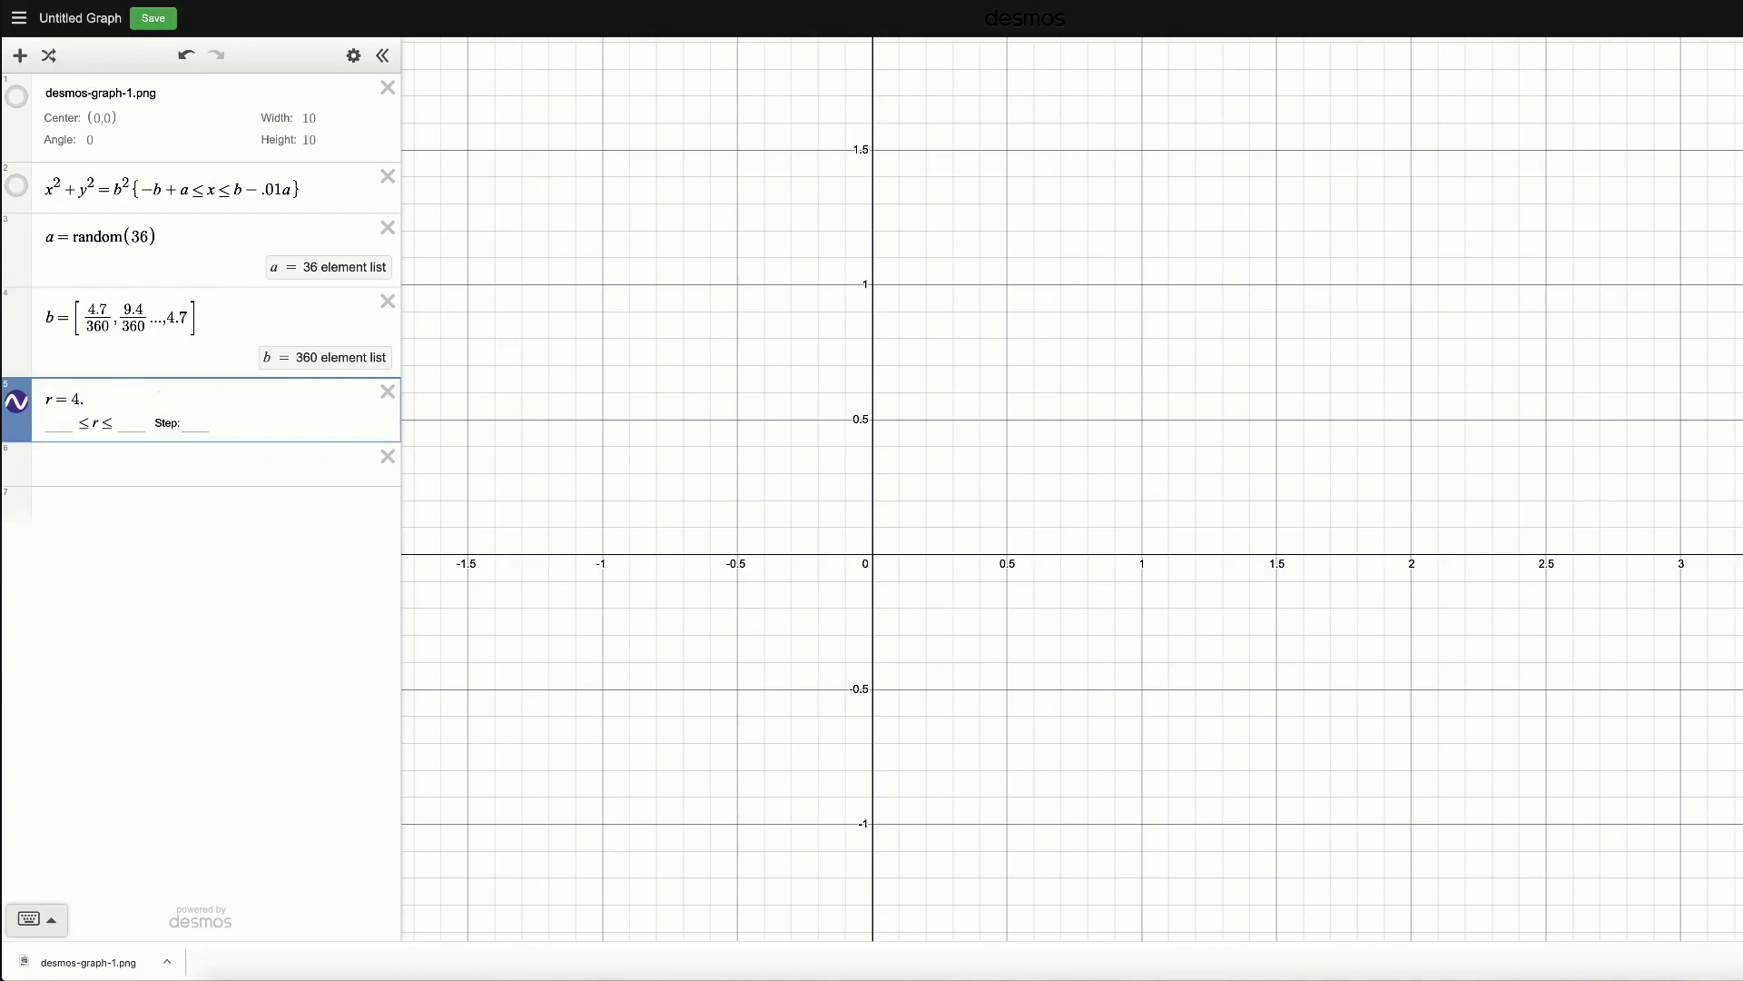
pyautogui.write('7')
pyautogui.scroll(-5, 817, 603)
pyautogui.moveTo(787, 591); pyautogui.dragTo(941, 575)
pyautogui.moveTo(864, 662); pyautogui.dragTo(841, 566)
pyautogui.scroll(2, 862, 649)
pyautogui.scroll(-3, 860, 647)
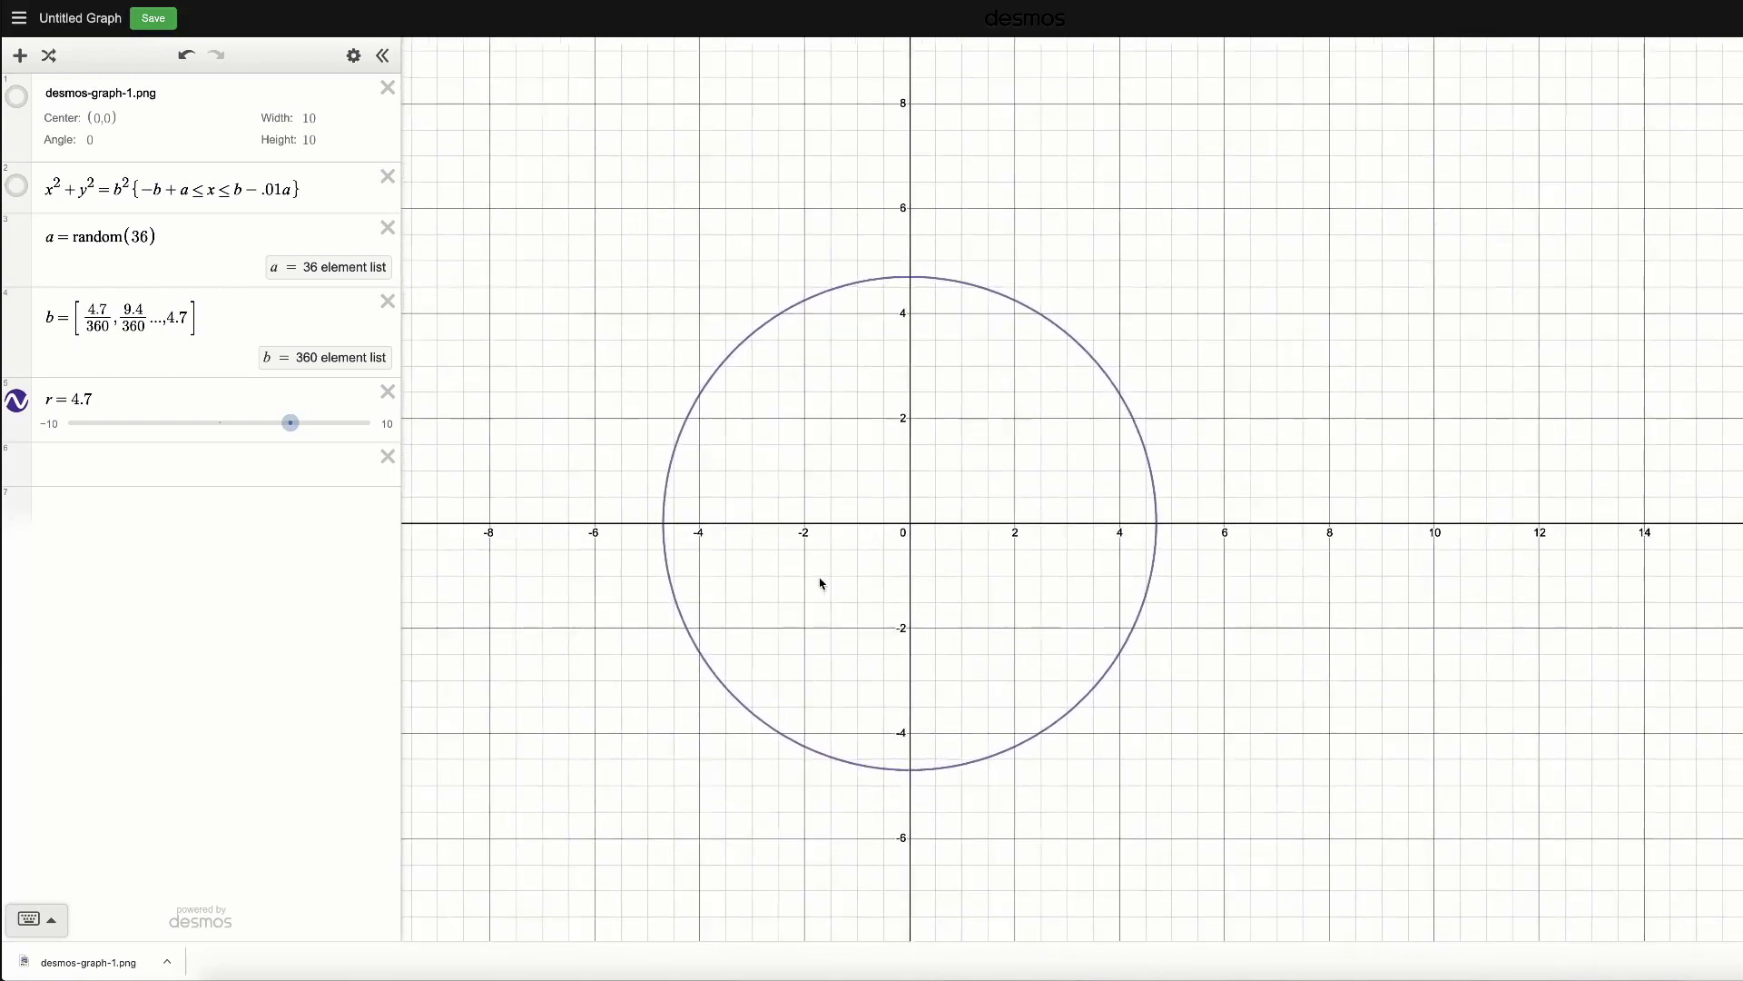
# Replace 4.7 with list b in the polar equation and append a θ restriction with a less-than sign on each side.
pyautogui.doubleClick(101, 397)
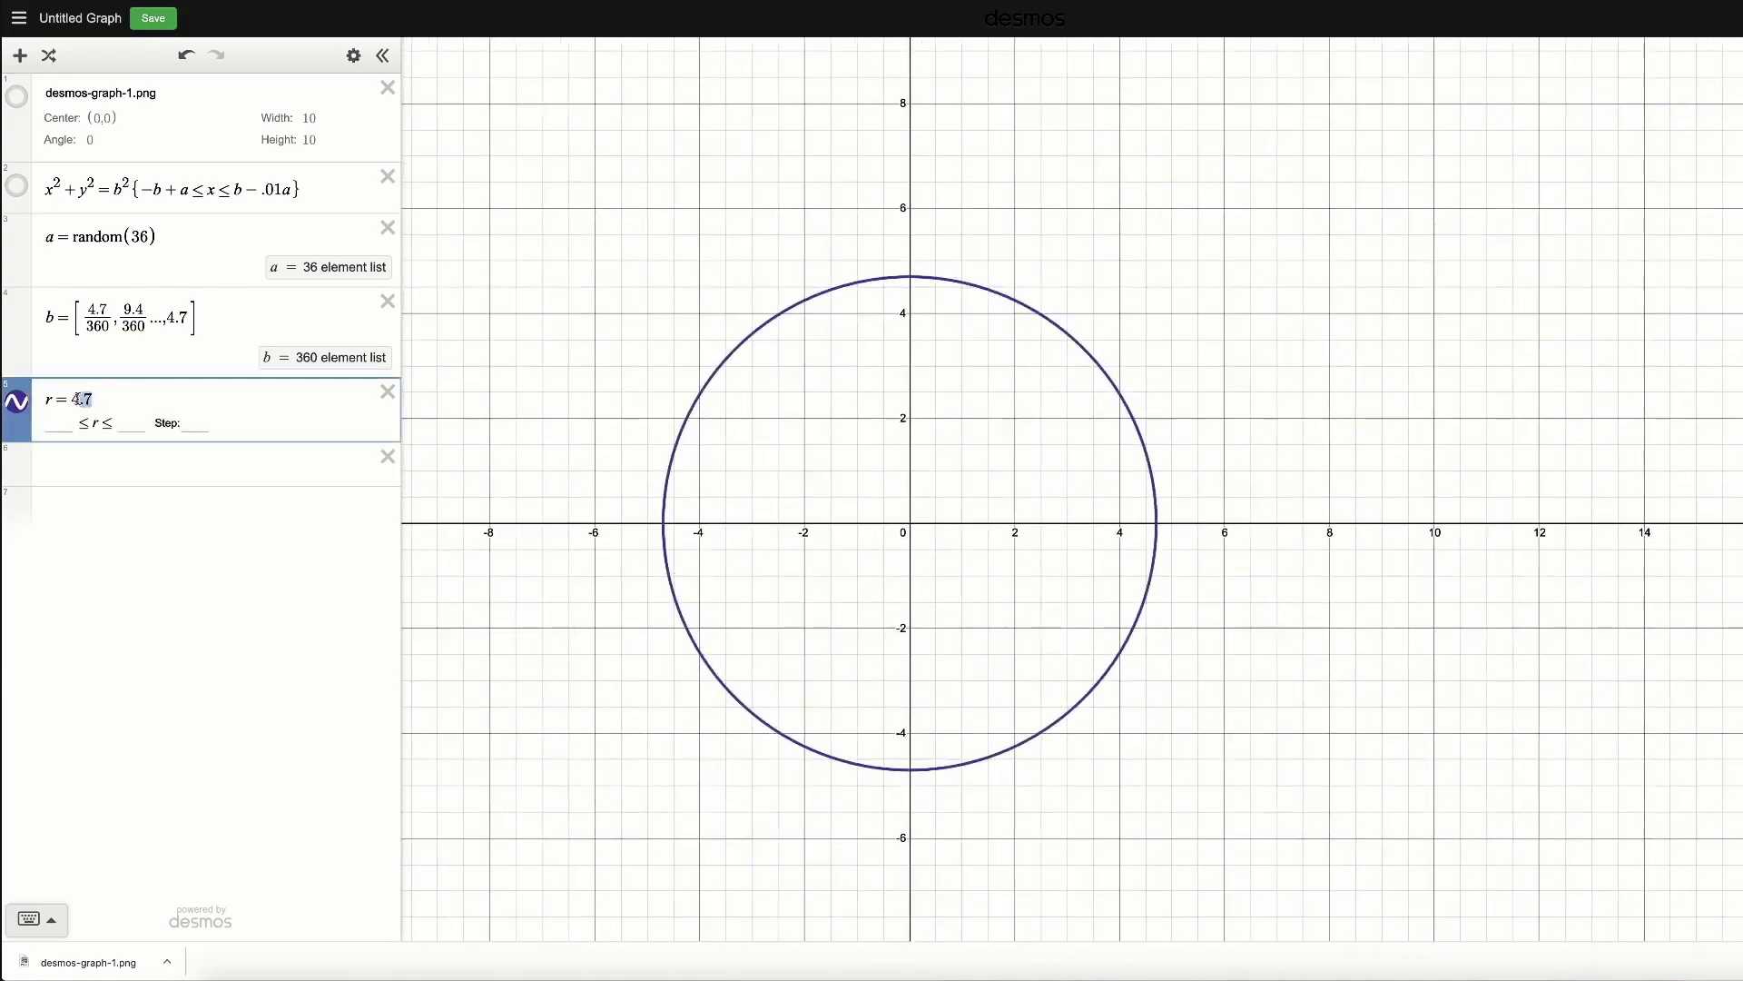
pyautogui.write('b')
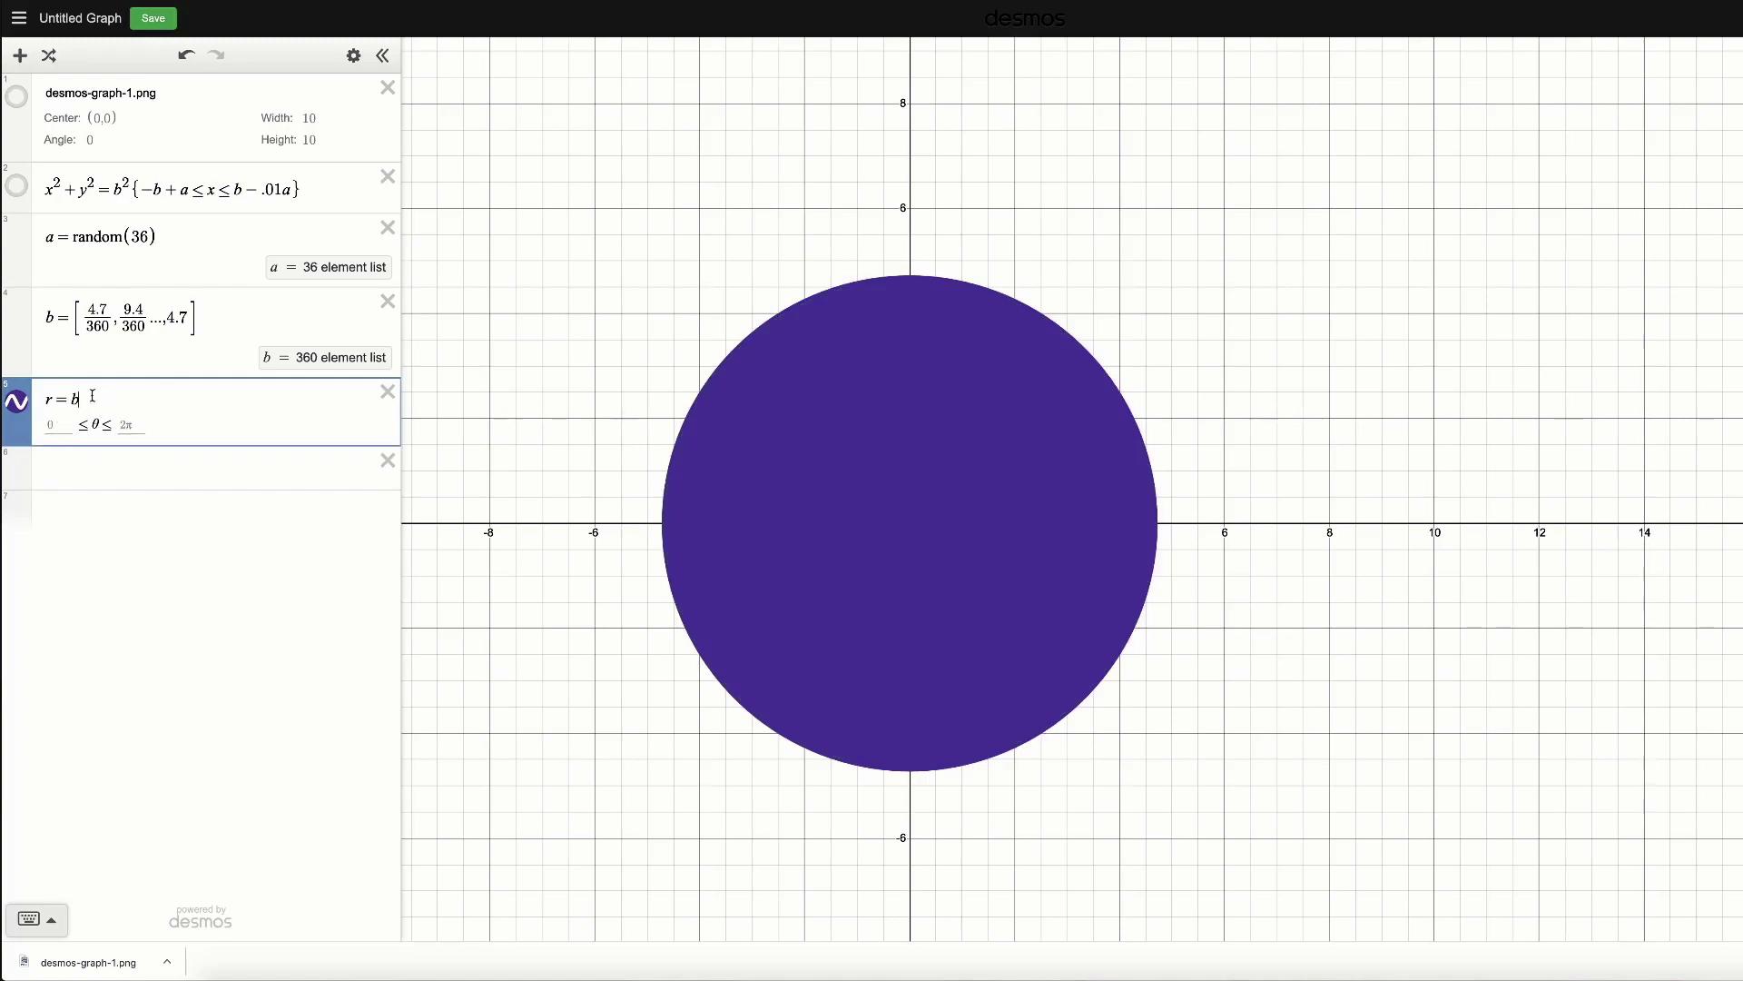
pyautogui.write('{')
pyautogui.write('theta')
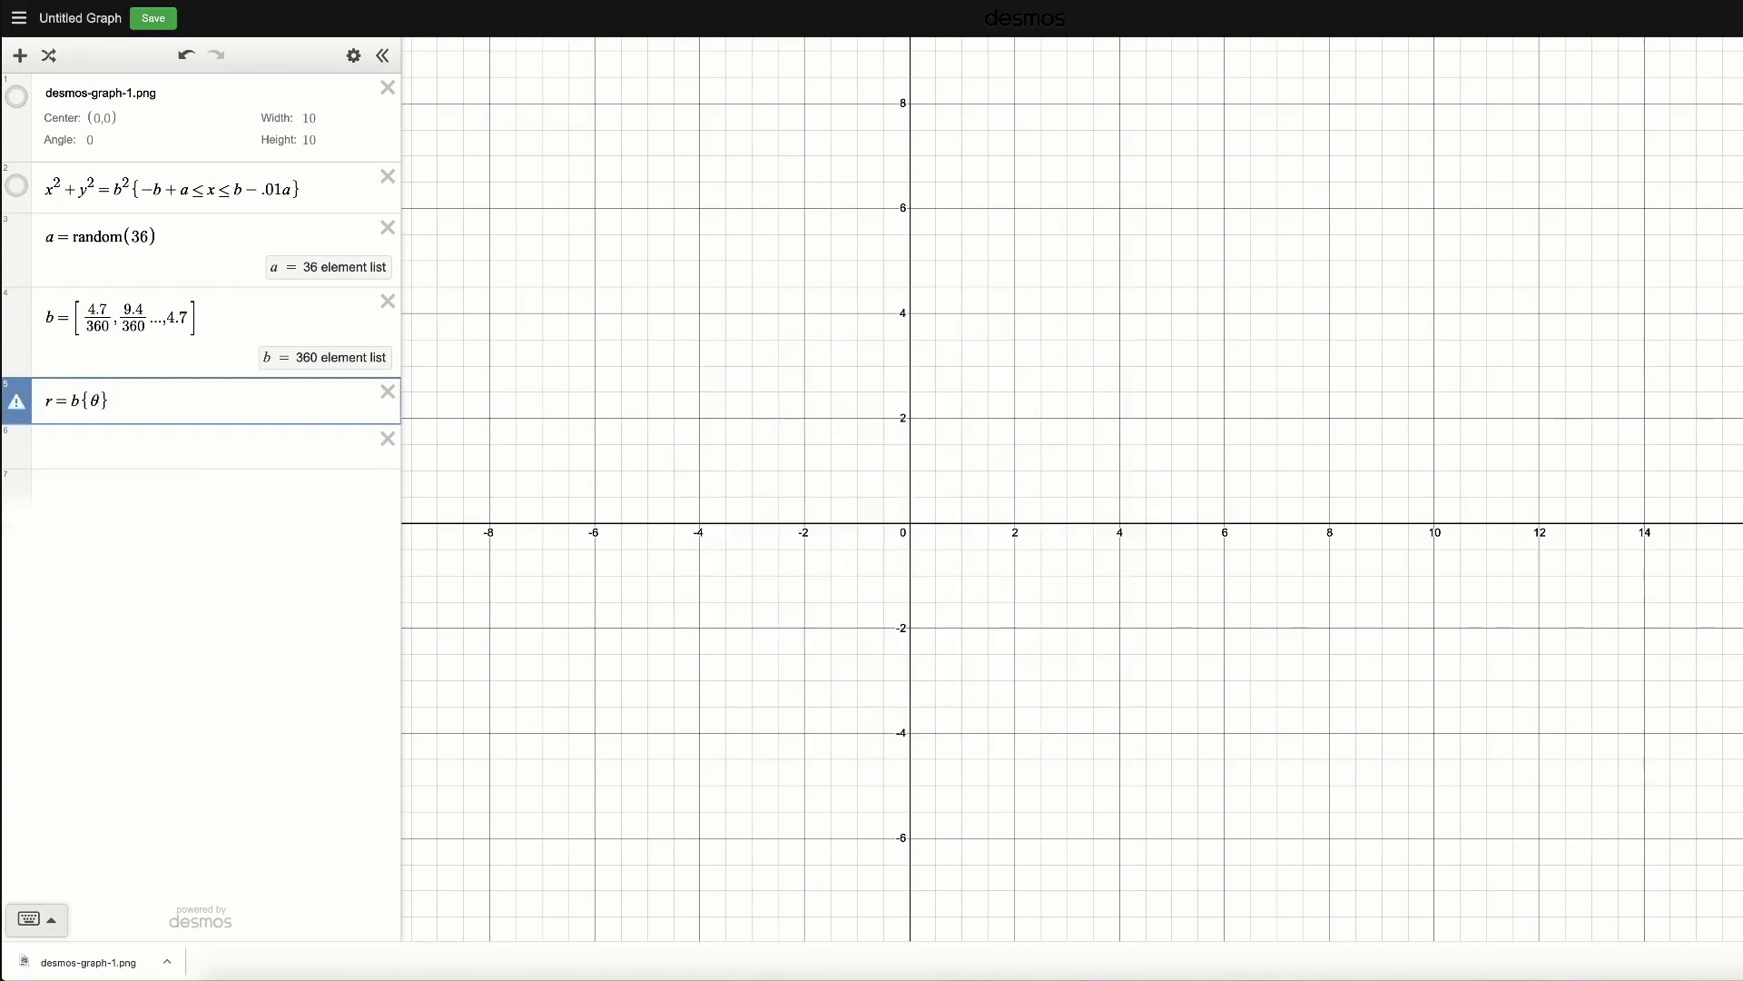
pyautogui.write('<')
pyautogui.press('Left')
pyautogui.press('Left')
pyautogui.write('<')
# Change list a to random(360) and complete the polar restriction as 0<θ<2π.
pyautogui.click(150, 237)
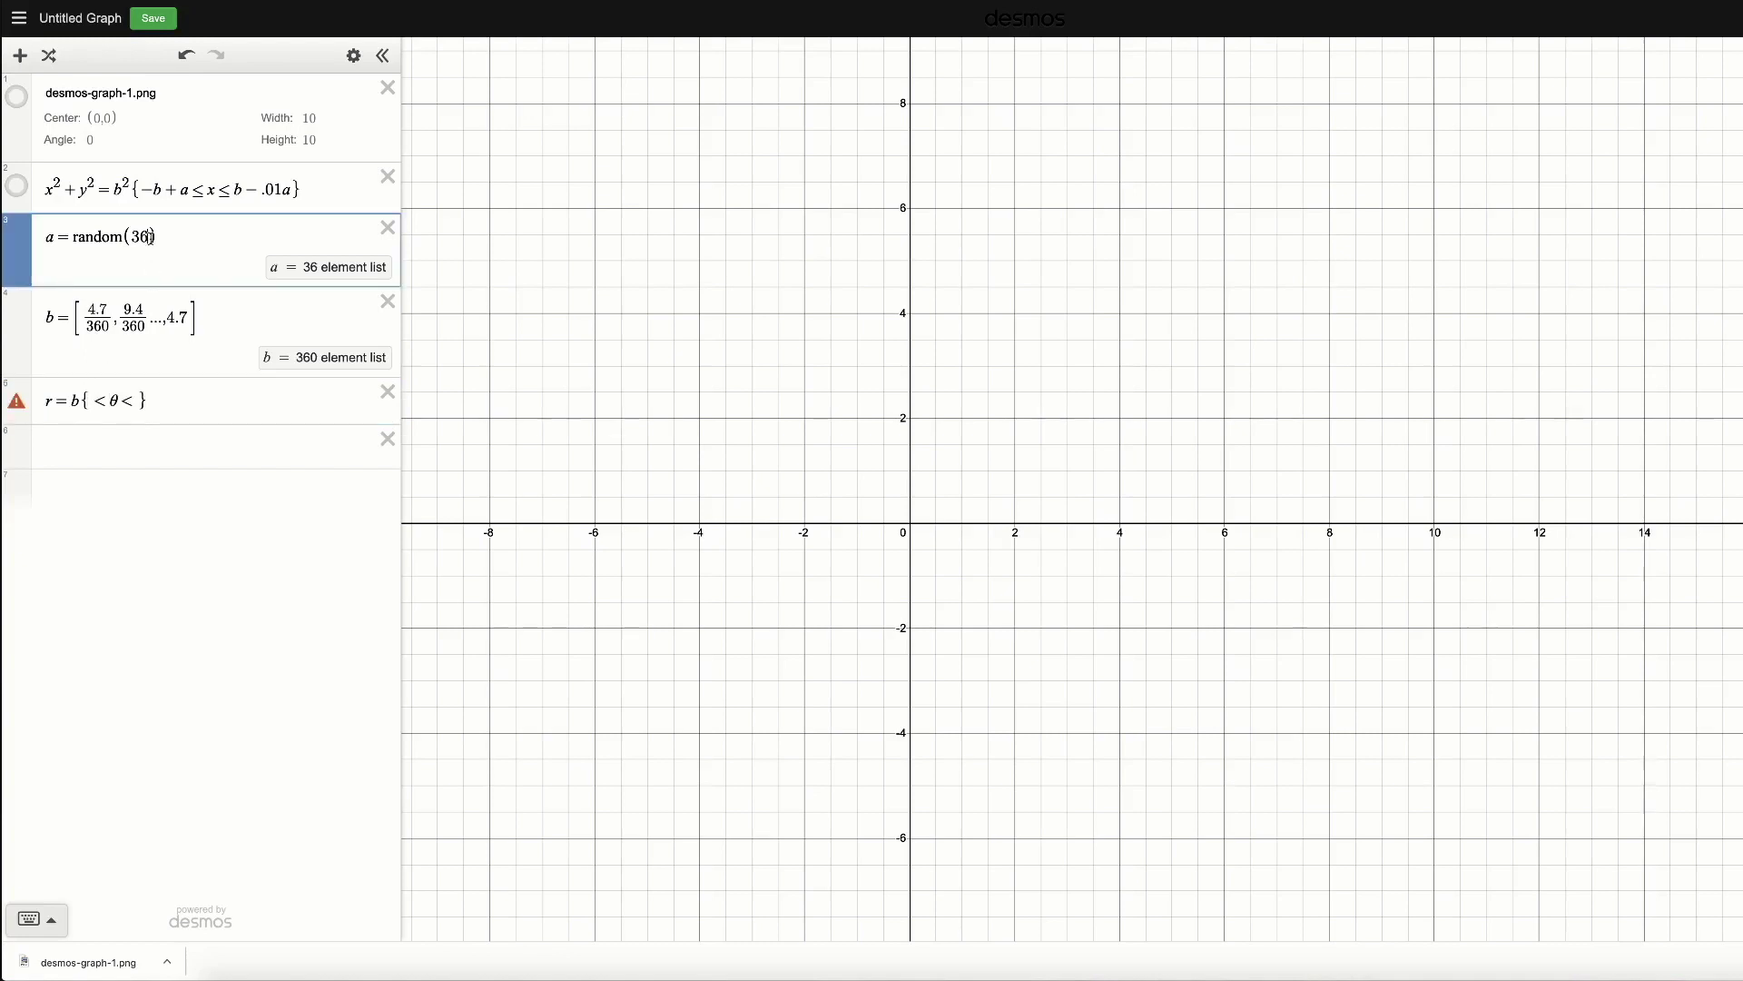
pyautogui.write('0')
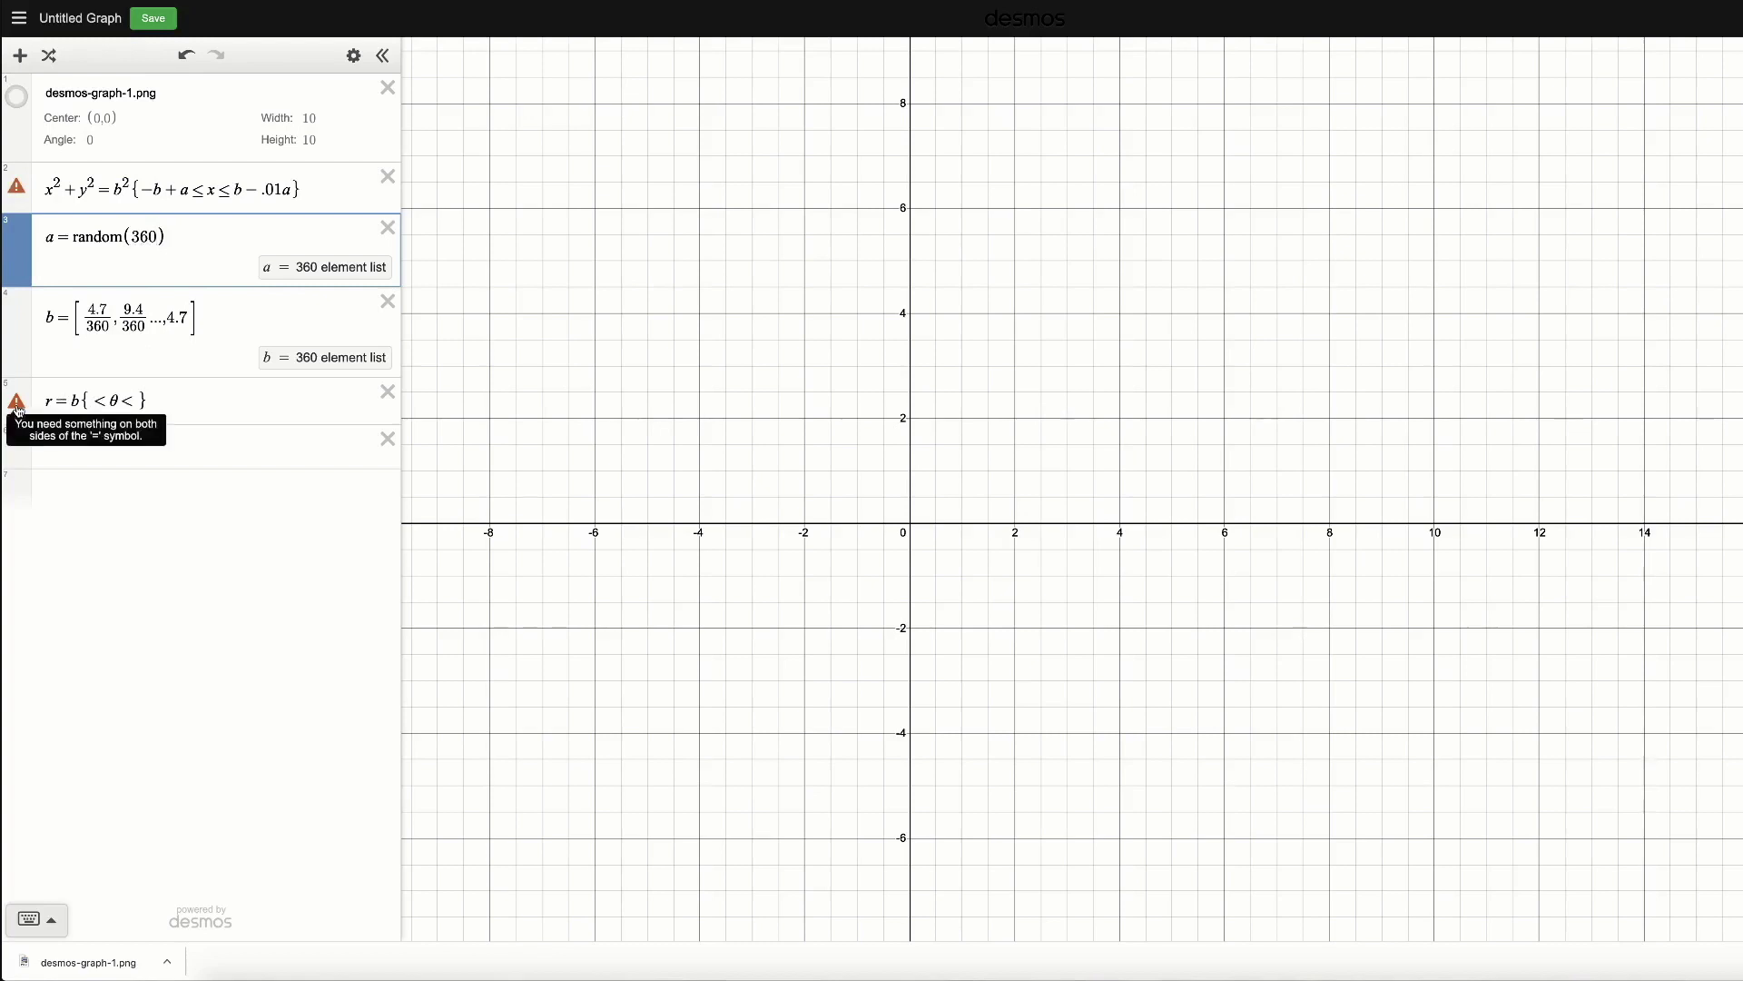
pyautogui.click(98, 402)
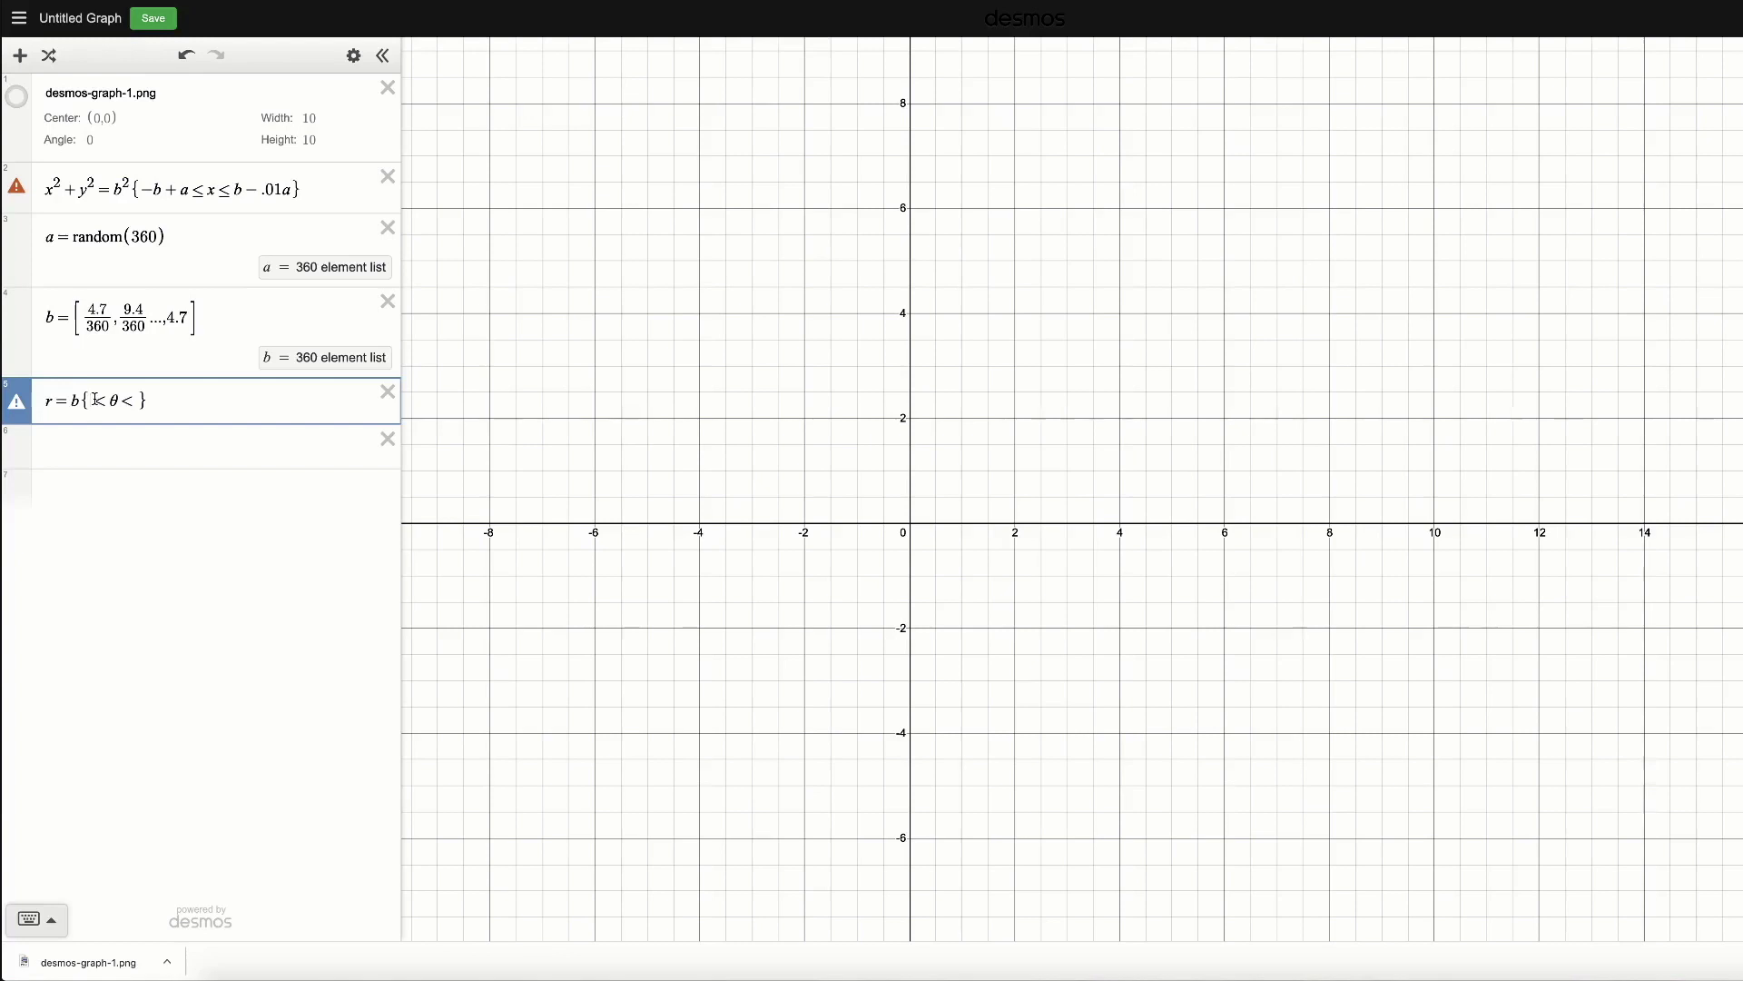
pyautogui.write('0')
pyautogui.write('2pi')
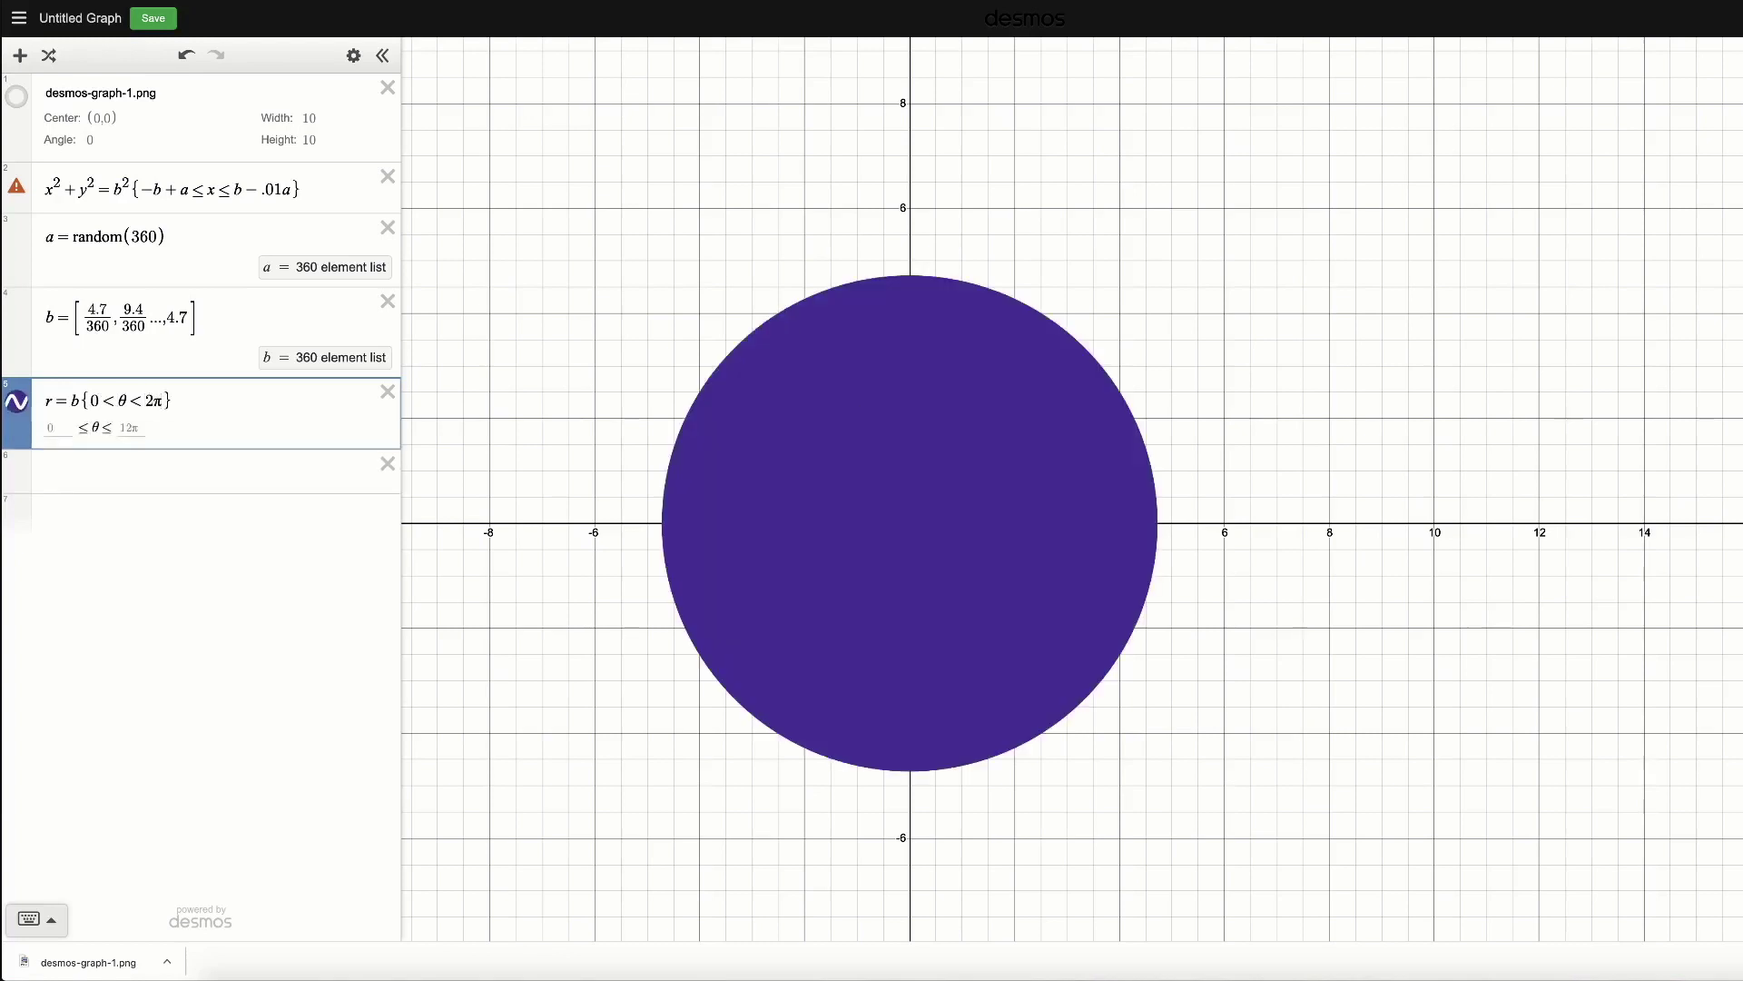
# Offset both bounds of the polar restriction by list a, as 0+a<θ<2π-a.
pyautogui.write('-')
pyautogui.write('a')
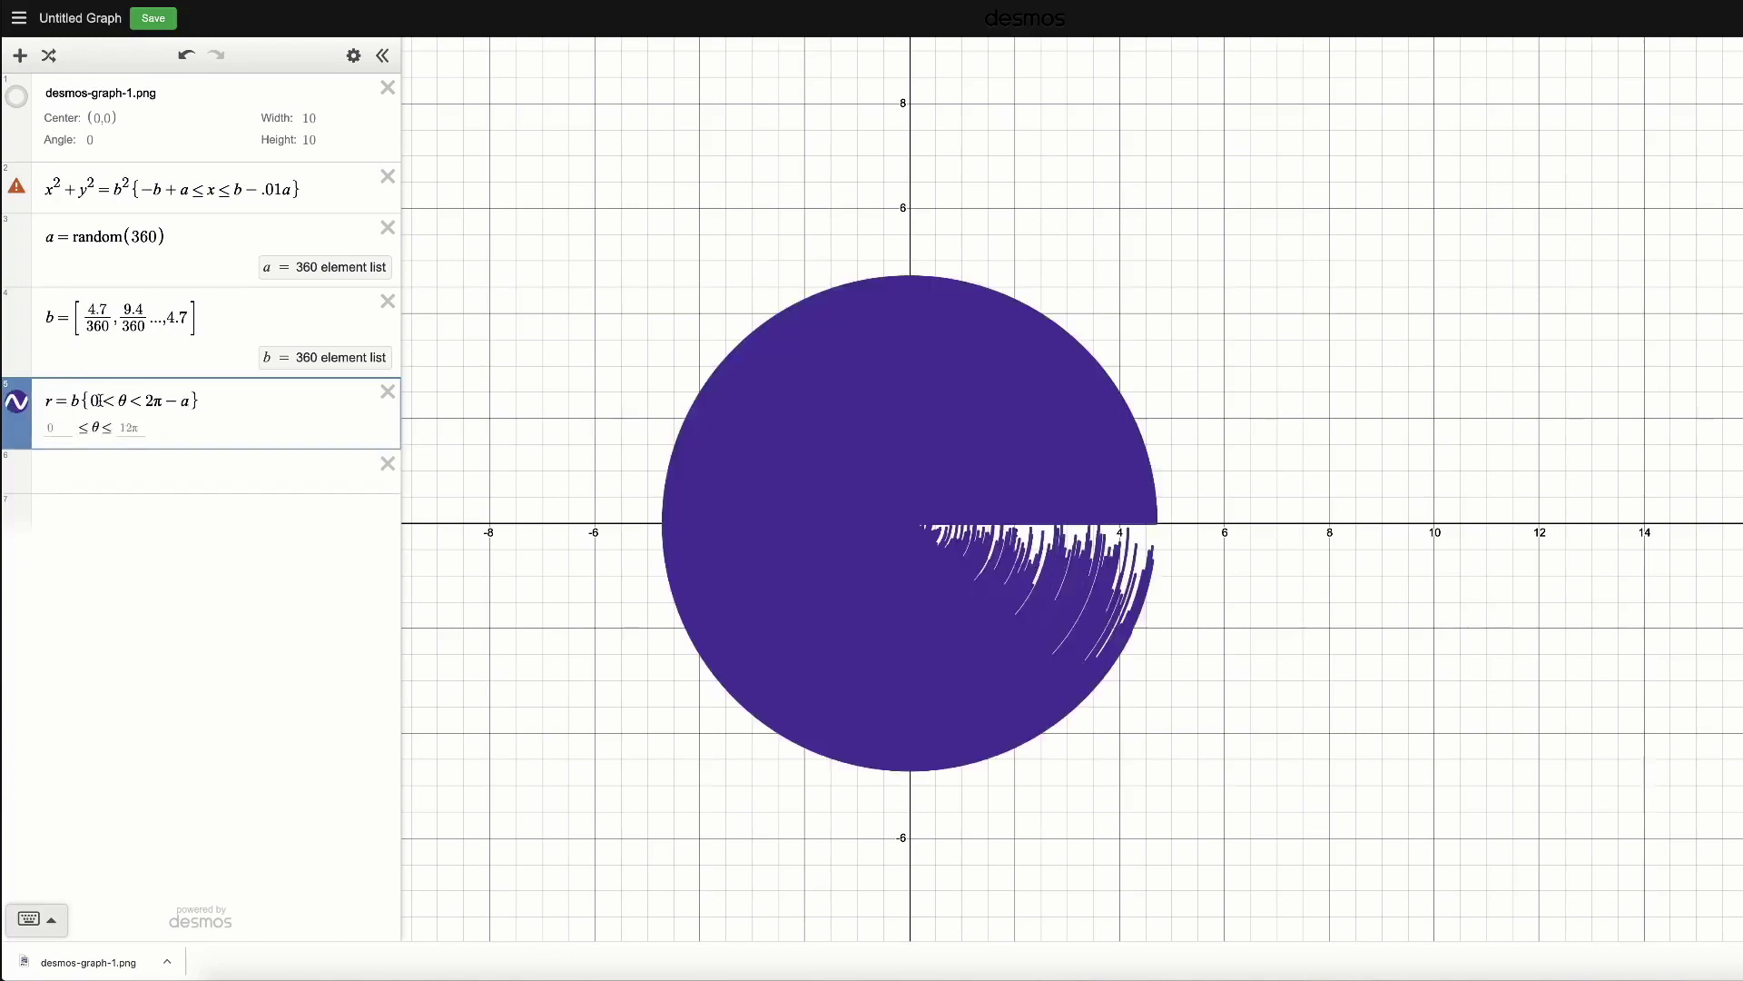
pyautogui.write('+a')
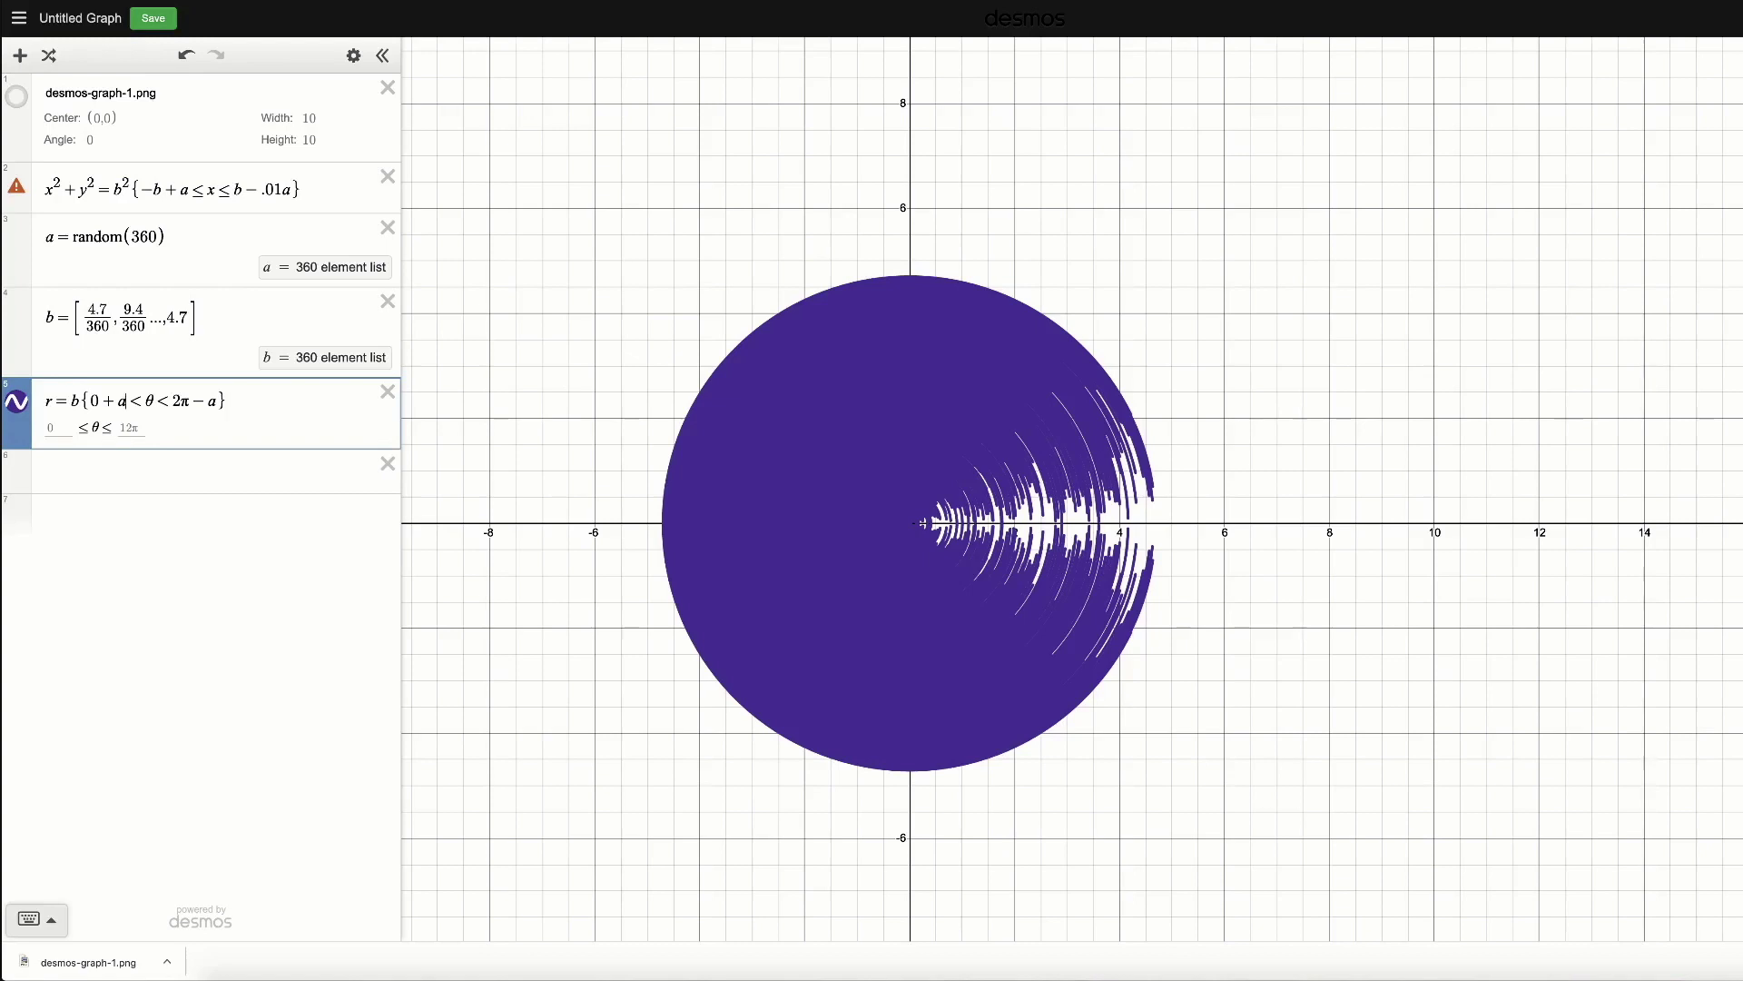
# Scale both random offsets by 2π so the polar restriction reads 0+2πa<θ<2π-2πa.
pyautogui.write('2')
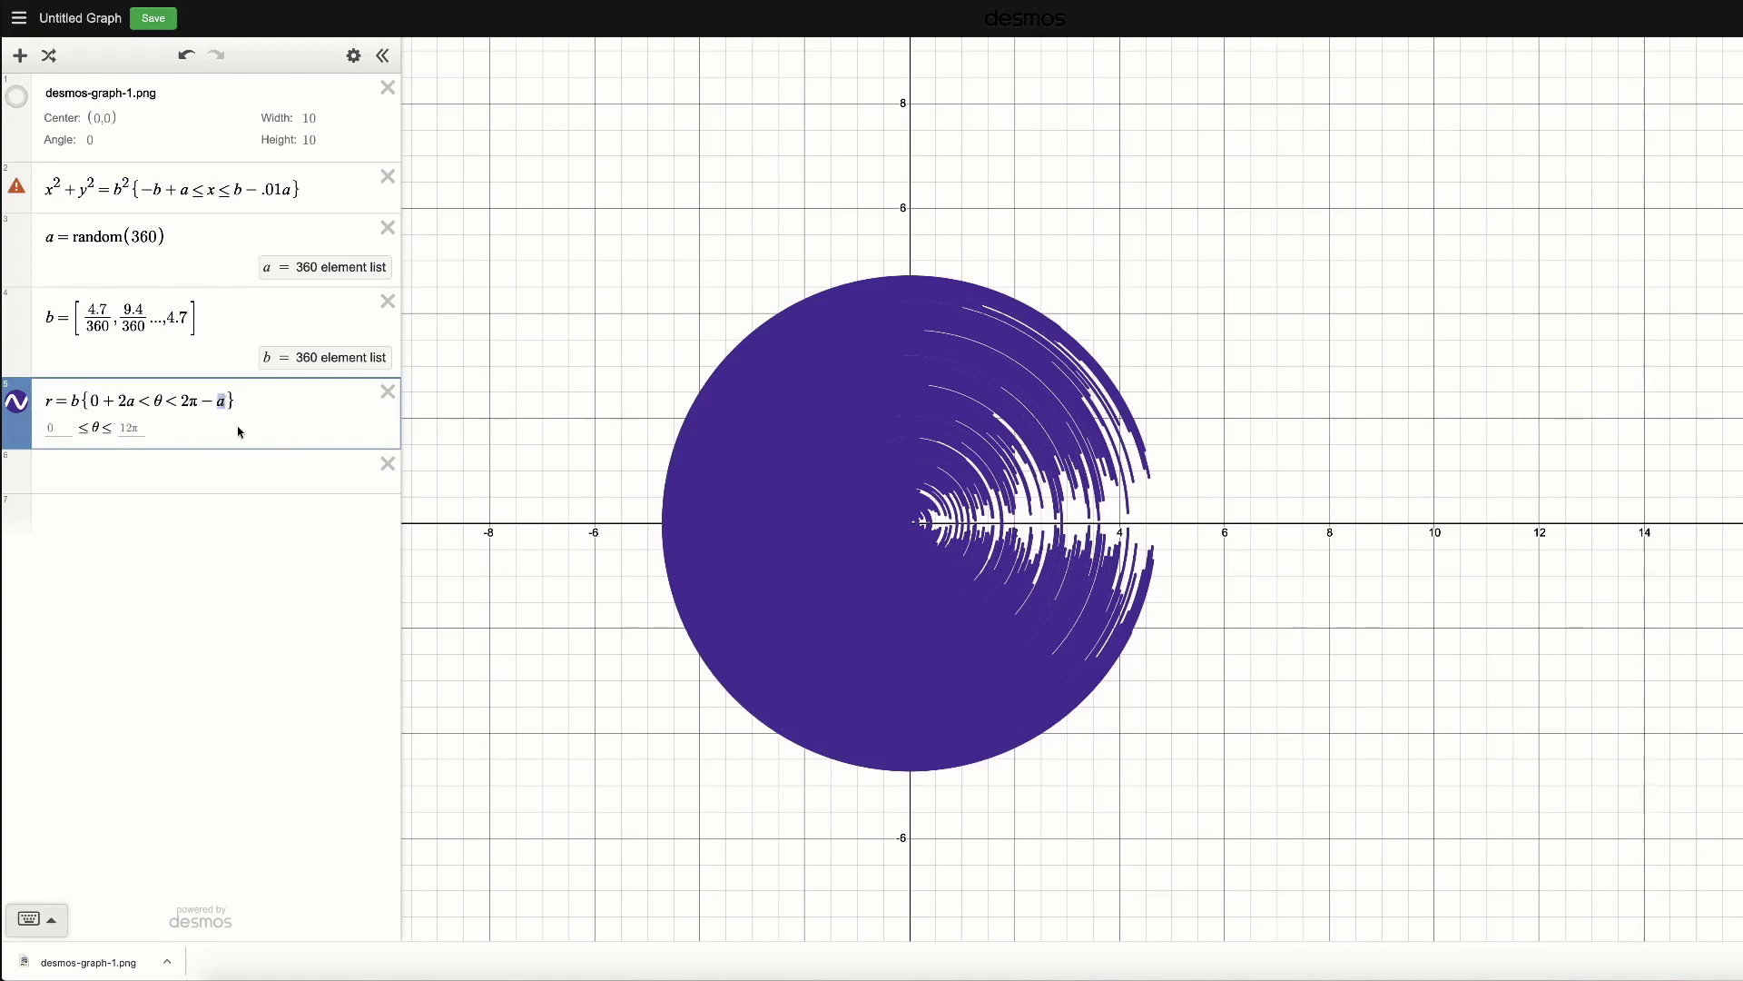
pyautogui.click(220, 402)
pyautogui.write('2')
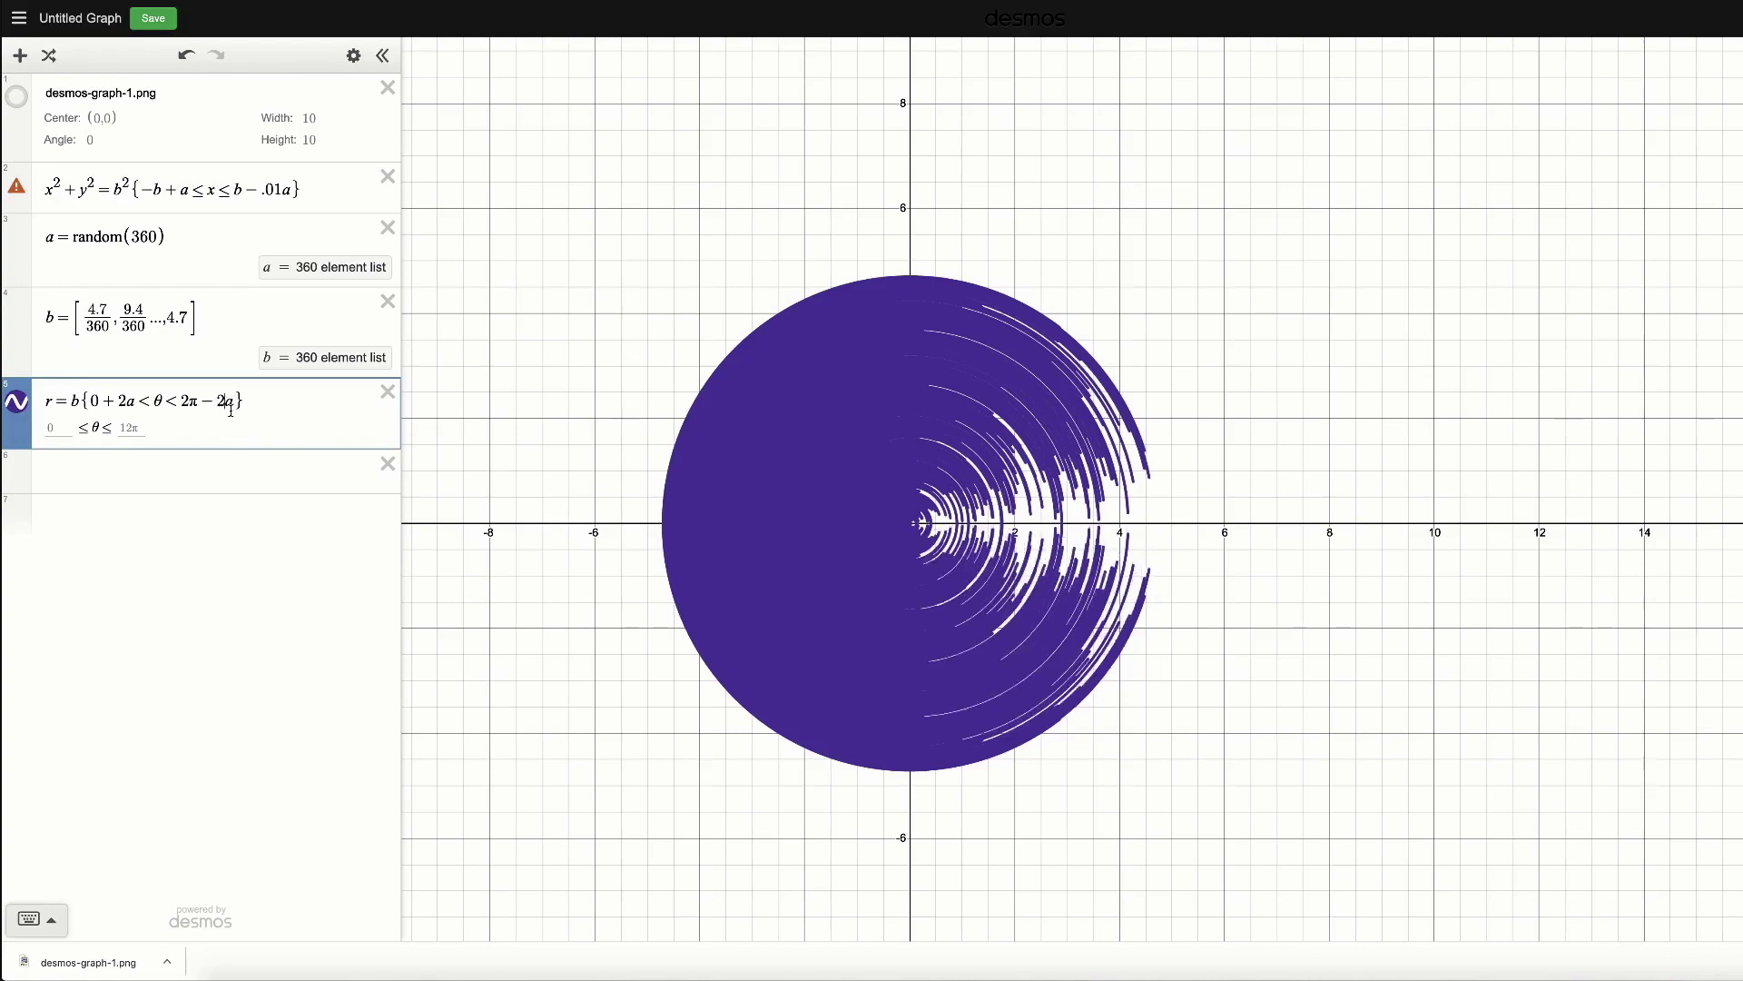
pyautogui.press('BackSpace')
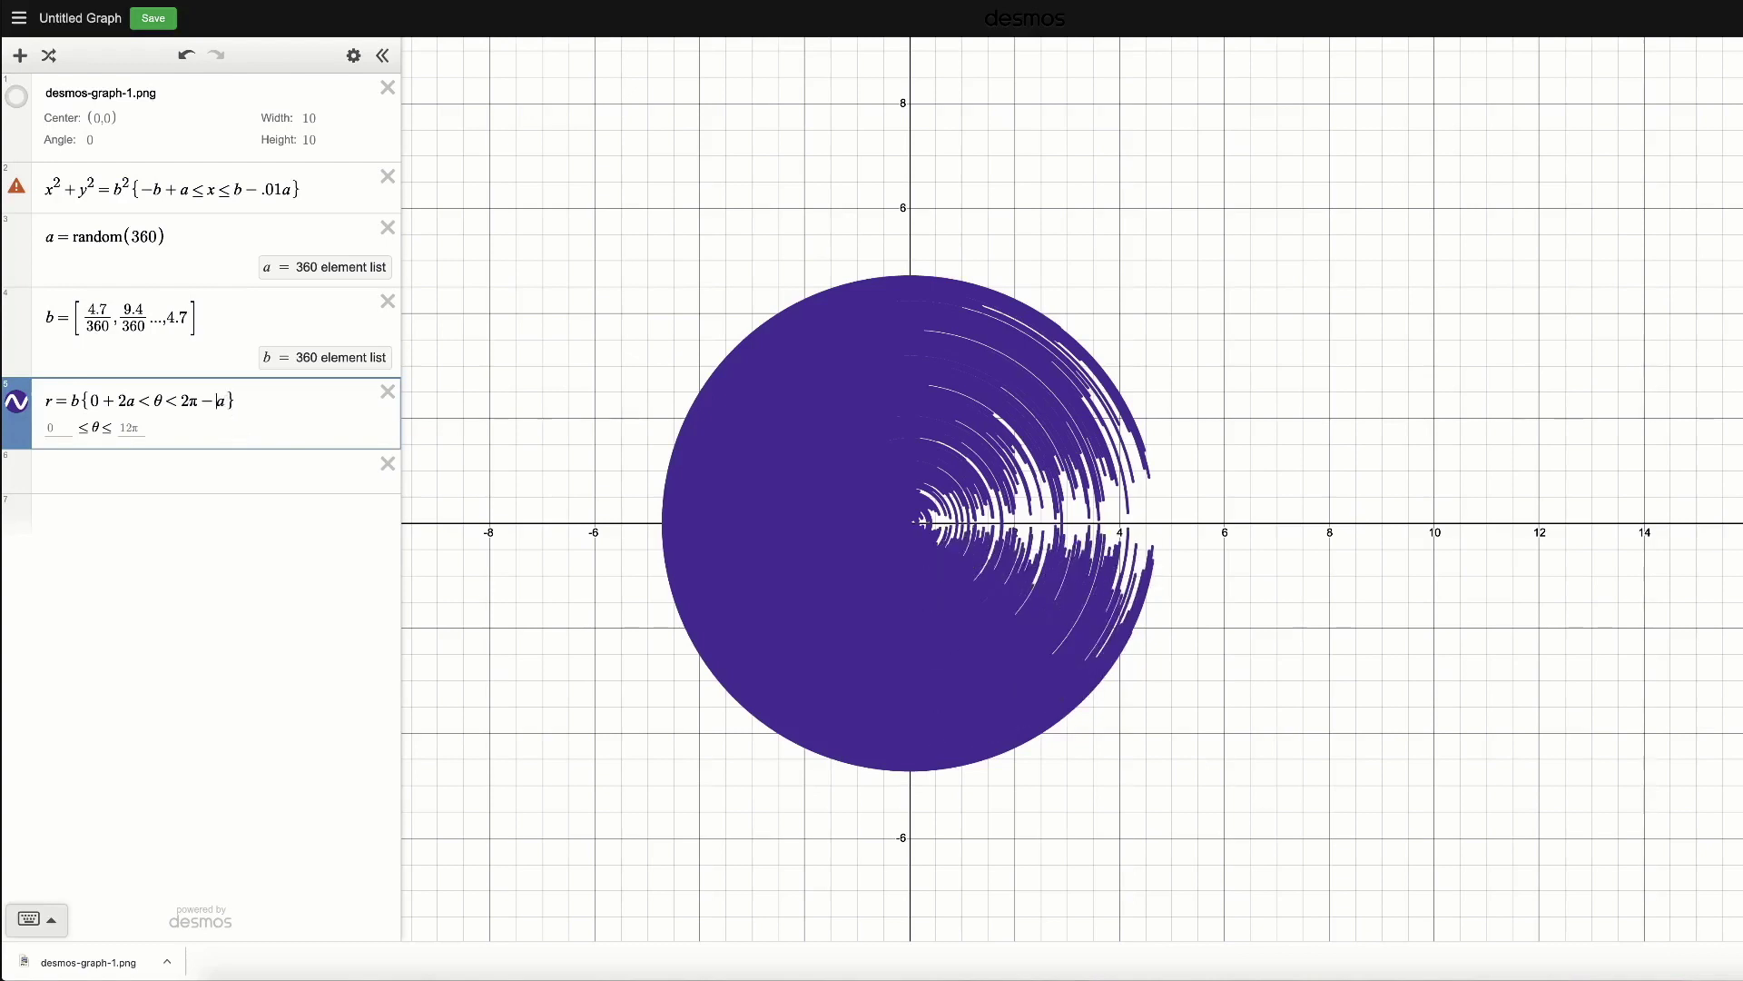
pyautogui.write('2pi')
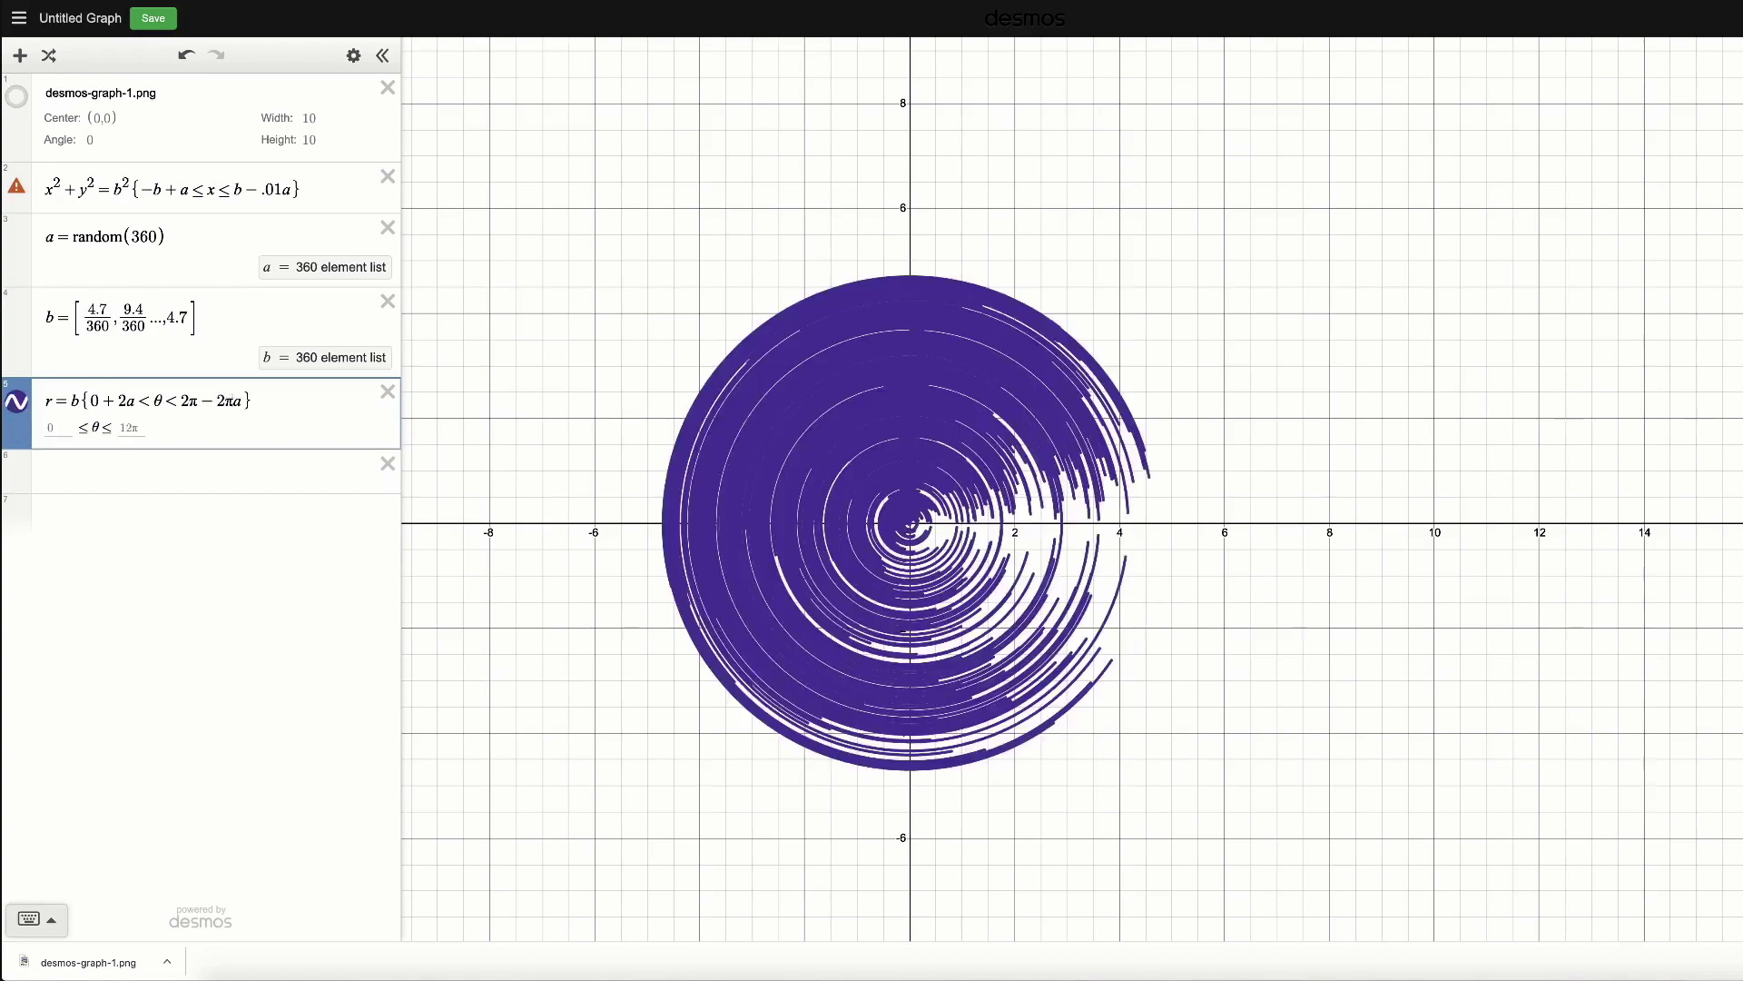
pyautogui.click(127, 400)
pyautogui.write('pi')
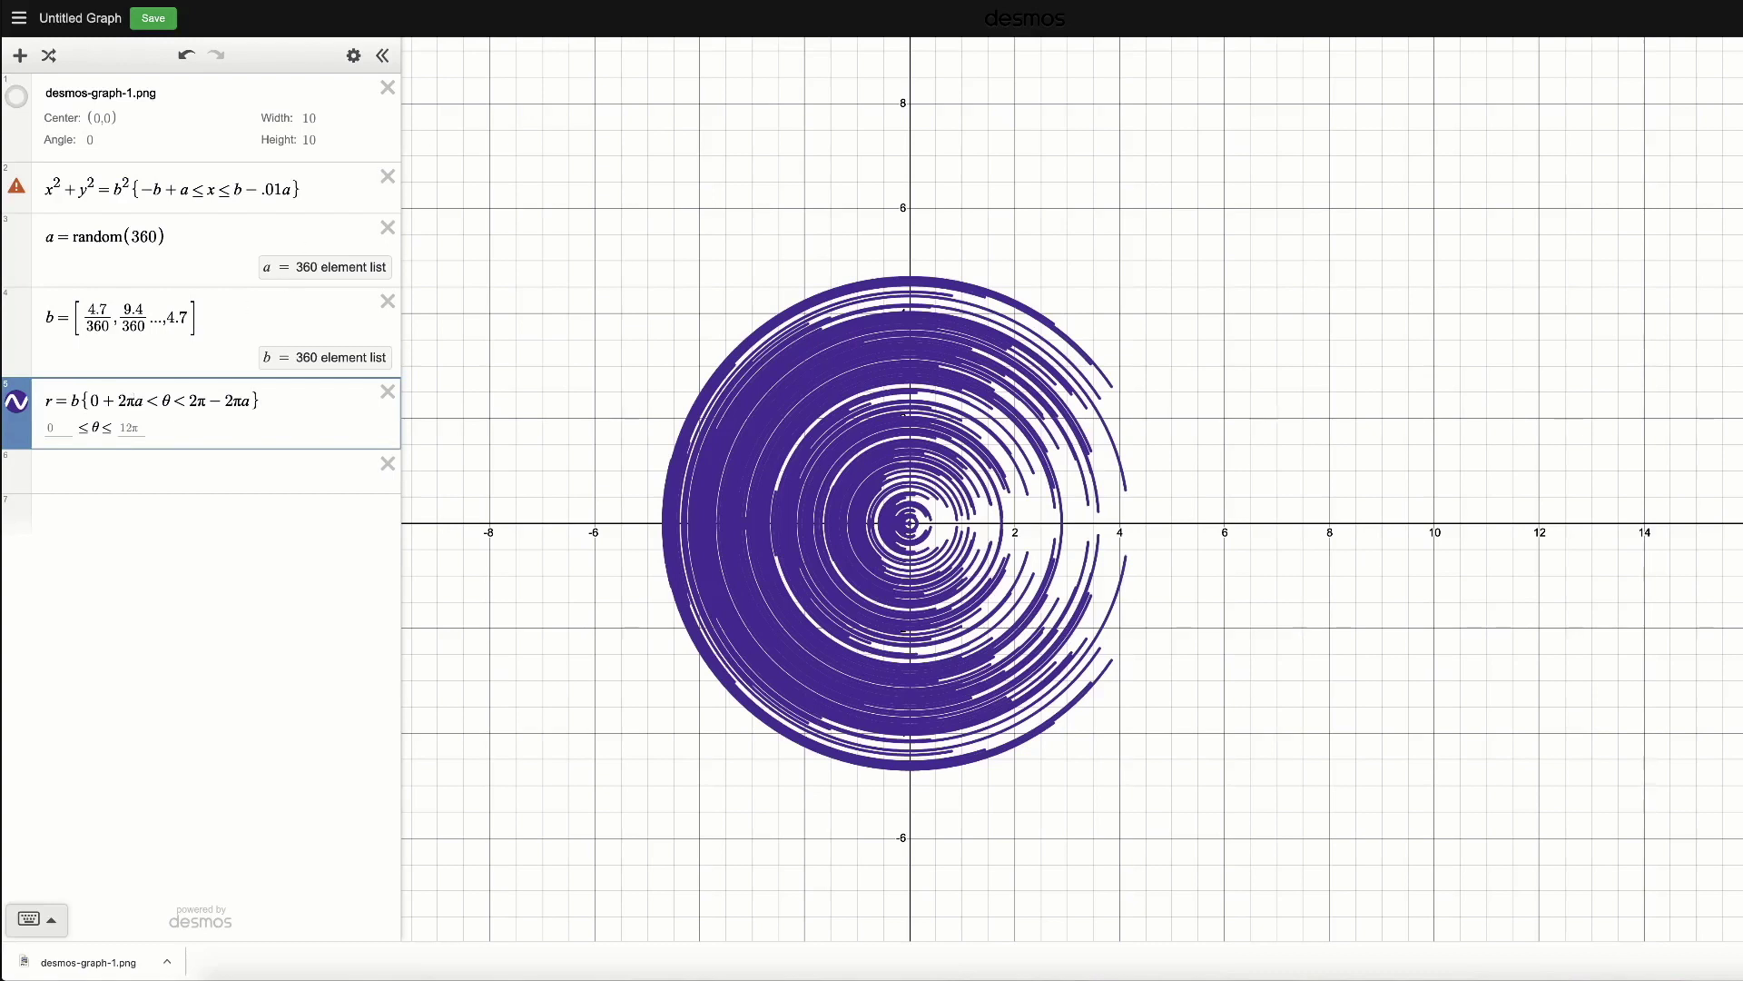
# Save the graph with the title "Randomness #0 Mr. H. Here to Help".
pyautogui.hotkey('ctrl', 'shift', 'Tab')
pyautogui.hotkey('ctrl', 'Tab')
pyautogui.click(153, 18)
pyautogui.write('Randomness #0 Mr. H.')
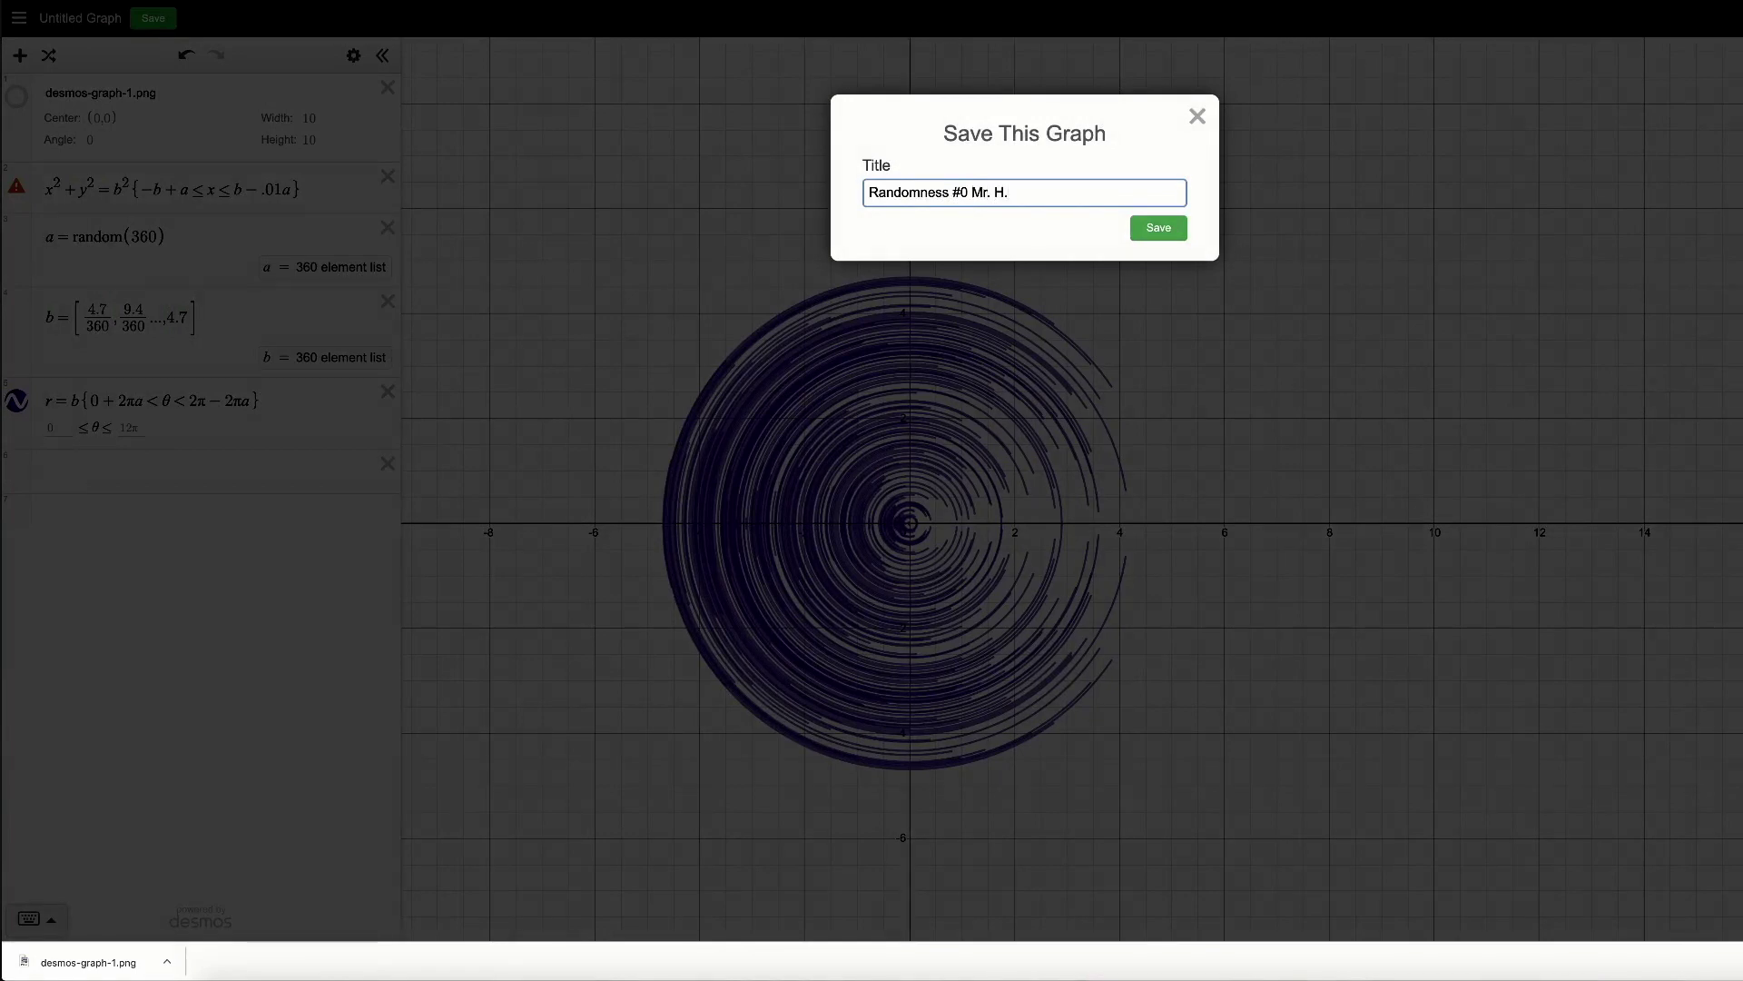
pyautogui.write(' Here to Help')
pyautogui.click(1159, 229)
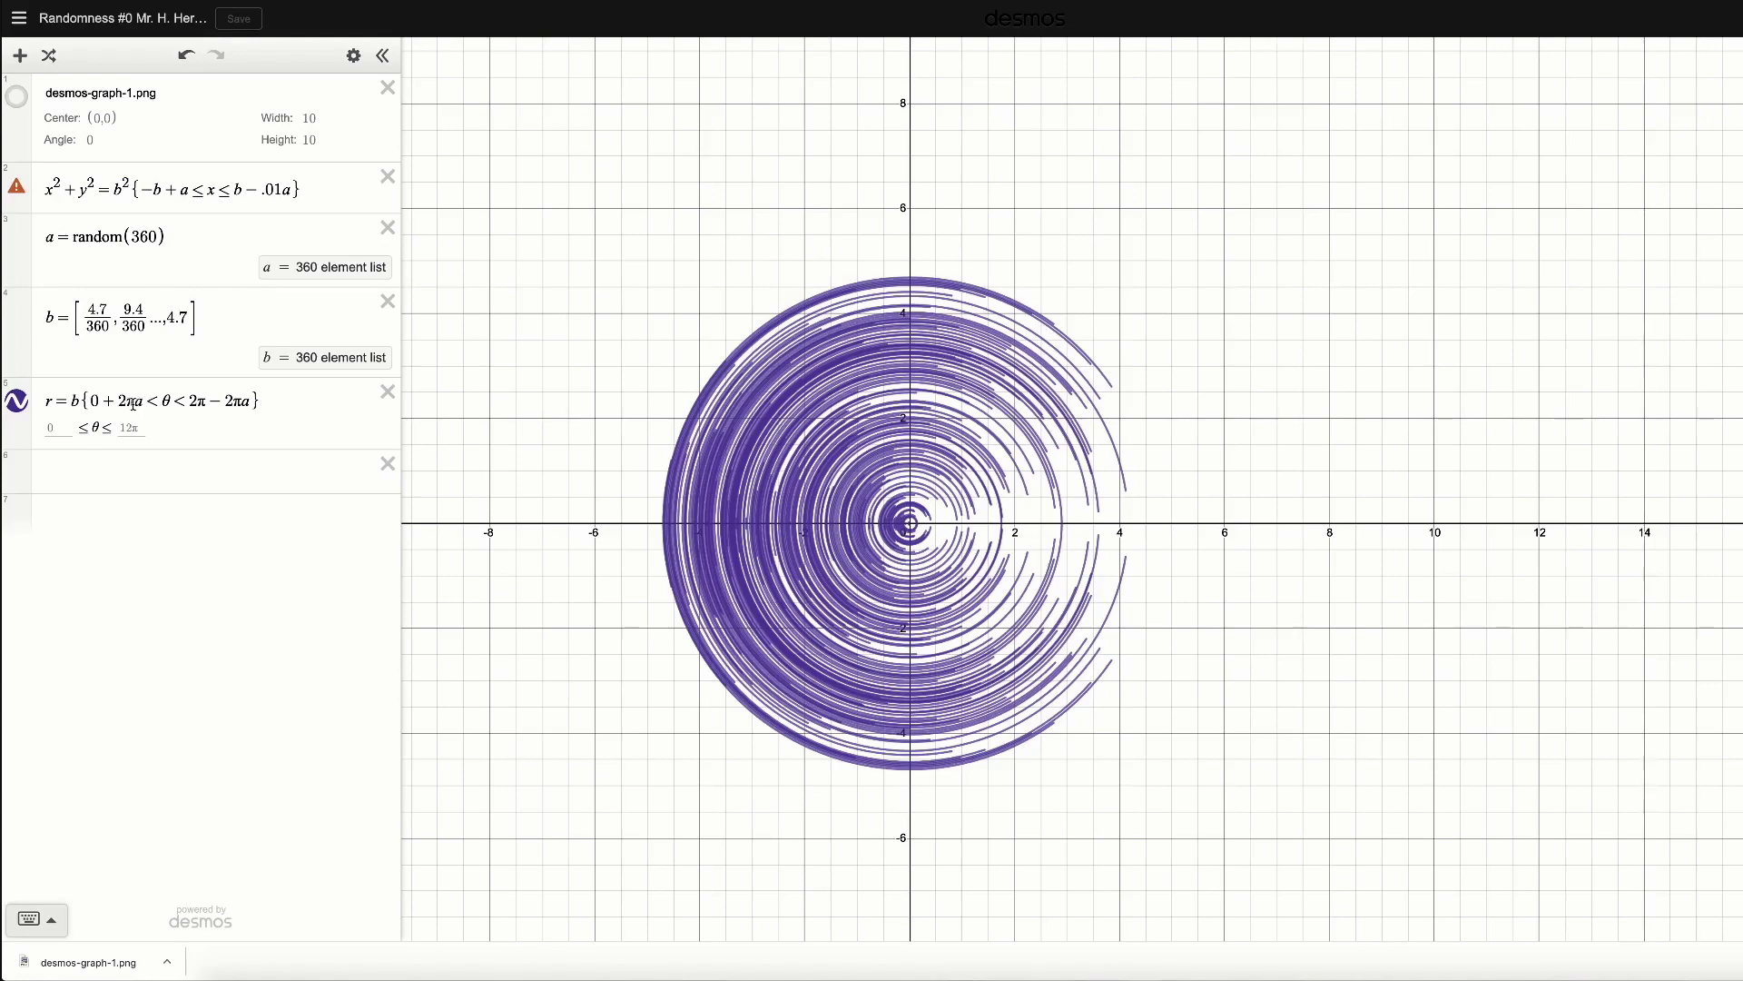
# Remove the factor 2 from both random offsets so the polar restriction reads 0+πa<θ<2π-πa.
pyautogui.click(136, 392)
pyautogui.press('BackSpace')
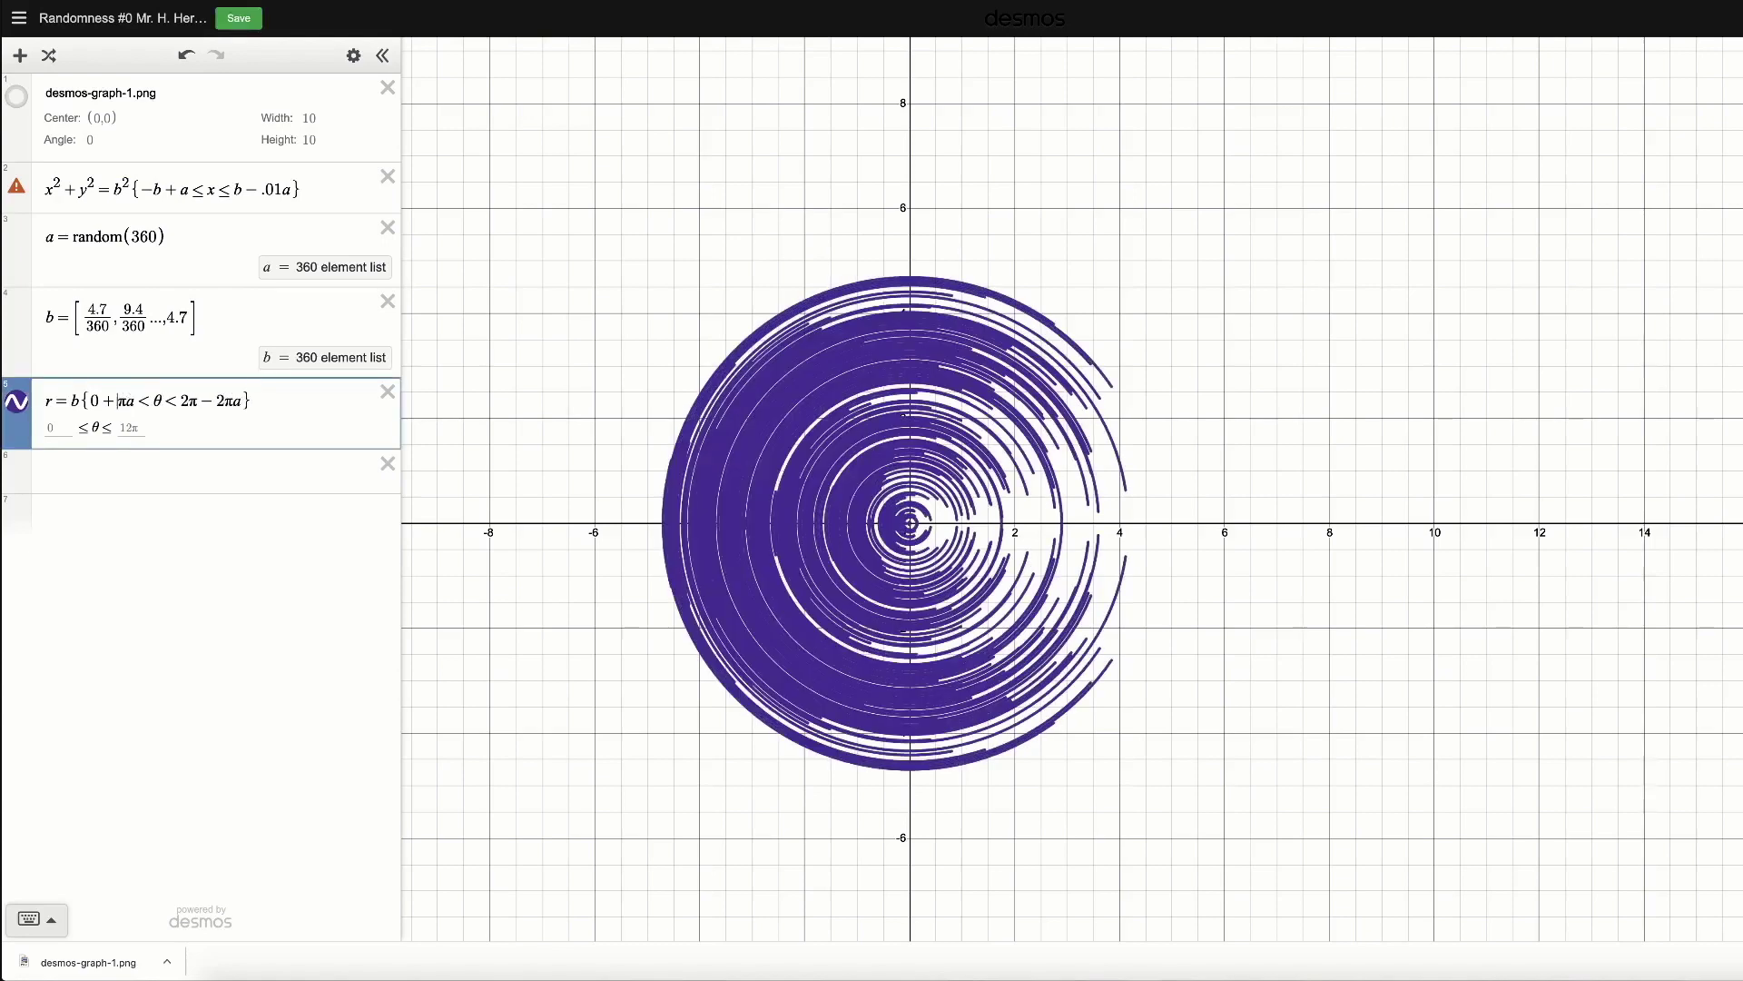
pyautogui.click(226, 399)
pyautogui.press('BackSpace')
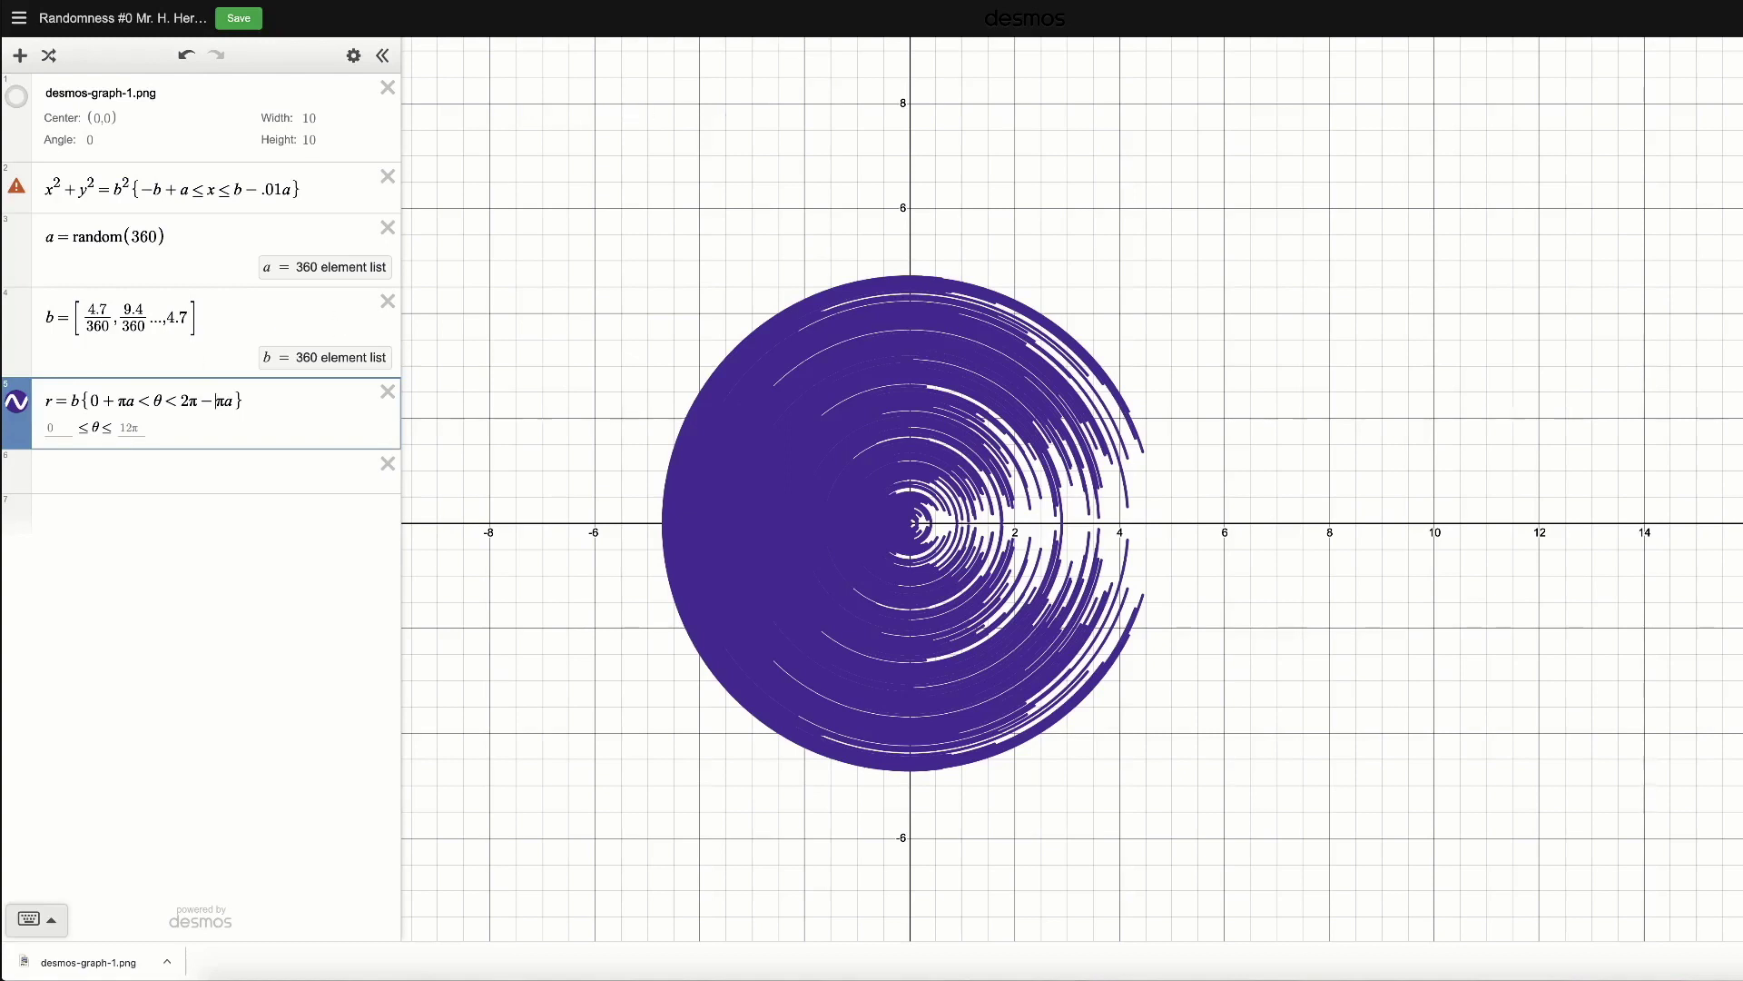
# Check the target image on the challenge page and the polar conversion examples, and return to the graph.
pyautogui.click(917, 2)
pyautogui.hotkey('ctrl', 'Tab')
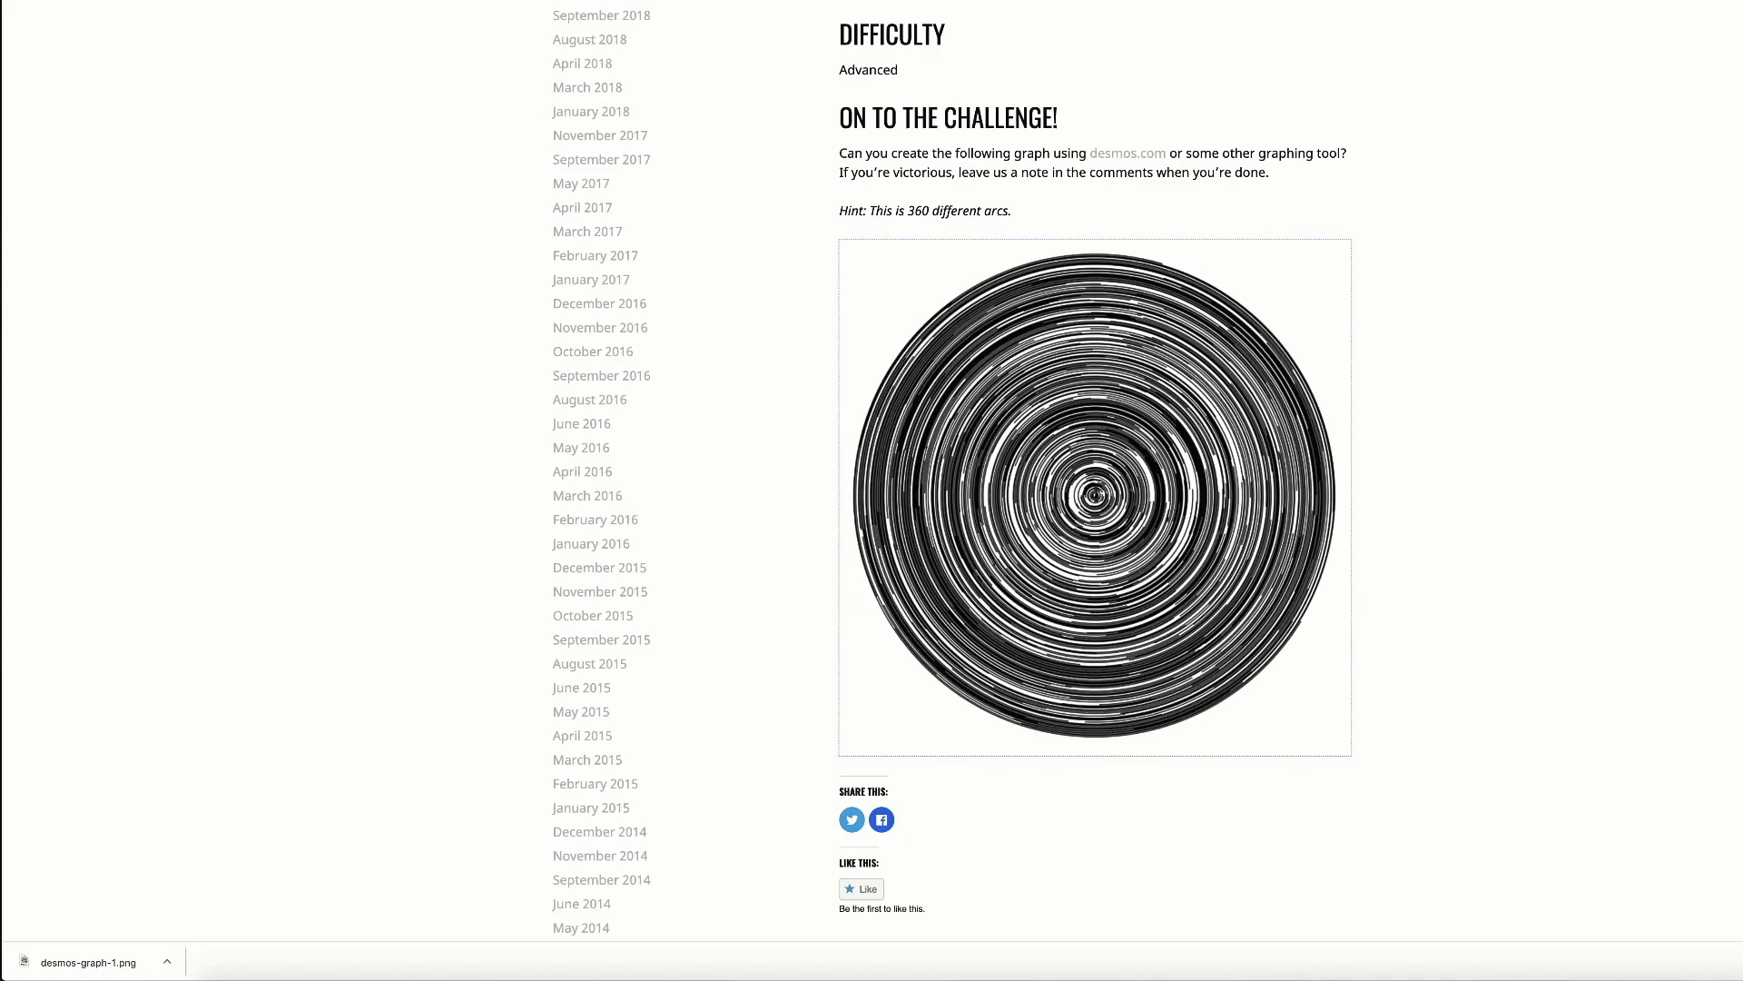
pyautogui.hotkey('ctrl', 'Tab')
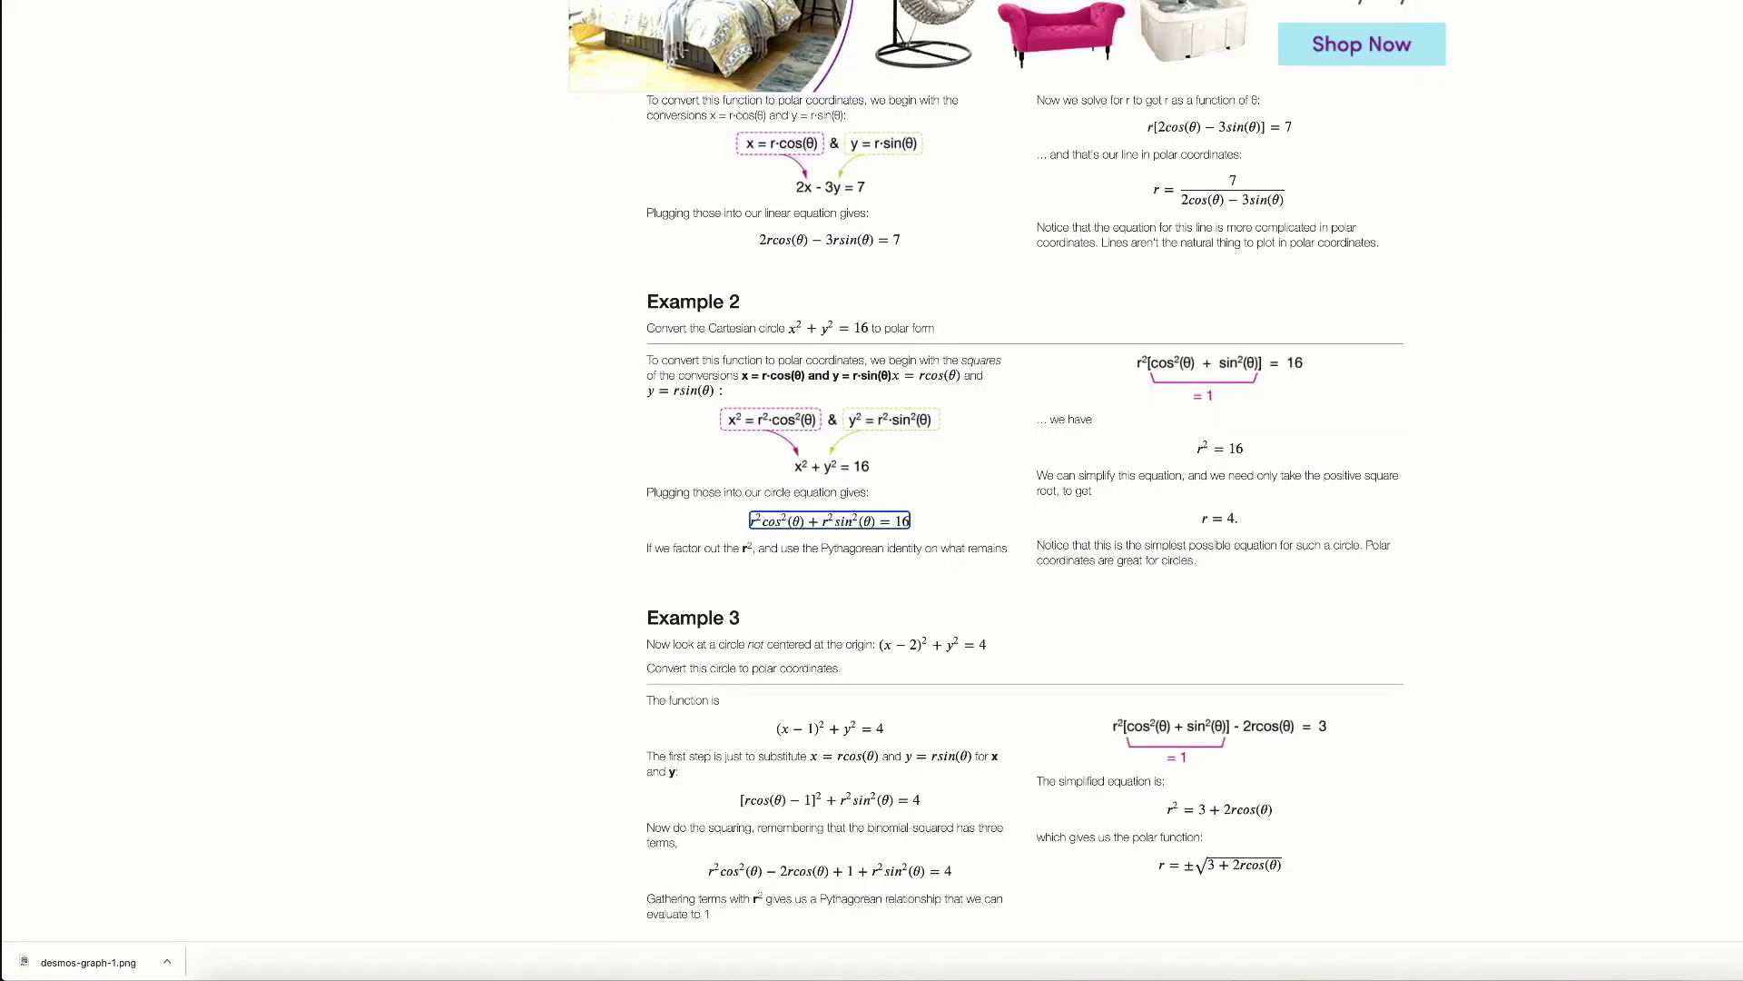
pyautogui.hotkey('ctrl', 'shift', 'Tab')
pyautogui.hotkey('ctrl', 'shift', 'Tab')
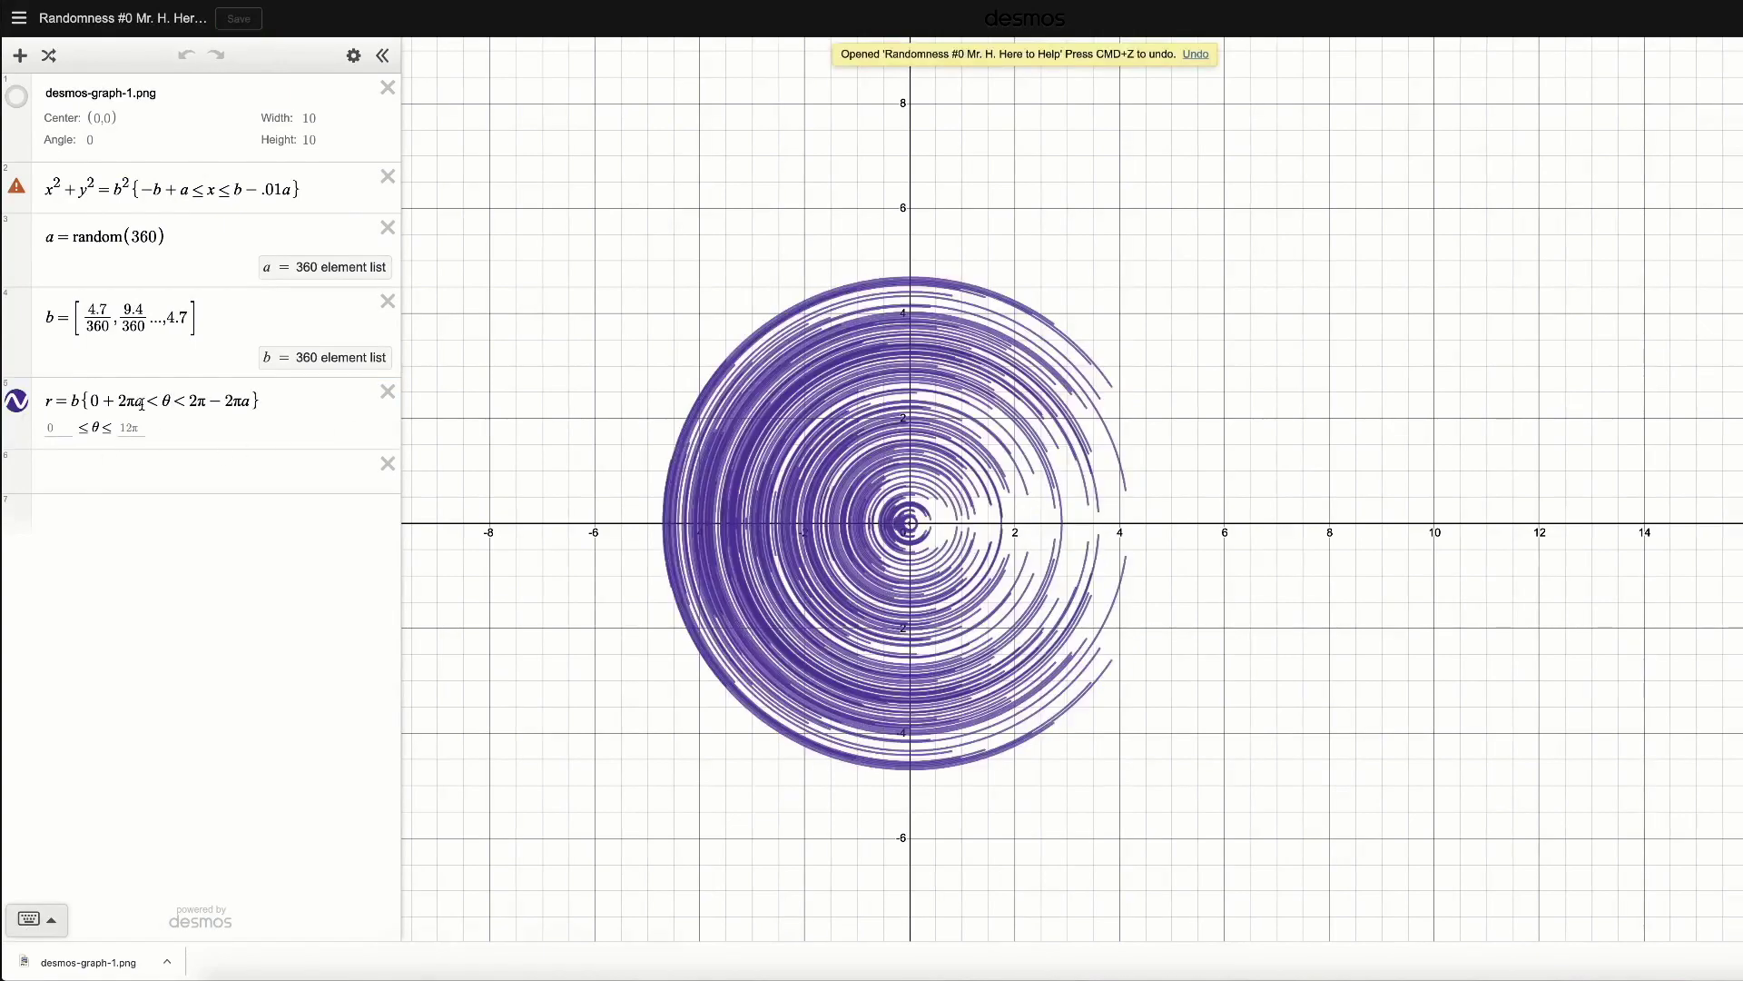
# Replace the lower bound of the polar restriction with π(1+a).
pyautogui.click(142, 408)
pyautogui.moveTo(144, 400); pyautogui.dragTo(93, 403)
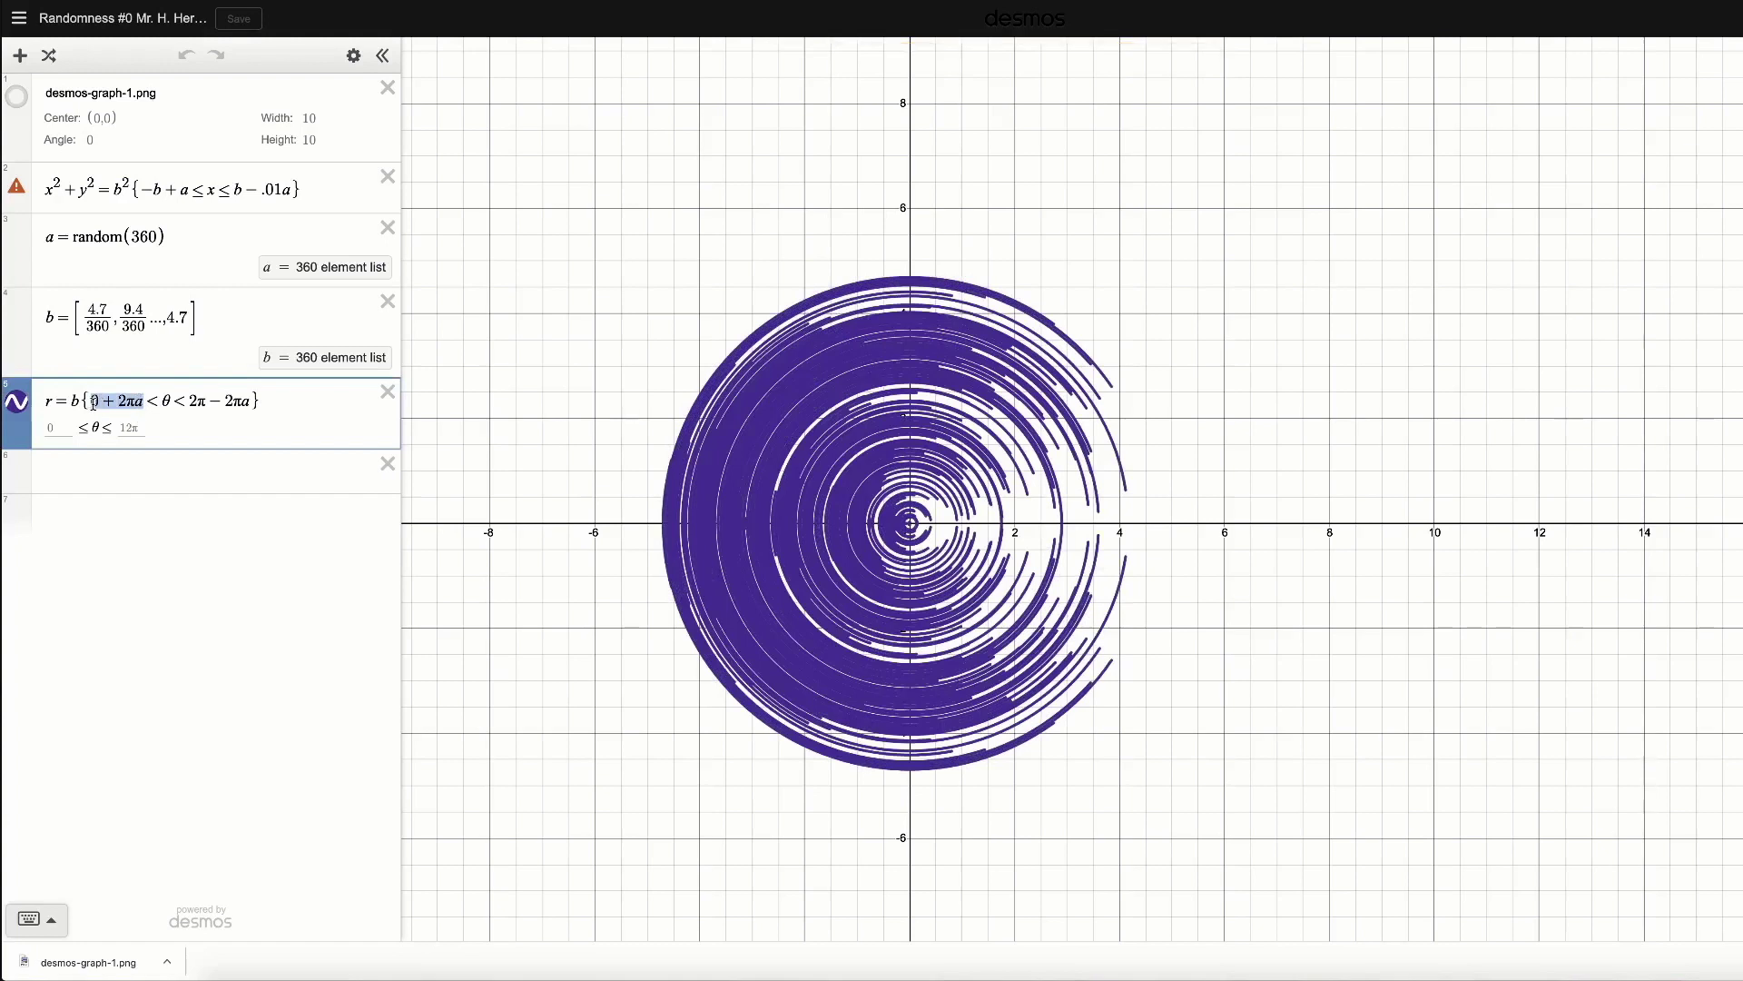
pyautogui.press('BackSpace')
pyautogui.write('pi(')
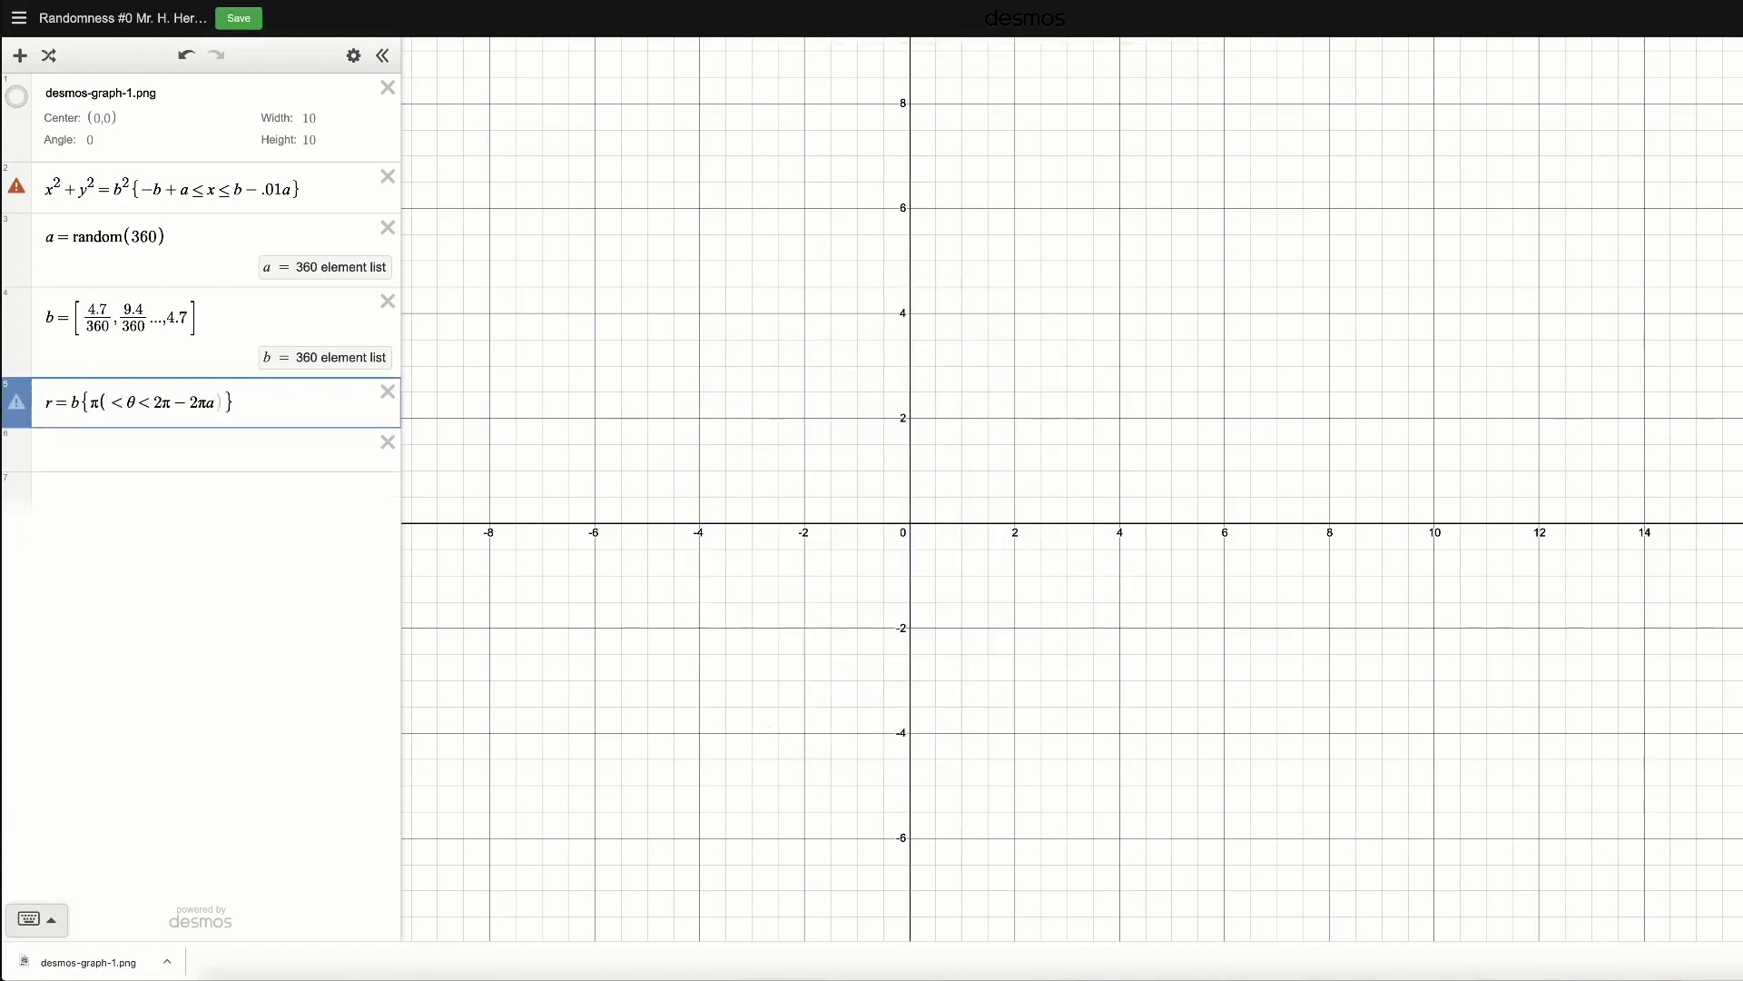
pyautogui.write('1+a)')
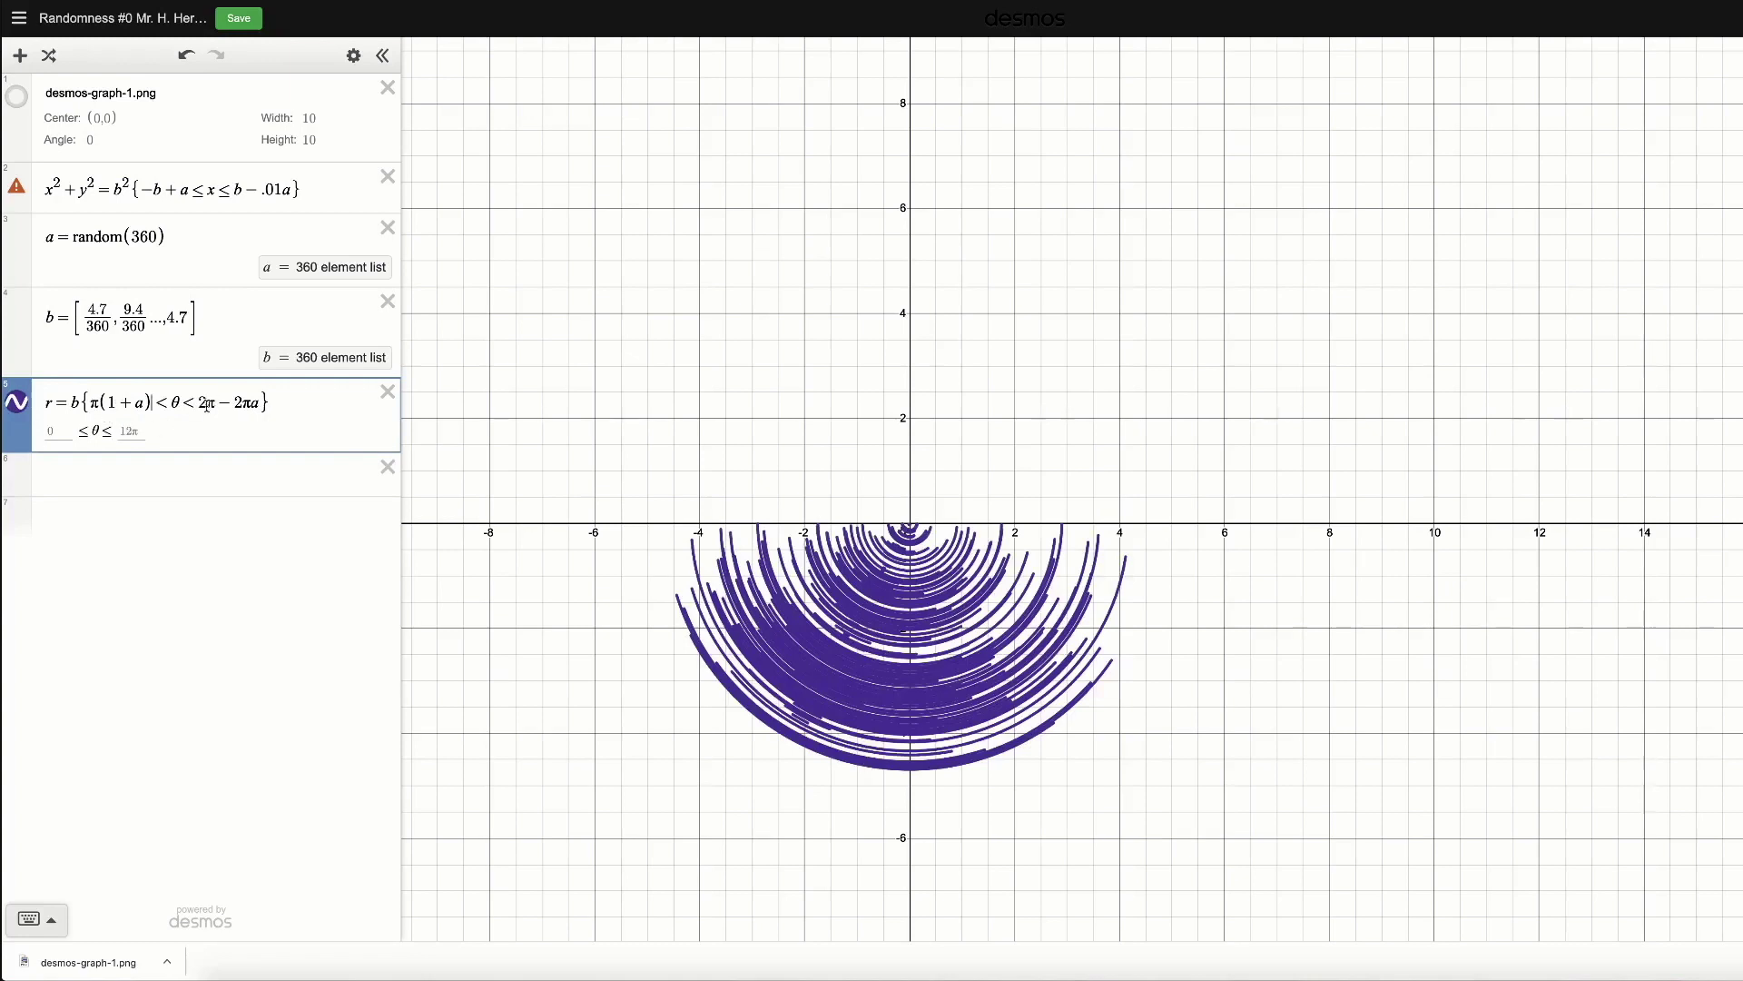
# Replace the upper bound of the polar restriction with (12-a)aπ.
pyautogui.moveTo(259, 403); pyautogui.dragTo(198, 404)
pyautogui.press('BackSpace')
pyautogui.write('(2-k)kpi')
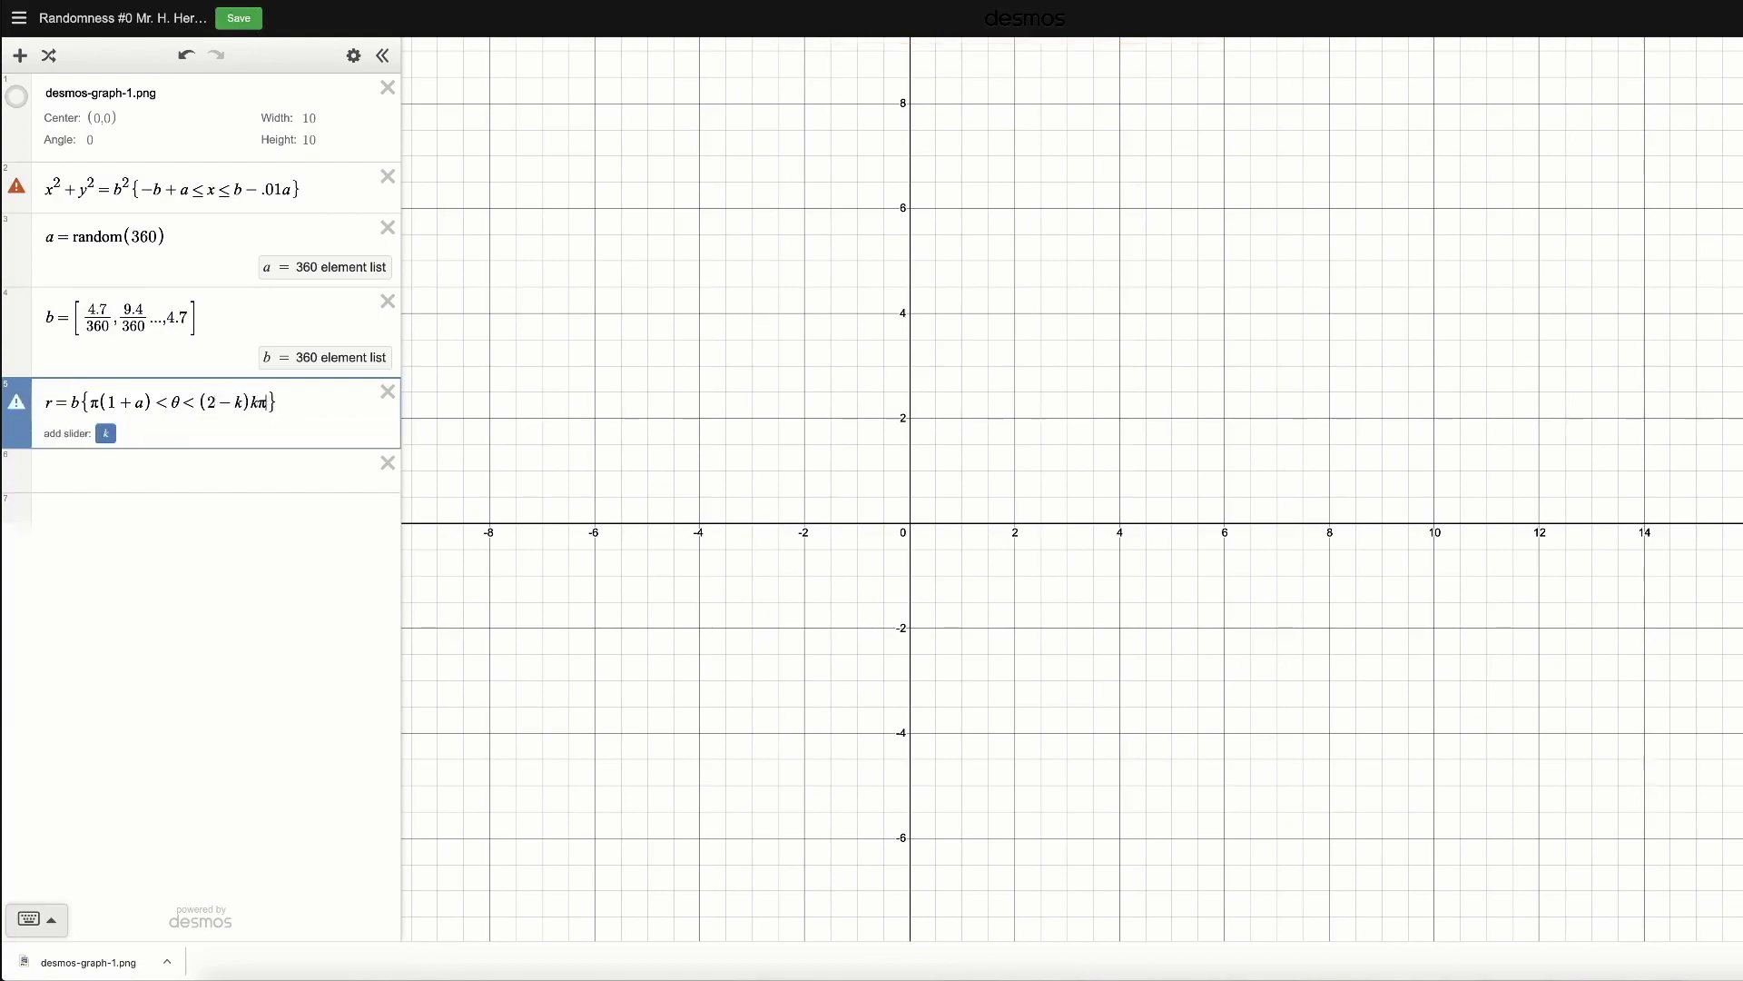
pyautogui.press('BackSpace')
pyautogui.write('a')
pyautogui.press('Right')
pyautogui.press('Right')
pyautogui.press('BackSpace')
pyautogui.write('a')
pyautogui.click(209, 402)
pyautogui.write('1')
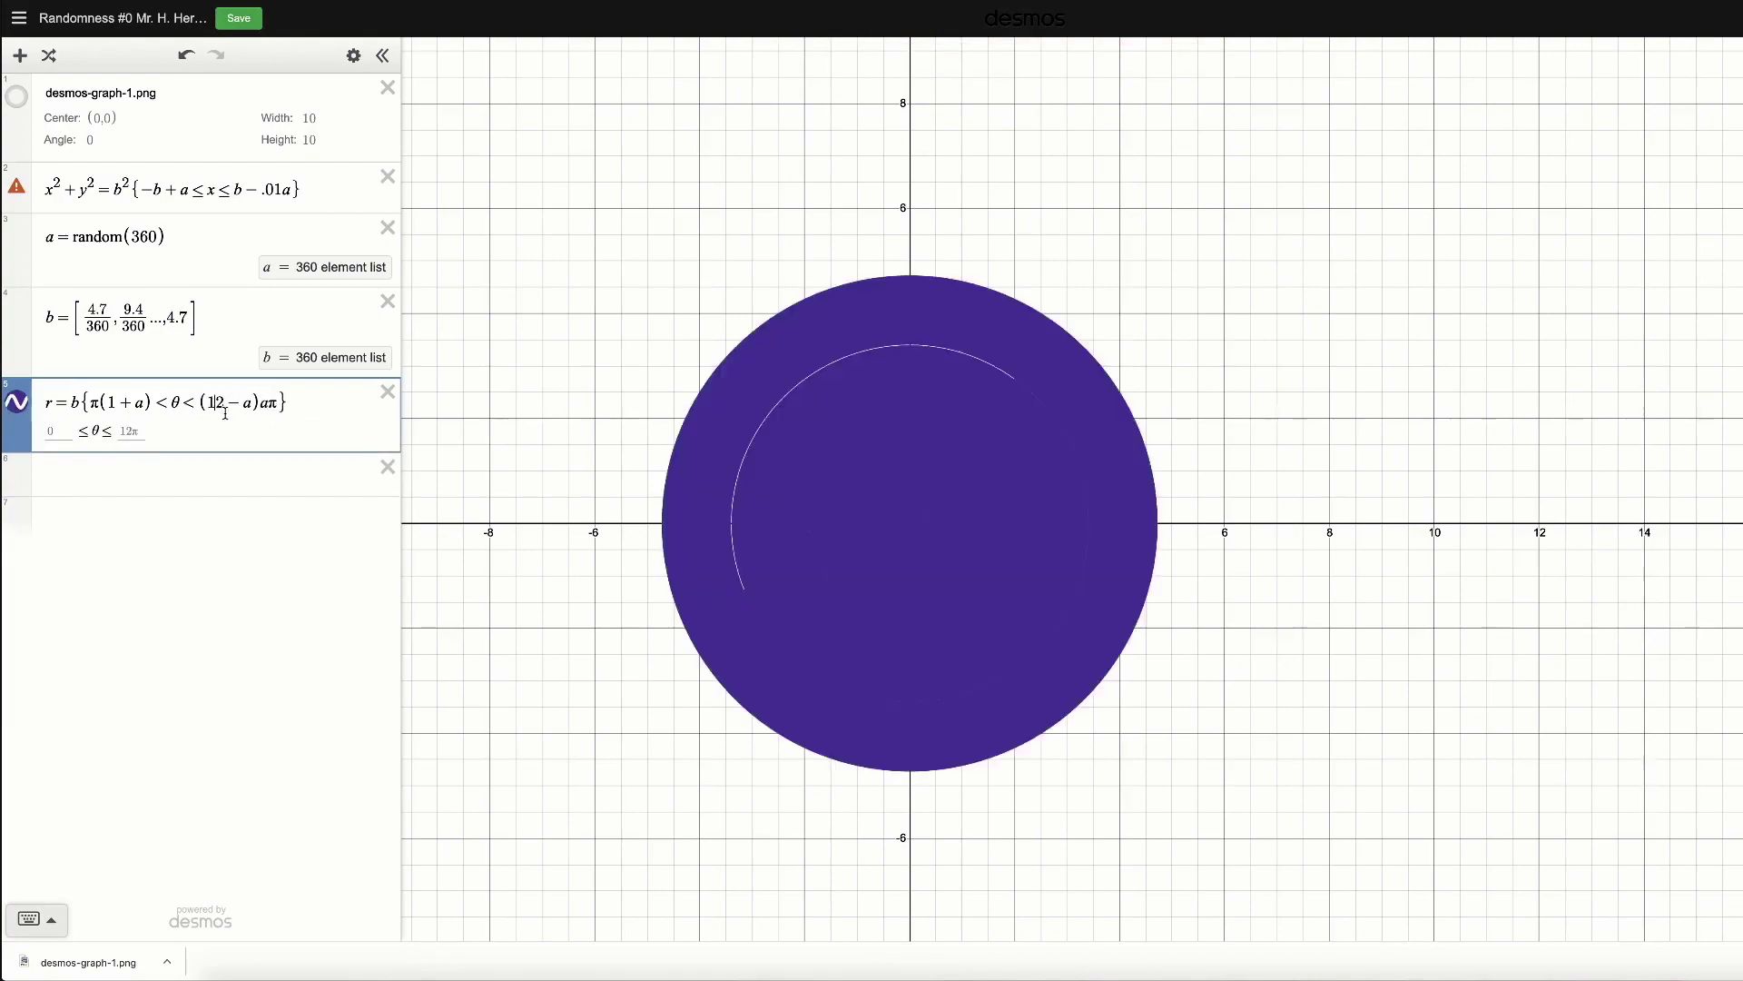
# Multiply the lower bound by a to read πa(1+a), and change the polar curve's color to black.
pyautogui.scroll(5, 790, 485)
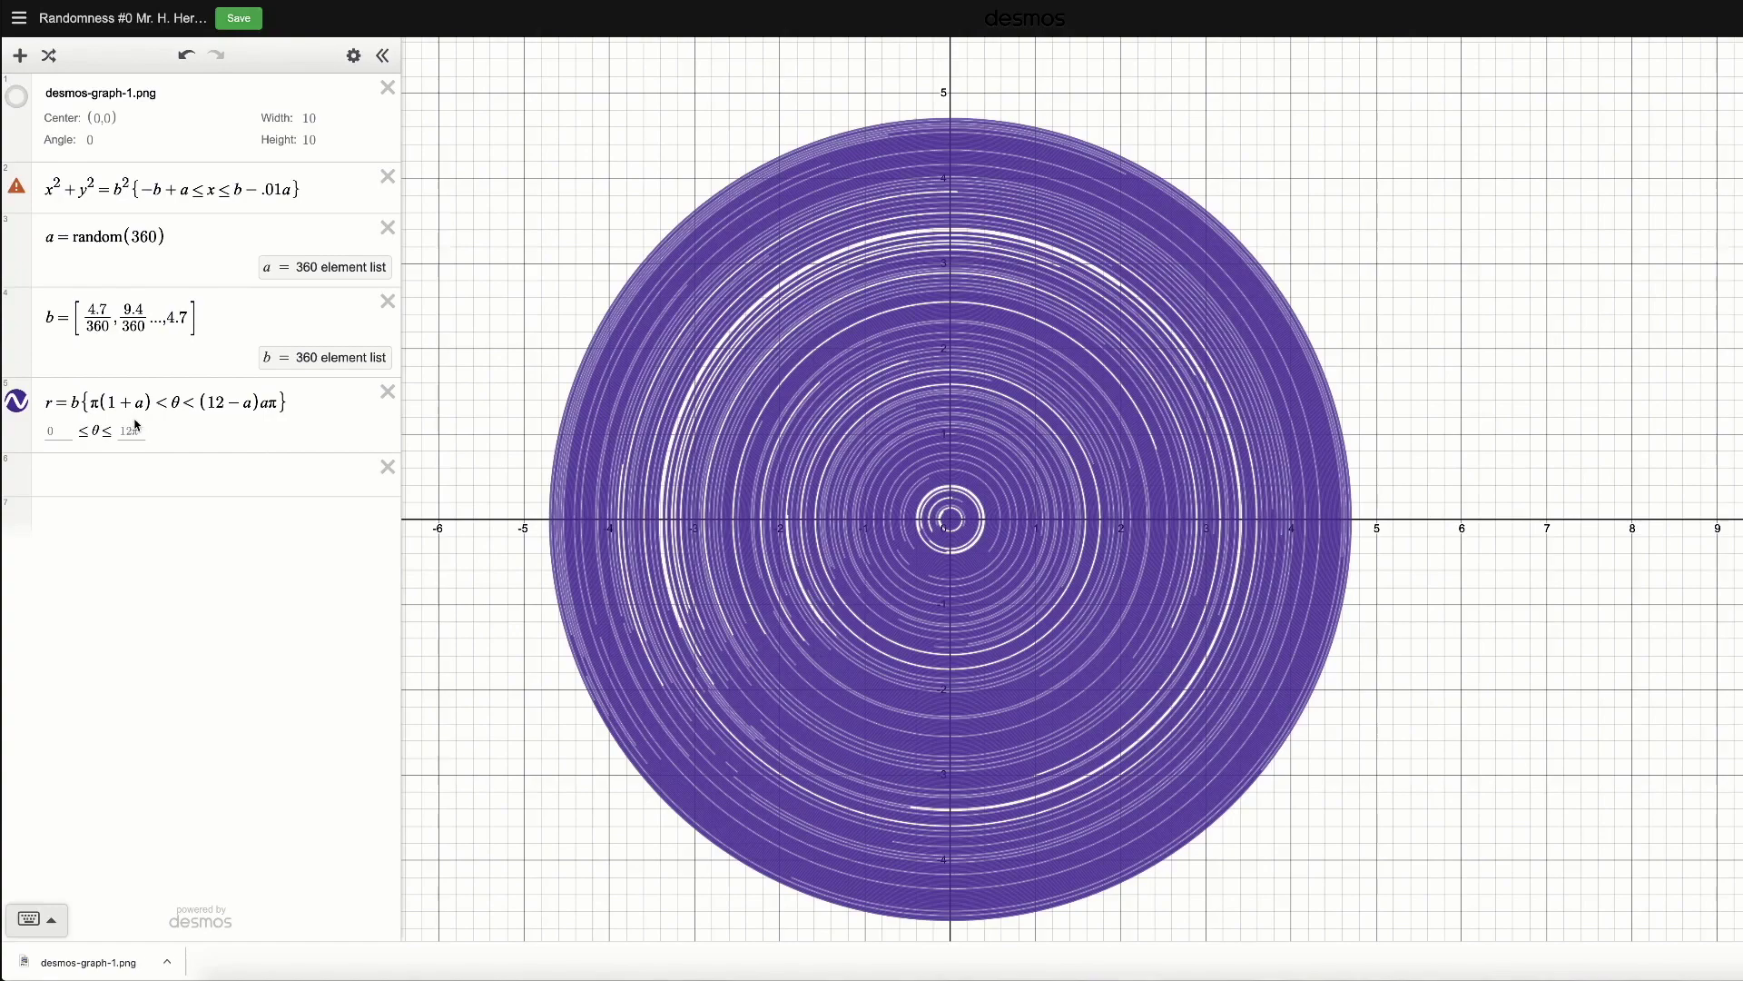
pyautogui.click(136, 425)
pyautogui.click(223, 313)
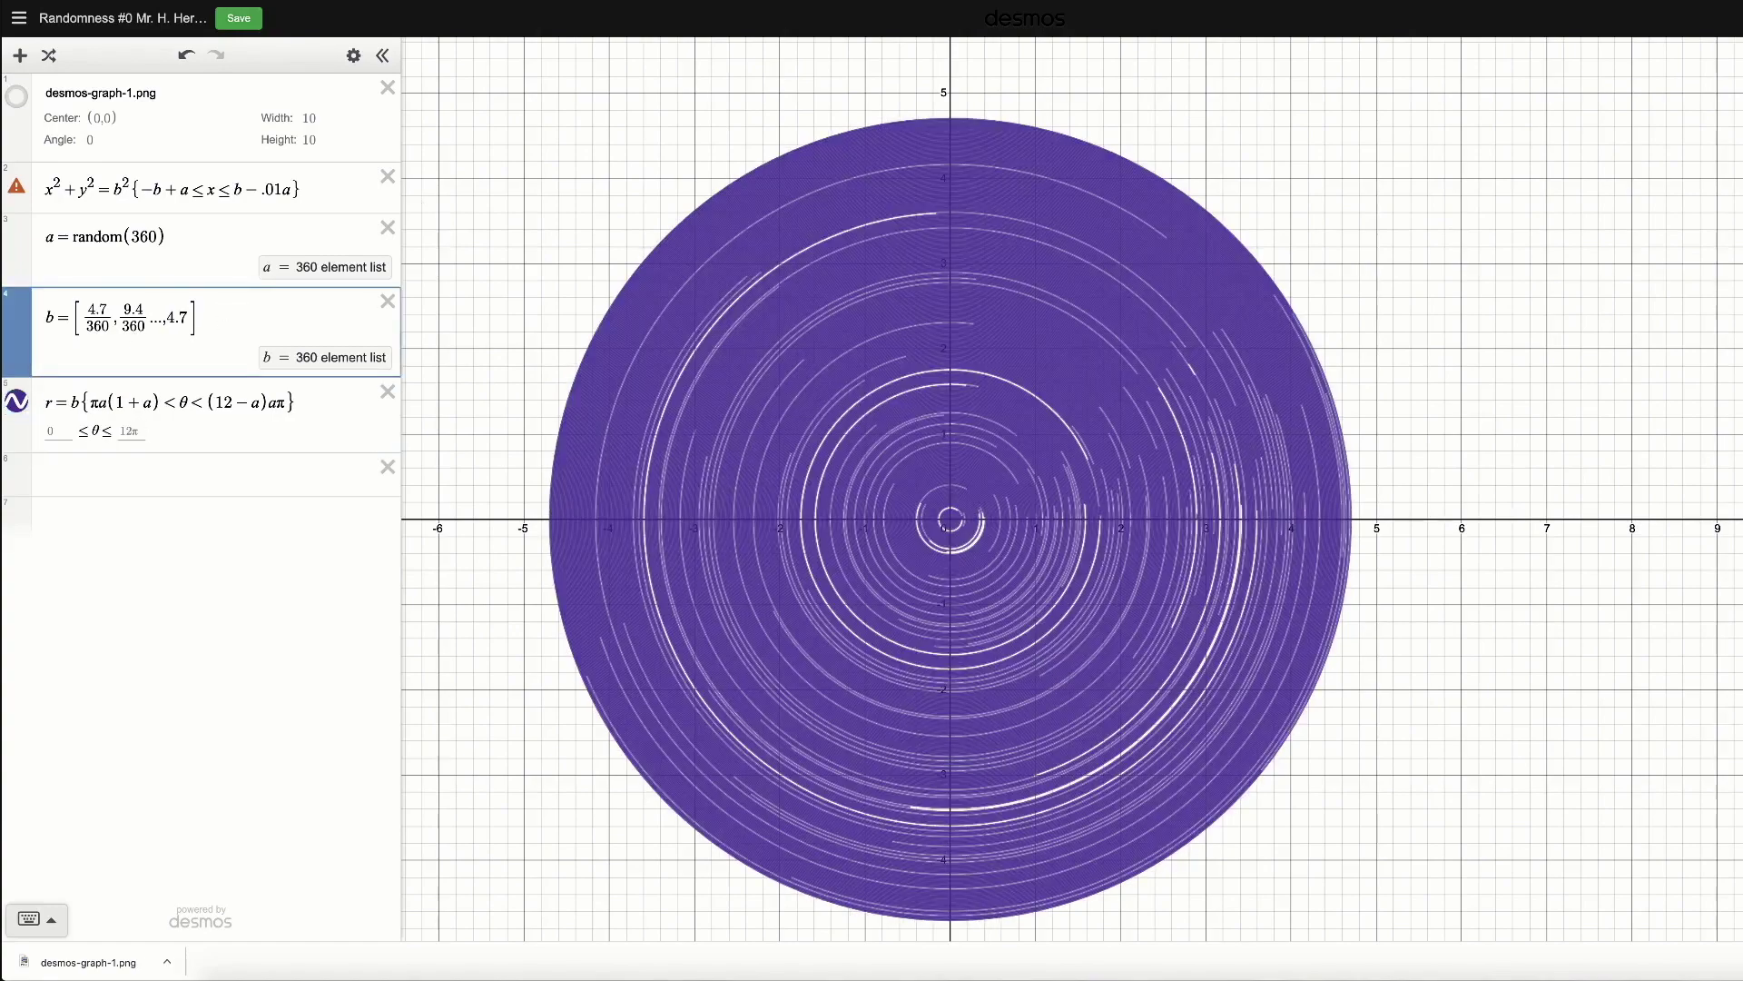
pyautogui.click(17, 400)
pyautogui.click(201, 427)
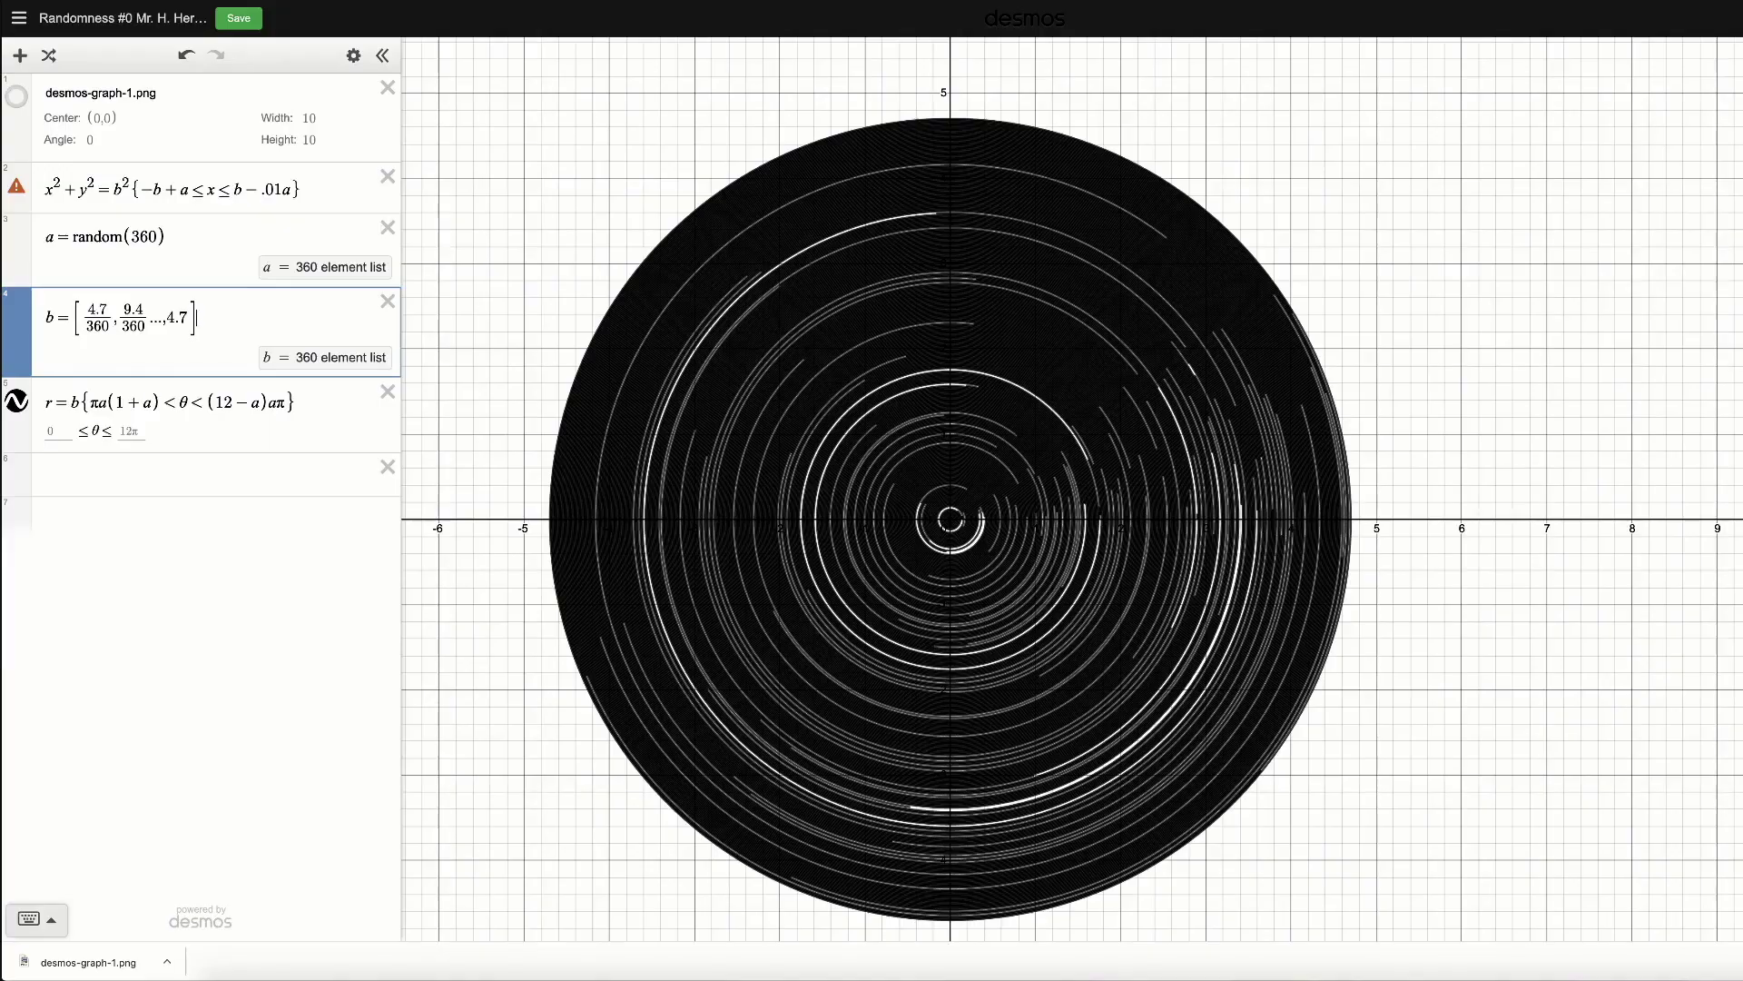
# Try 2π, 4π and 3π as the upper limit of the polar curve's θ domain.
pyautogui.click(136, 429)
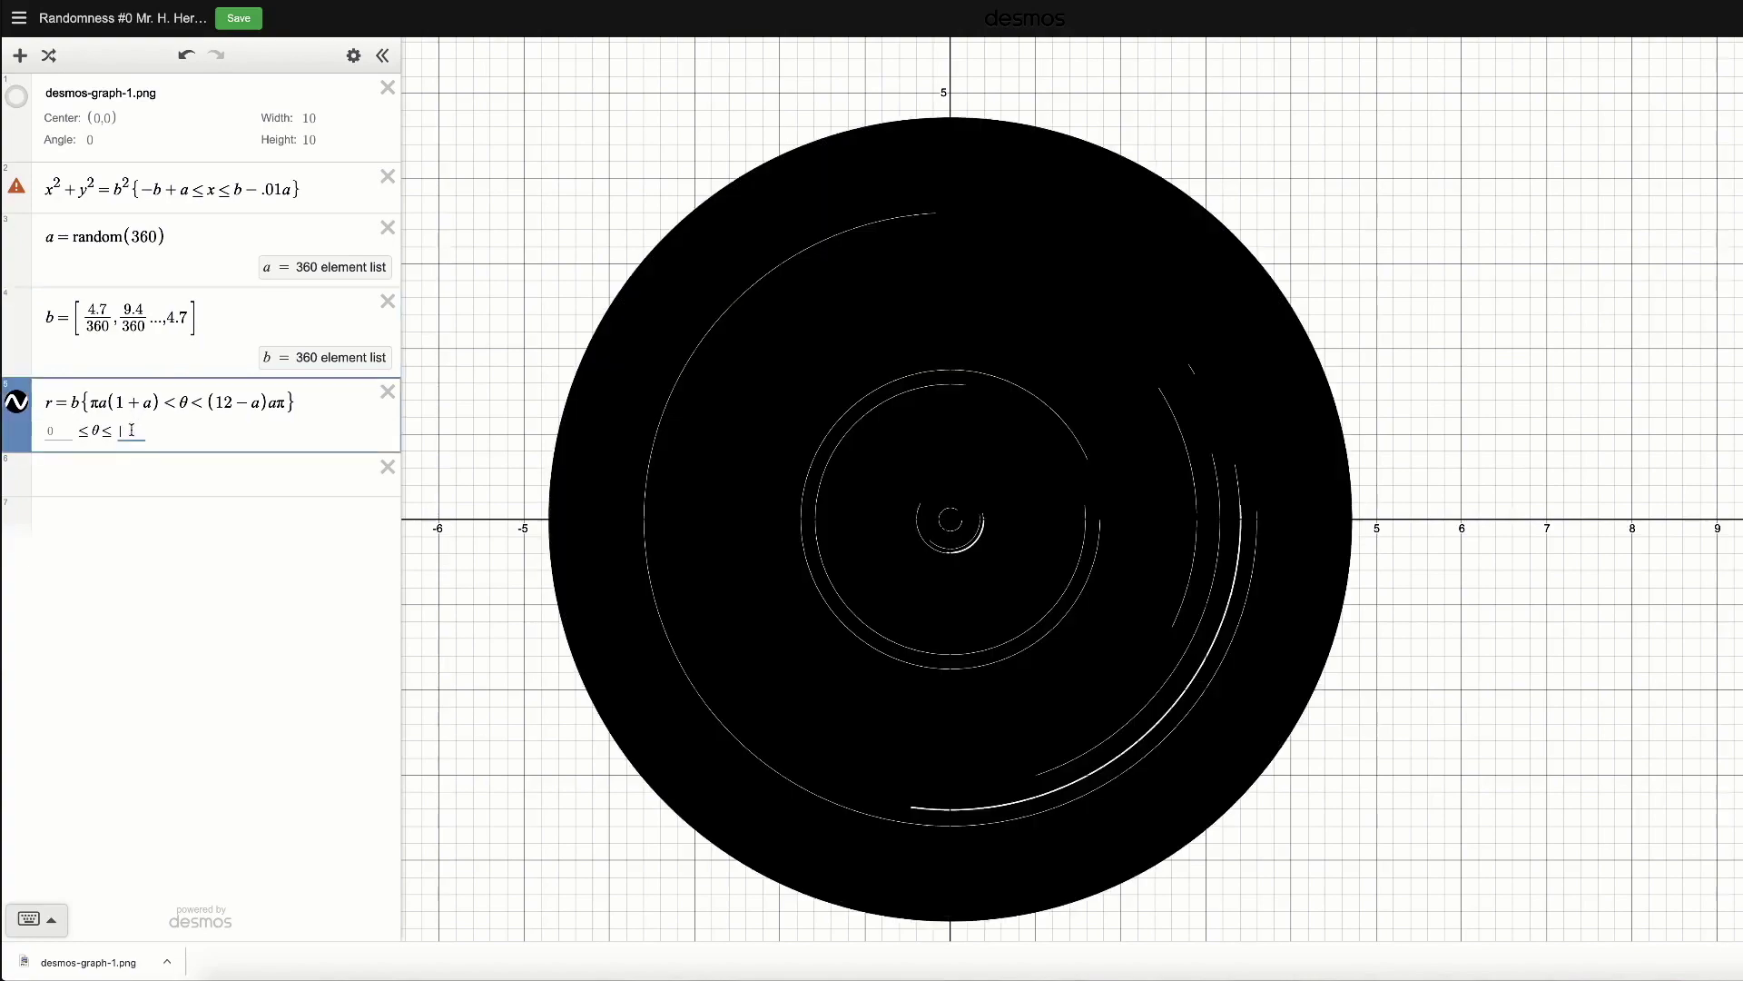
pyautogui.press('BackSpace')
pyautogui.press('BackSpace')
pyautogui.press('BackSpace')
pyautogui.write('2pi')
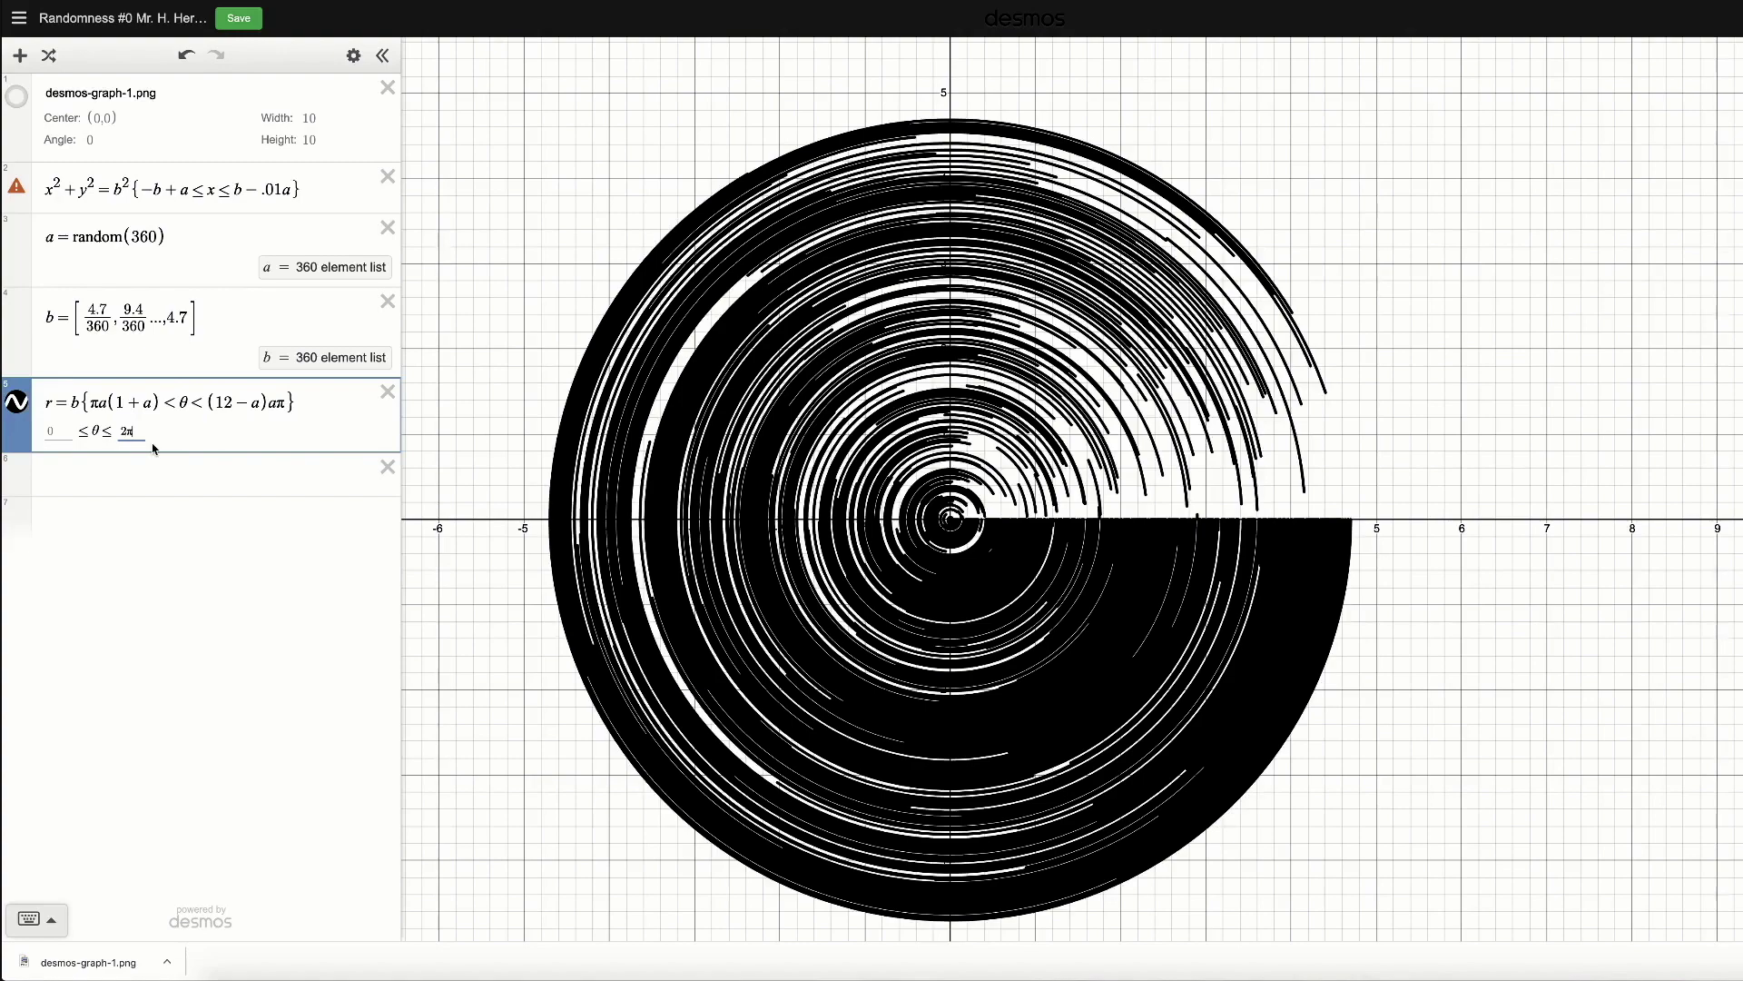
pyautogui.click(208, 319)
pyautogui.click(126, 431)
pyautogui.press('BackSpace')
pyautogui.write('3')
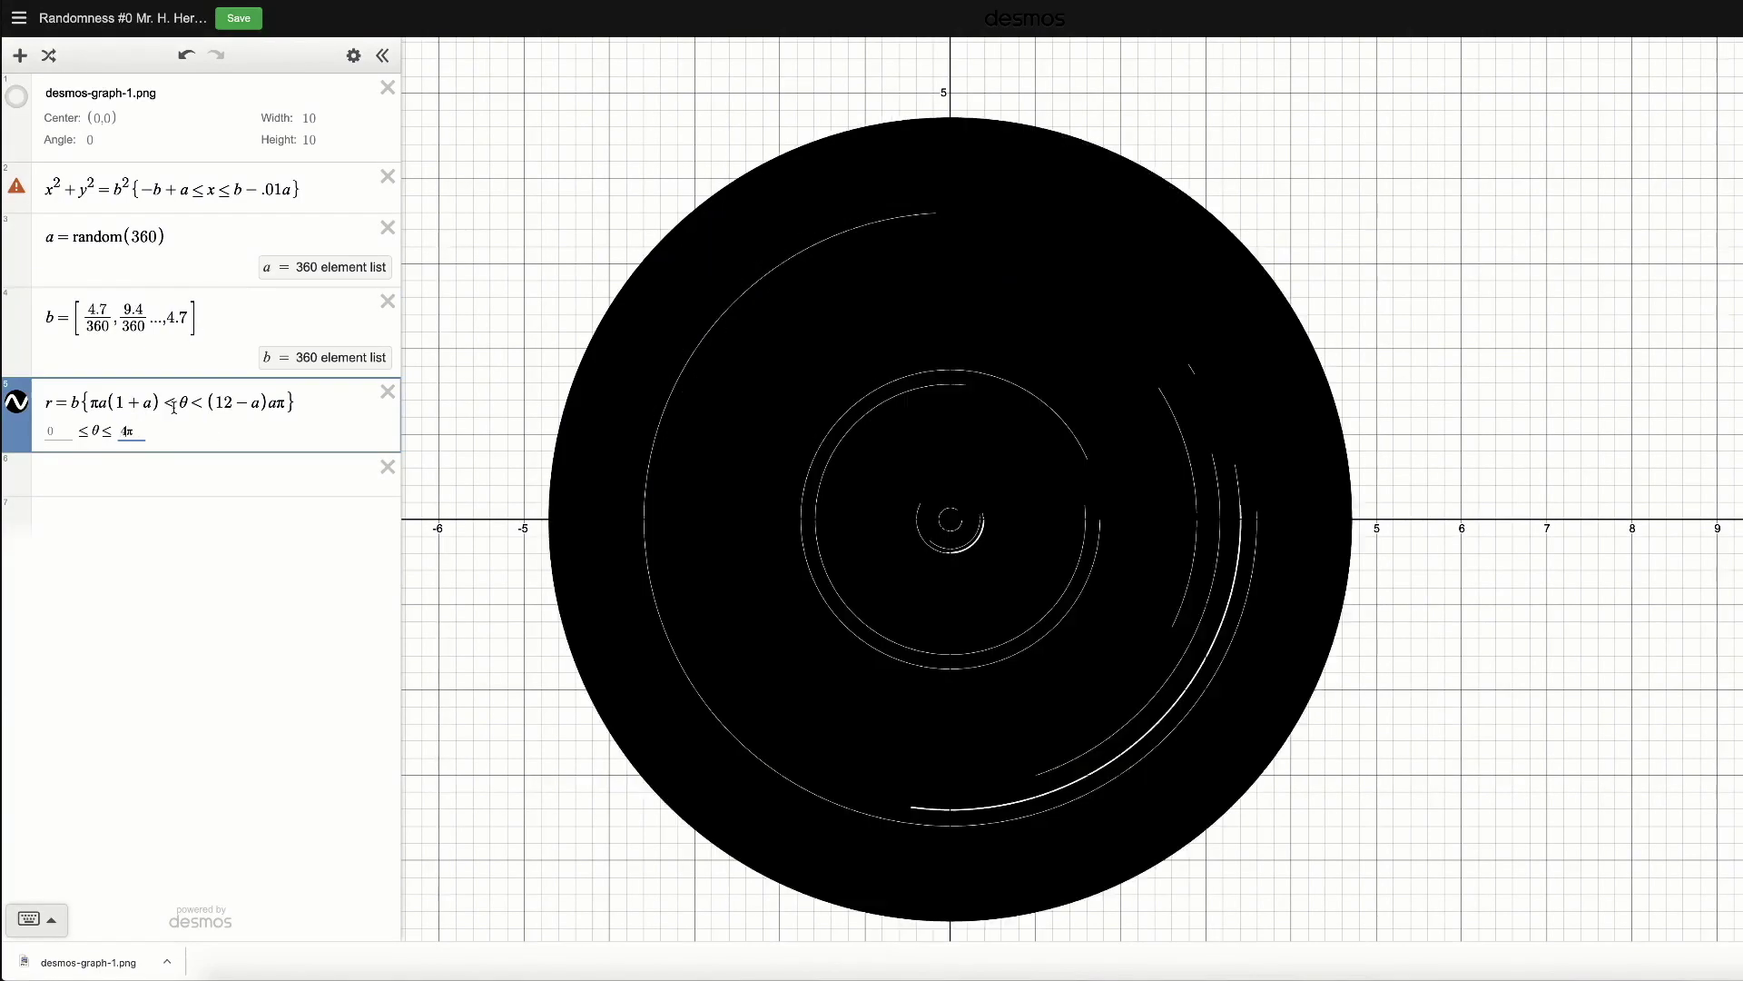
pyautogui.click(217, 317)
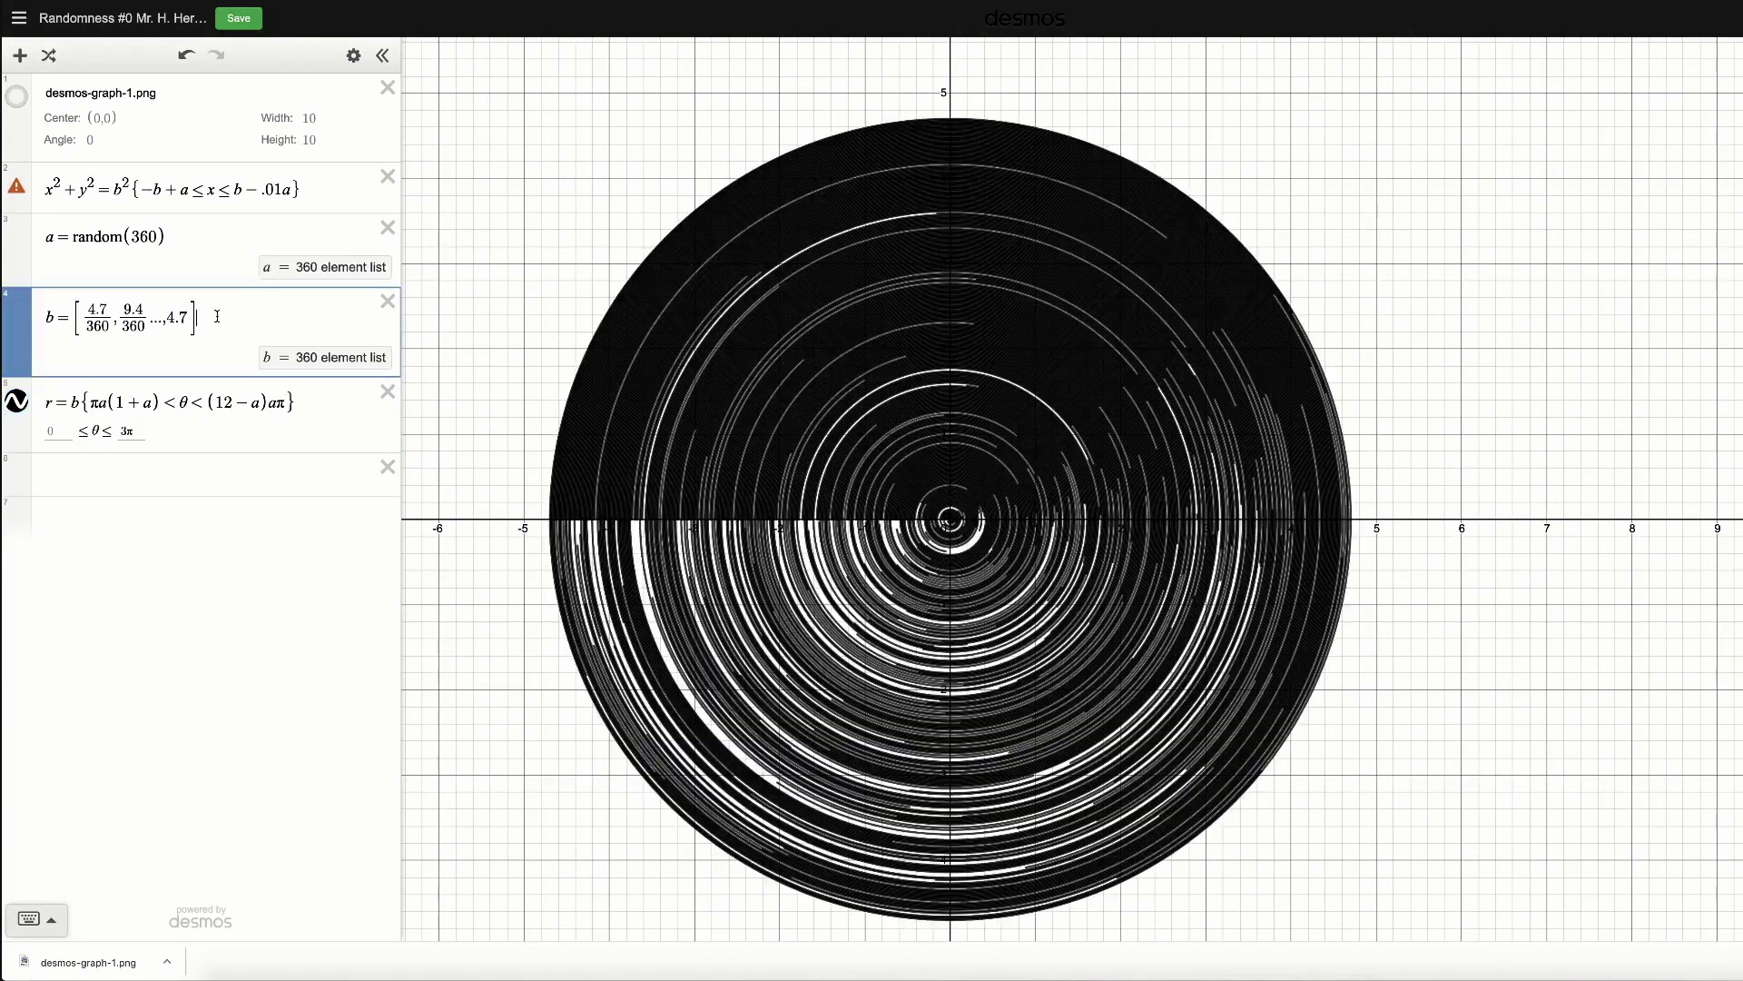
# Remove the extra factor a so the lower bound reads π(1+a), and set the θ domain's upper limit to 4π.
pyautogui.click(102, 403)
pyautogui.press('BackSpace')
pyautogui.click(126, 431)
pyautogui.press('BackSpace')
pyautogui.write('2')
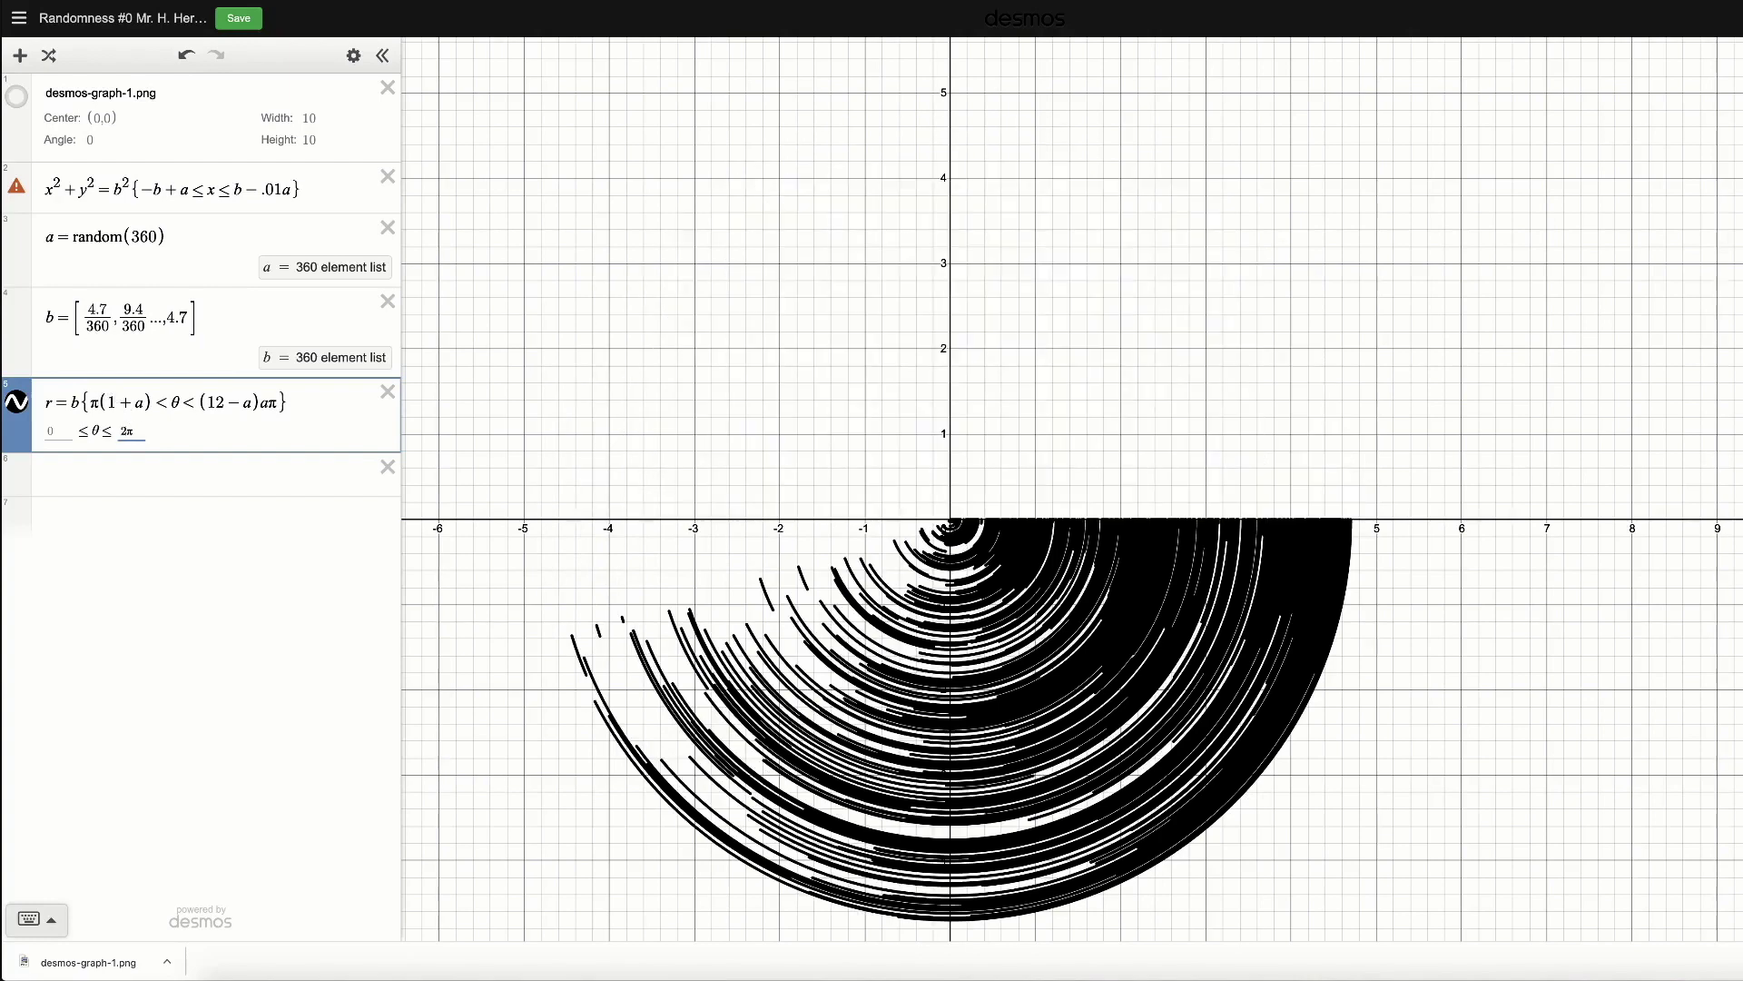
pyautogui.press('BackSpace')
pyautogui.write('4')
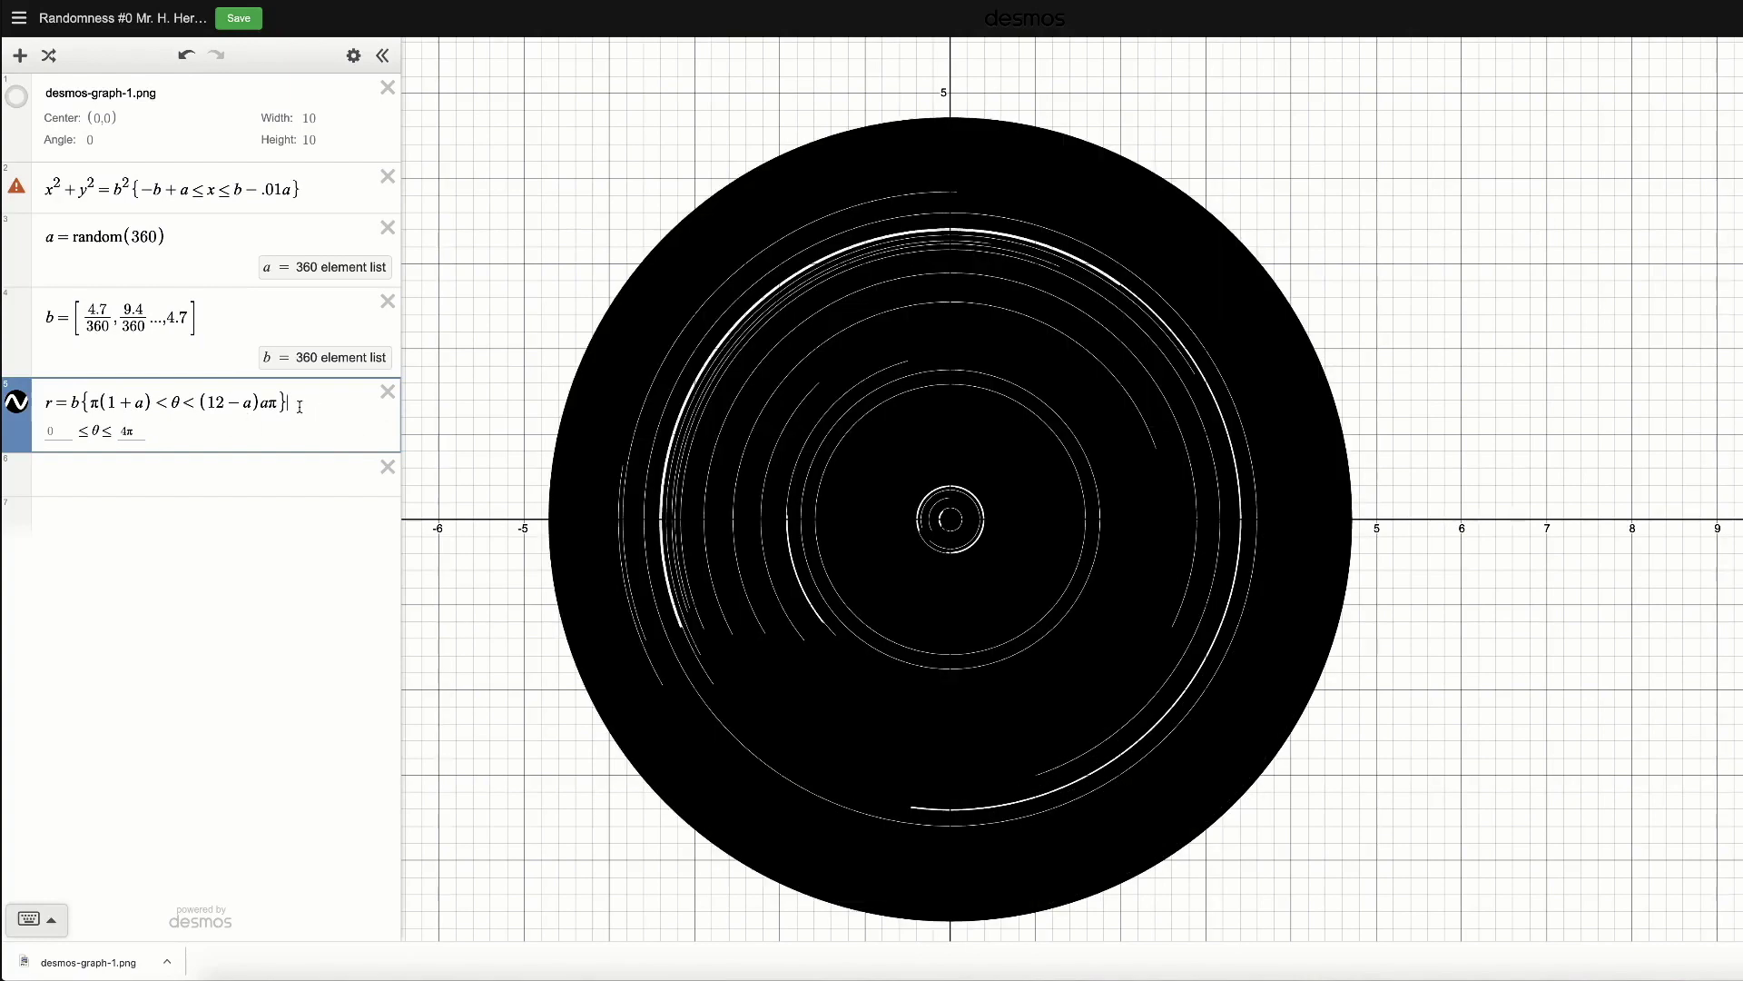
pyautogui.click(216, 317)
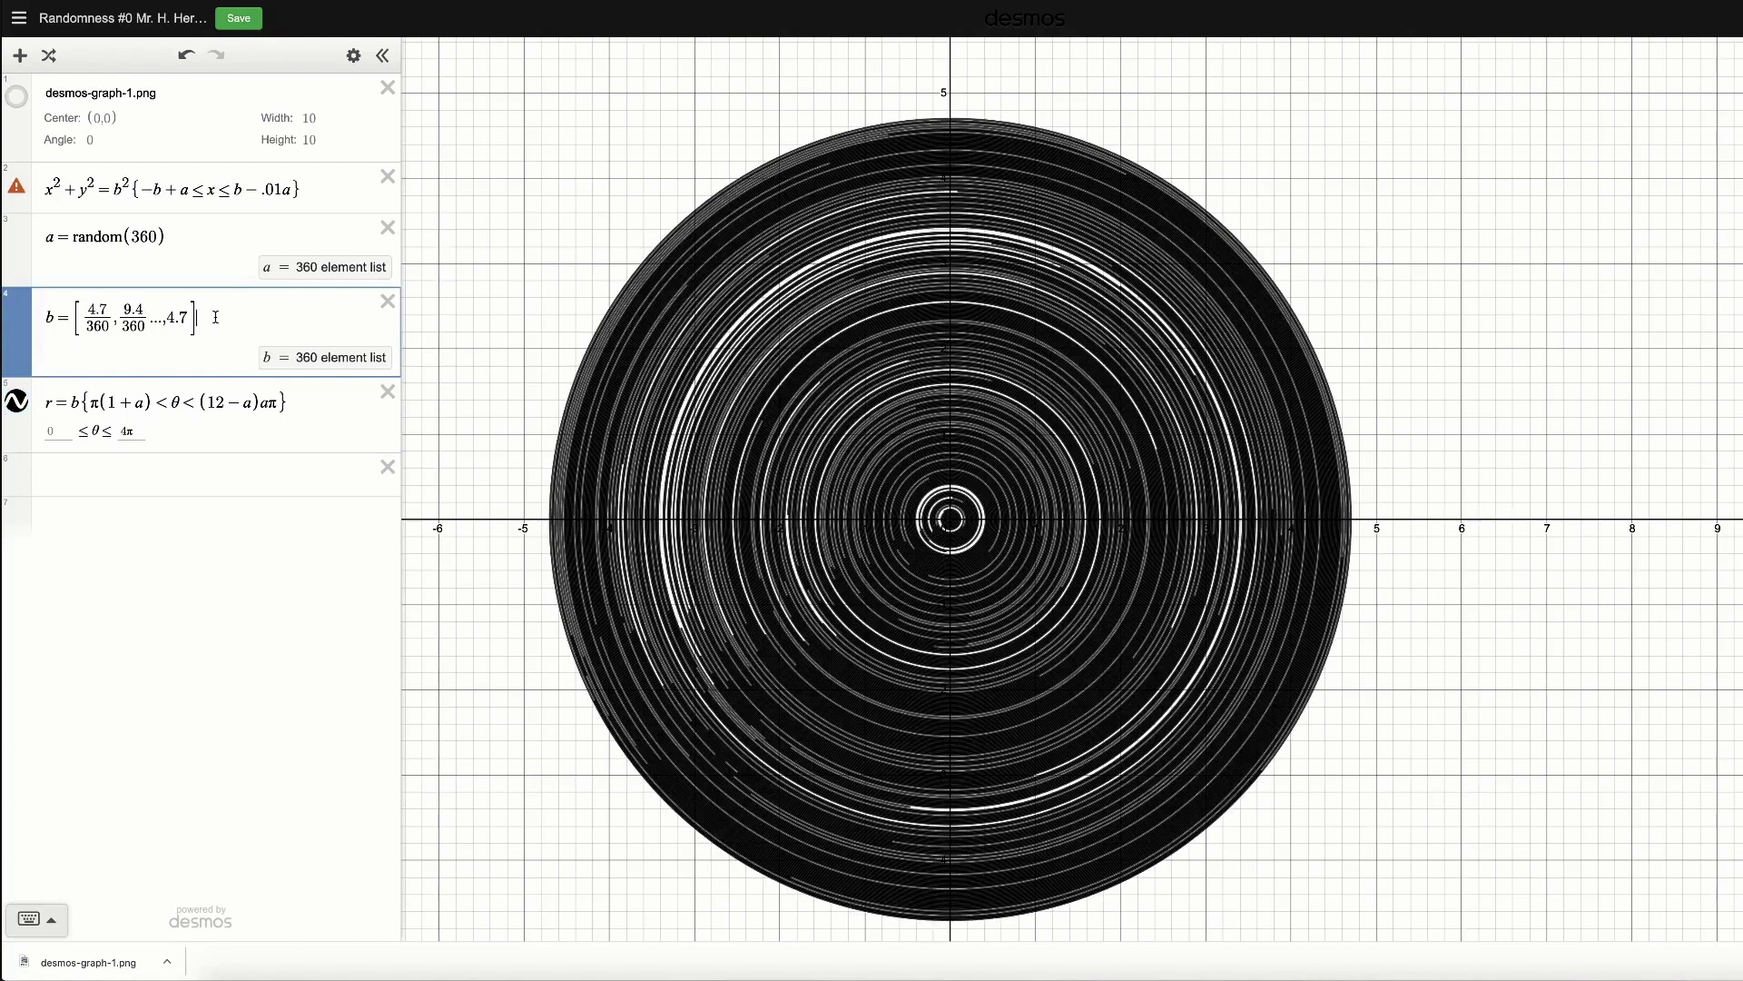
# Compare the curve with the target image on the challenge page, and save the graph.
pyautogui.hotkey('ctrl', 'Tab')
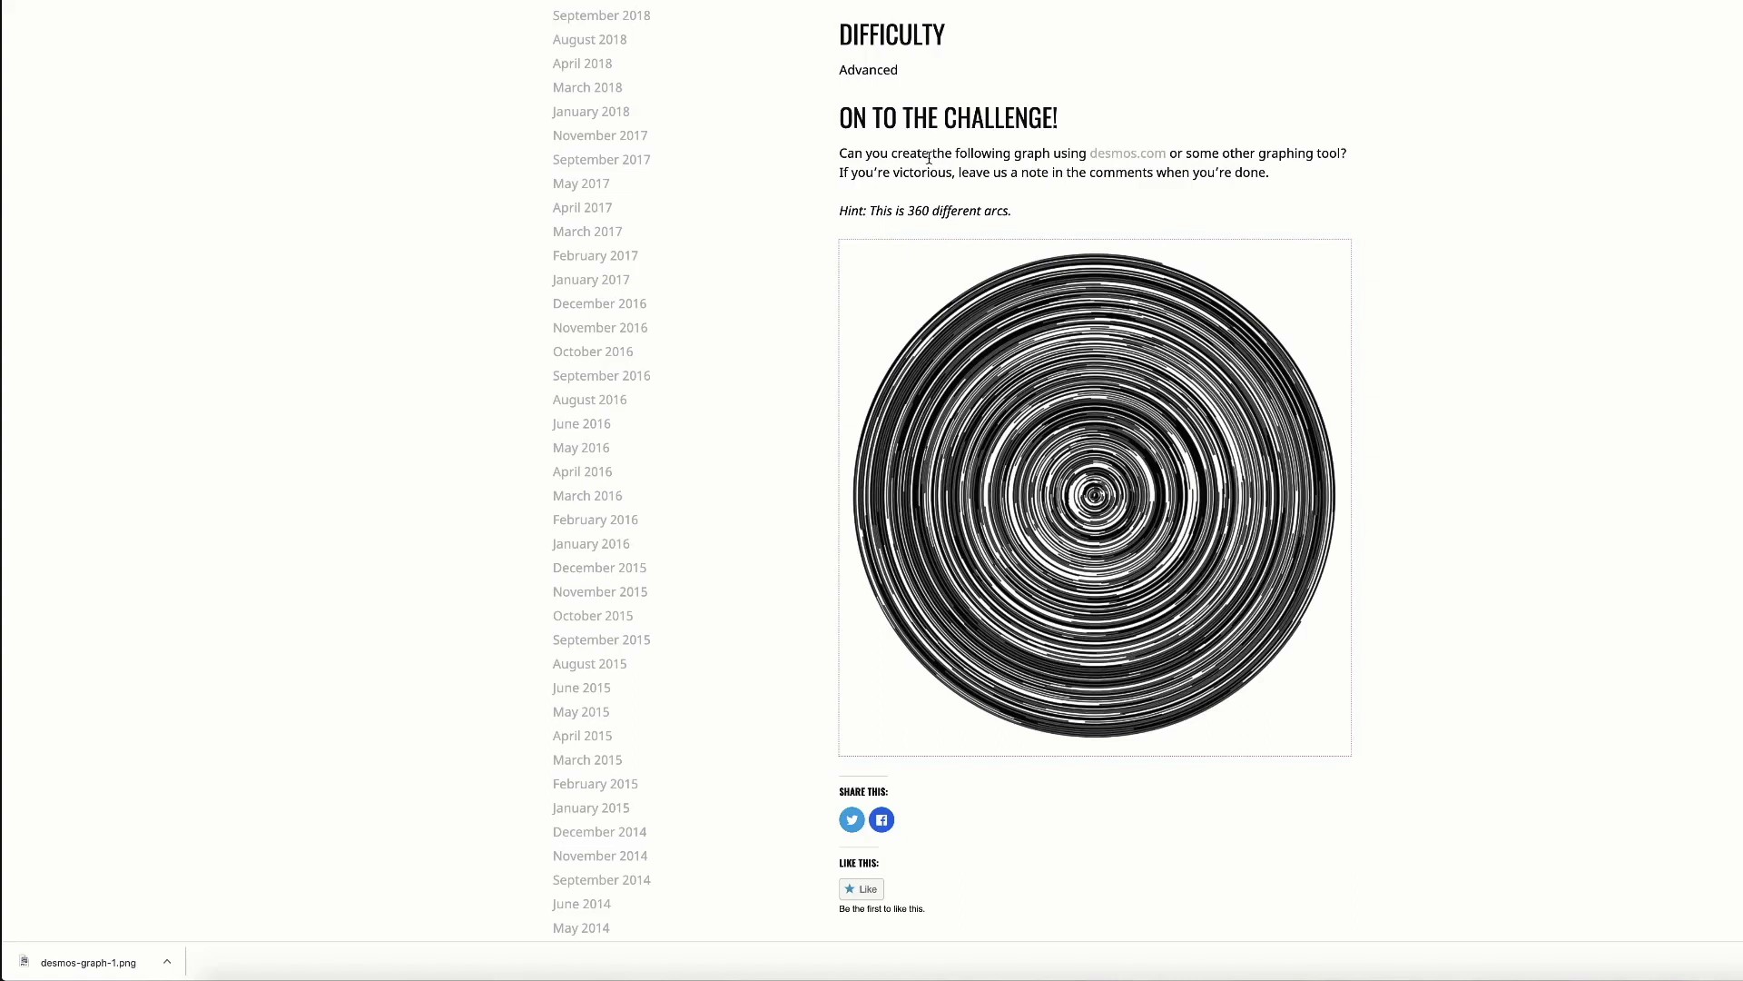
pyautogui.scroll(-1, 1015, 454)
pyautogui.scroll(1, 1015, 454)
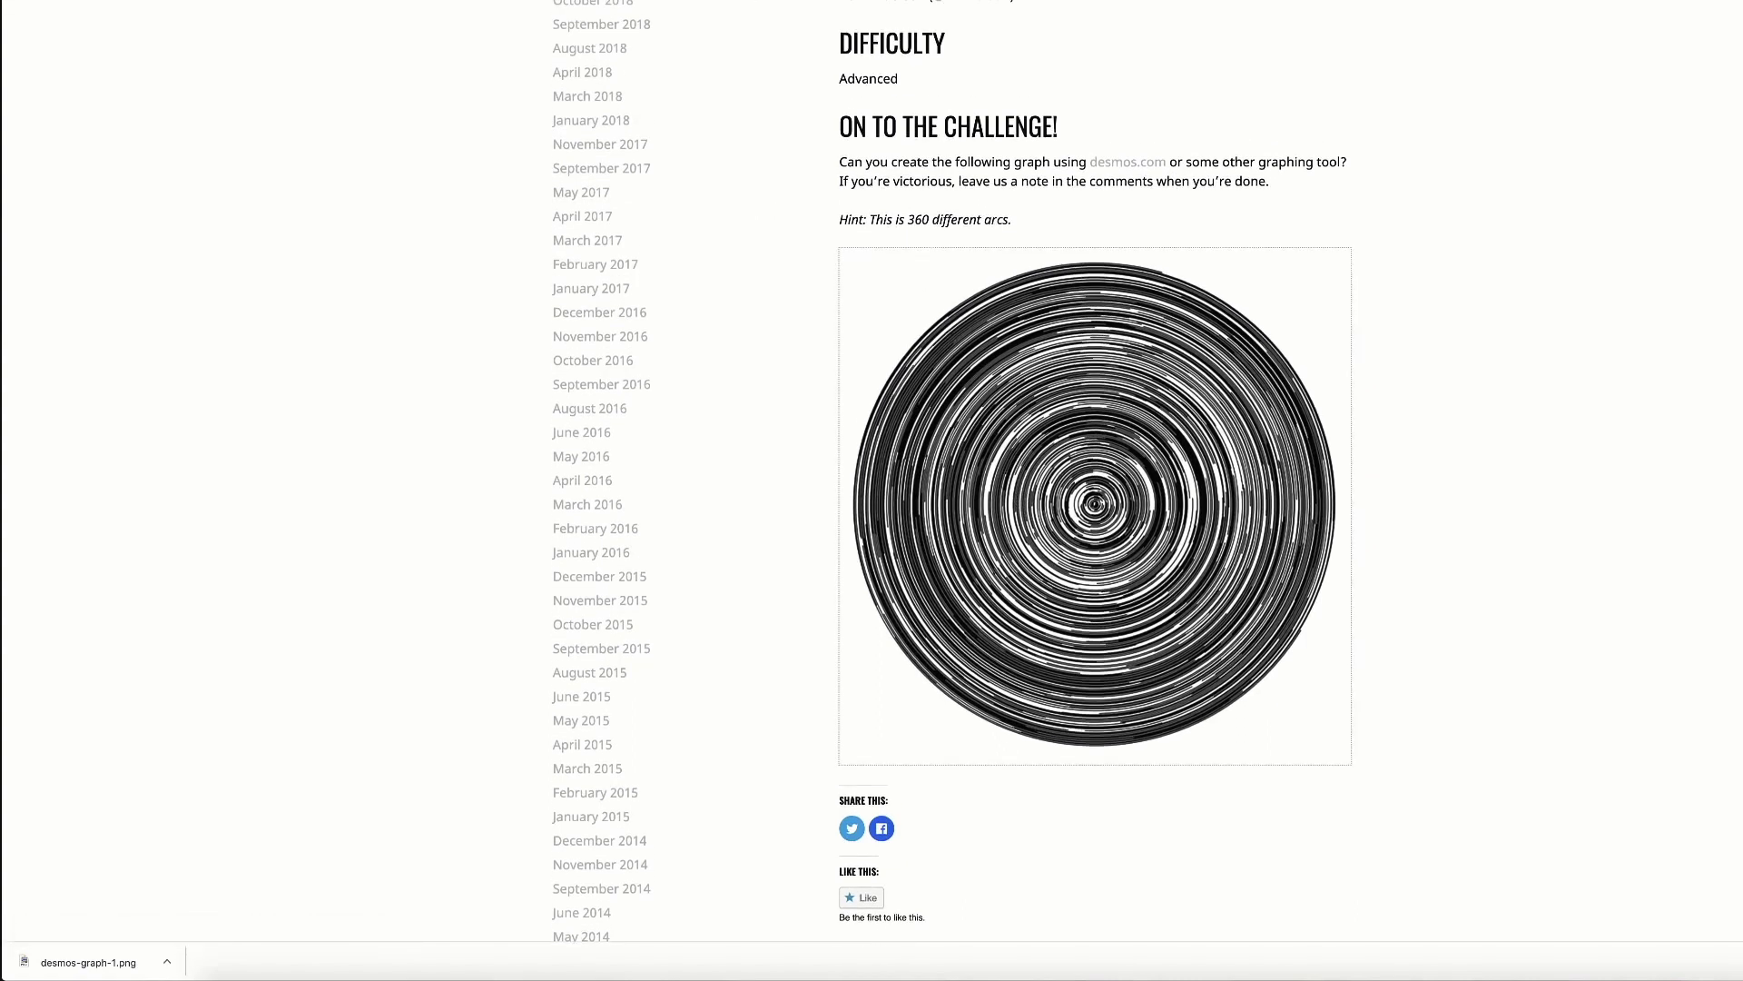
pyautogui.hotkey('ctrl', 'Tab')
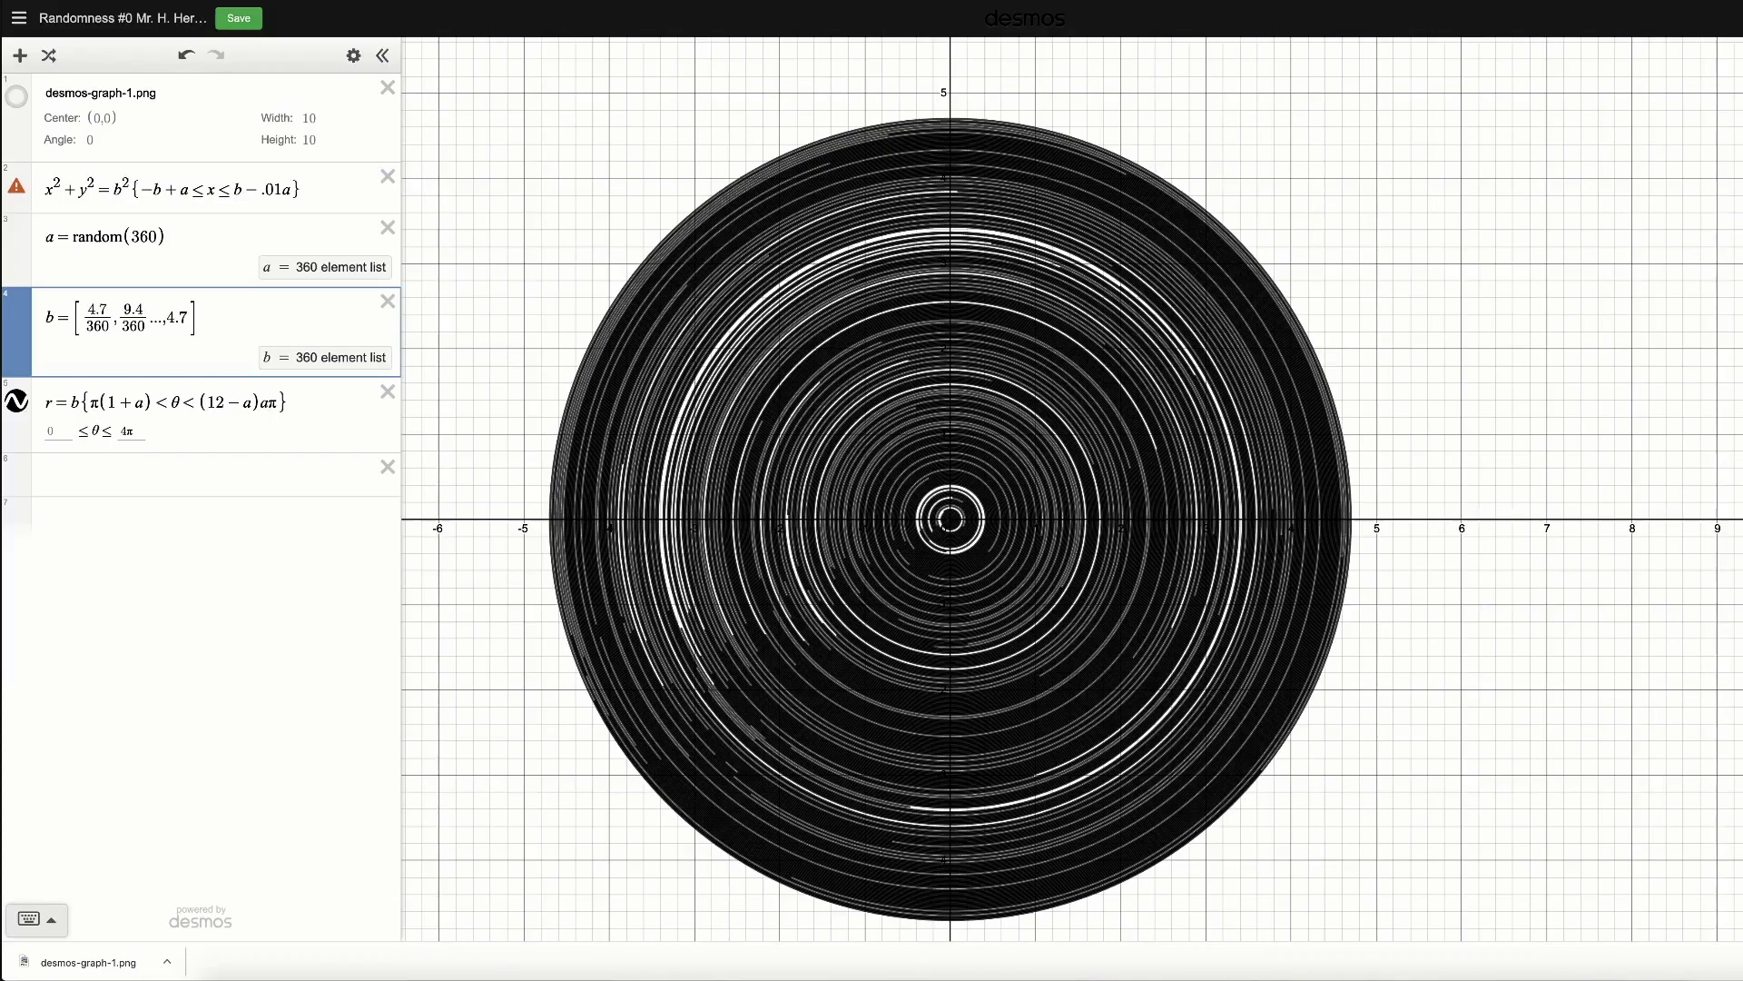
pyautogui.click(238, 25)
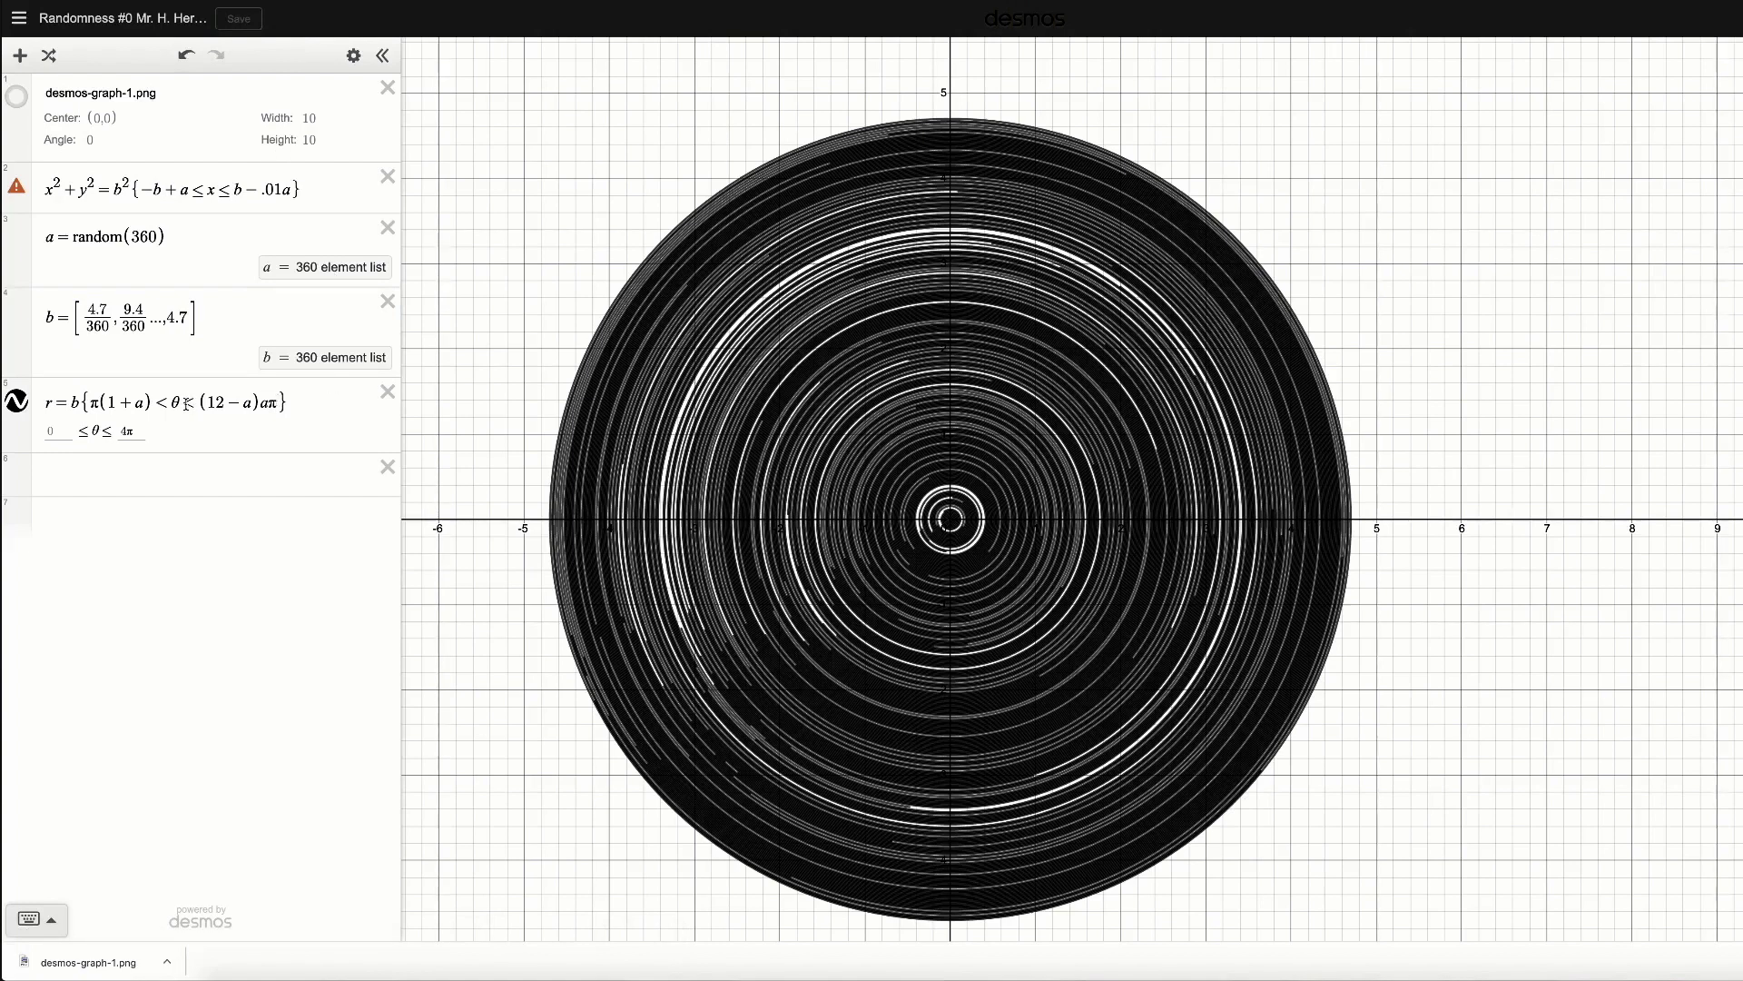
# Hide the polar curve, show the reference image desmos-graph-1.png, and examine its arcs and gaps up close.
pyautogui.click(18, 403)
pyautogui.click(18, 98)
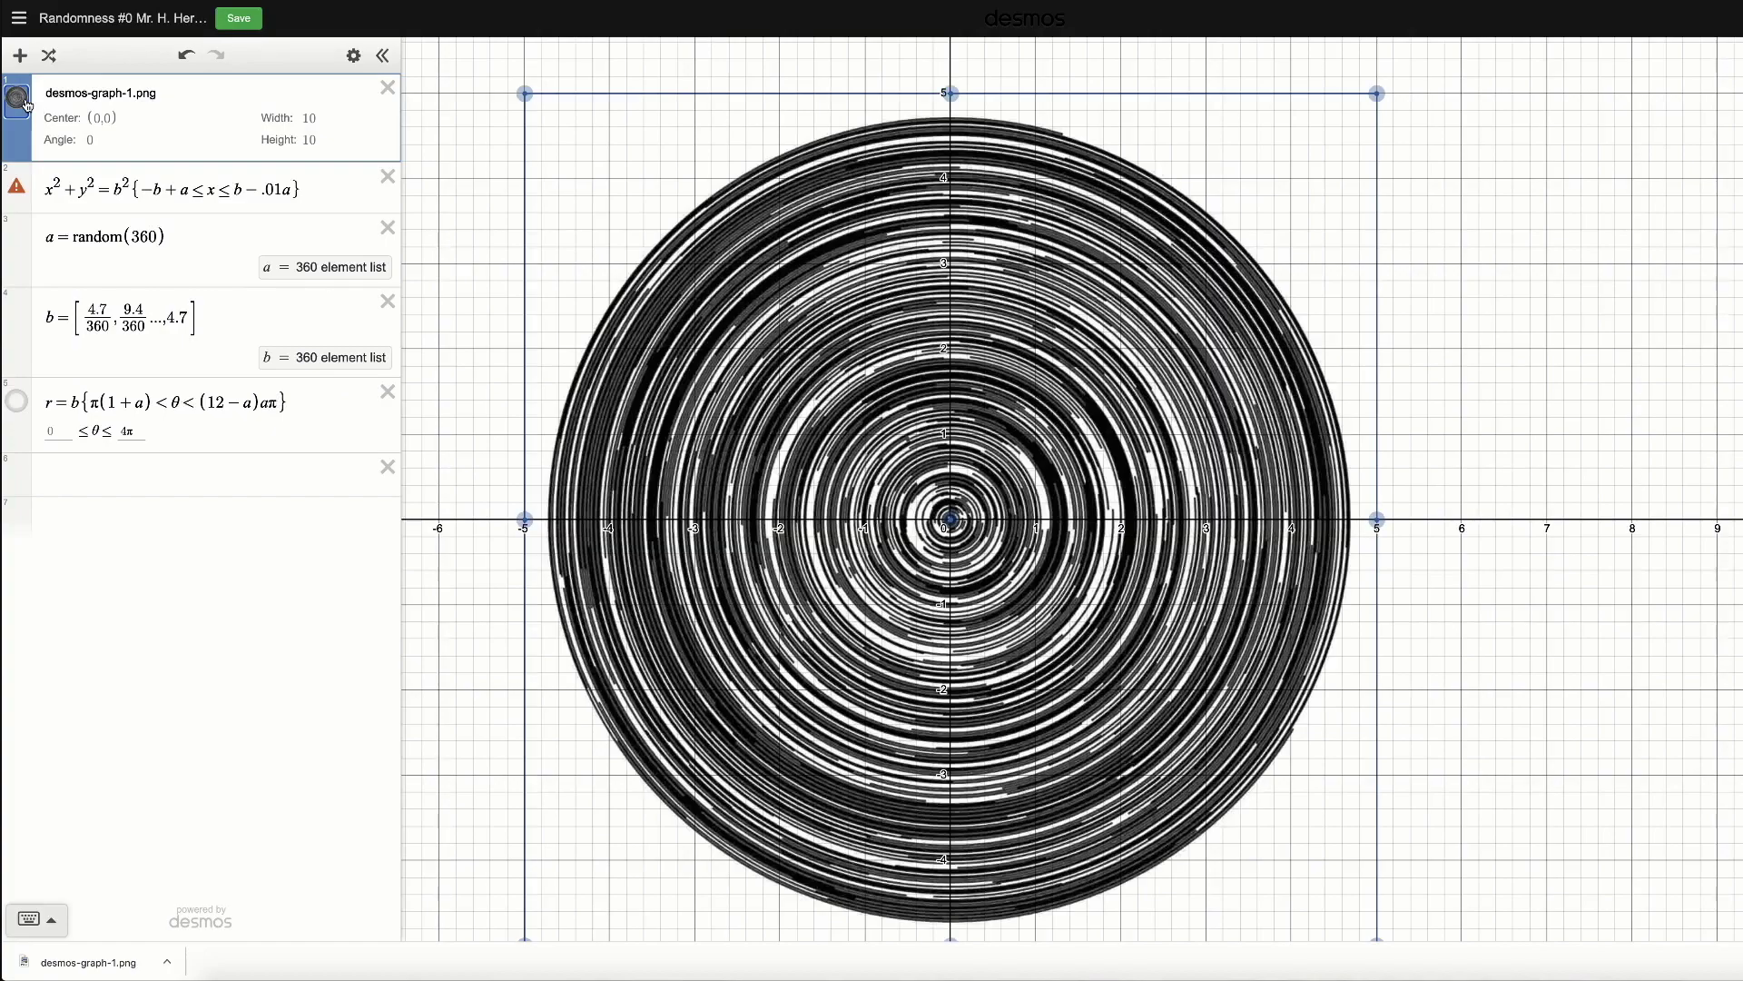
pyautogui.scroll(-2, 686, 529)
pyautogui.scroll(6, 686, 529)
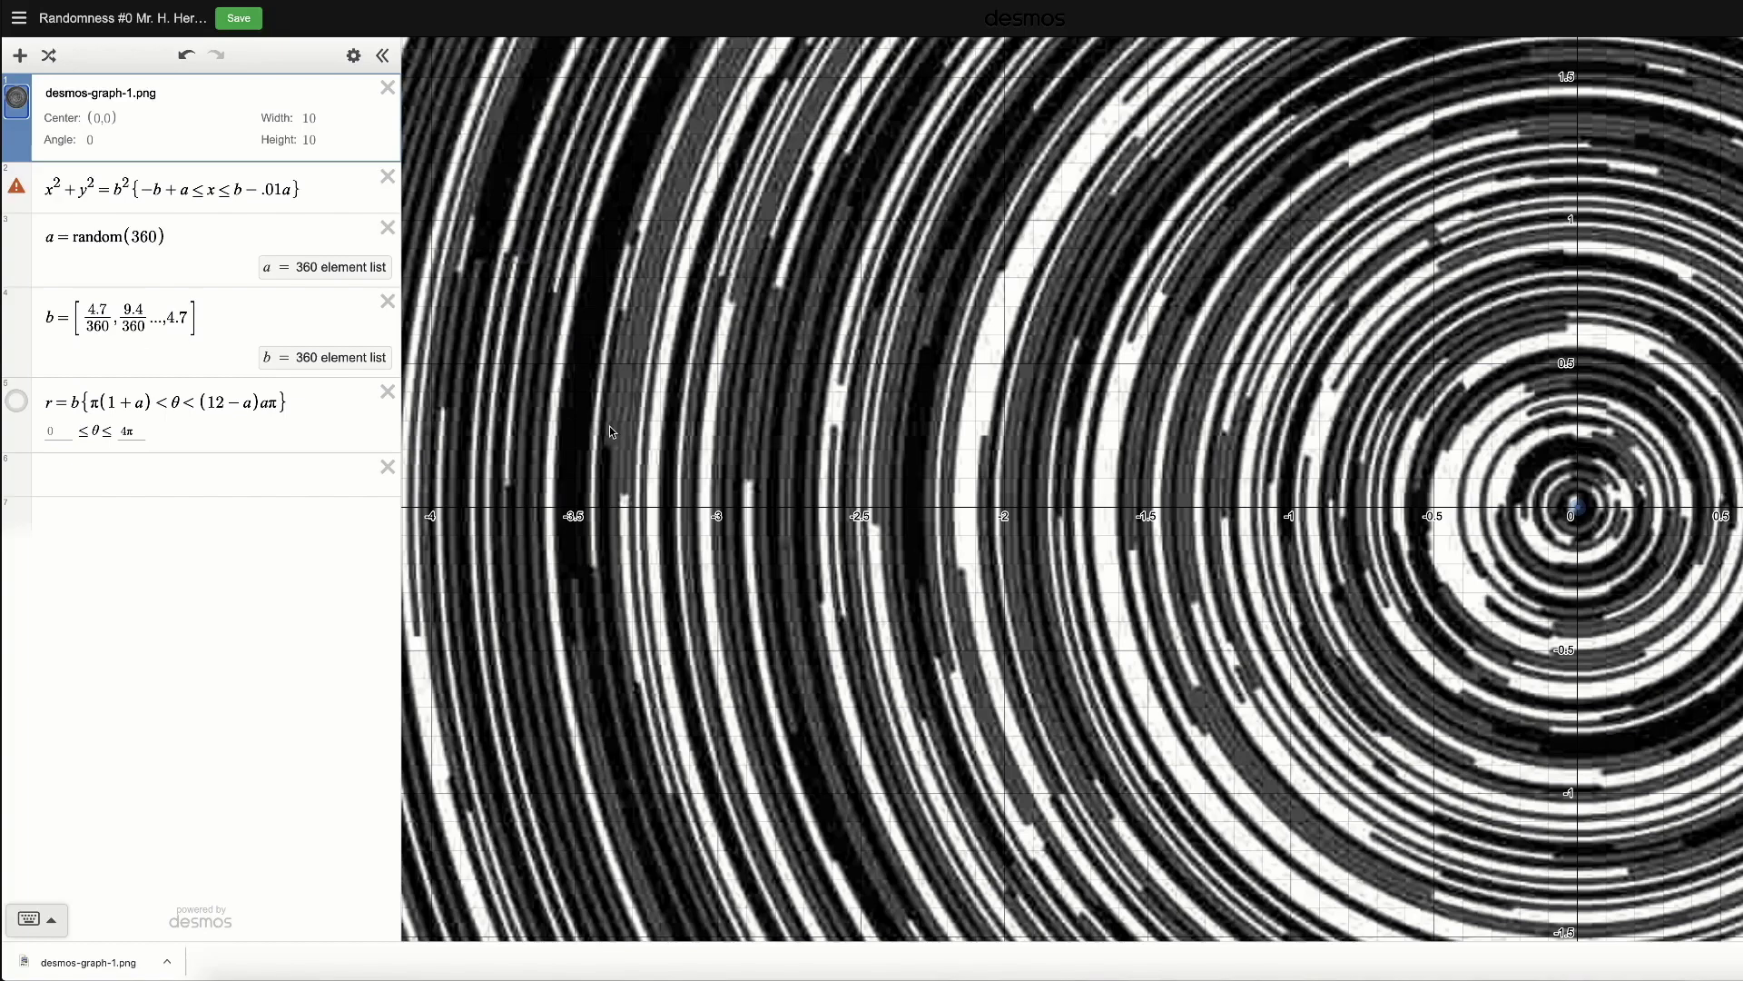
pyautogui.scroll(10, 585, 592)
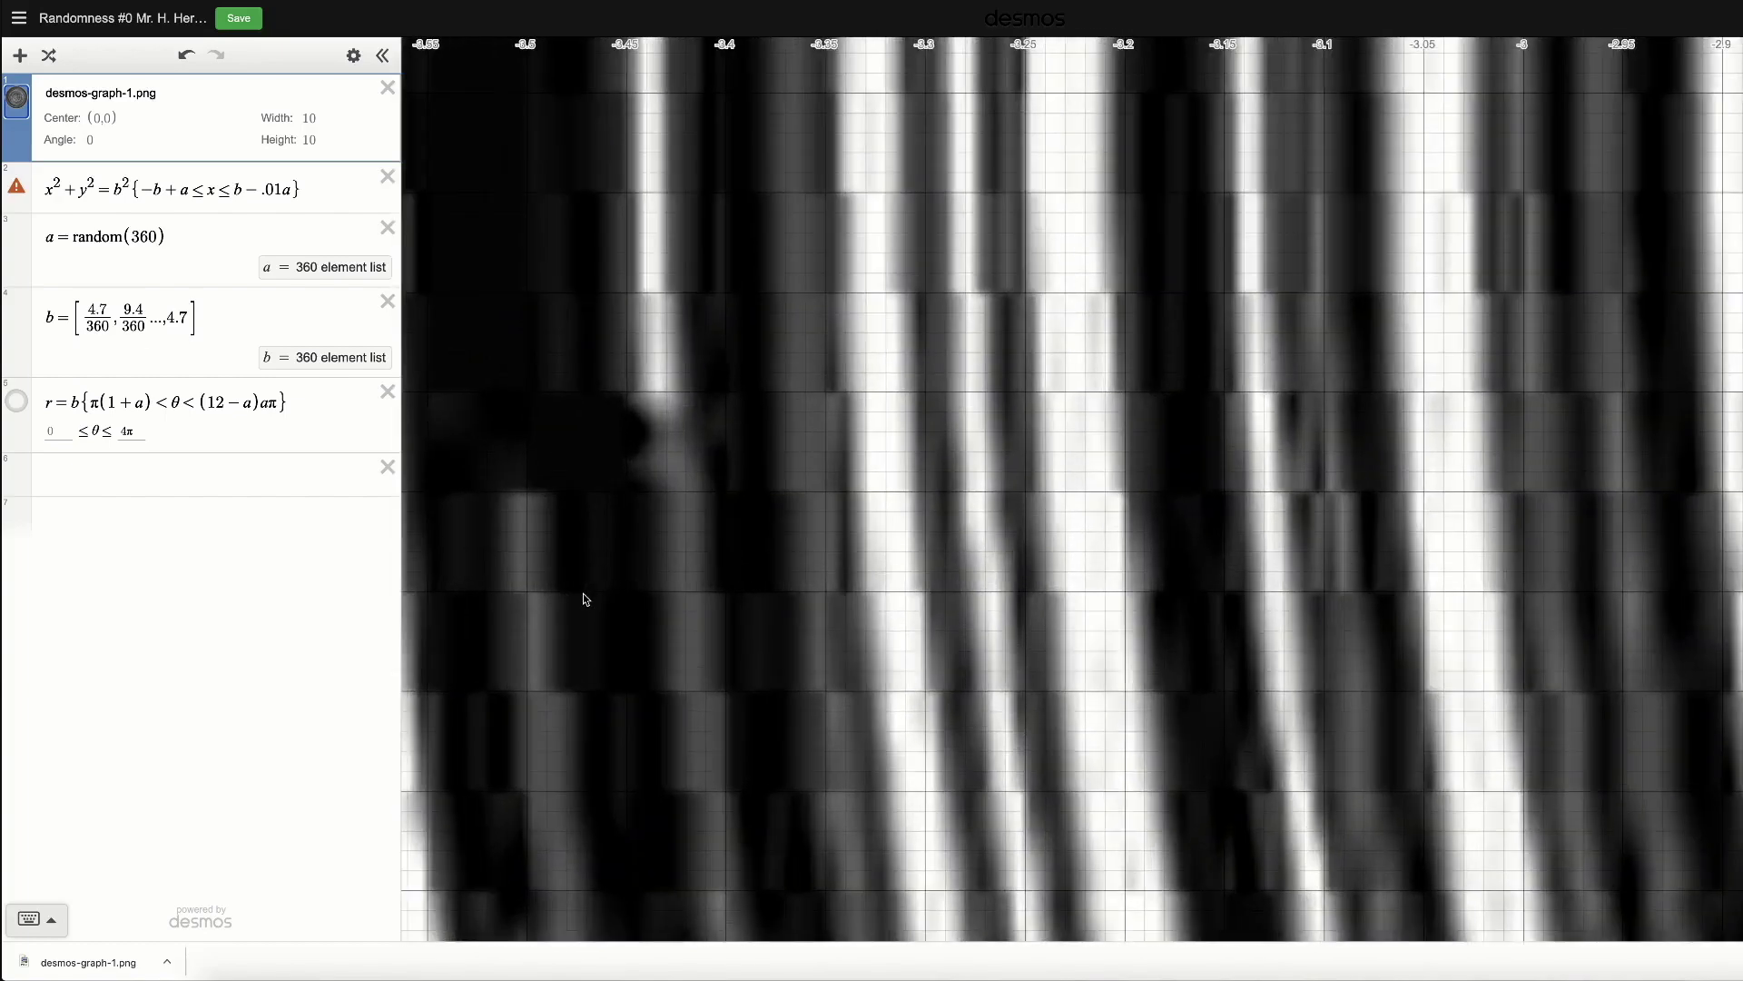
pyautogui.scroll(-3, 585, 599)
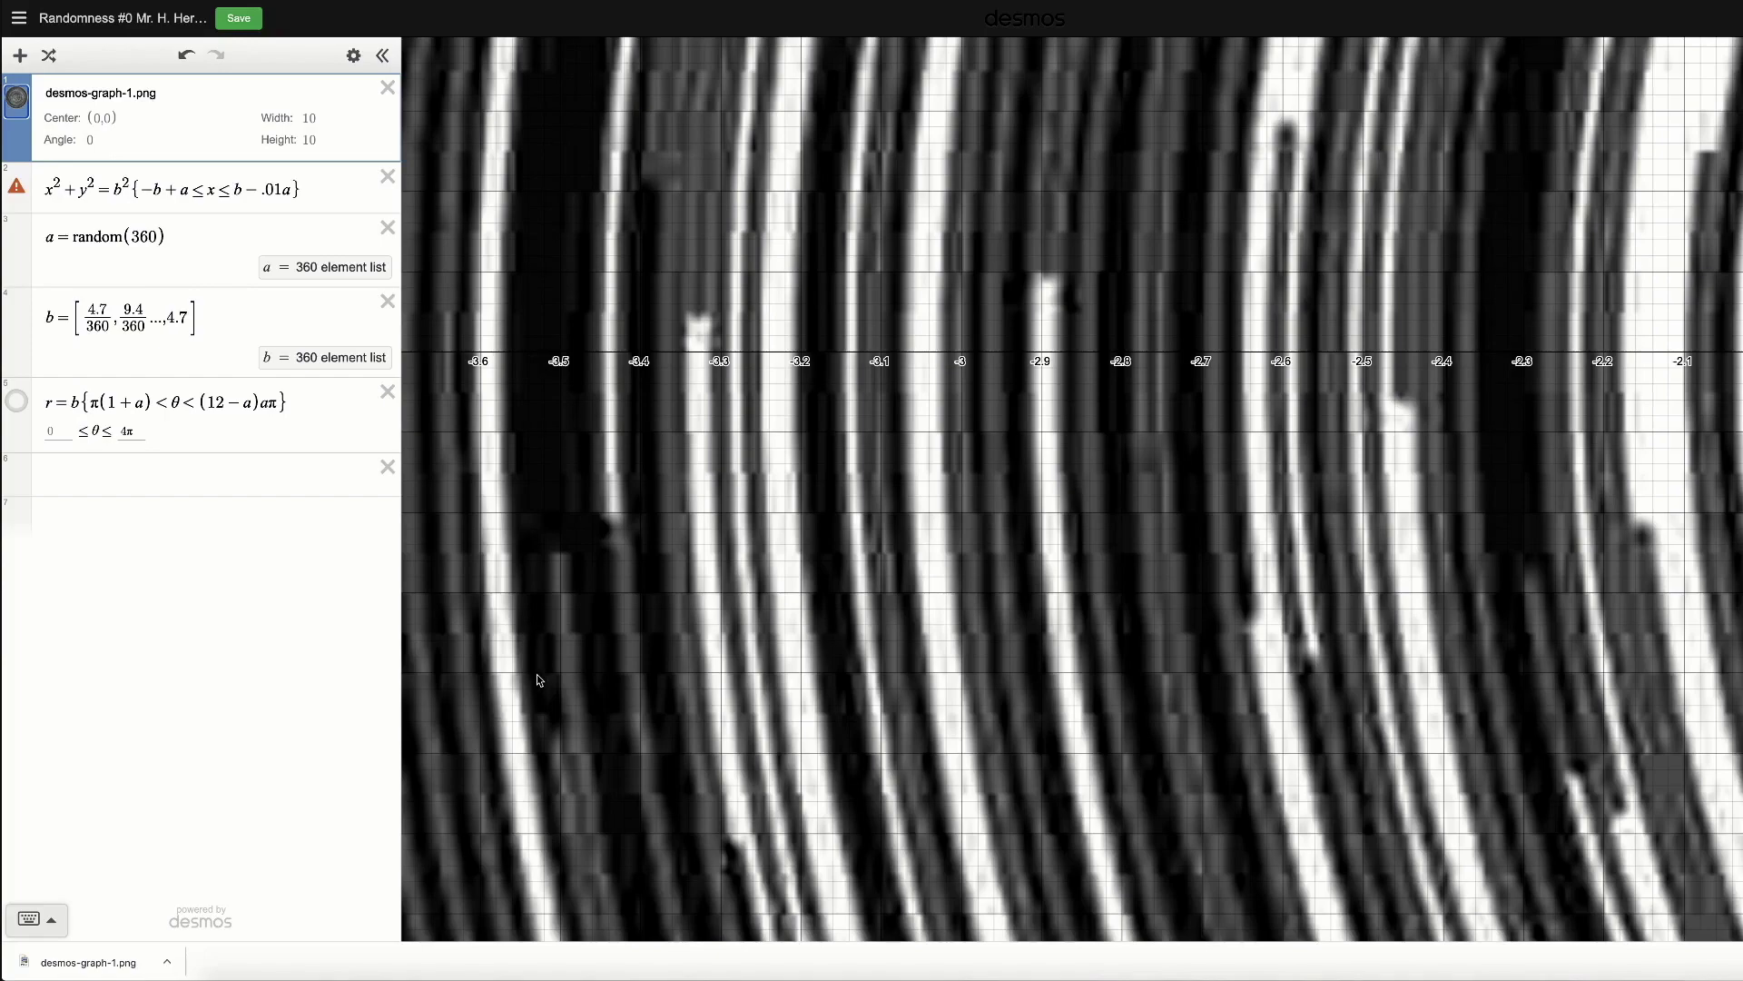
pyautogui.scroll(-15, 536, 674)
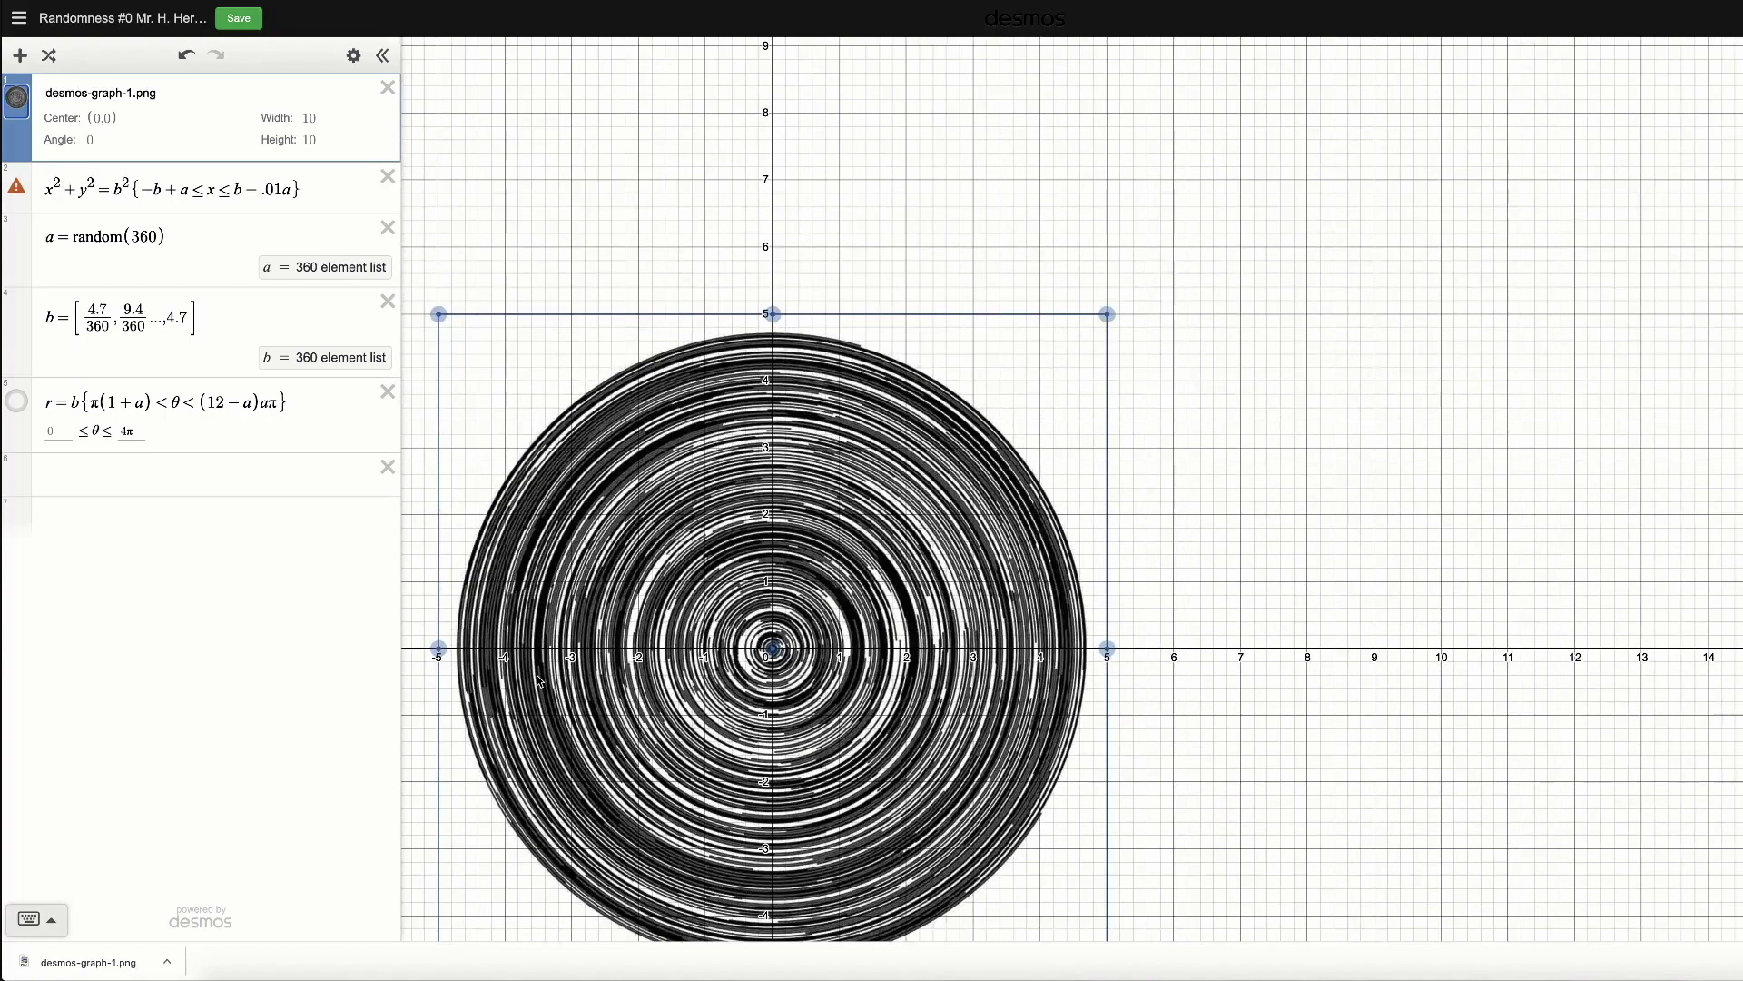
pyautogui.scroll(5, 548, 674)
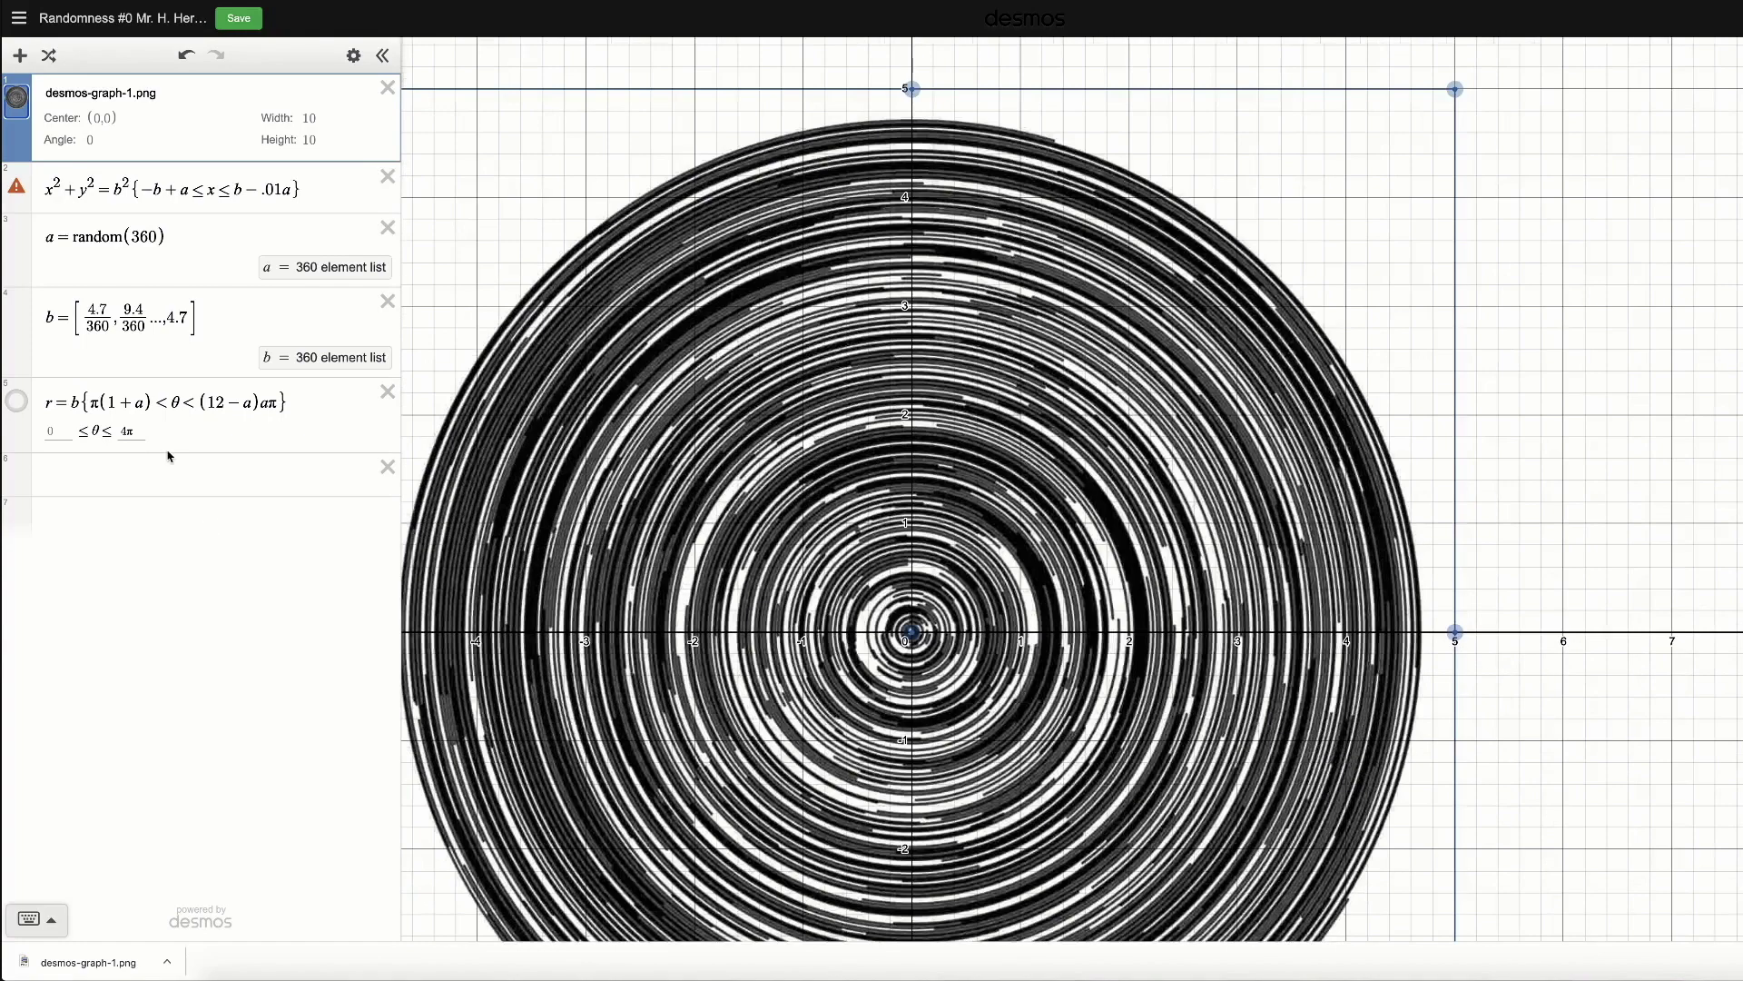
# Hide the reference image in favour of the polar curve, and set the curve's θ domain upper limit to 6π.
pyautogui.click(16, 100)
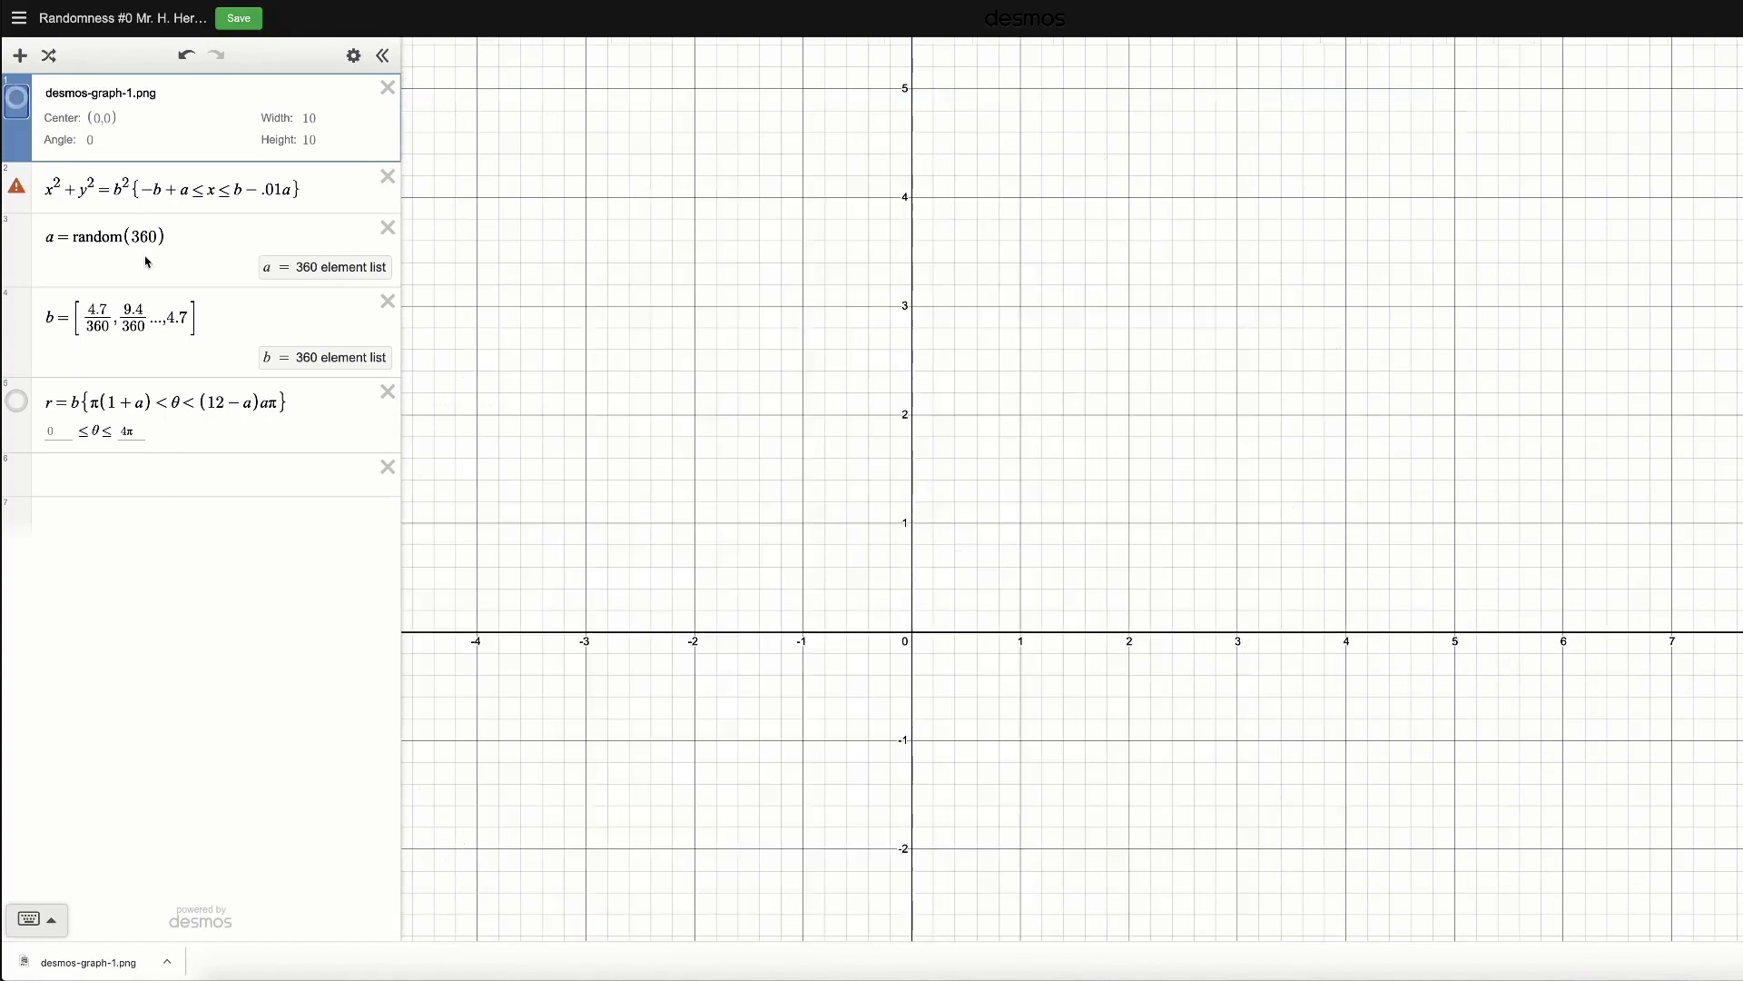
pyautogui.click(16, 402)
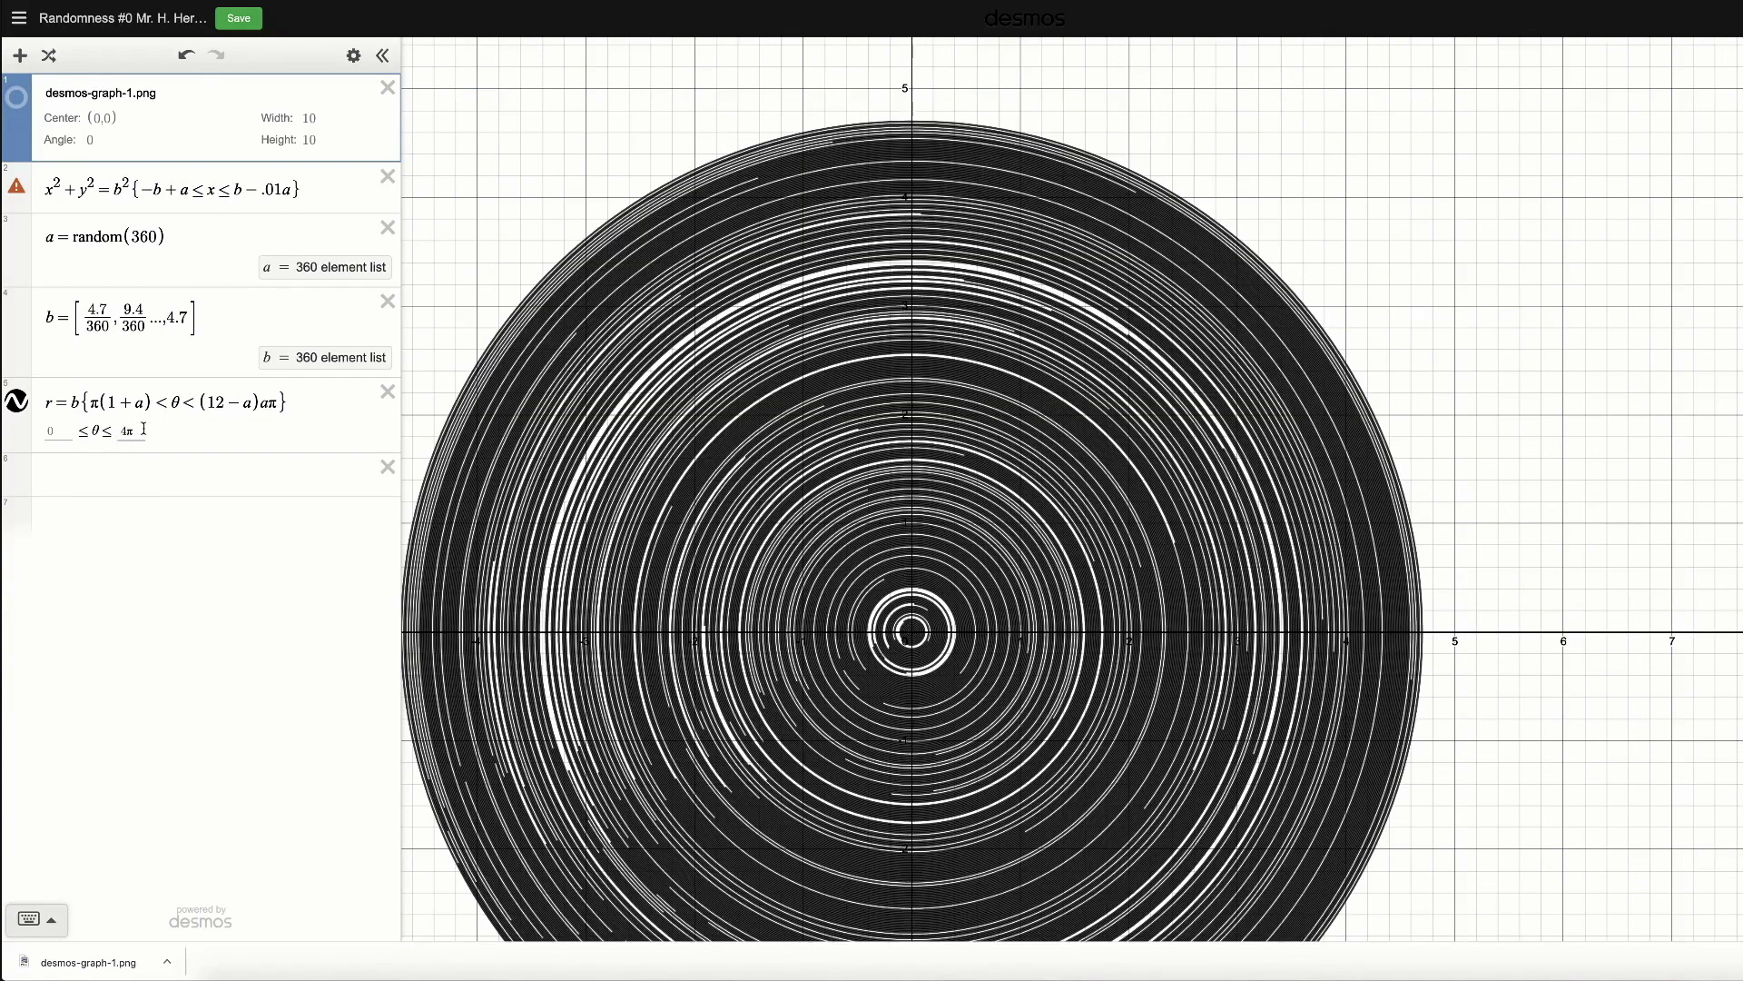
pyautogui.click(133, 431)
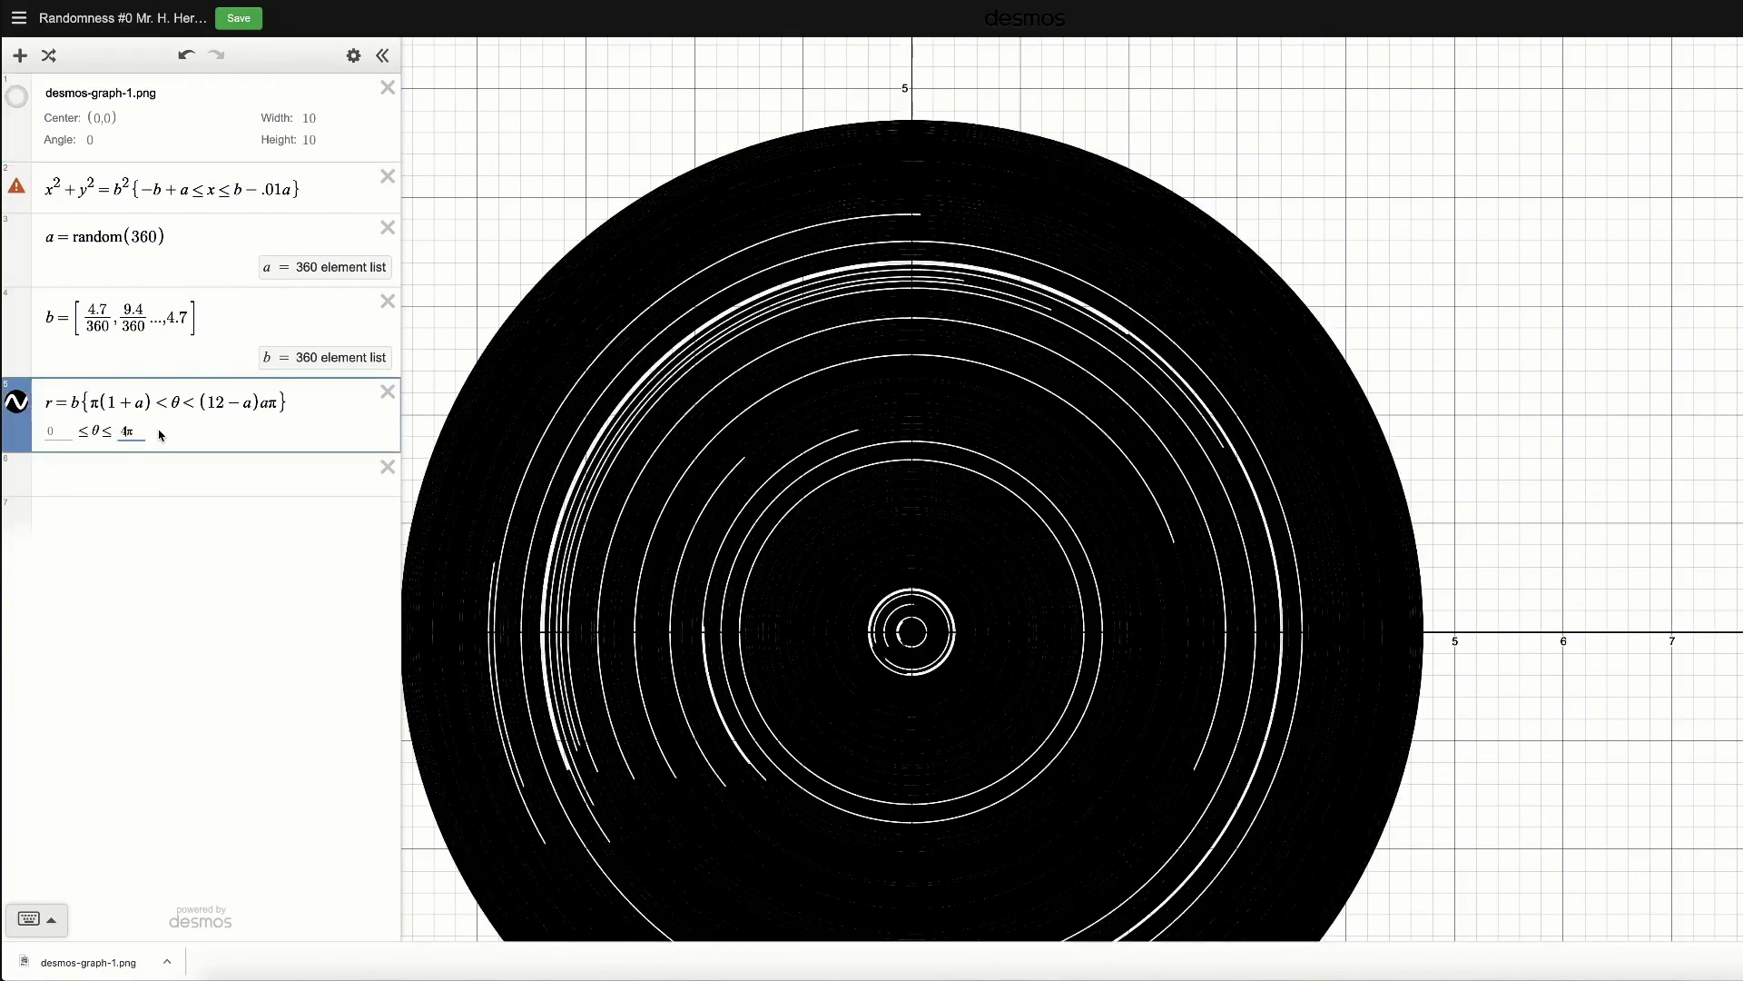
pyautogui.press('BackSpace')
pyautogui.write('0')
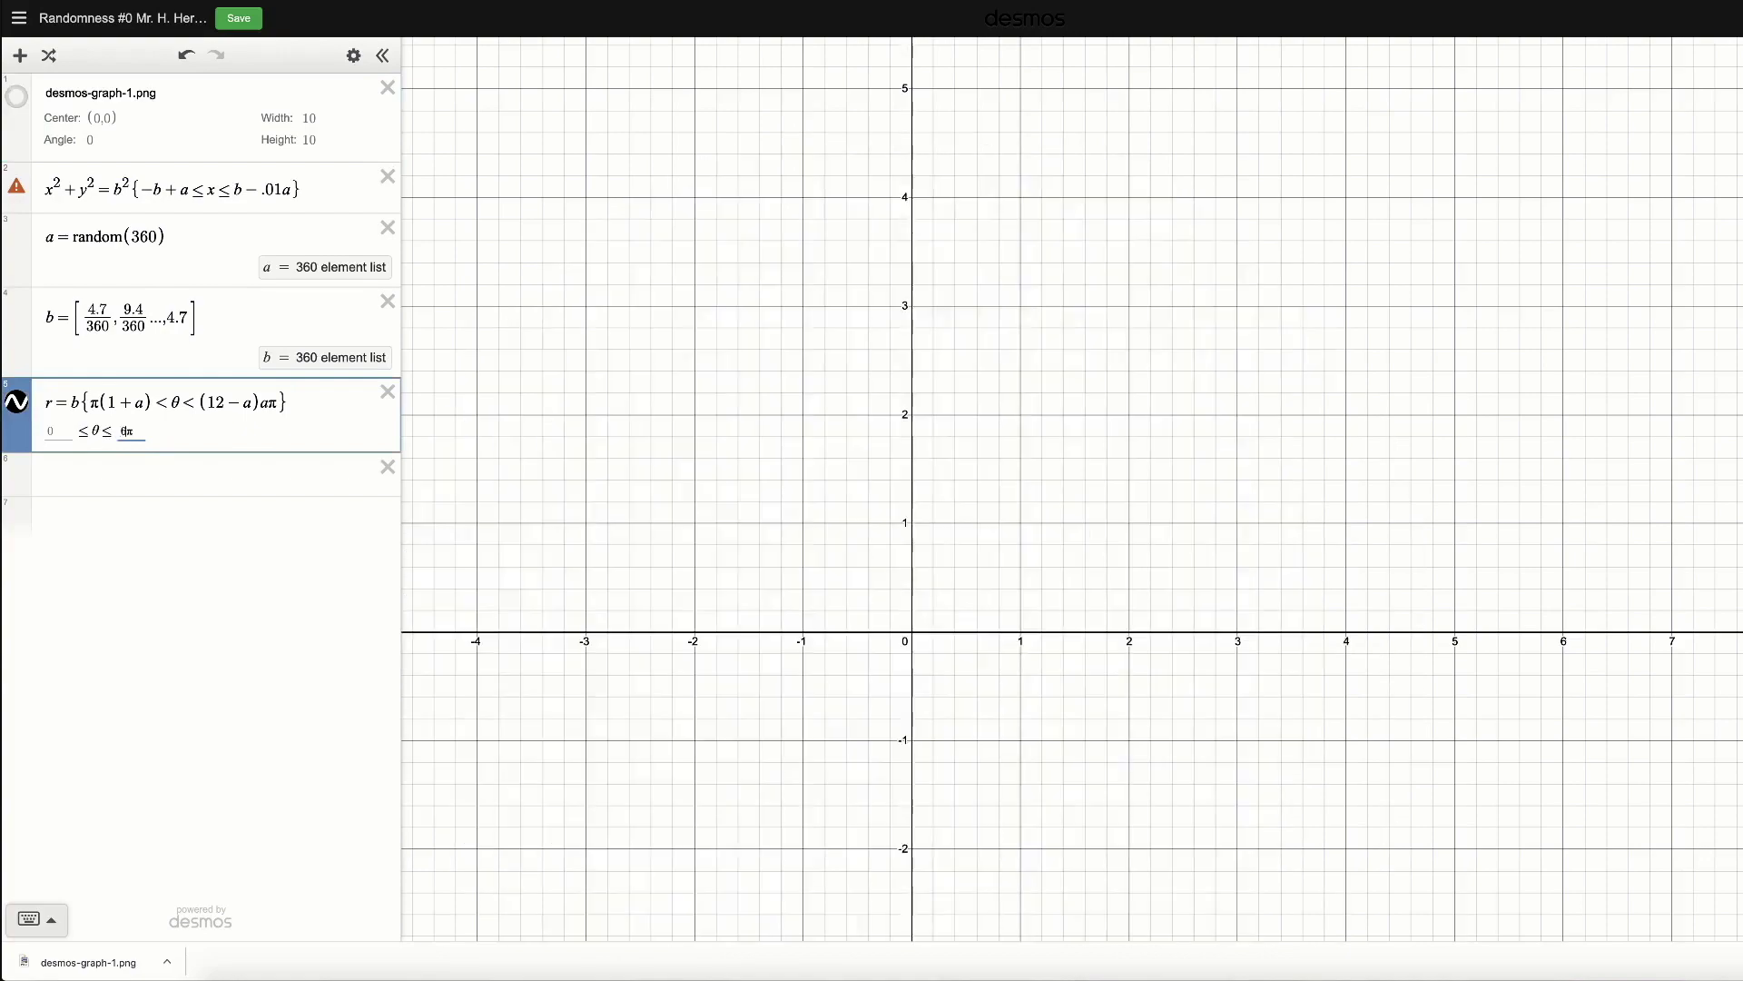
pyautogui.press('BackSpace')
pyautogui.write('6')
pyautogui.click(229, 313)
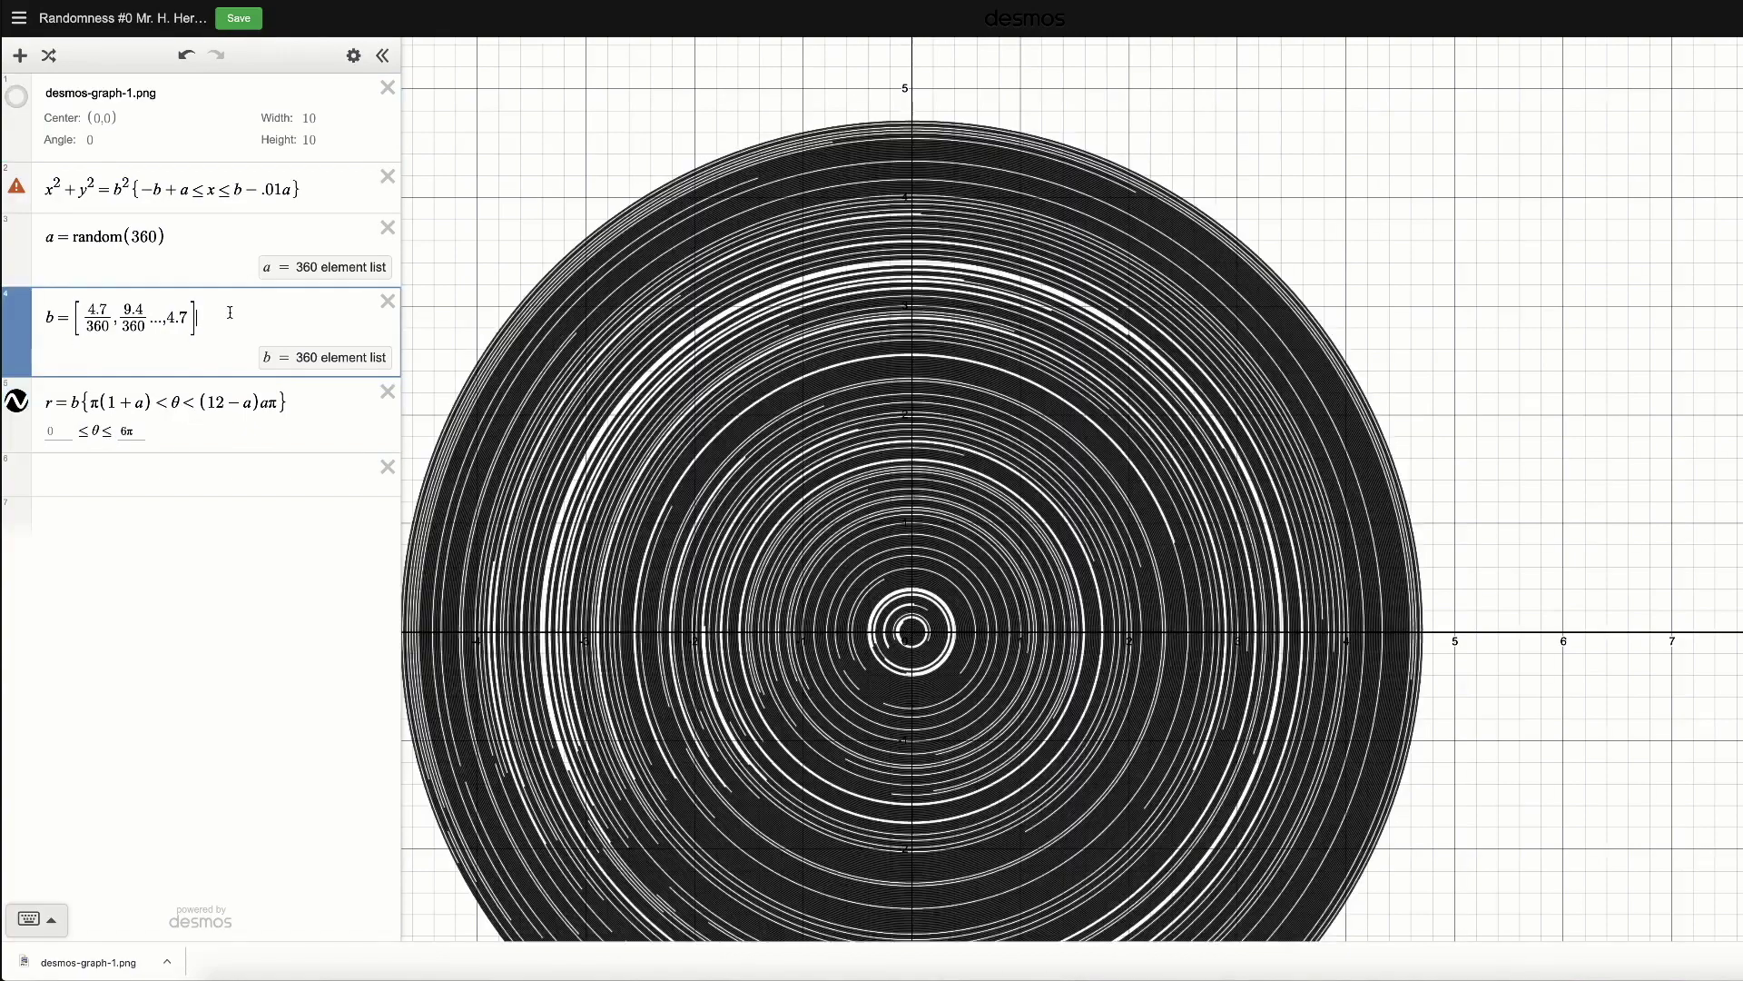
# View the whole polar curve and compare it with the target image on the challenge page.
pyautogui.scroll(-2, 729, 483)
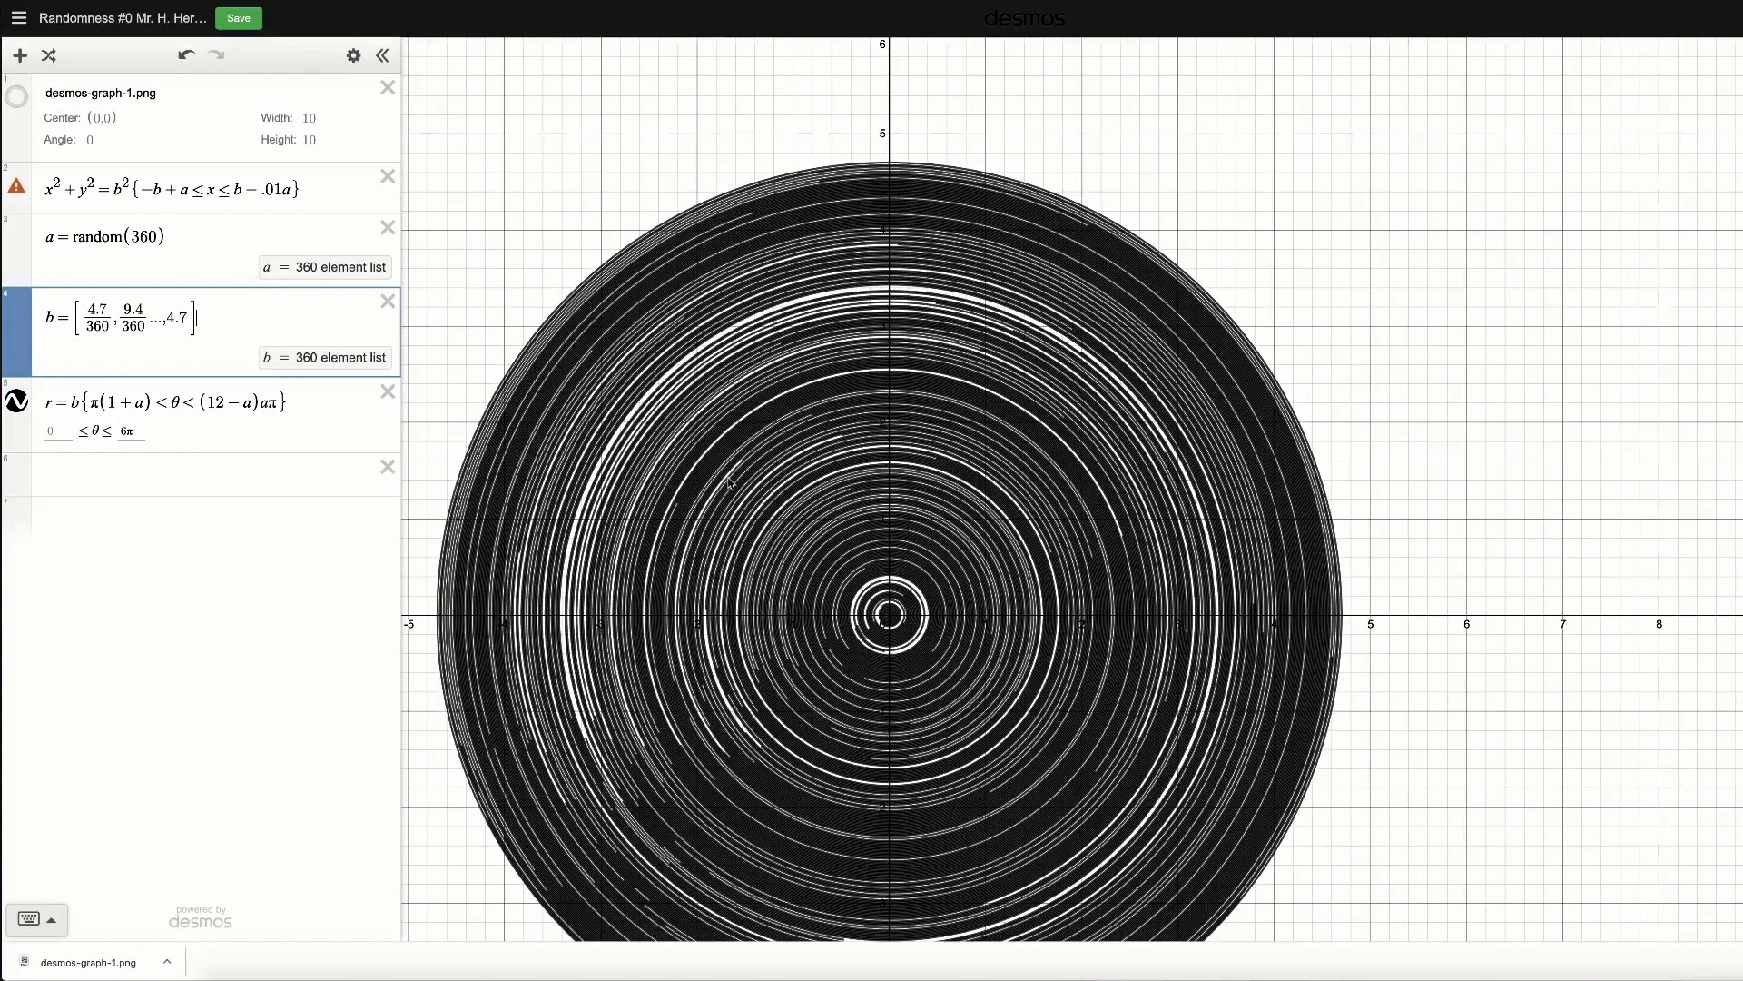
pyautogui.scroll(-3, 731, 482)
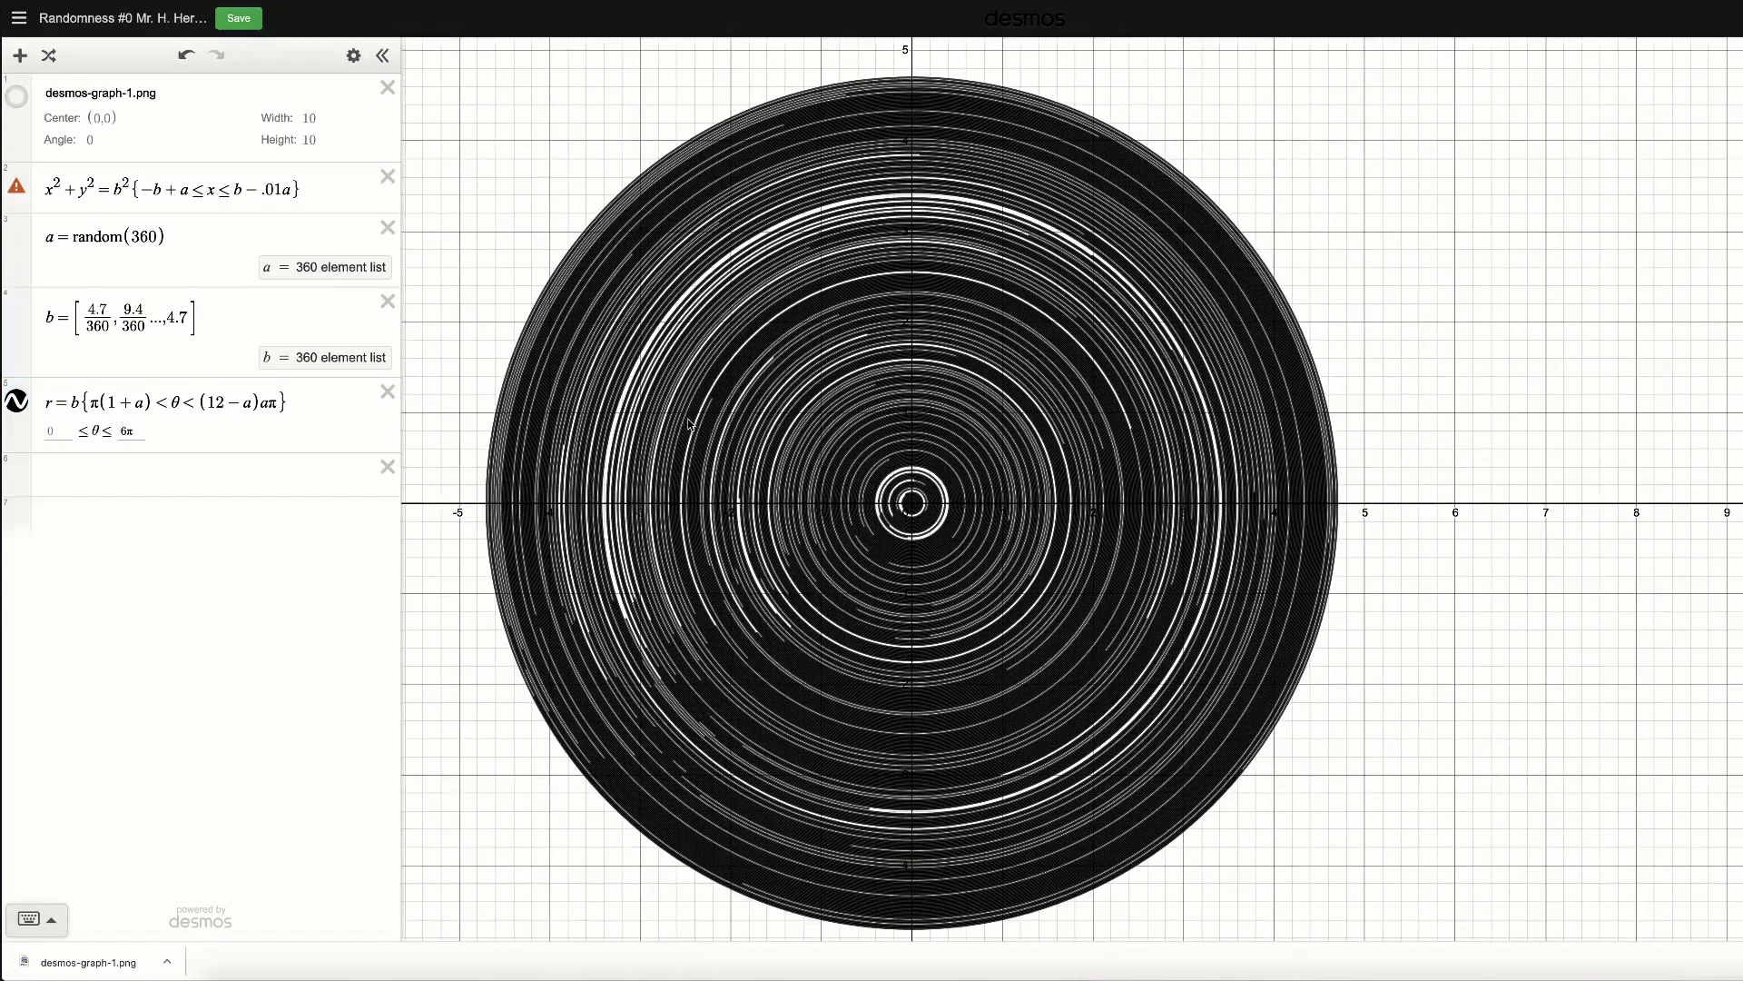
pyautogui.hscroll(2, 690, 424)
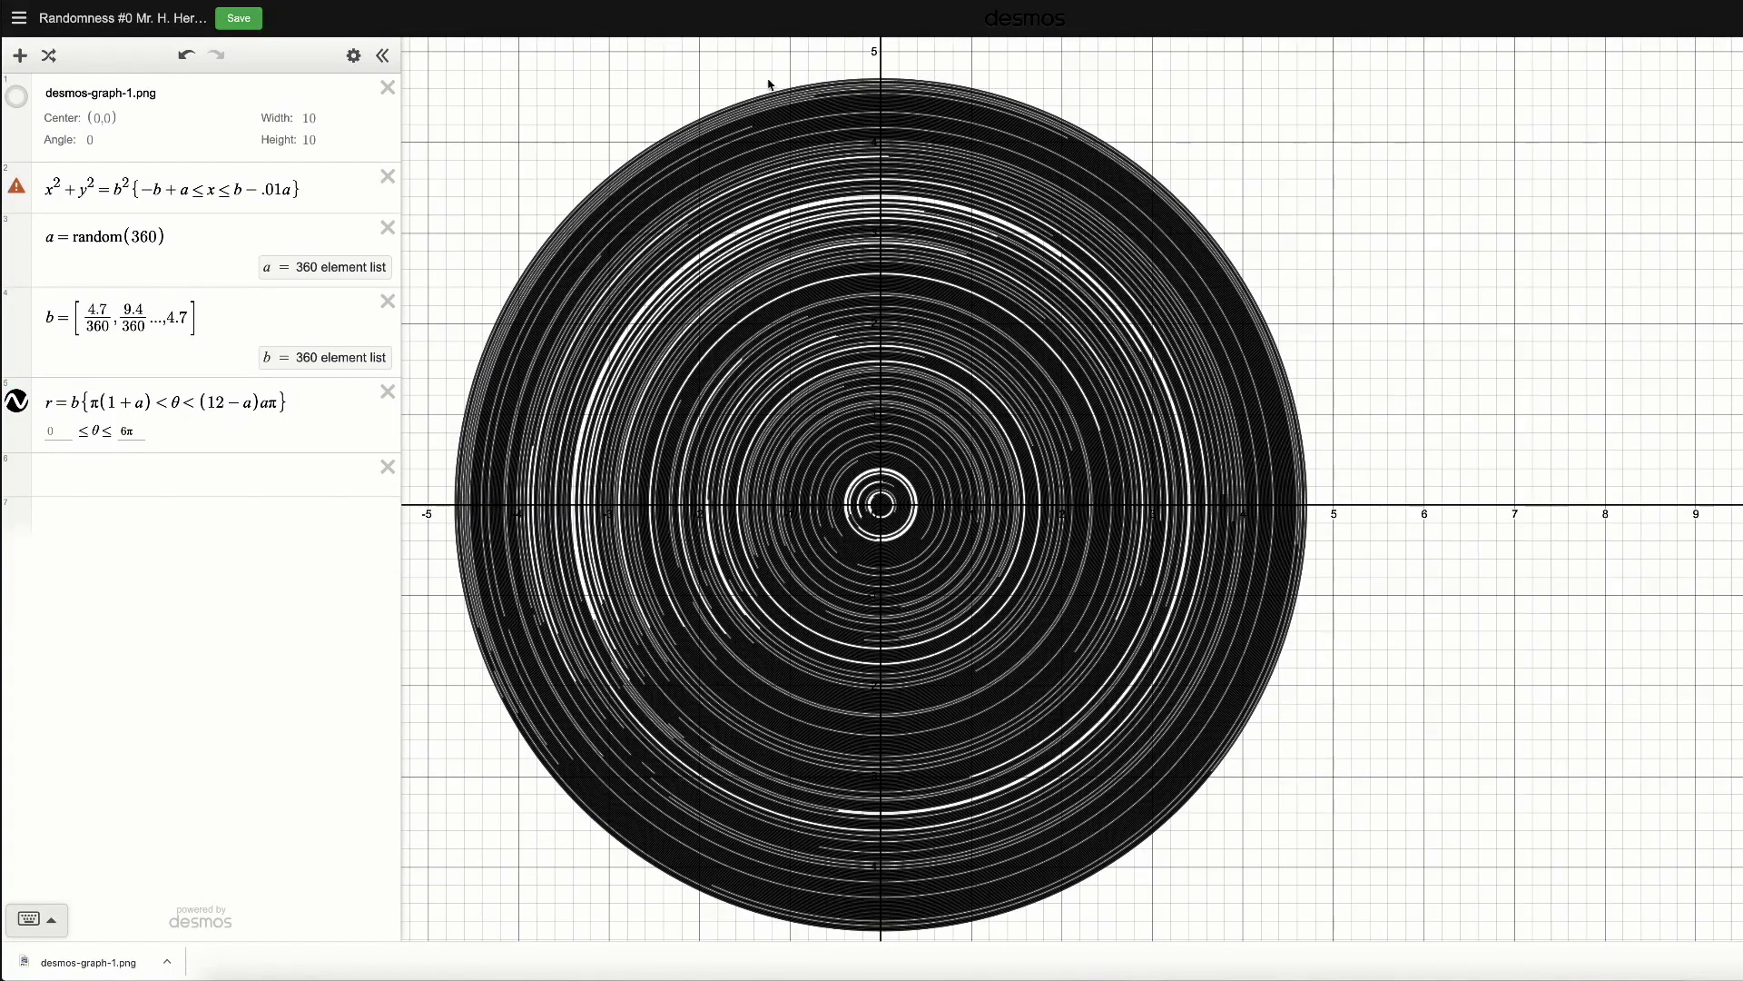
pyautogui.hotkey('ctrl', 'Tab')
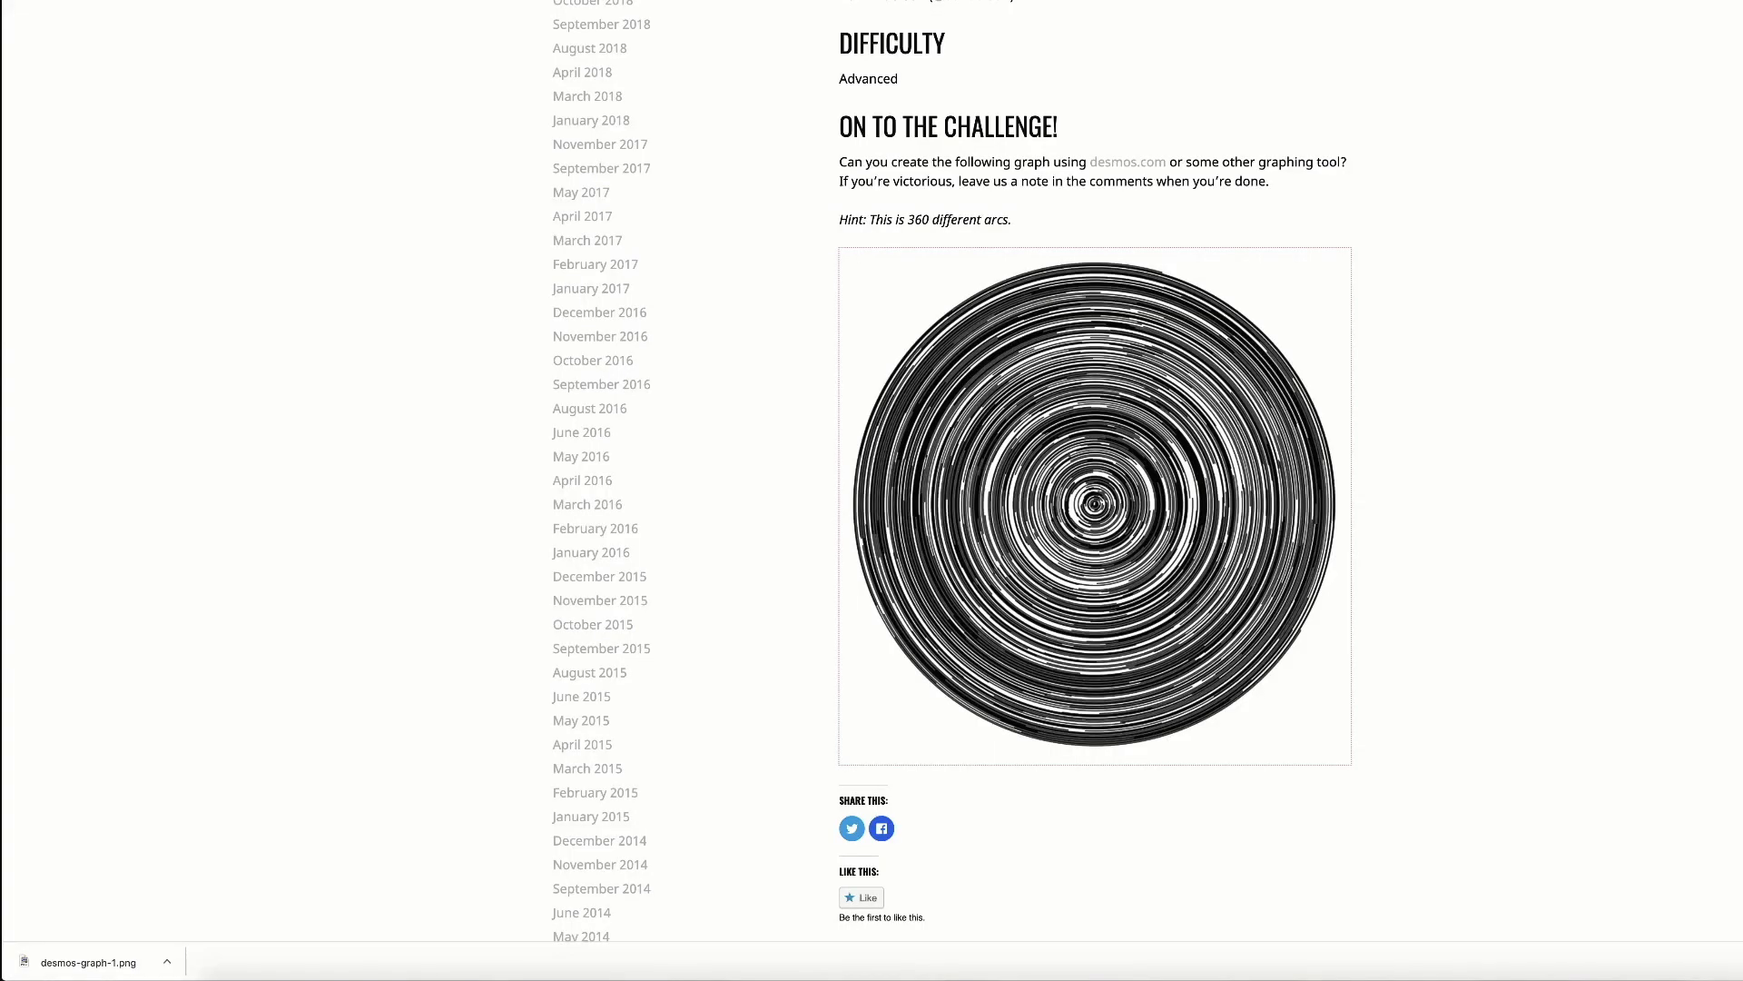
pyautogui.scroll(-1, 1153, 519)
pyautogui.click(1152, 514)
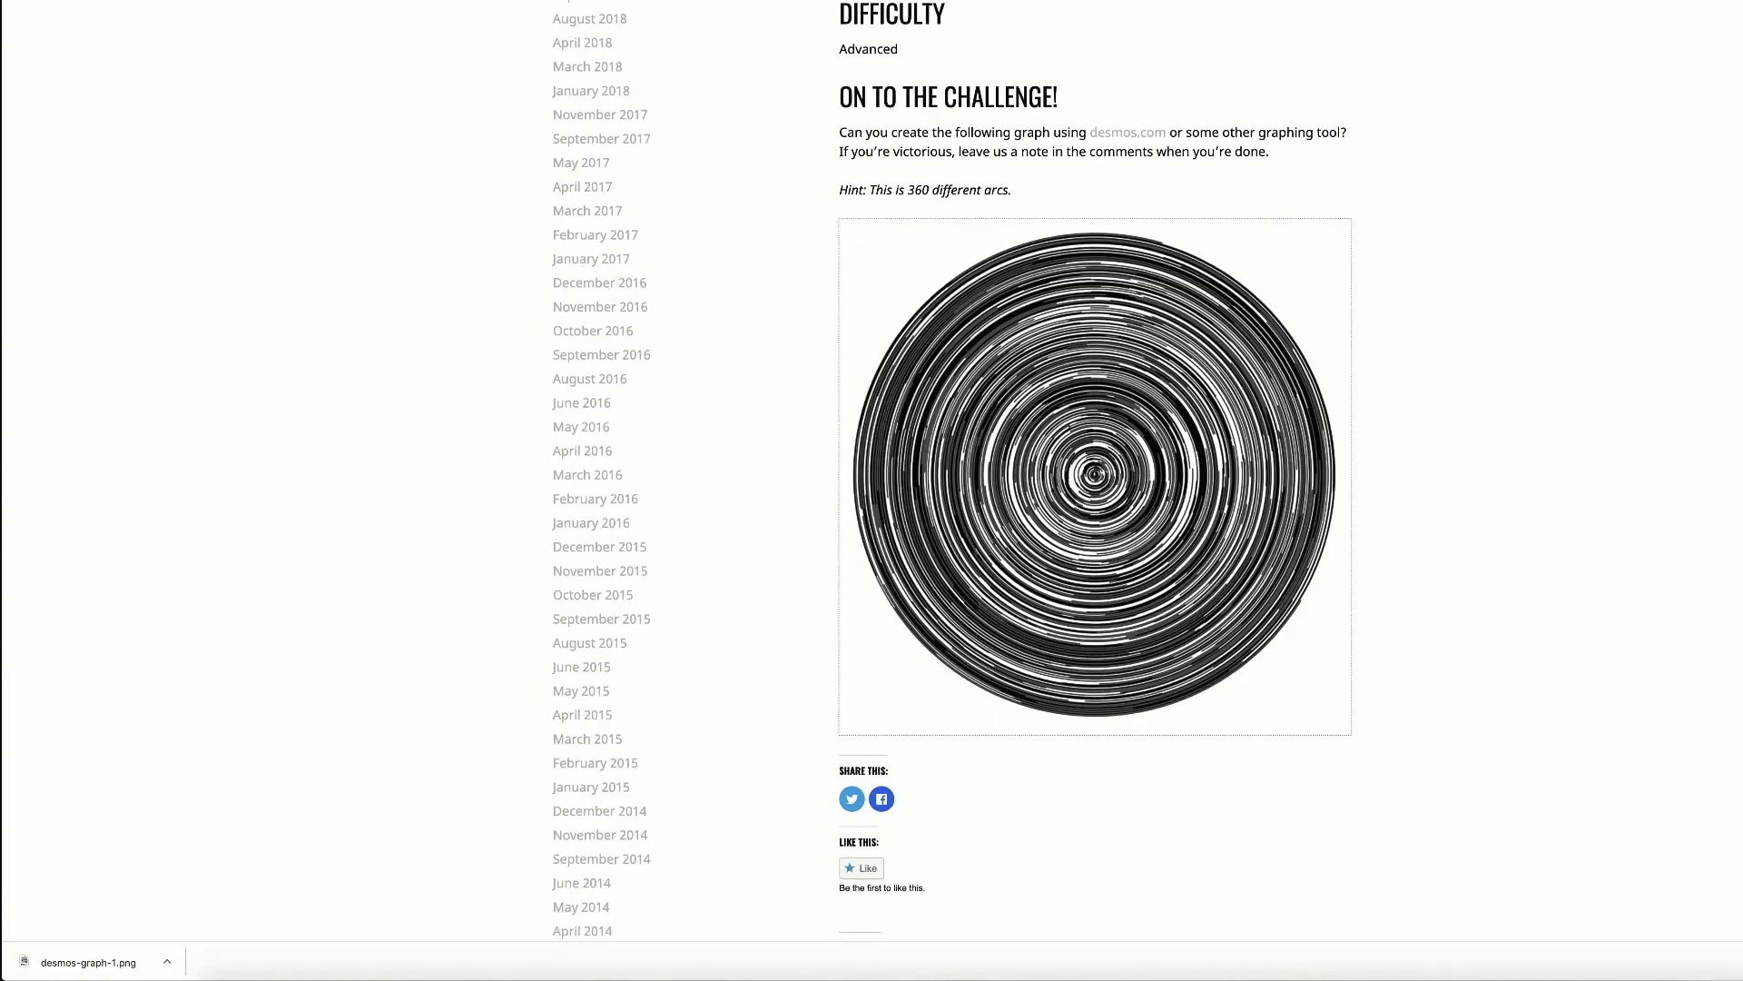
pyautogui.hotkey('ctrl', 'shift', 'Tab')
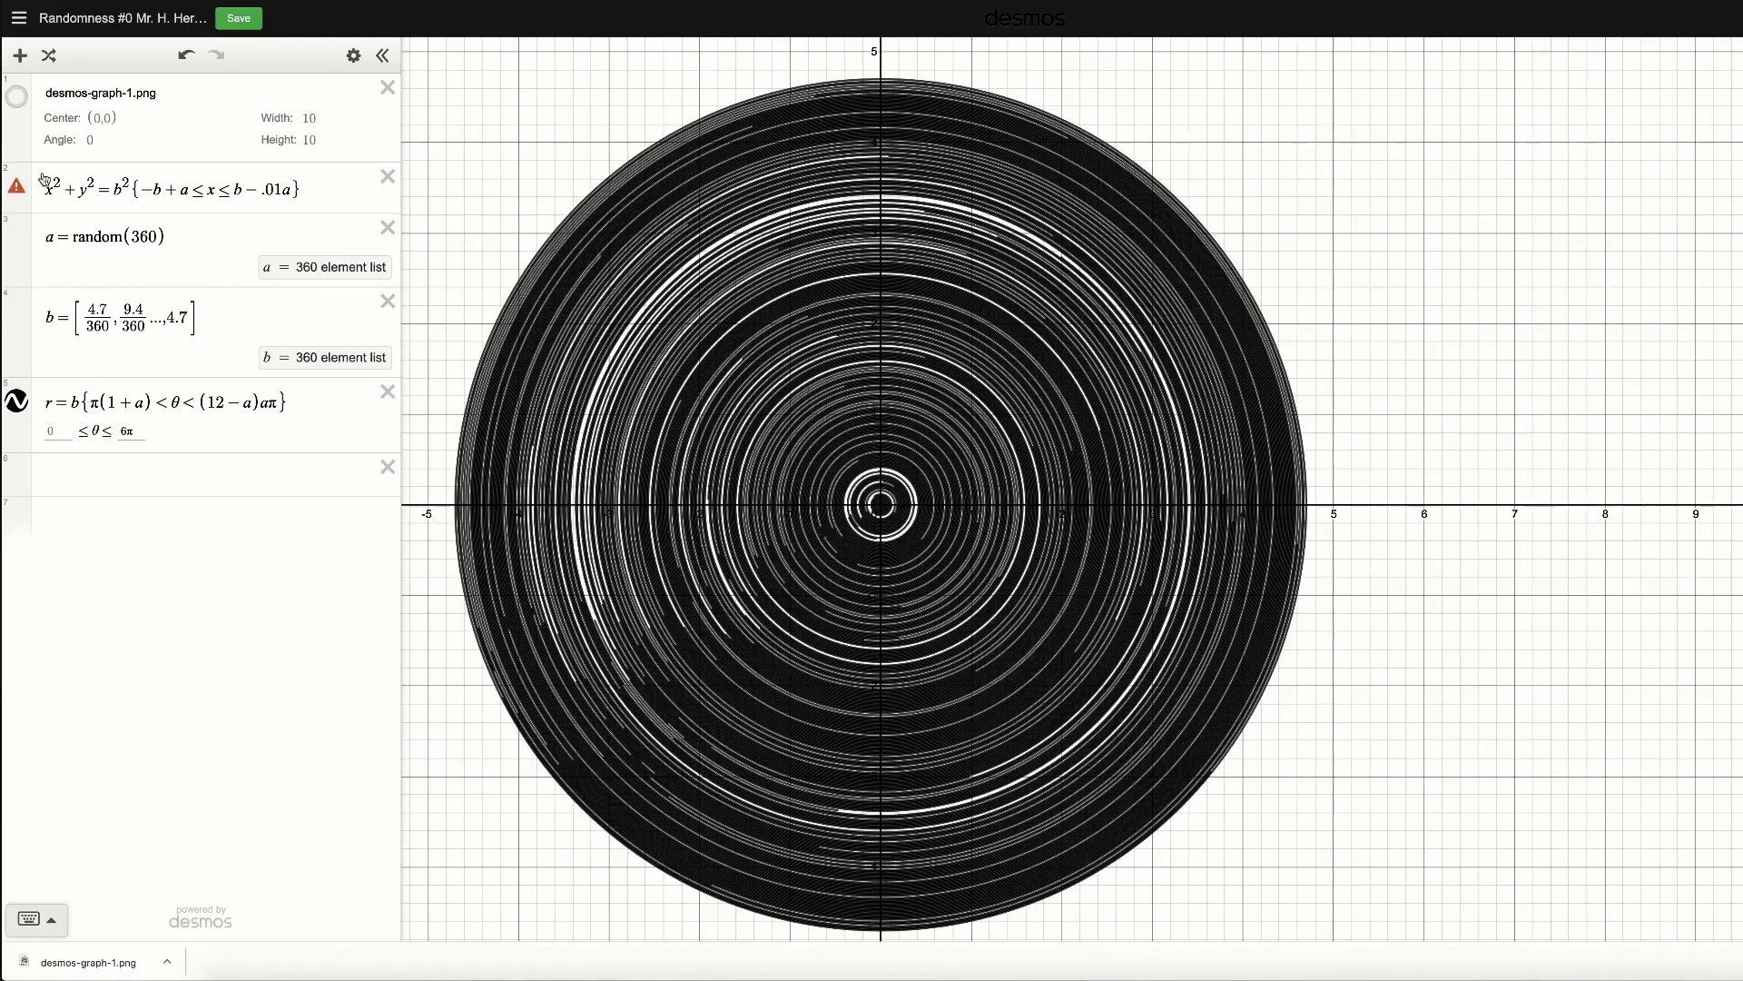
# Set the reference image's center to (10,0) and show it beside the polar curve.
pyautogui.click(102, 121)
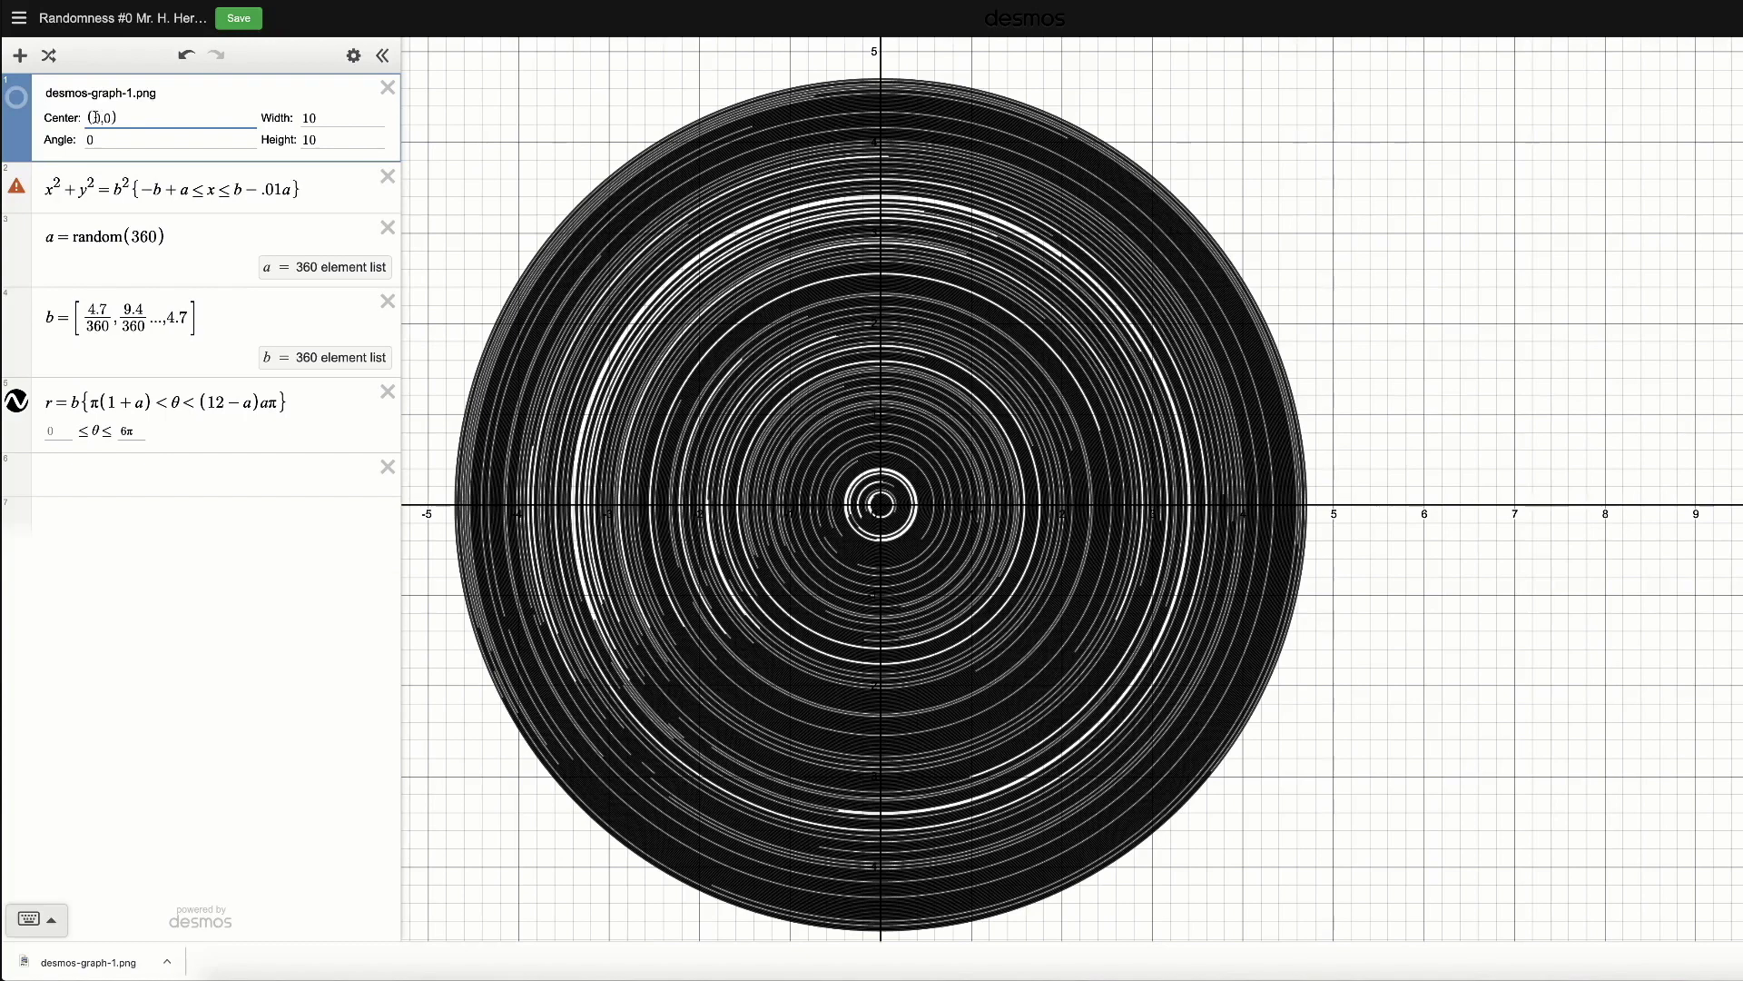
pyautogui.press('Home')
pyautogui.write('1')
pyautogui.press('BackSpace')
pyautogui.click(94, 117)
pyautogui.write('1')
pyautogui.click(16, 103)
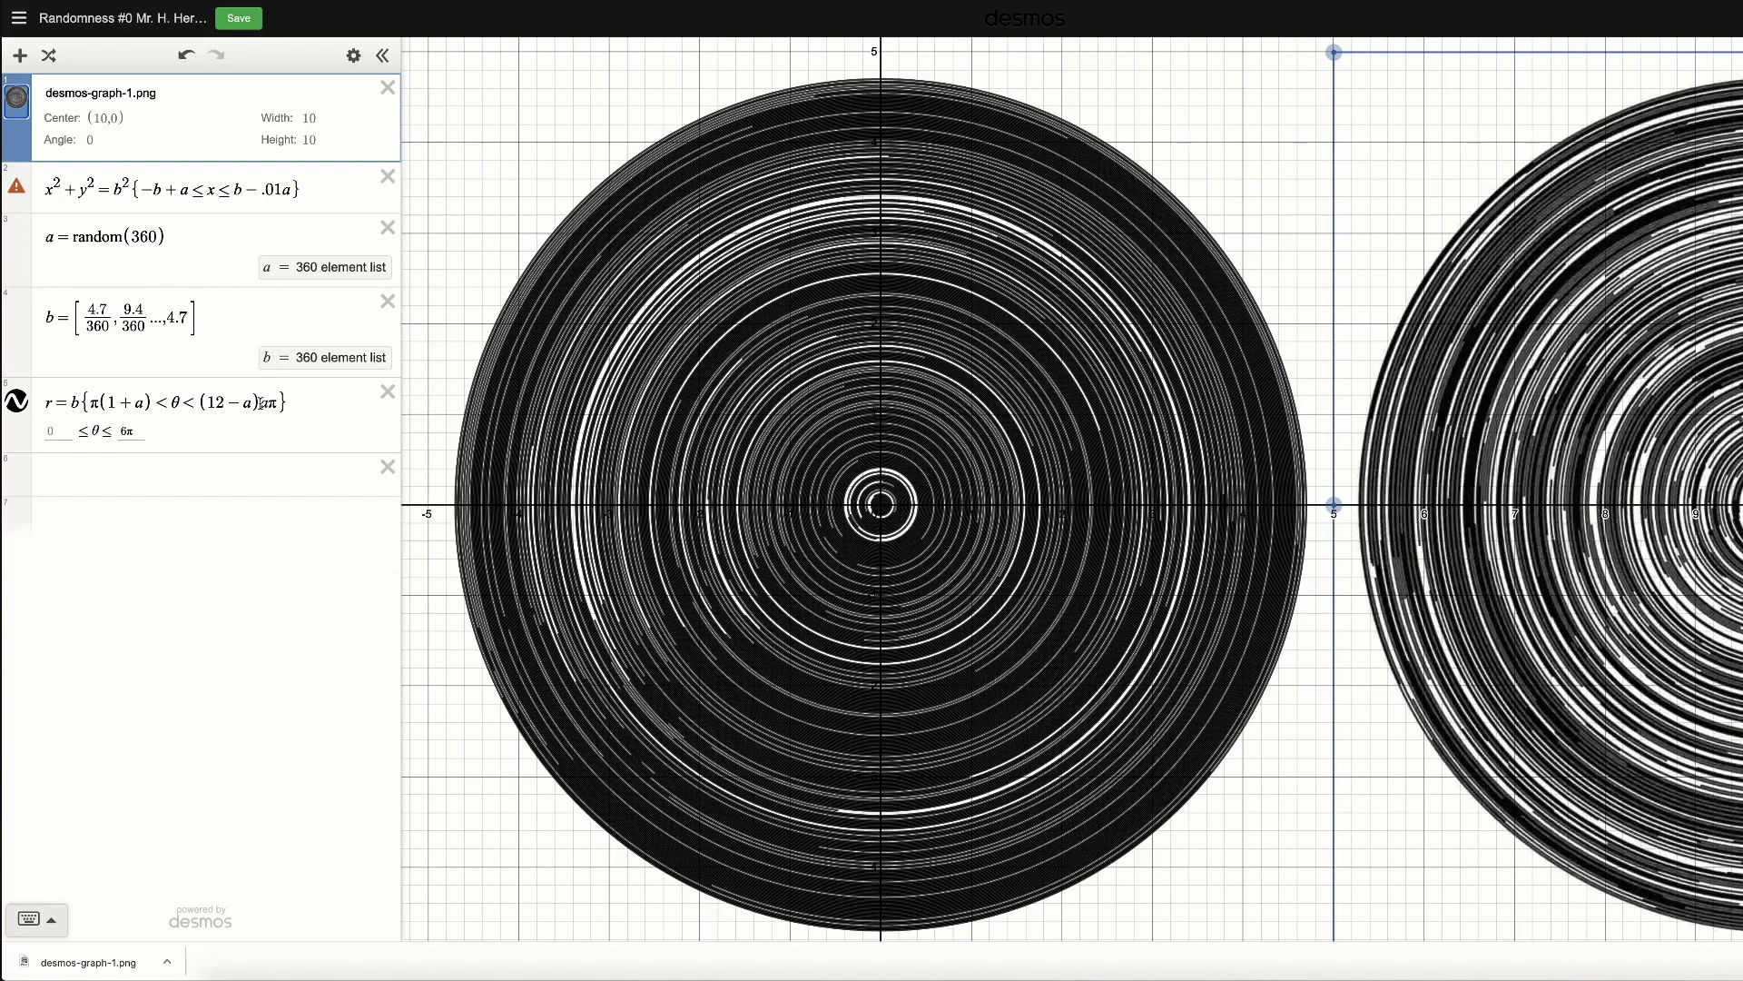
# Change the upper bound of the polar curve's θ restriction to (7−a)aπ.
pyautogui.click(234, 392)
pyautogui.press('BackSpace')
pyautogui.press('BackSpace')
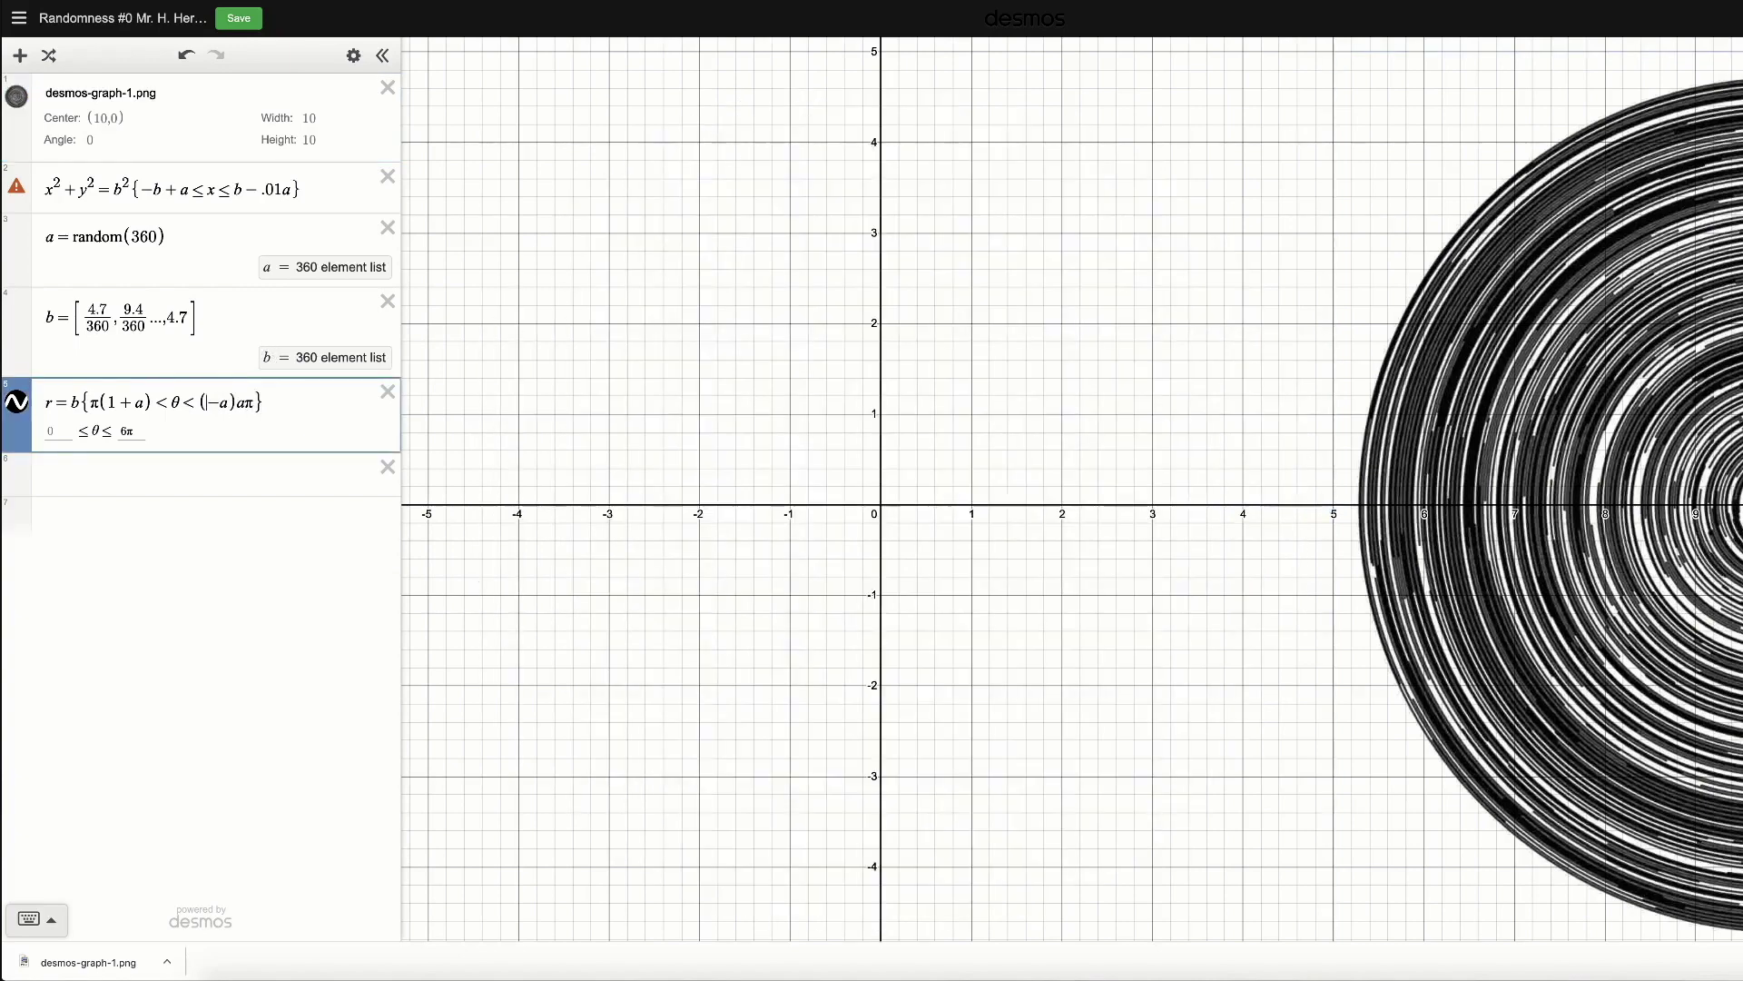
pyautogui.write('7')
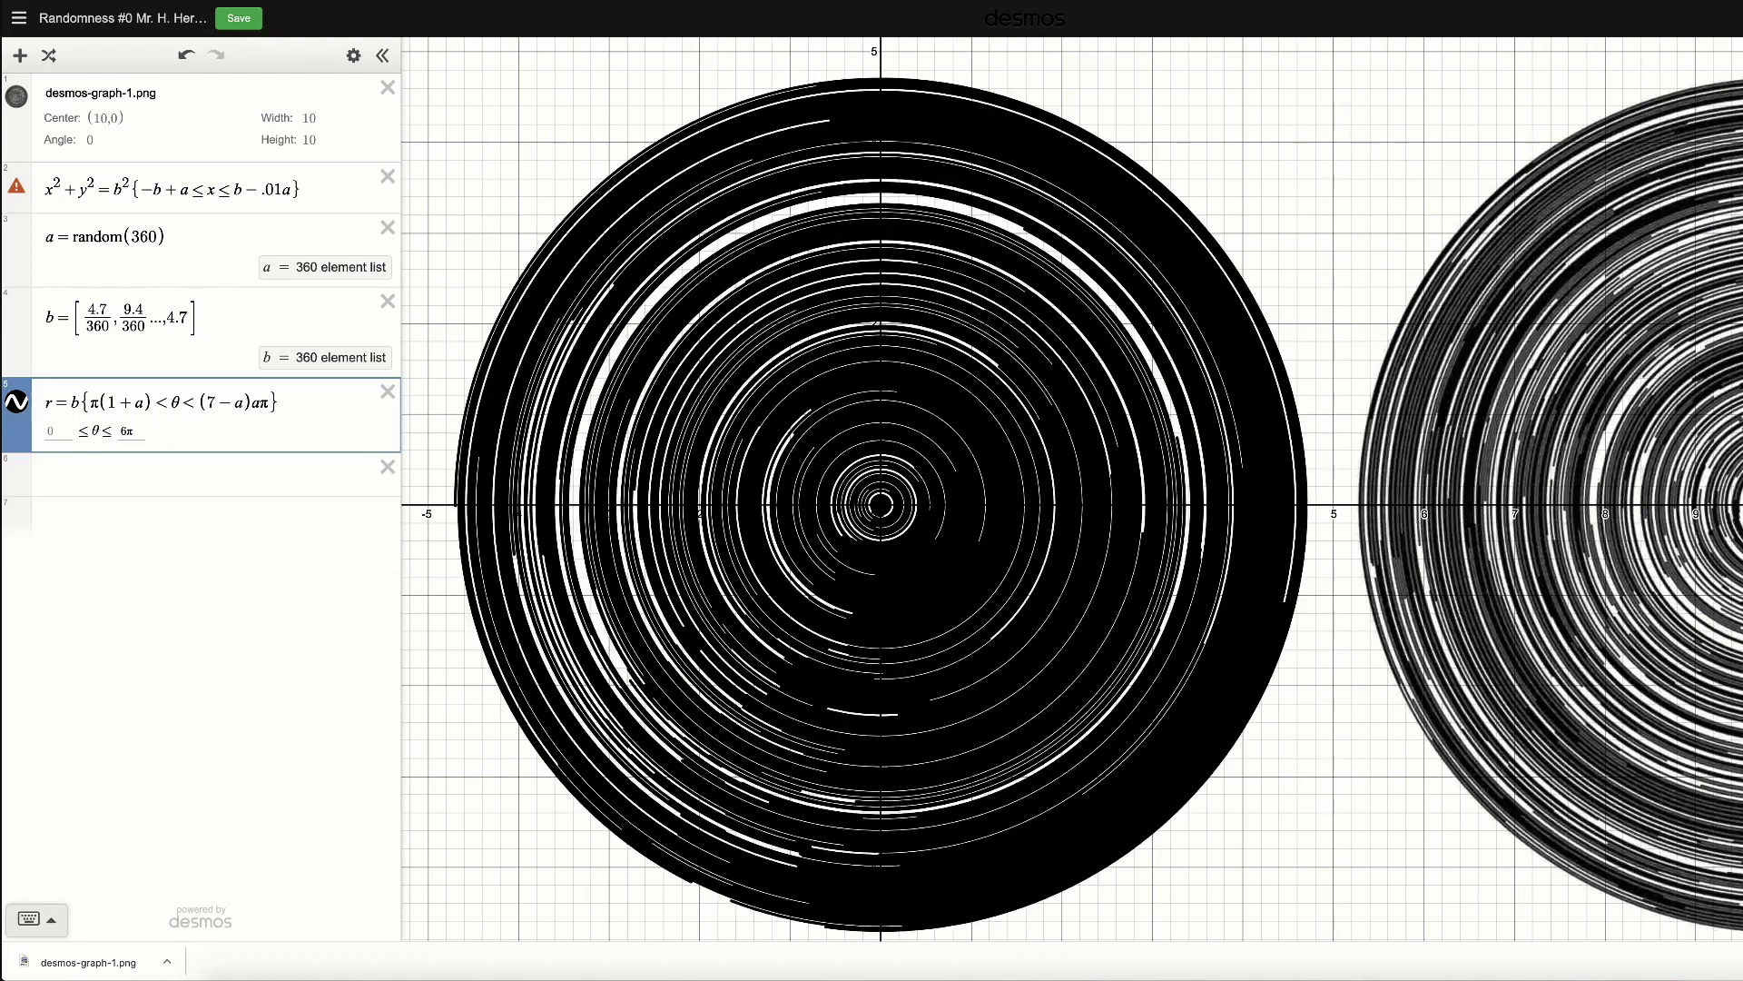
pyautogui.click(200, 317)
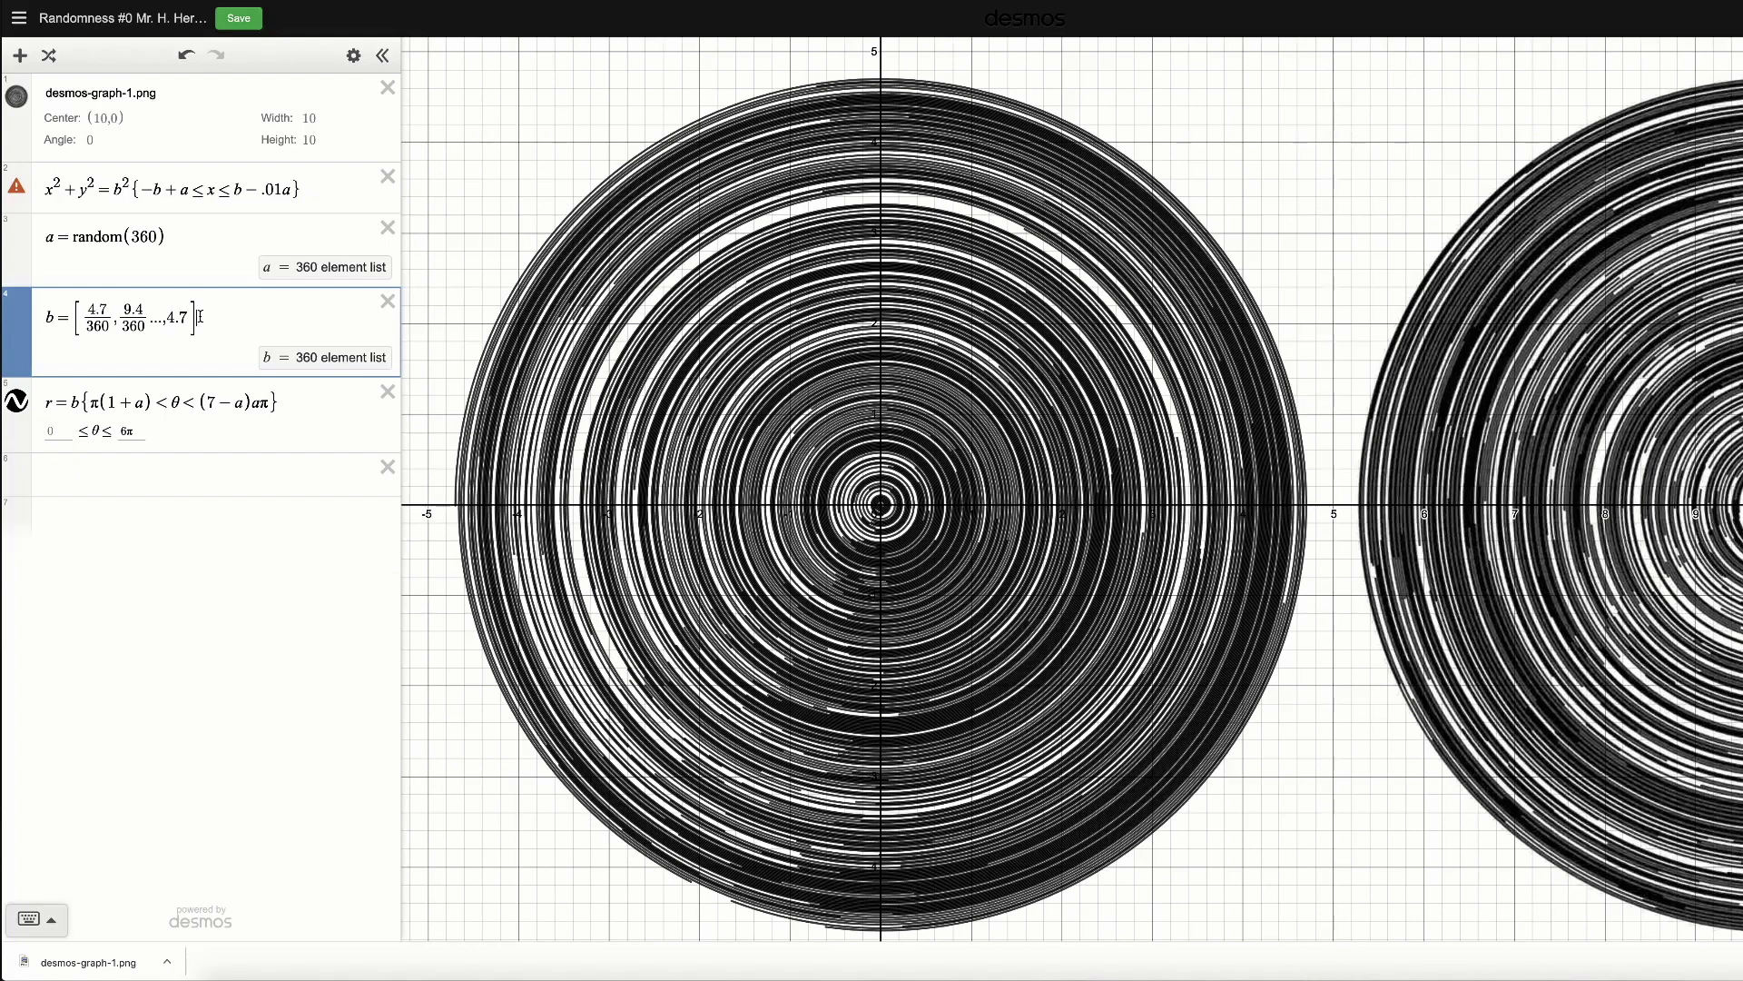
# Try an extra factor directly after π in the restriction's lower bound, and remove it.
pyautogui.click(116, 384)
pyautogui.write('d')
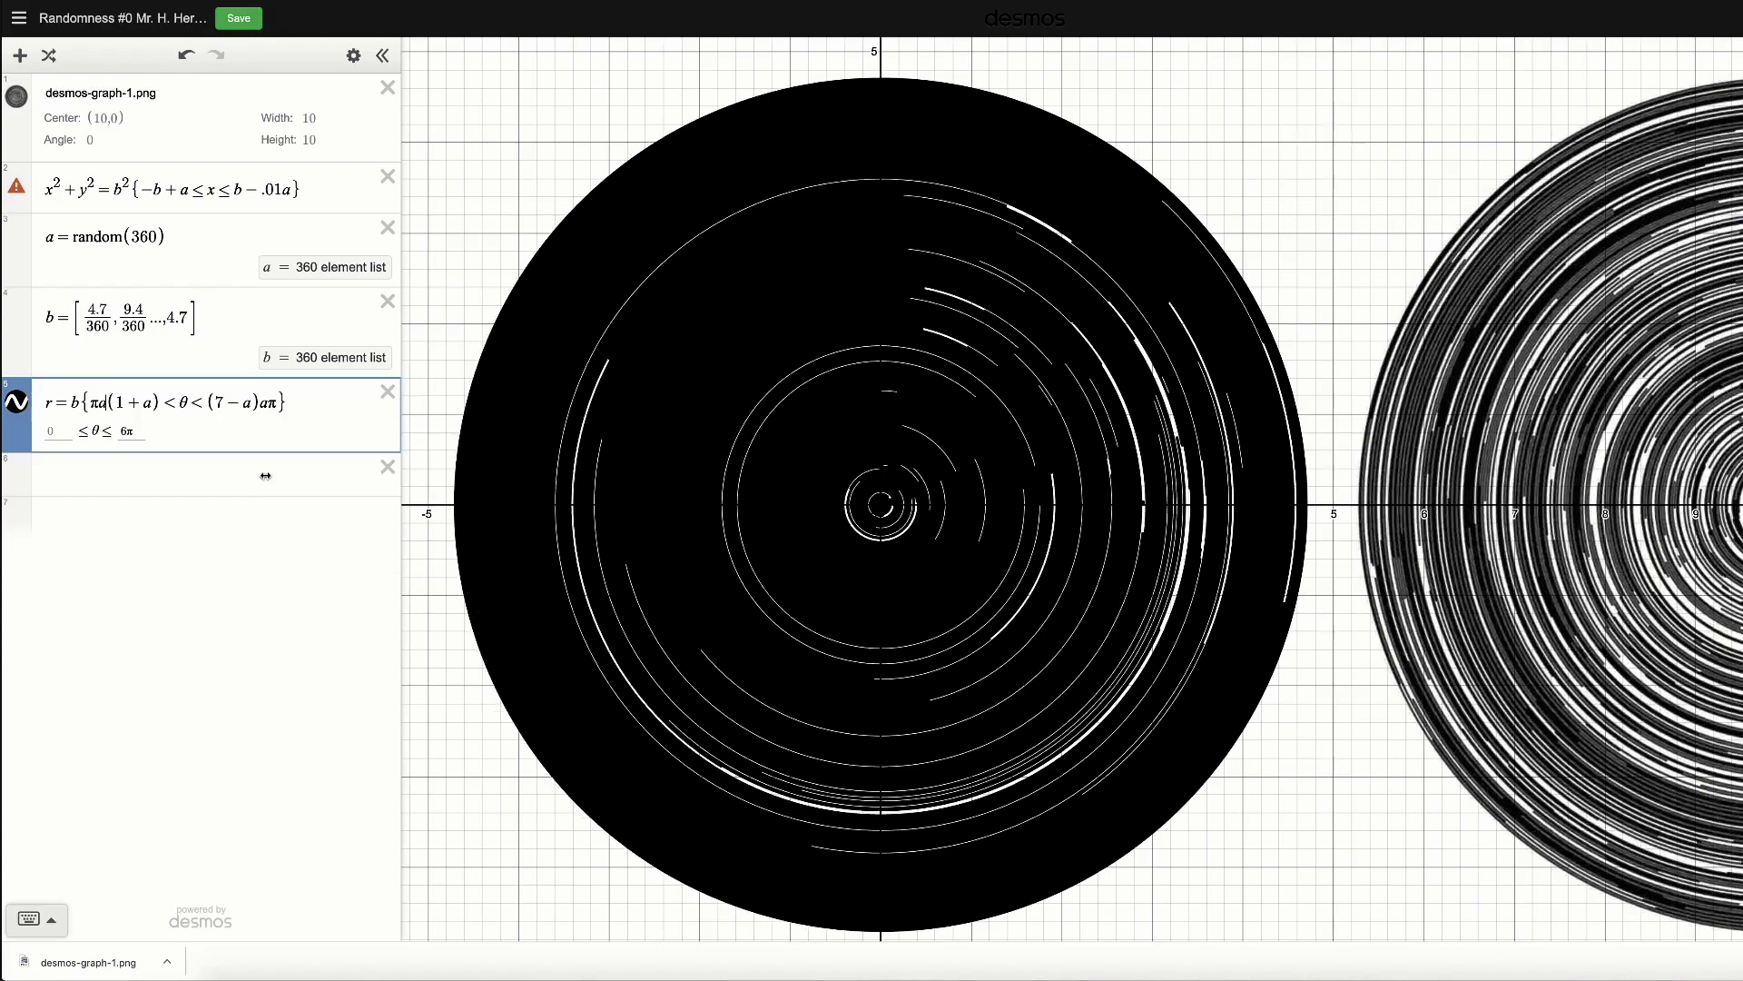
pyautogui.press('BackSpace')
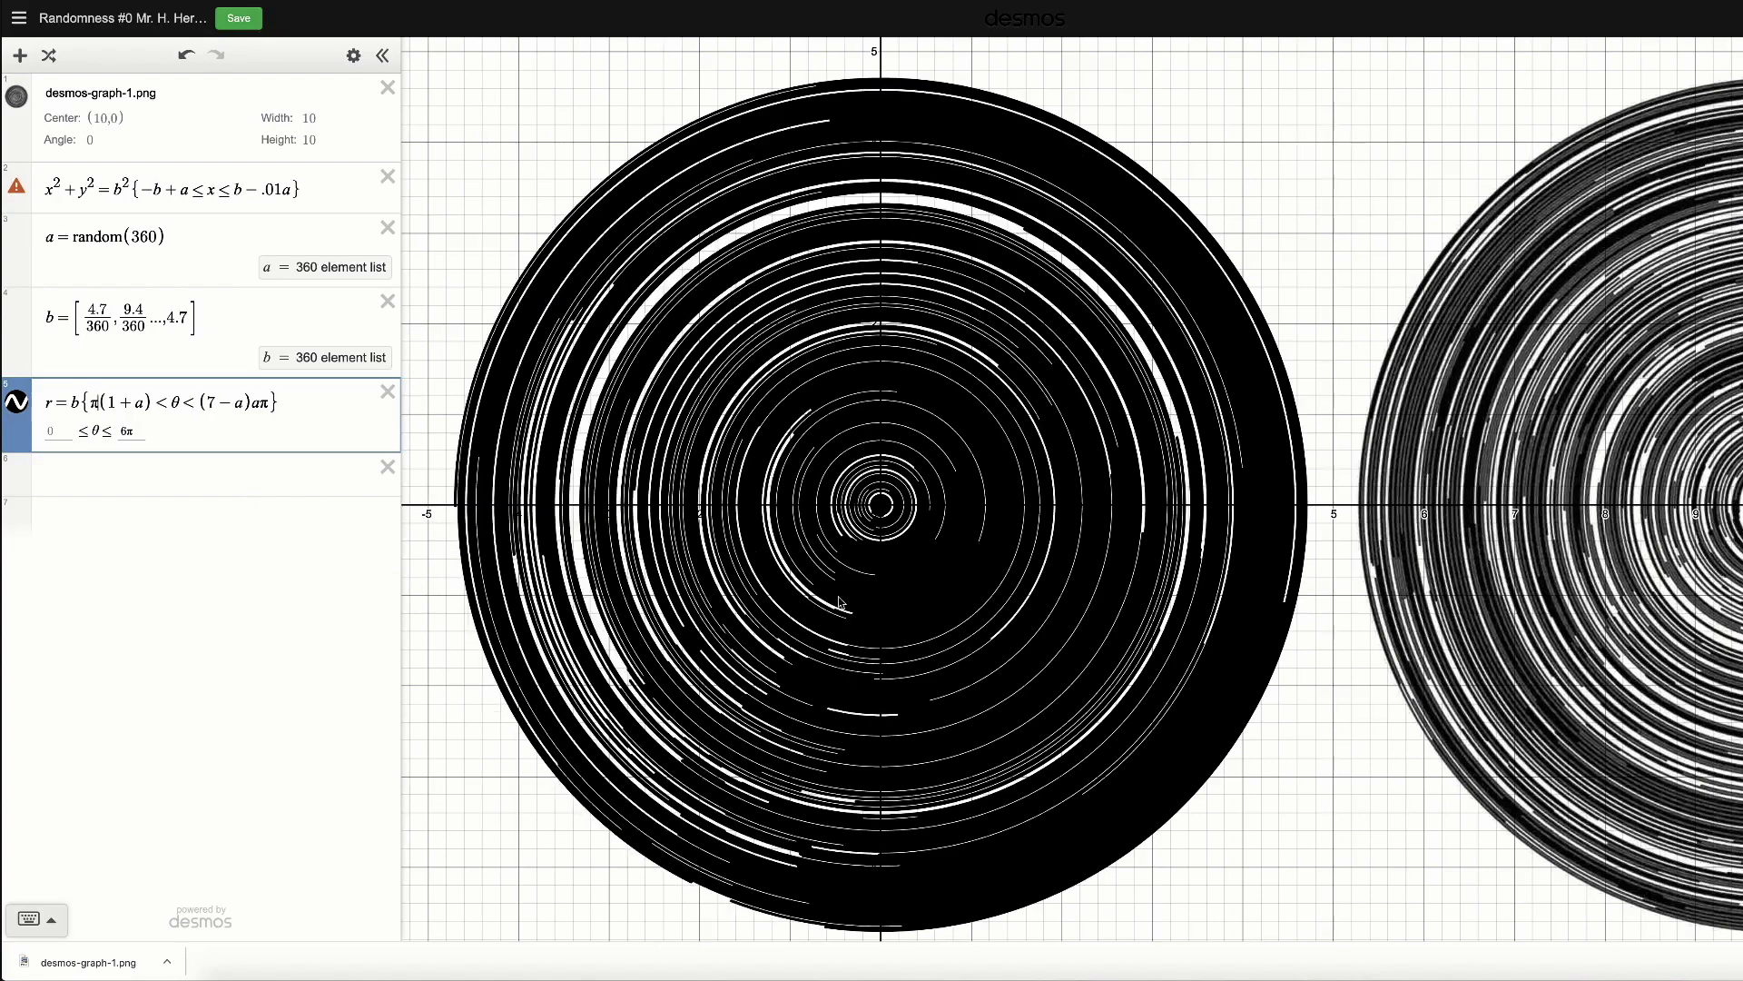
# Try 2 and π as the coefficient of a in the restriction's lower bound π(1+a).
pyautogui.write('2')
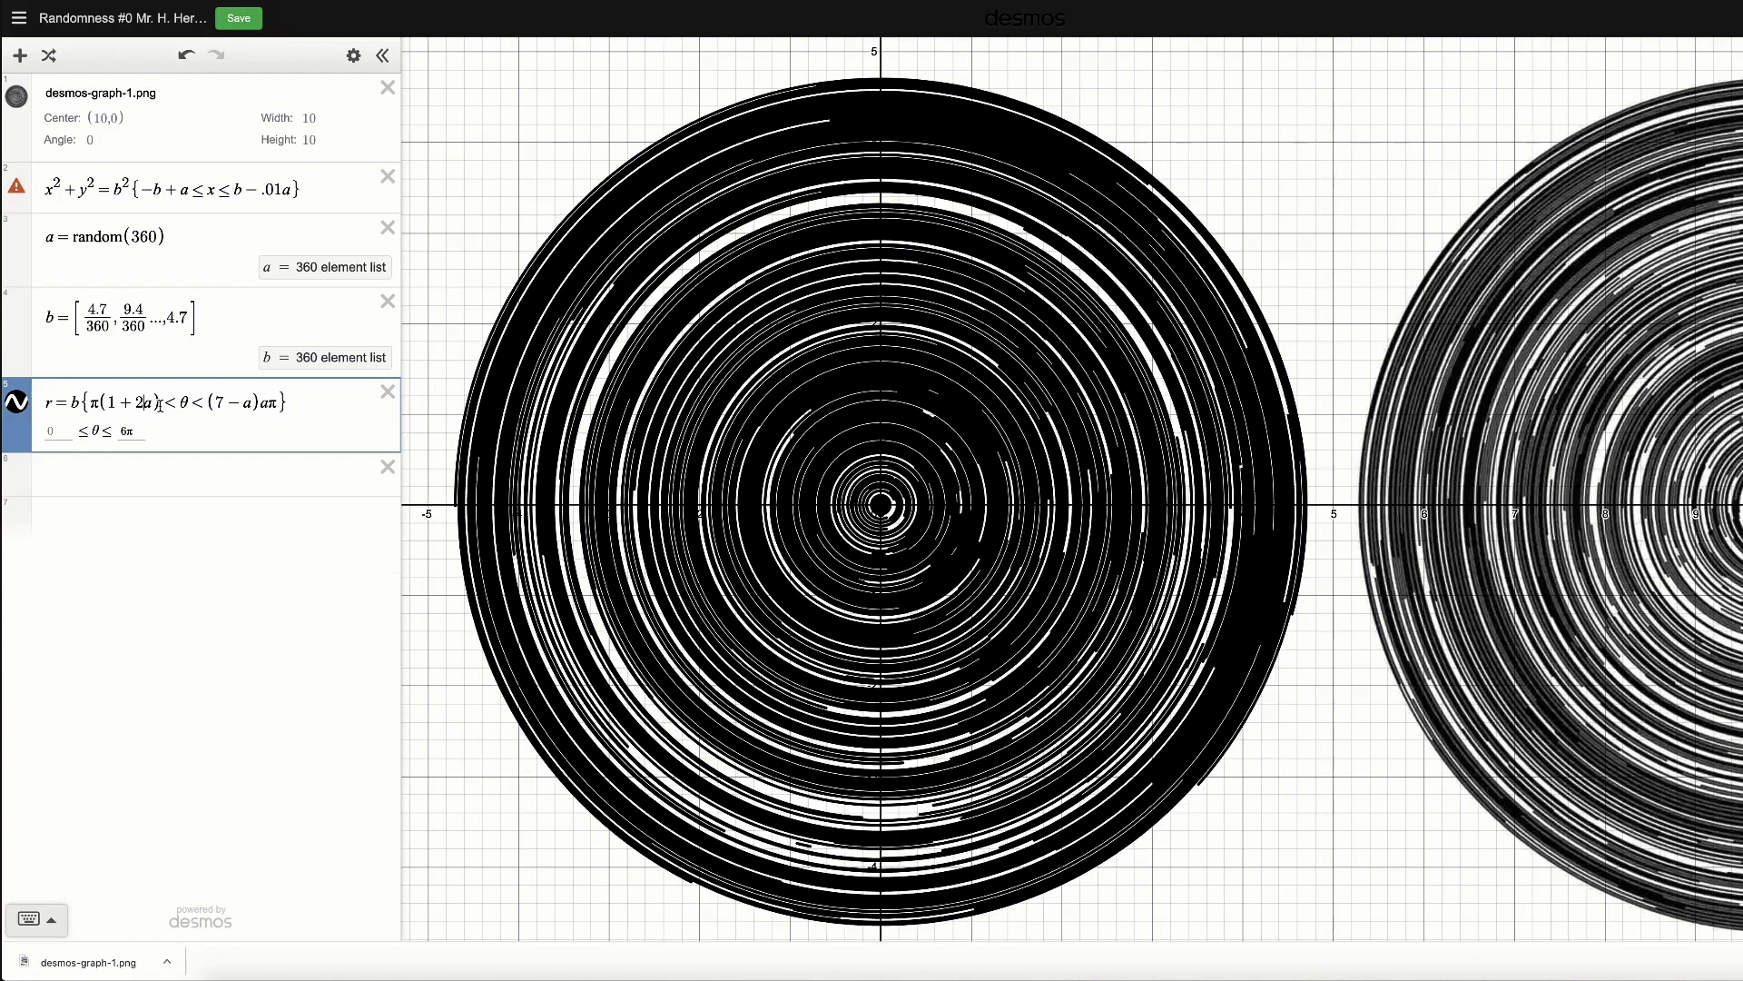
pyautogui.press('BackSpace')
pyautogui.write('pi')
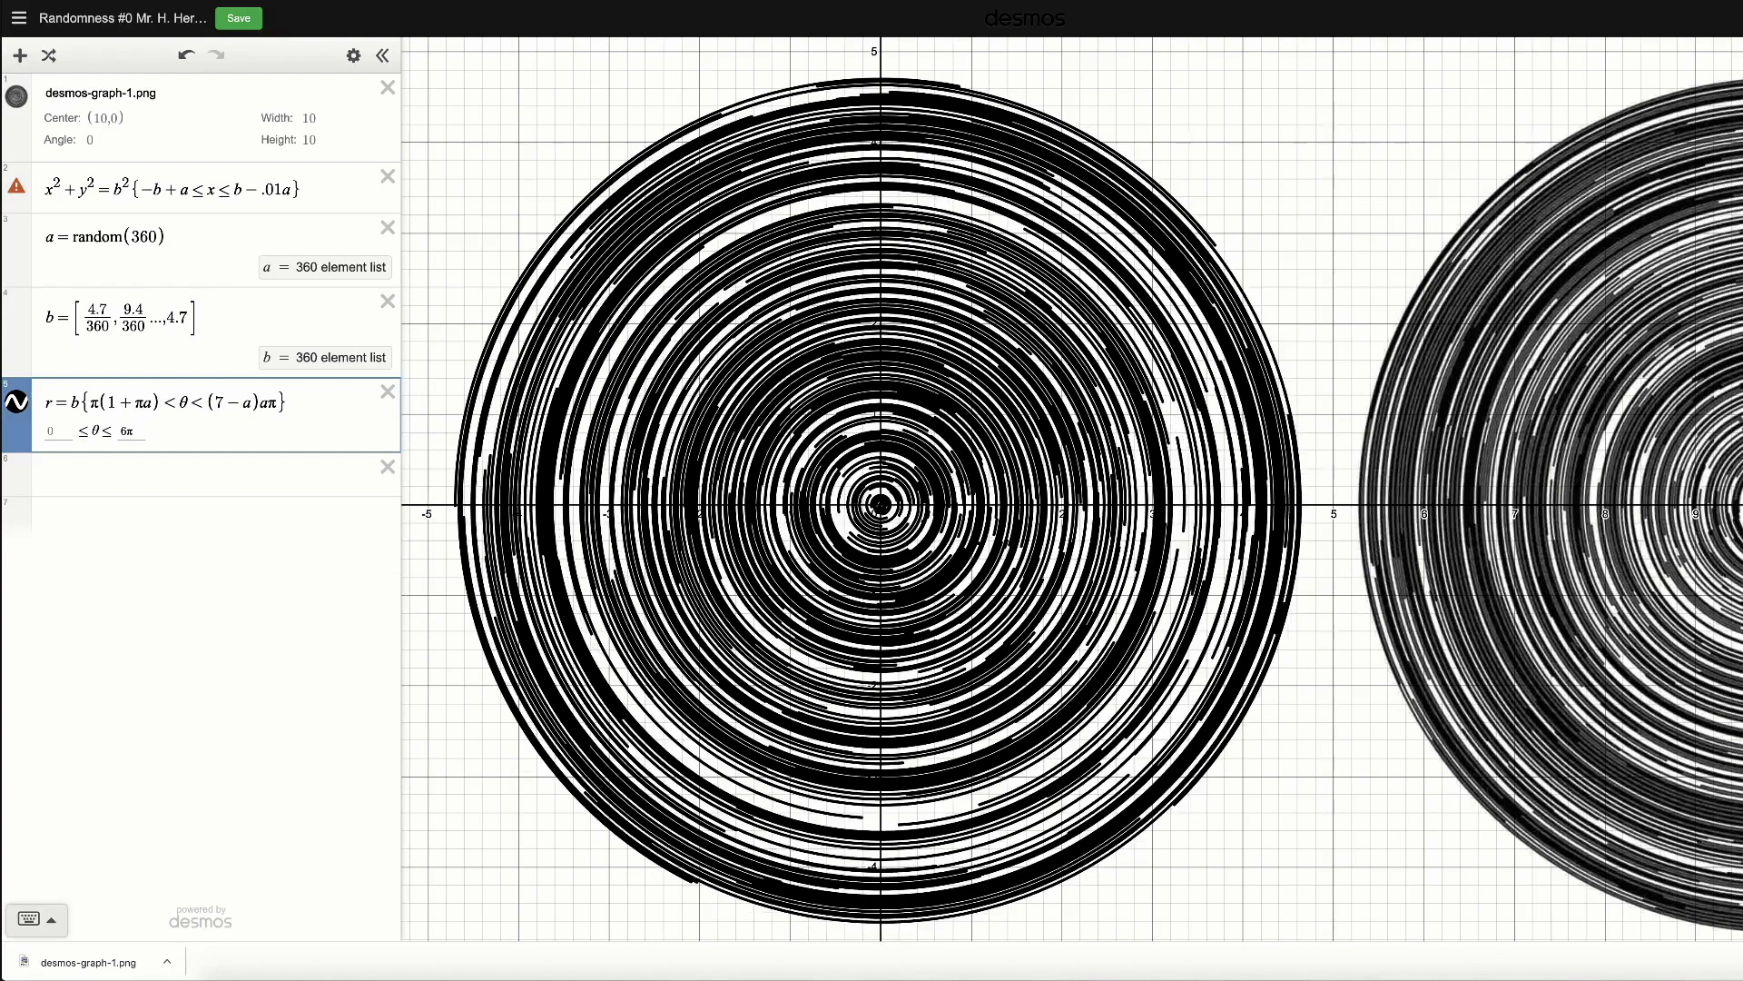
pyautogui.click(191, 314)
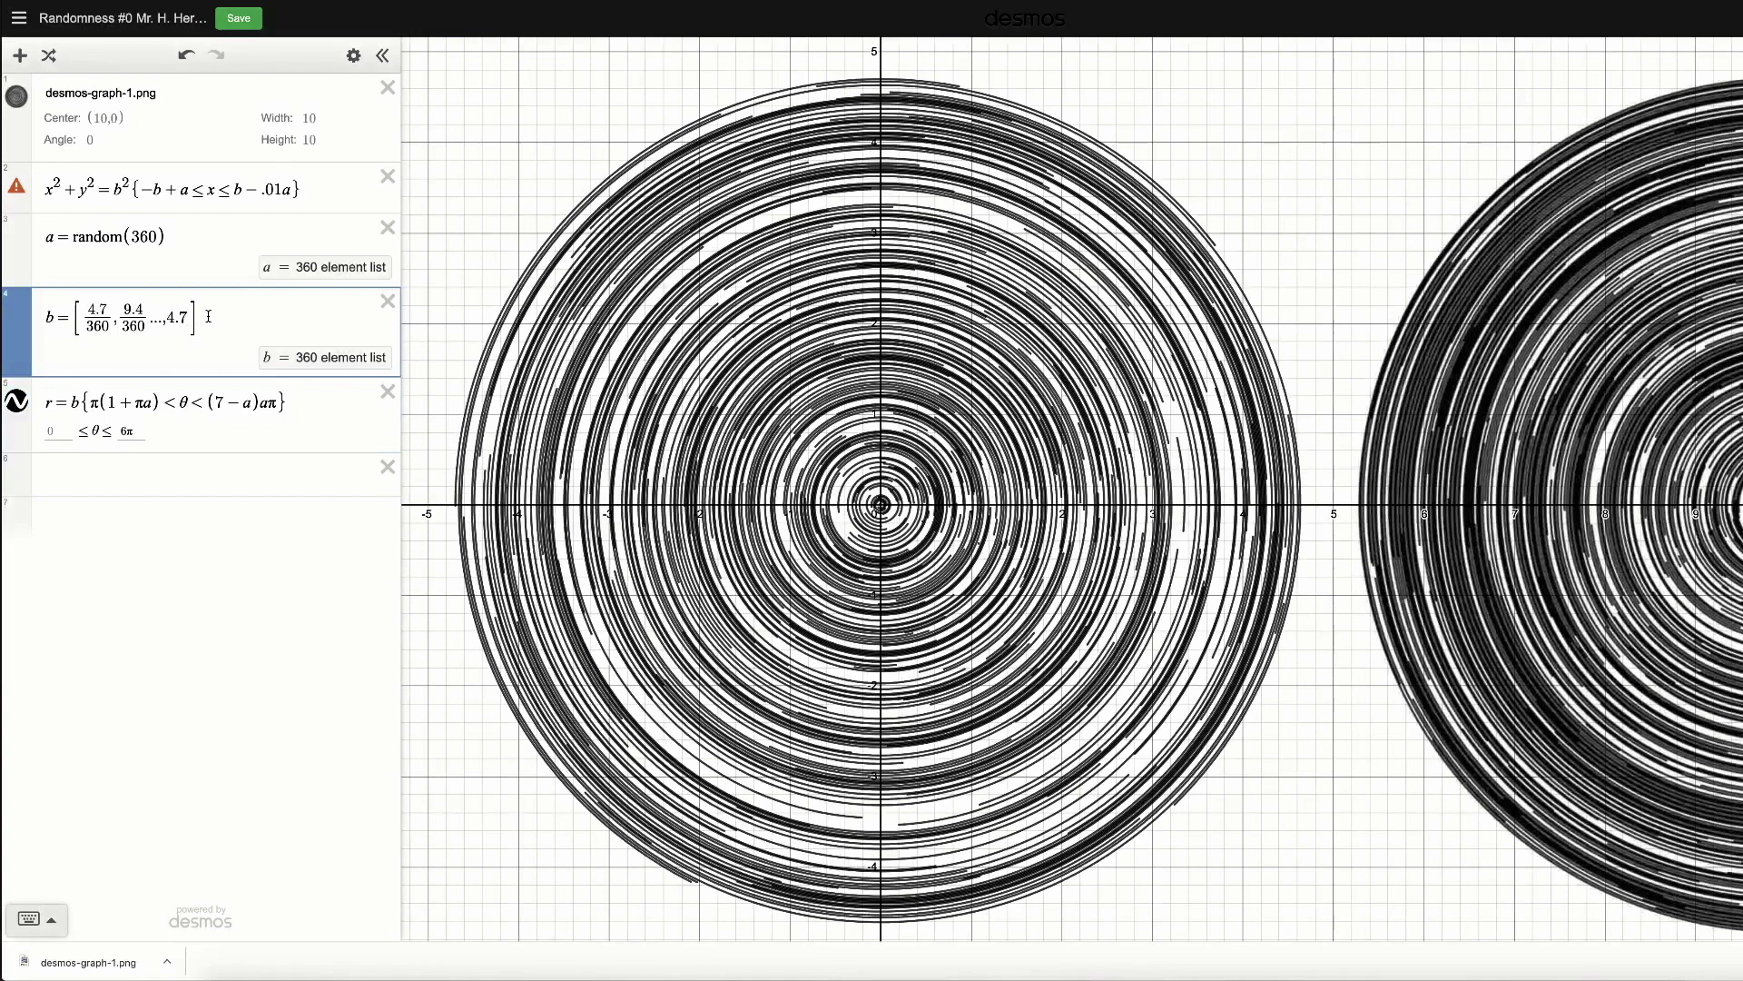
# Try 12π and 24π as the upper limit of the polar curve's θ domain.
pyautogui.click(136, 428)
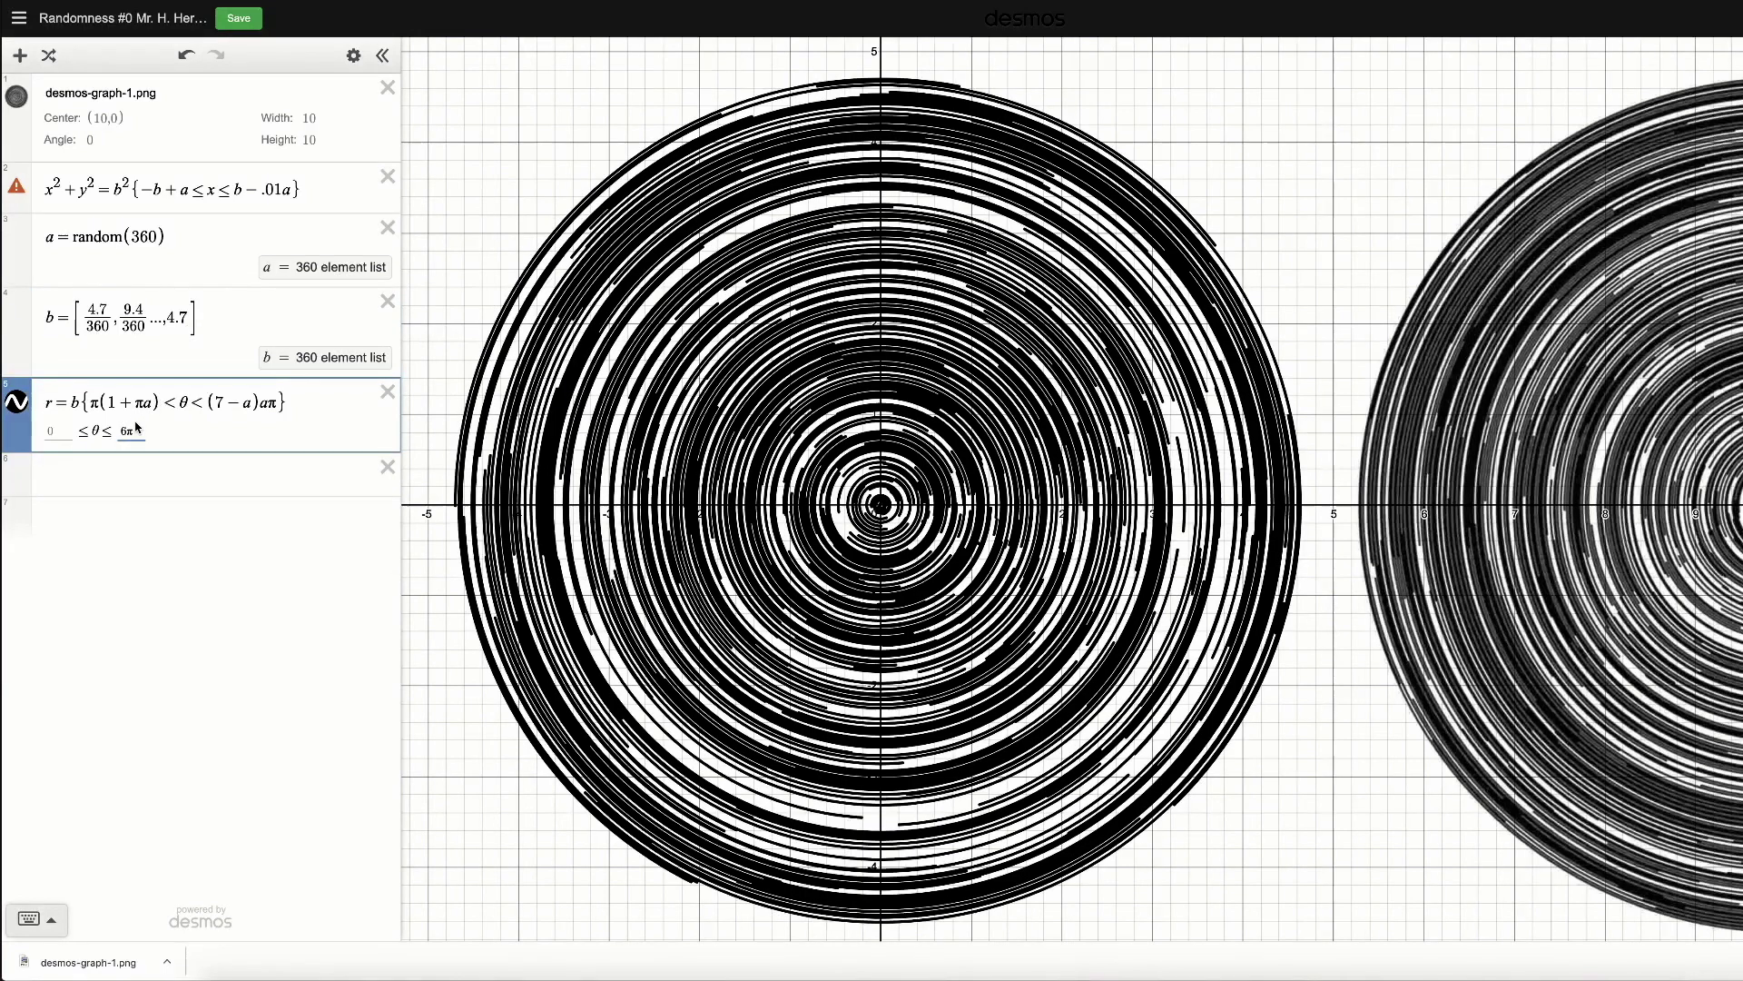
pyautogui.press('BackSpace')
pyautogui.write('12')
pyautogui.click(288, 403)
pyautogui.click(136, 429)
pyautogui.press('BackSpace')
pyautogui.press('BackSpace')
pyautogui.write('24')
pyautogui.click(215, 317)
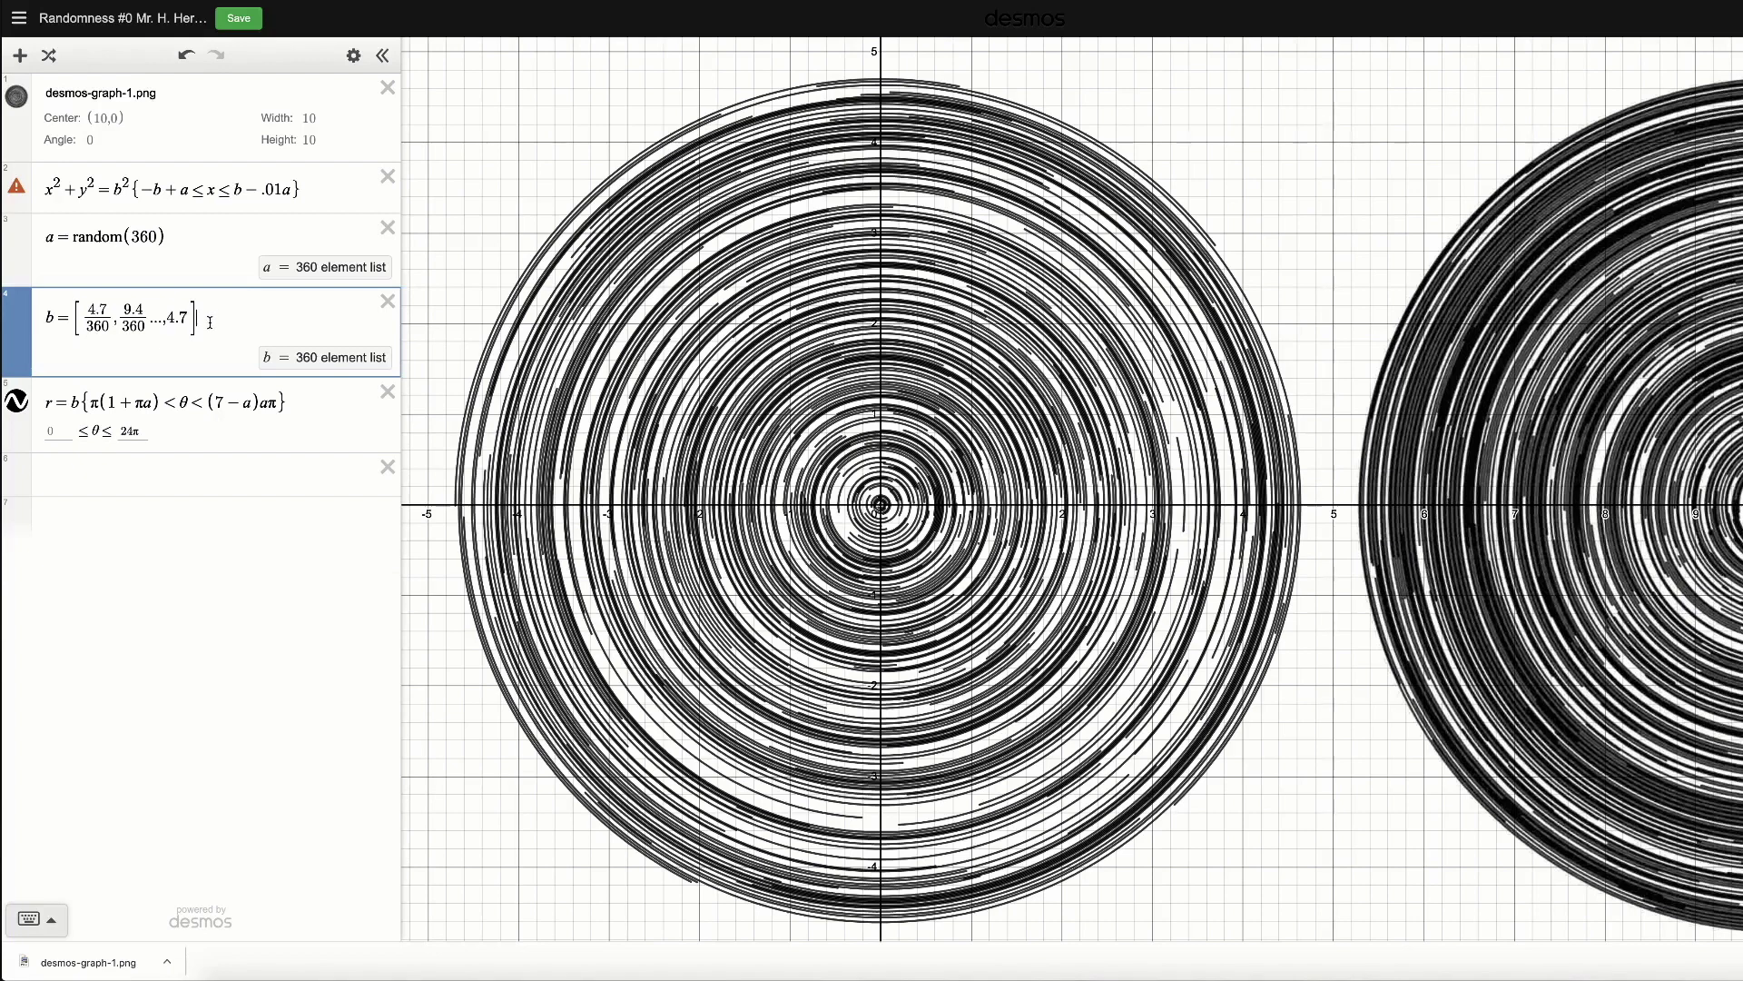
# Change the lower bound of the polar curve's θ restriction to π(1+2a).
pyautogui.click(153, 390)
pyautogui.press('BackSpace')
pyautogui.write('2')
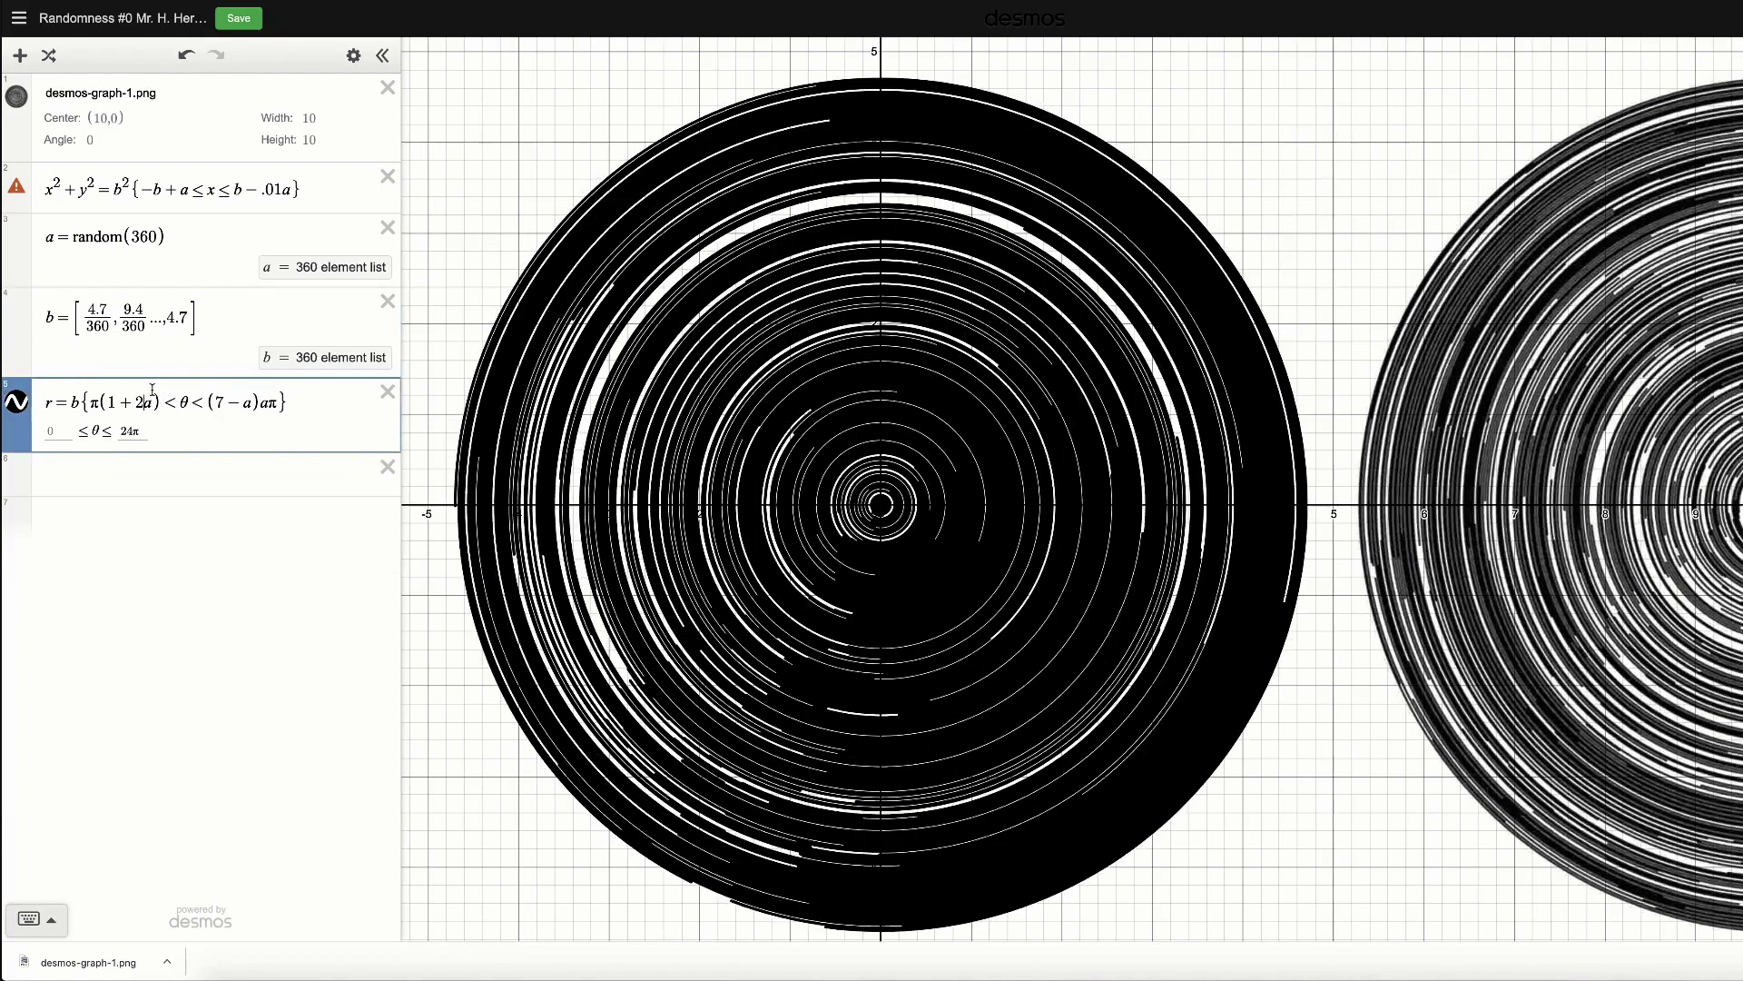
pyautogui.click(217, 314)
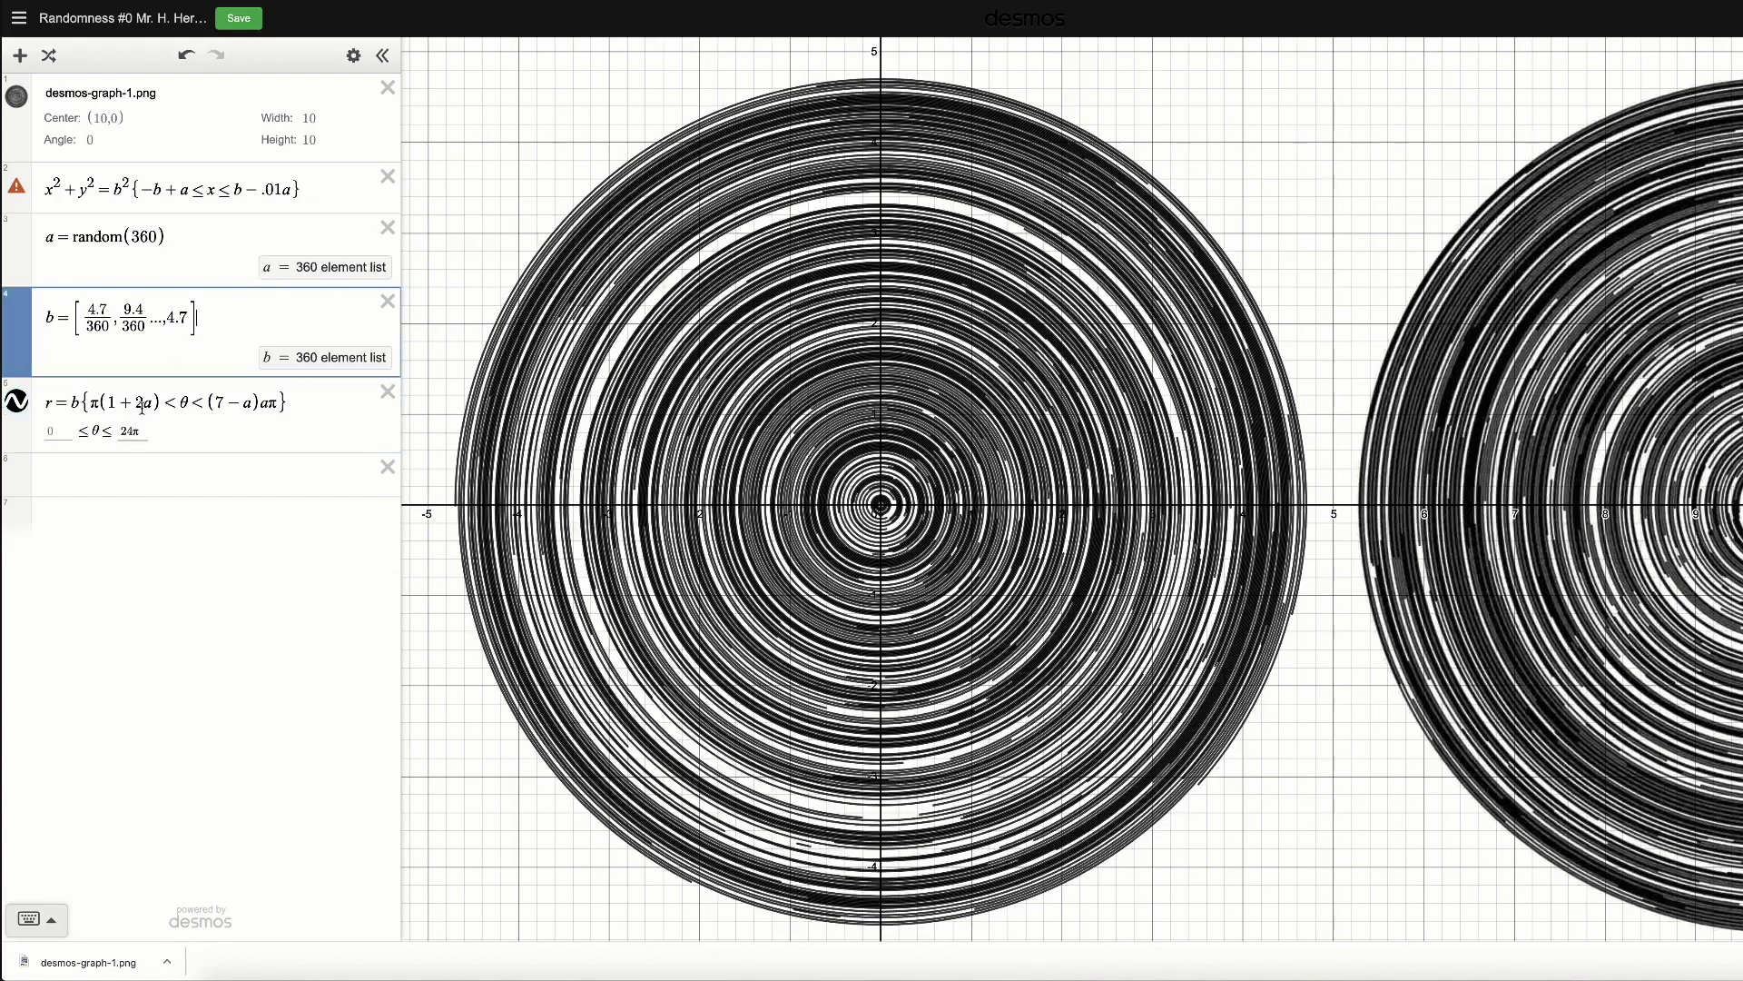
# Try 36π and 360π as the upper limit of the polar curve's θ domain.
pyautogui.click(133, 432)
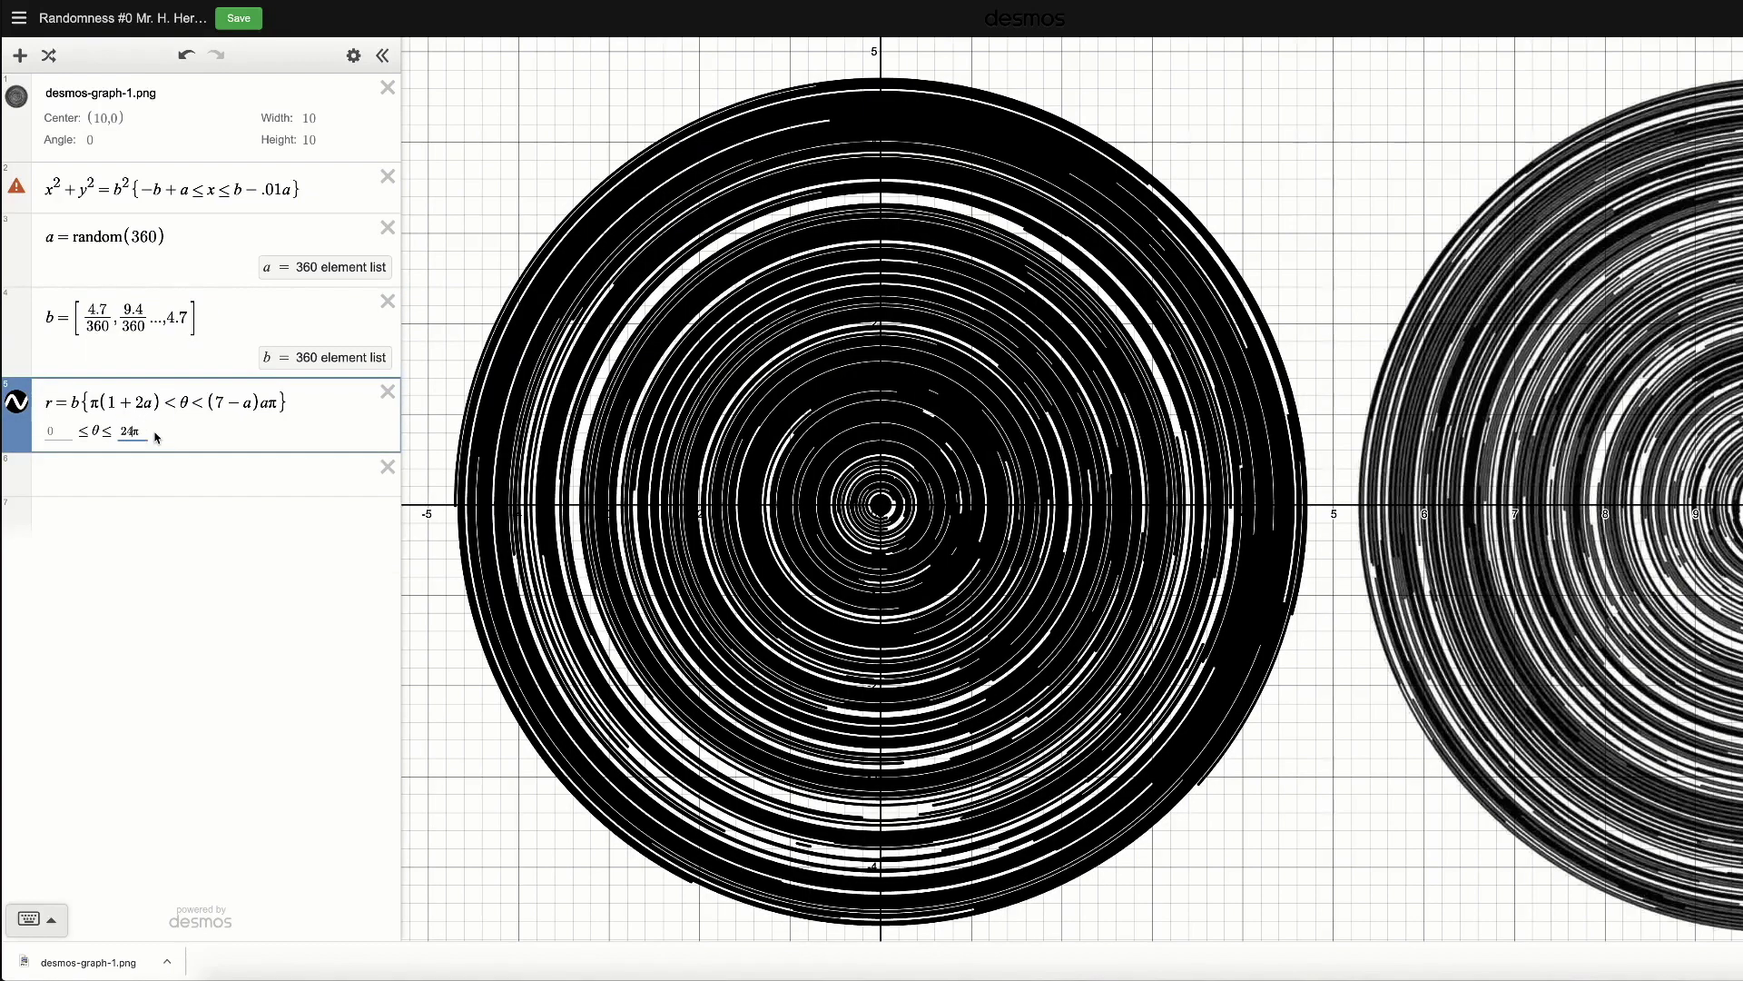
pyautogui.press('BackSpace')
pyautogui.press('BackSpace')
pyautogui.write('36')
pyautogui.click(190, 359)
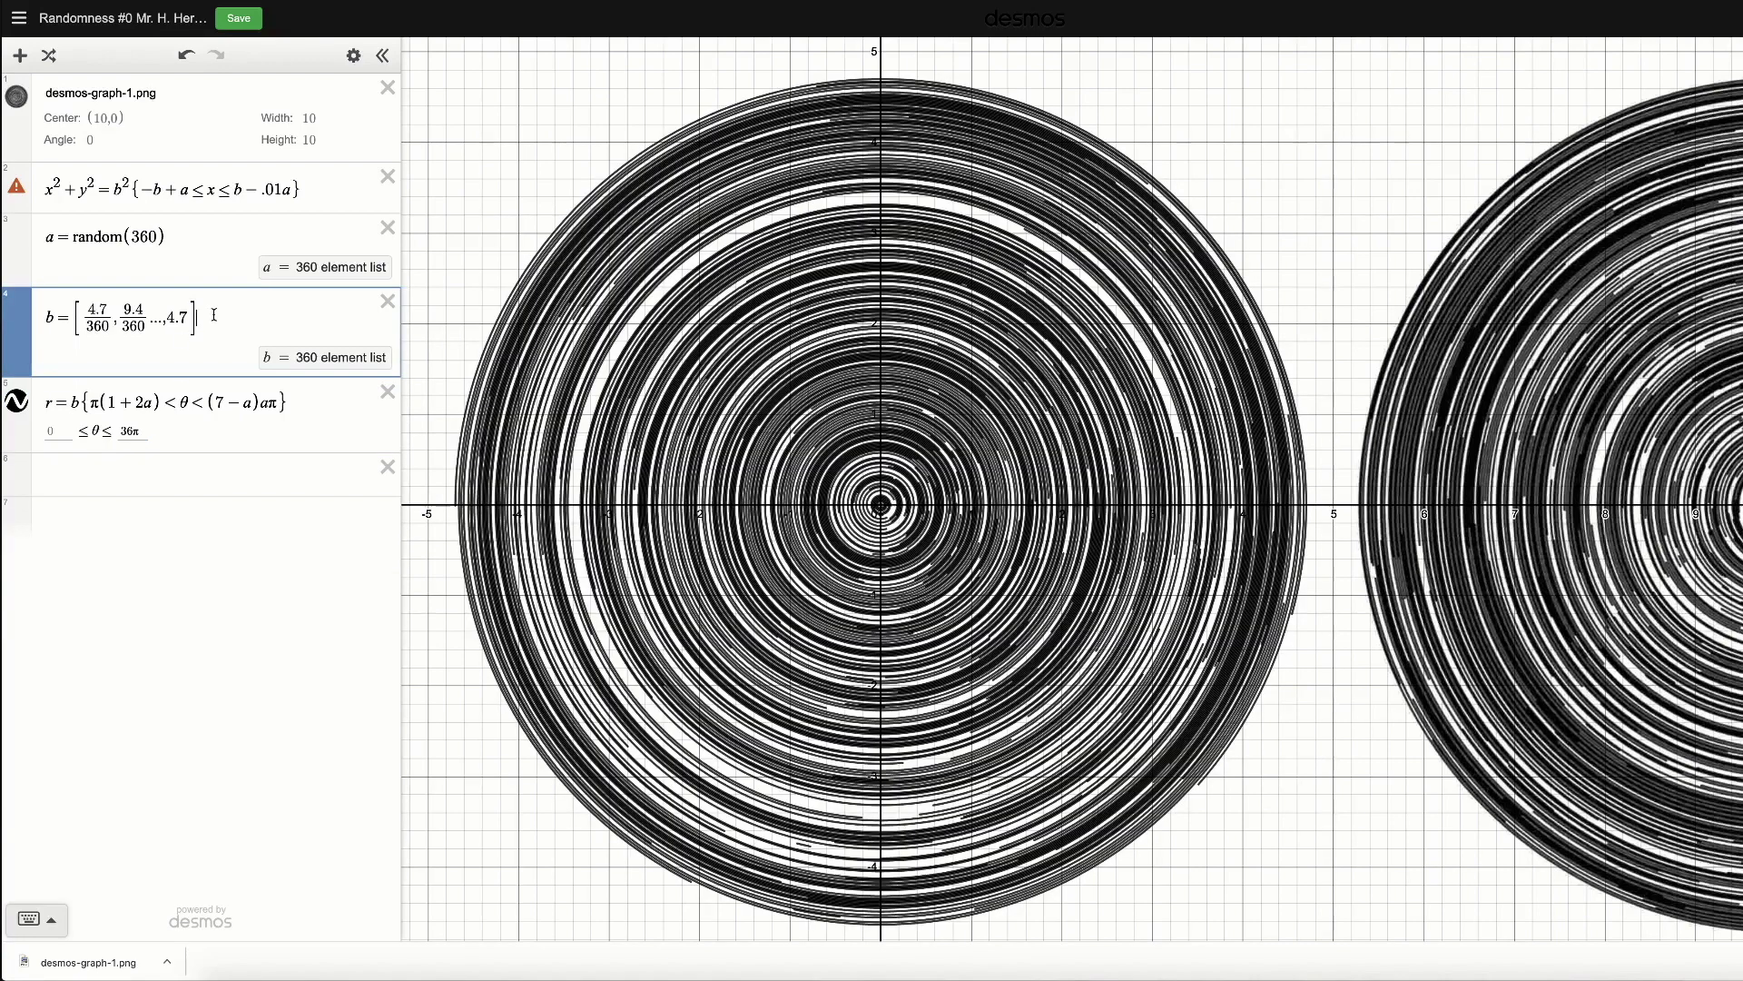
pyautogui.click(135, 432)
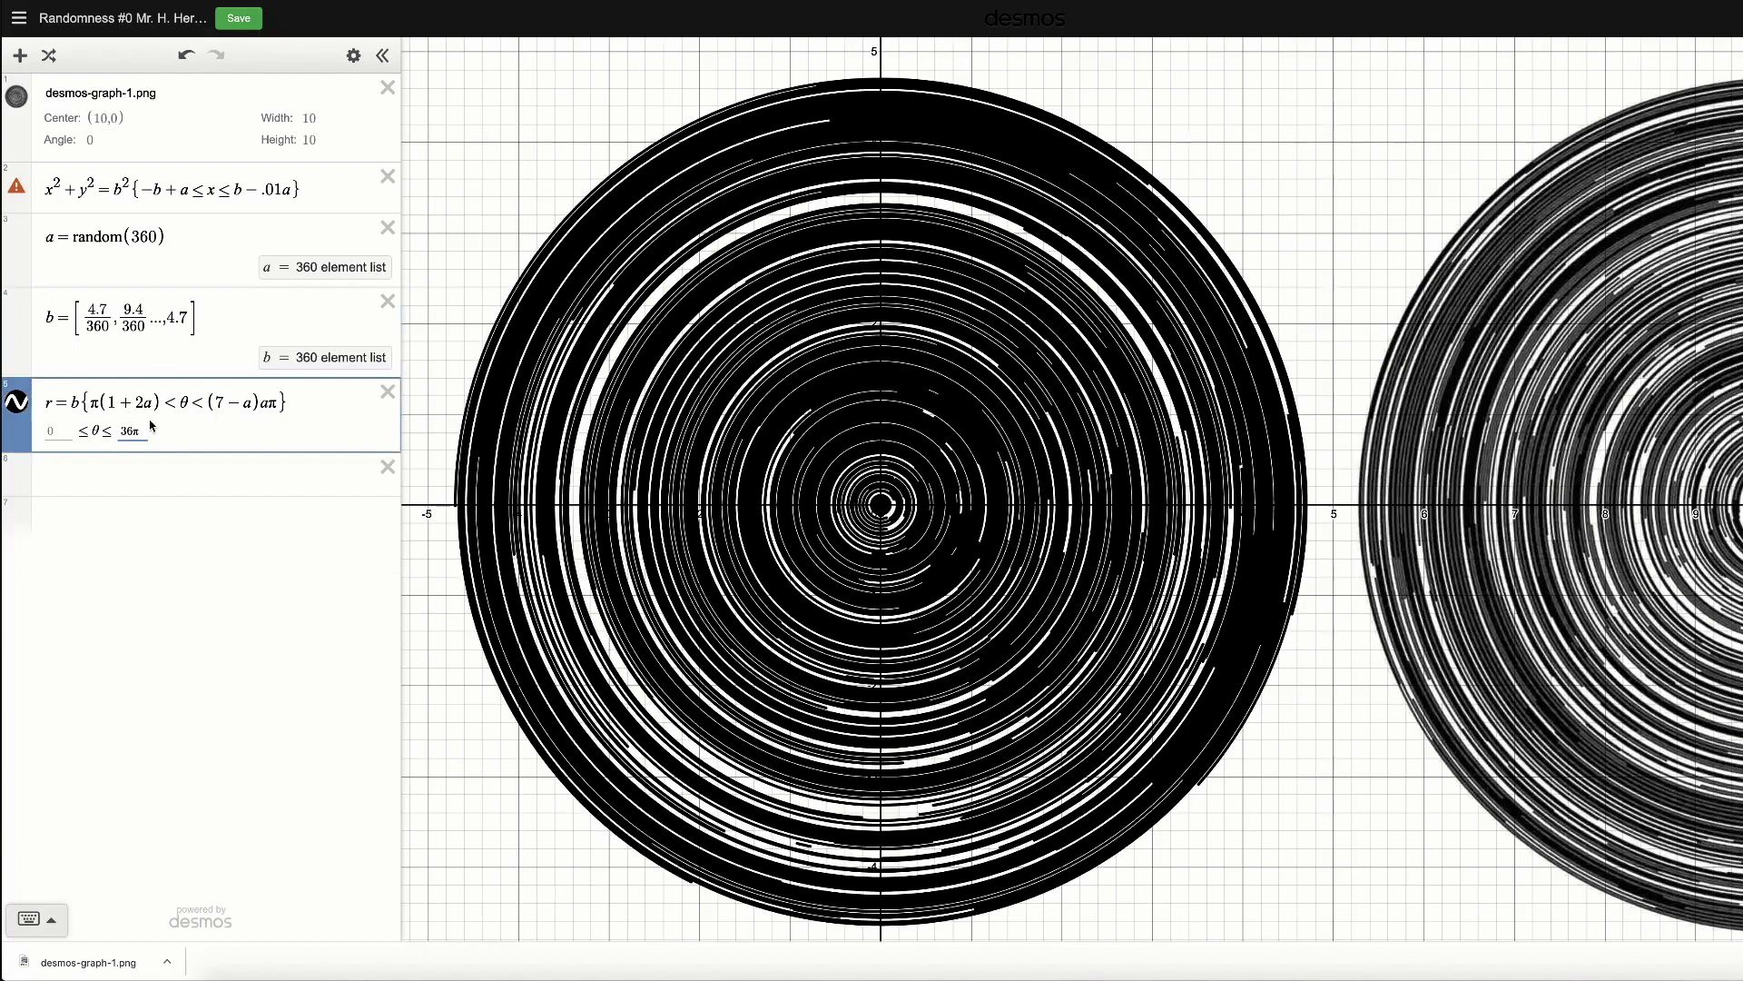
pyautogui.write('0')
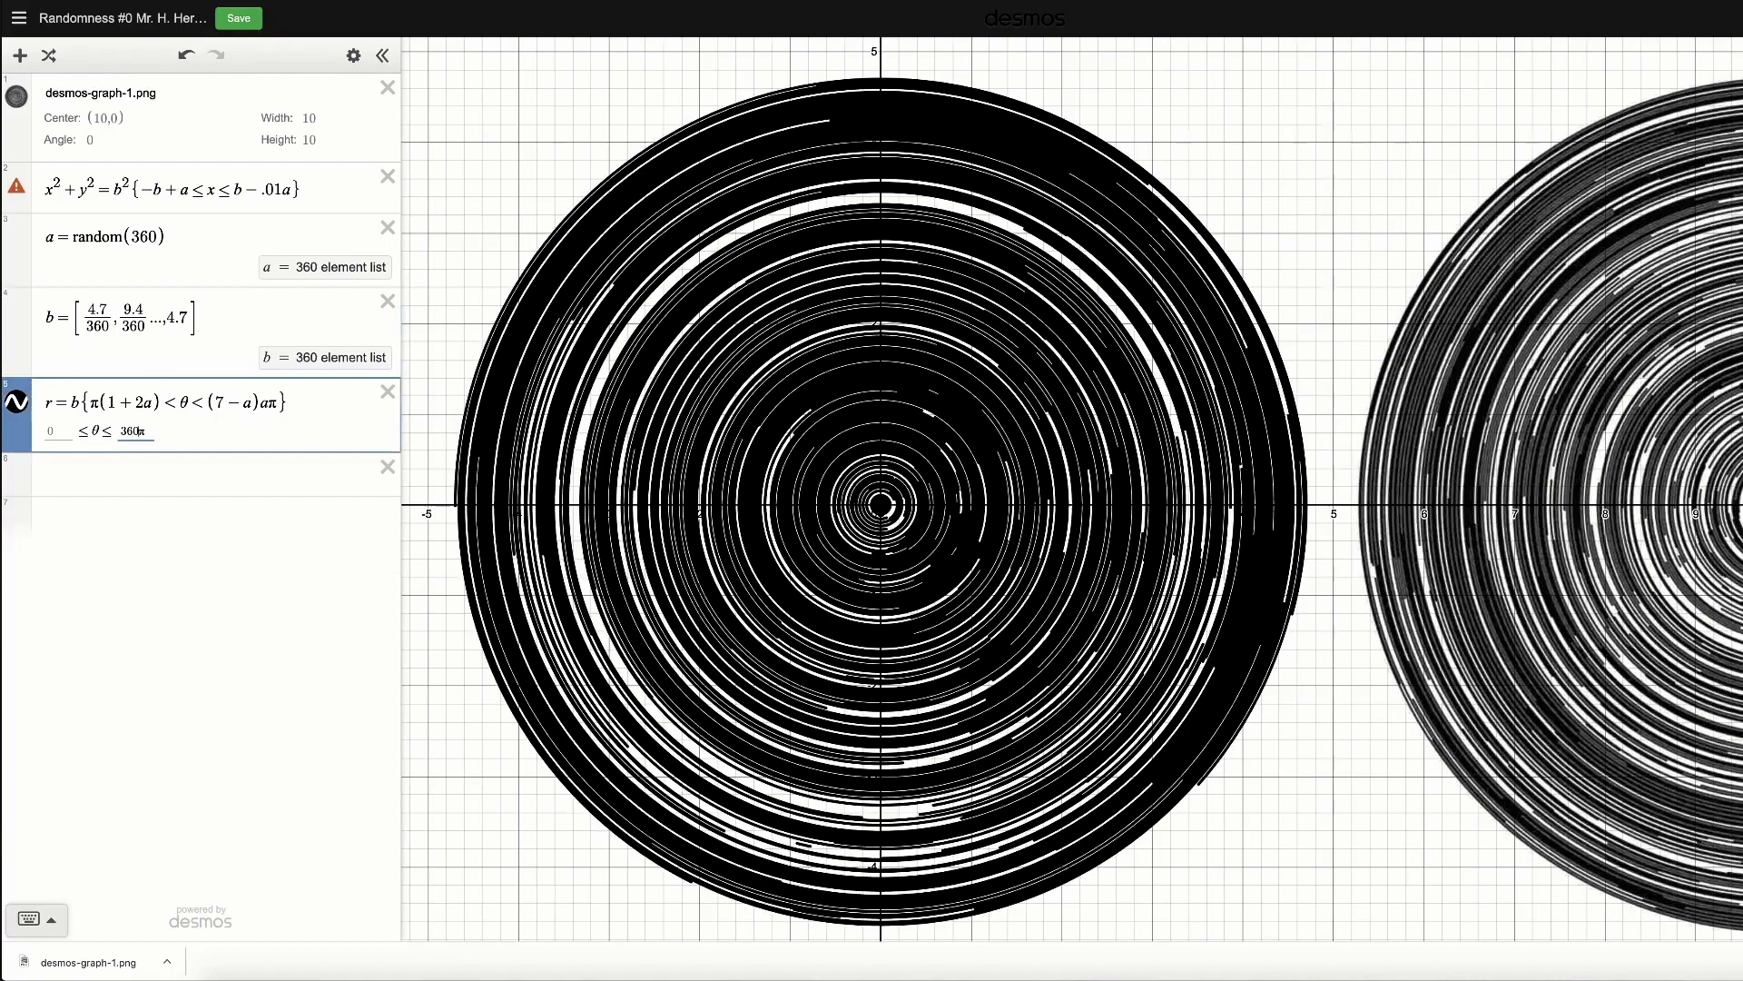
pyautogui.click(213, 315)
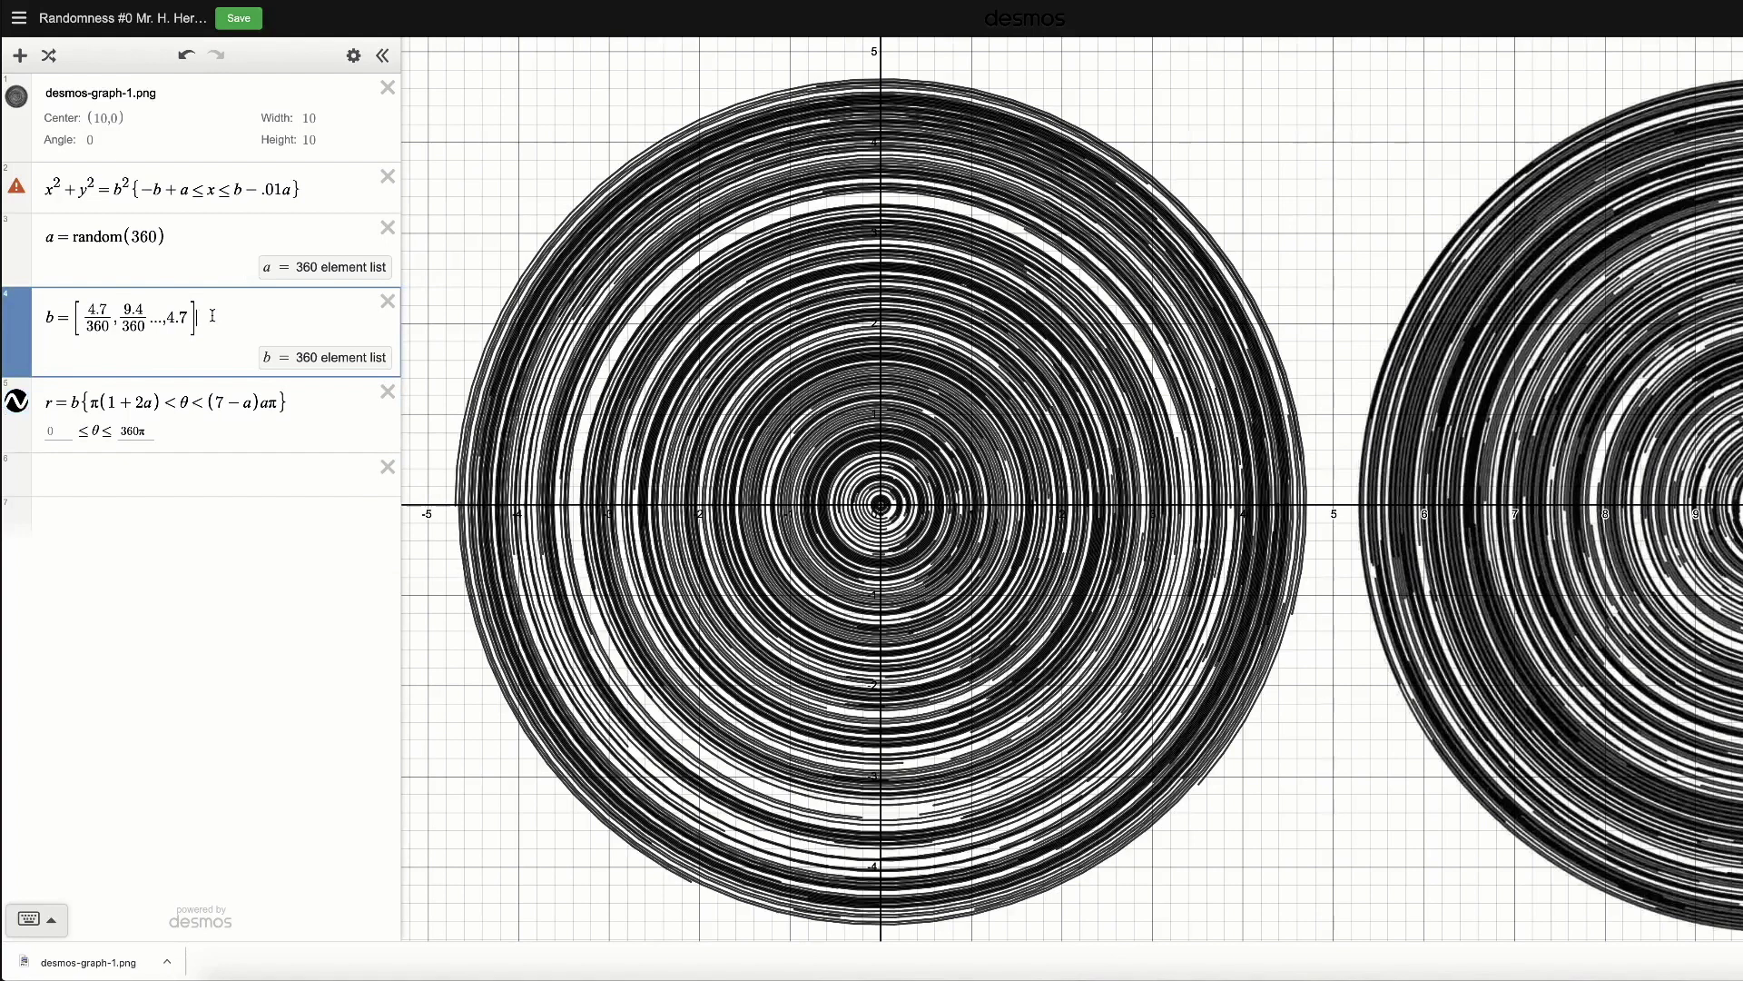
# Try 60π as the upper limit of the polar curve's θ domain, and set the limit back to 6π.
pyautogui.click(149, 414)
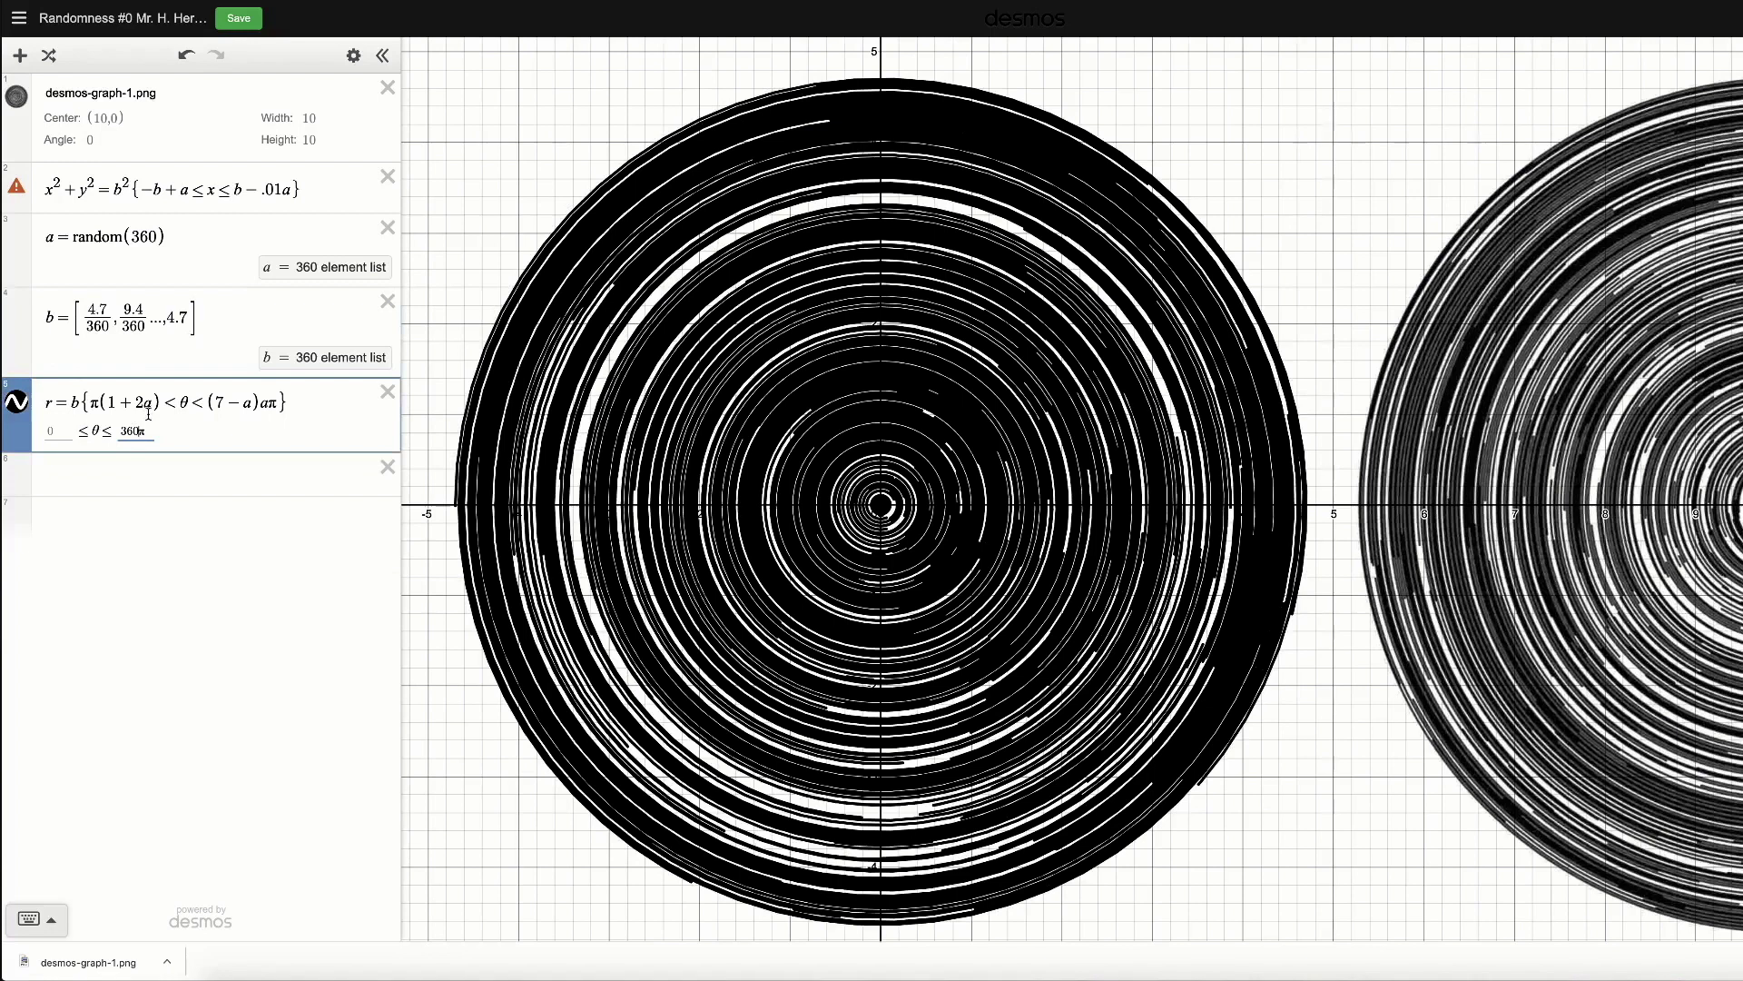
pyautogui.press('BackSpace')
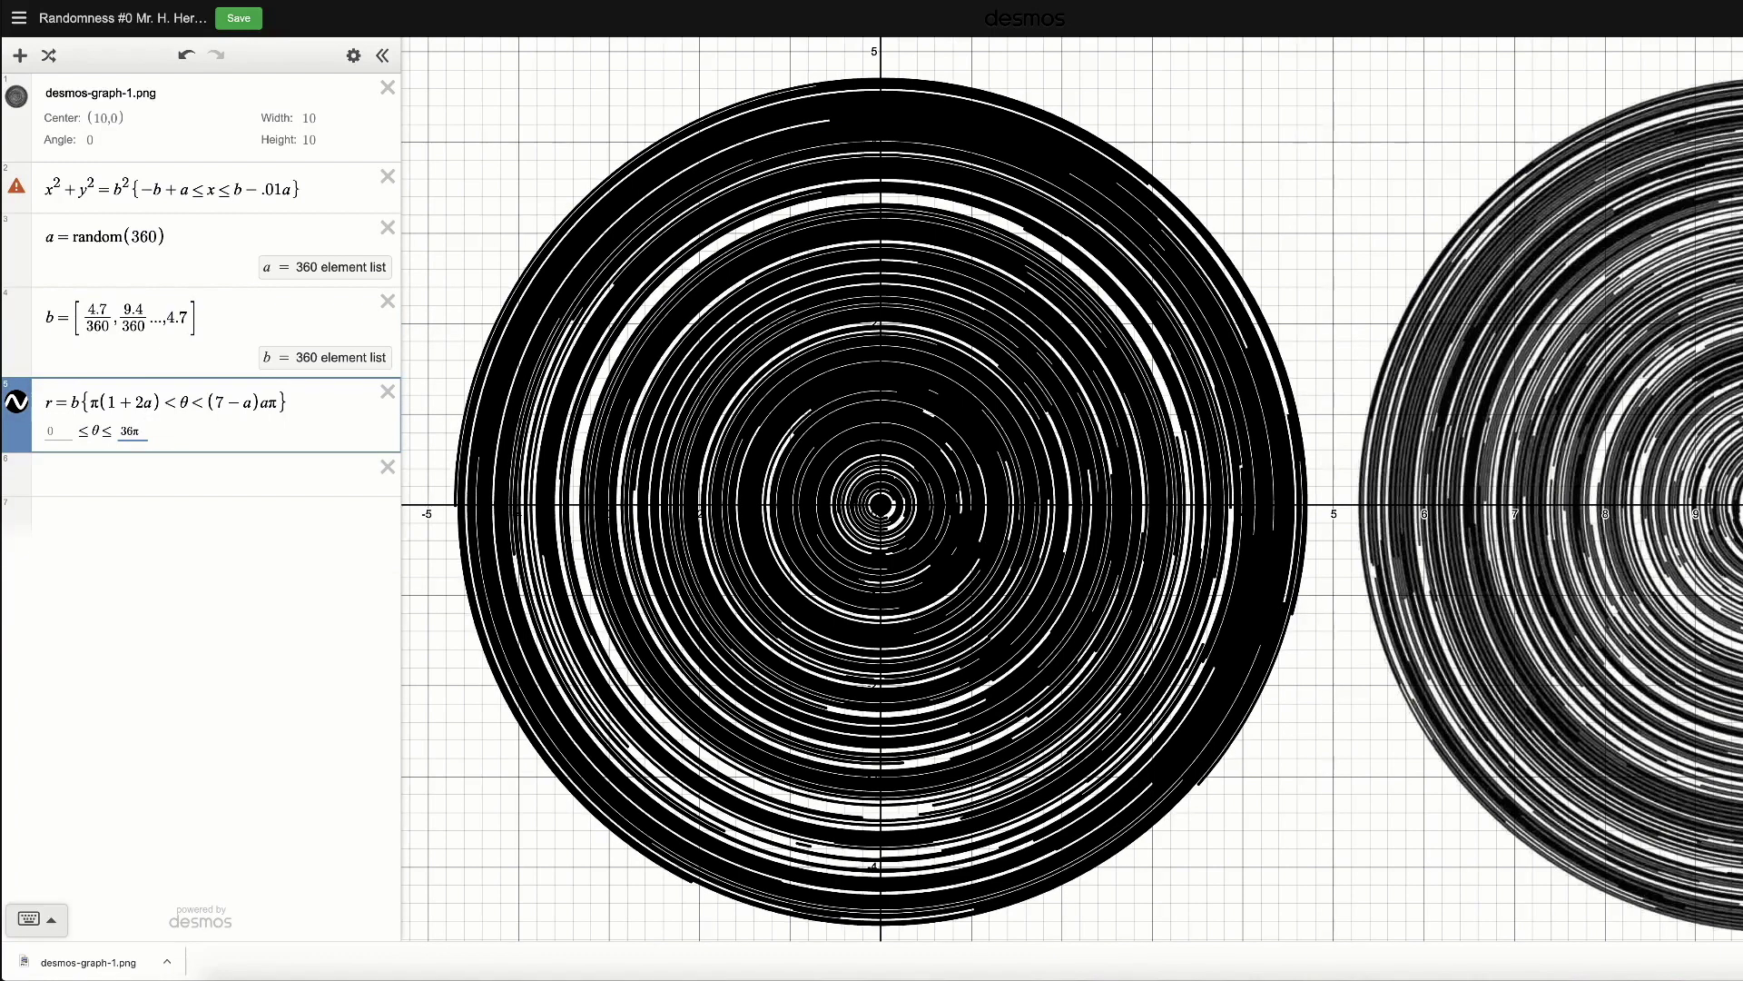
pyautogui.press('Left')
pyautogui.press('BackSpace')
pyautogui.press('Delete')
pyautogui.write('7')
pyautogui.write('0')
pyautogui.press('BackSpace')
pyautogui.press('BackSpace')
pyautogui.write('6')
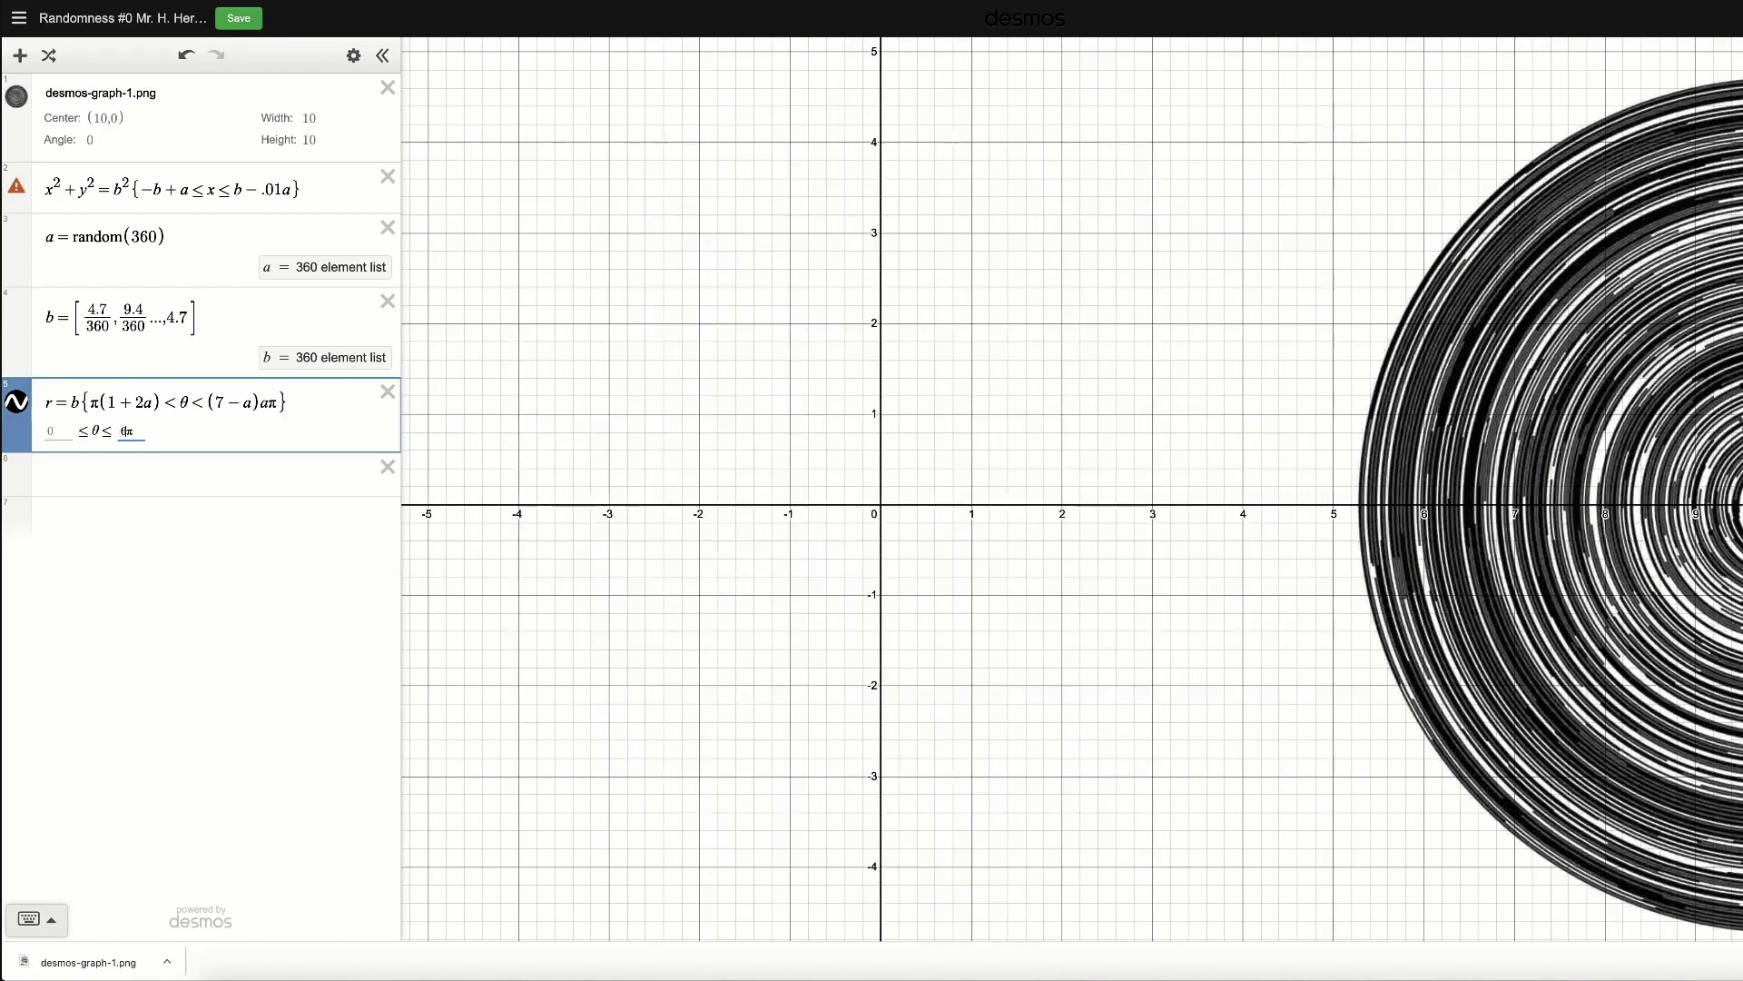
pyautogui.write('0')
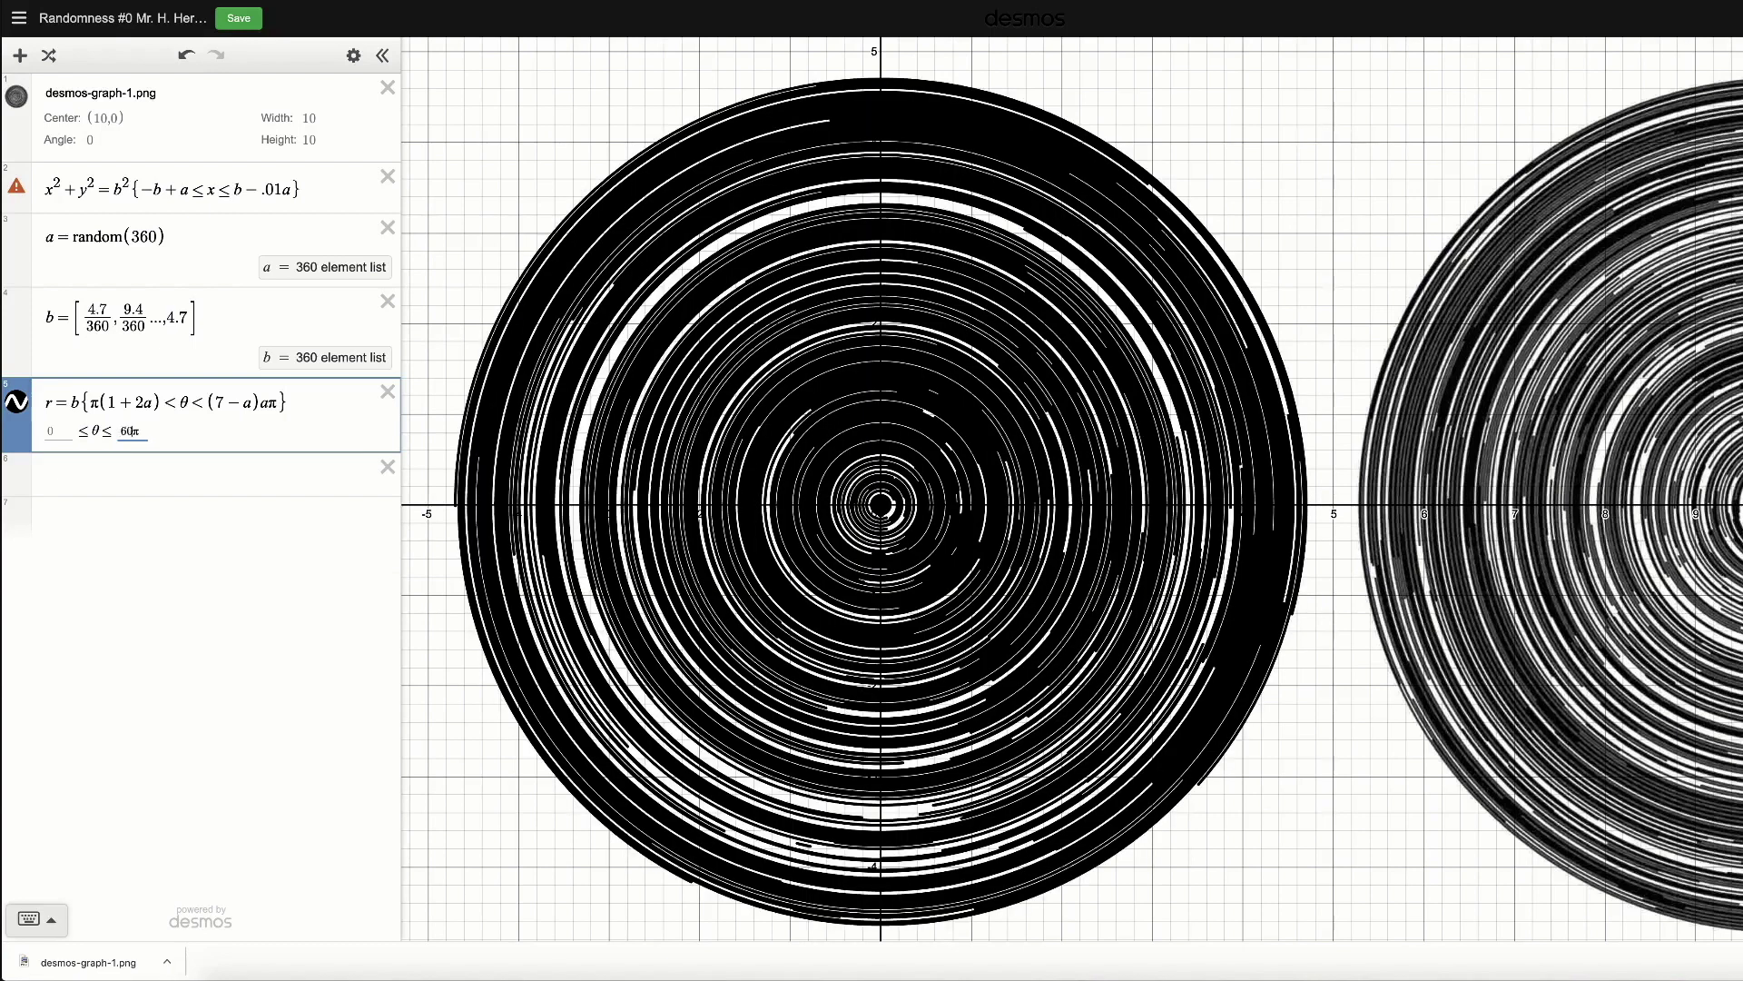
pyautogui.press('BackSpace')
pyautogui.click(200, 316)
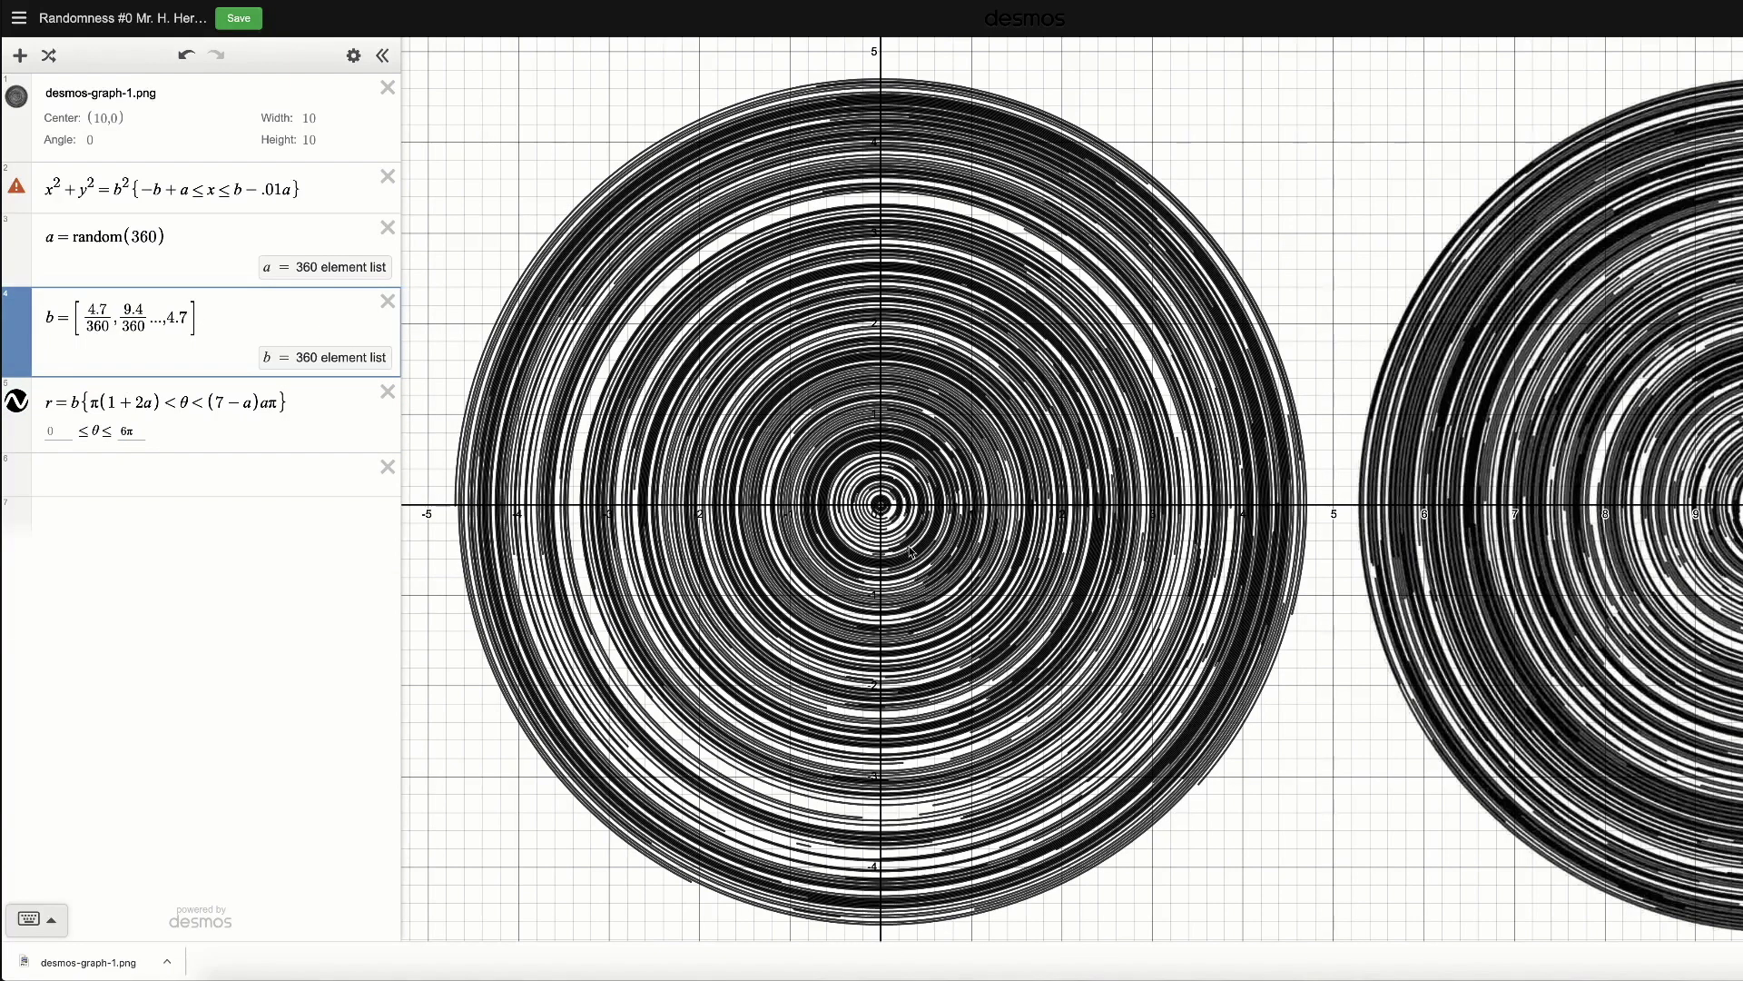
# Try (7−a)π as the upper bound of the polar curve's θ restriction, and restore it to (7−a)aπ.
pyautogui.click(1261, 682)
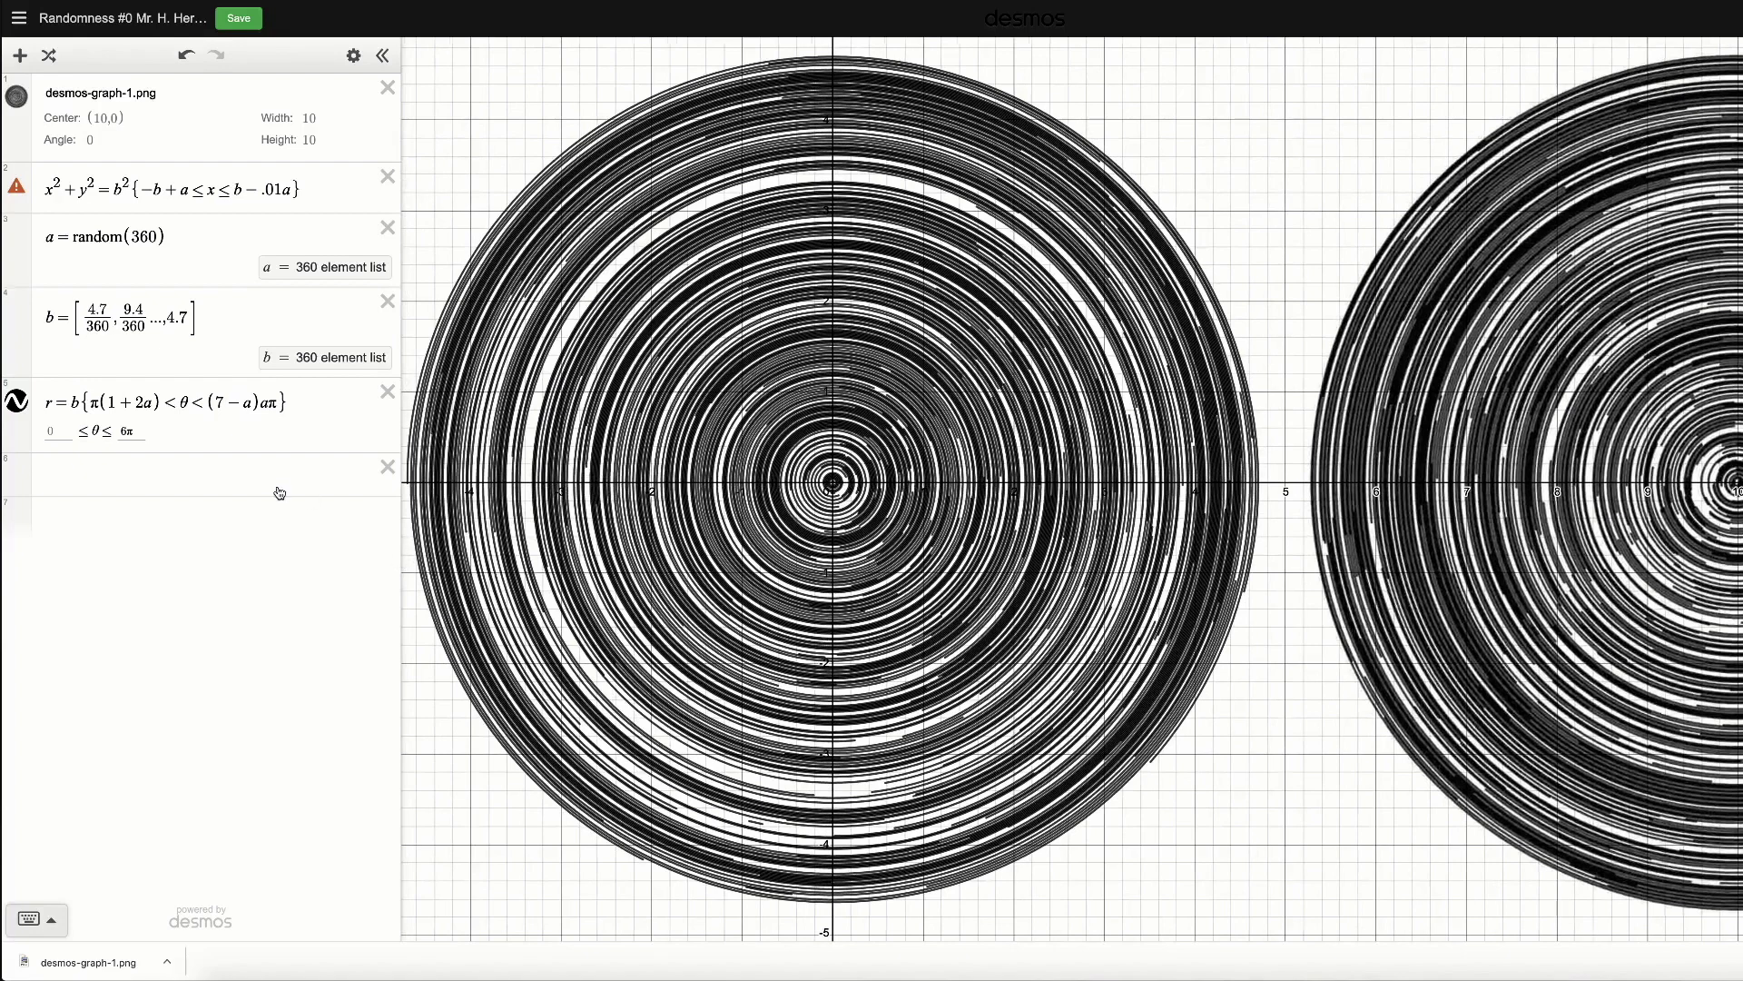
pyautogui.click(272, 400)
pyautogui.press('BackSpace')
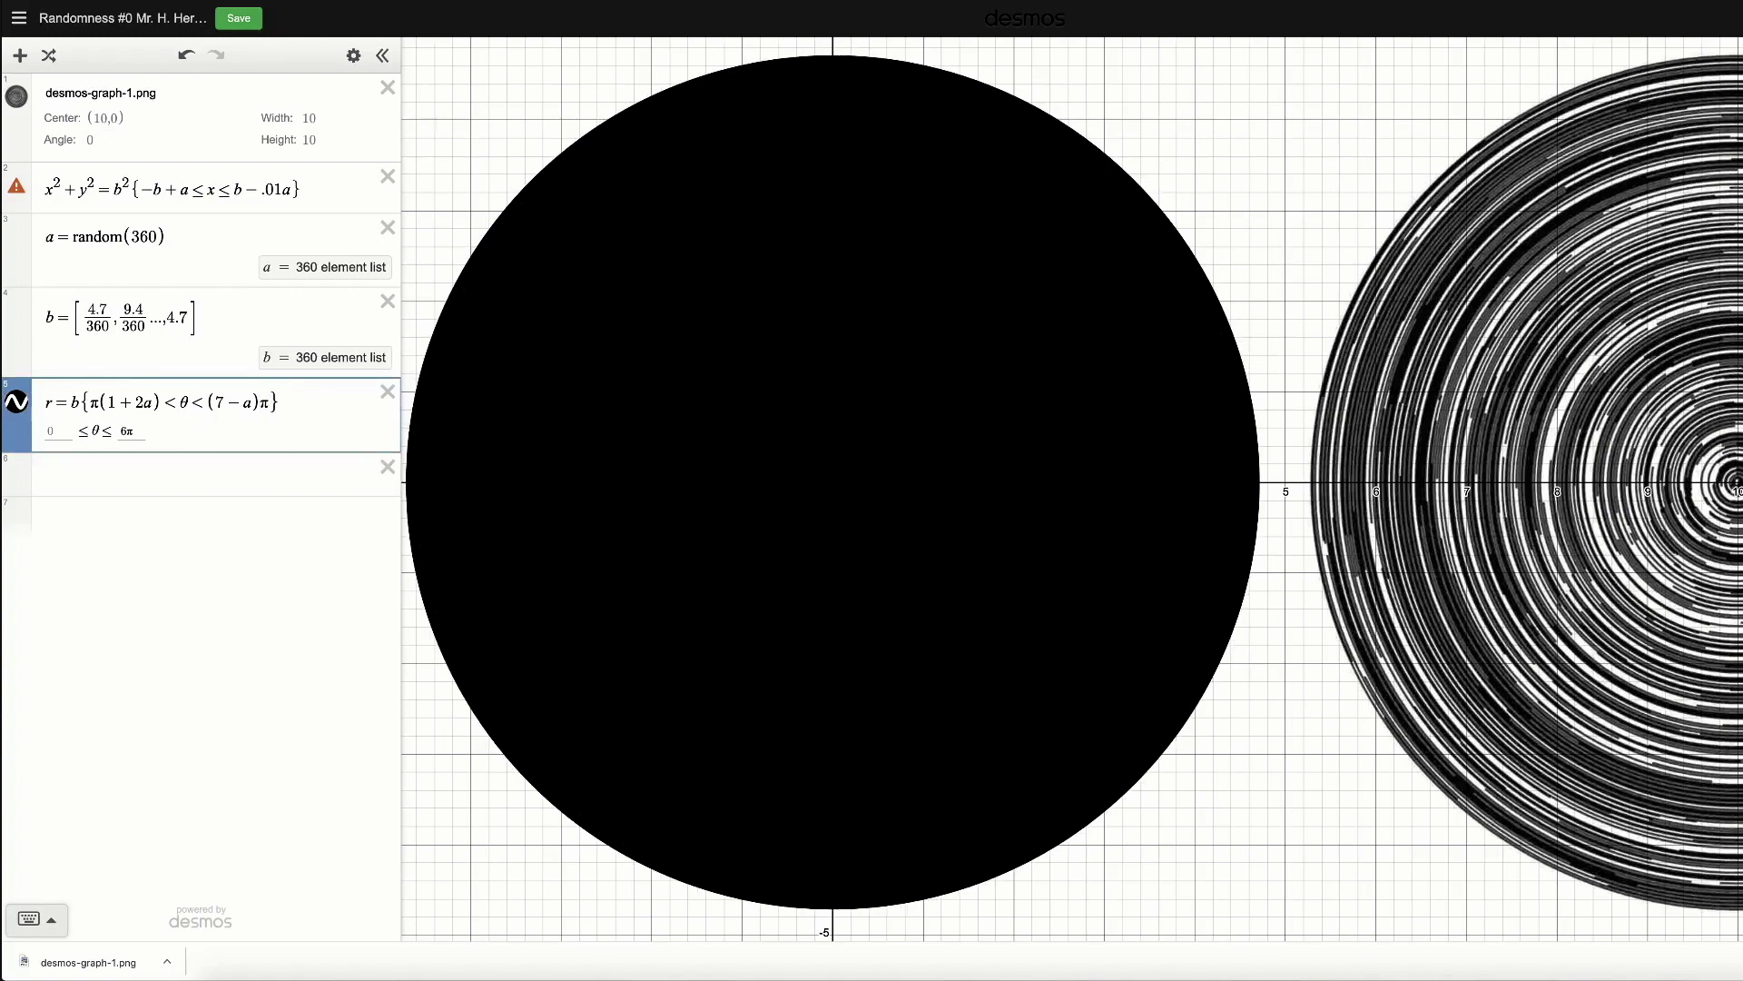
pyautogui.write('a)')
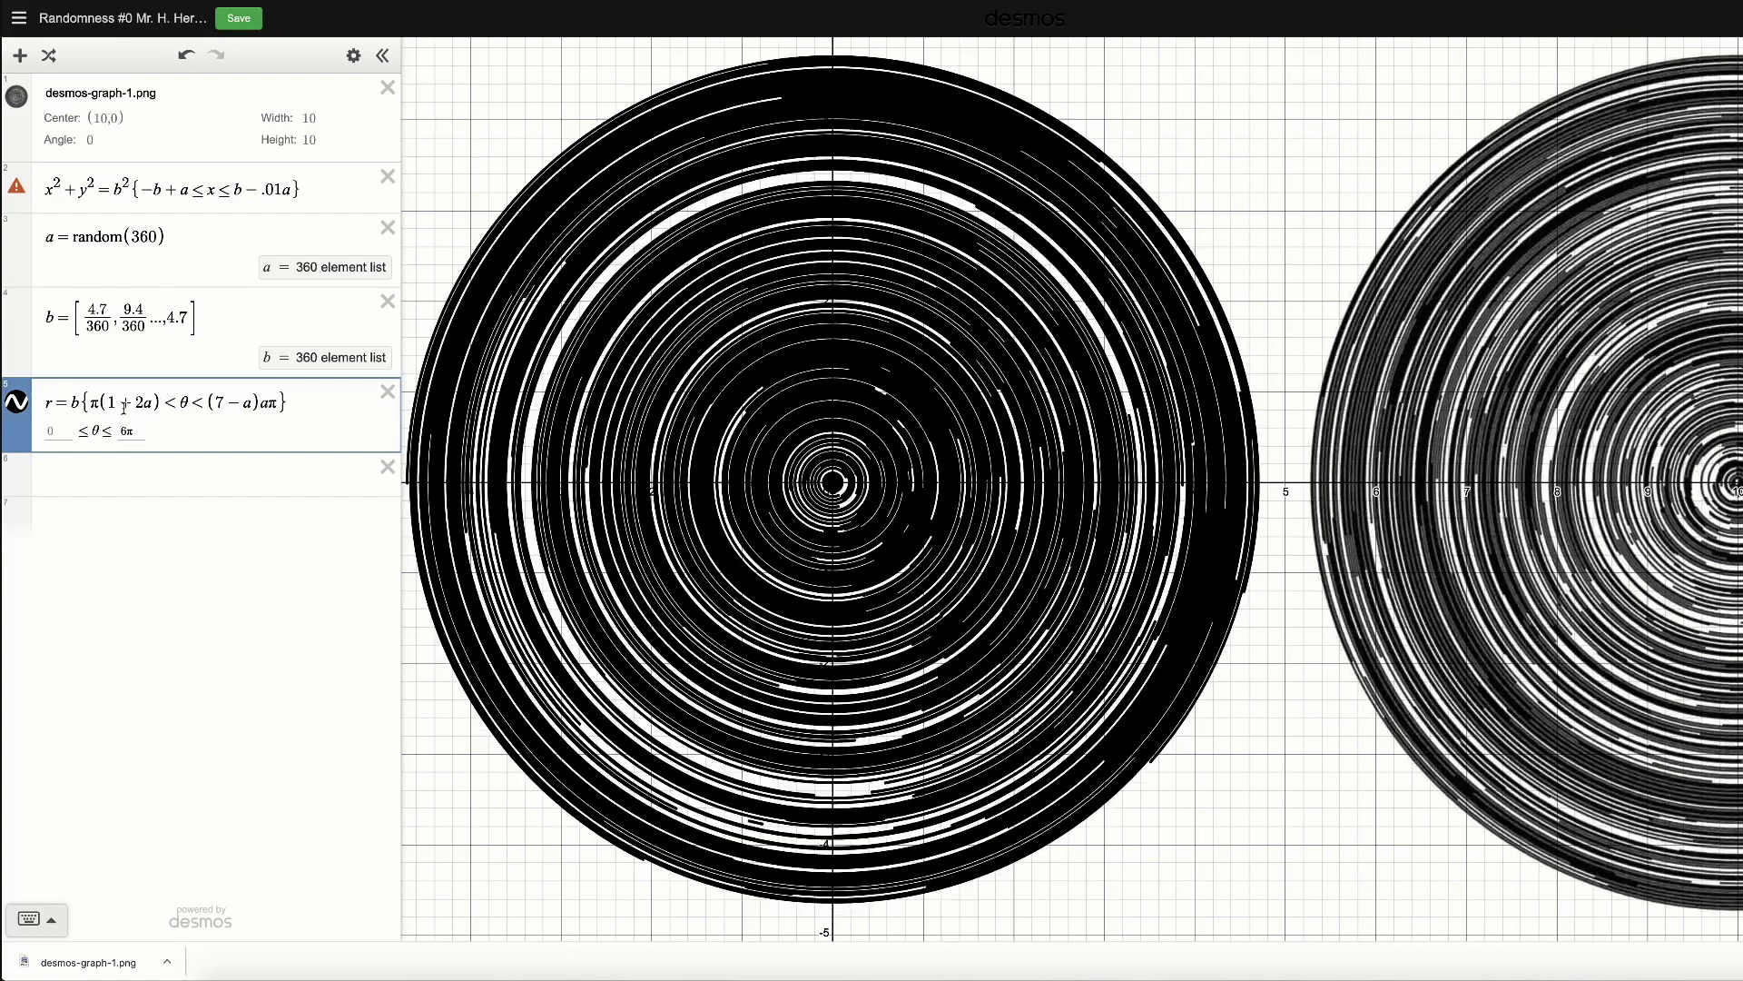
# Multiply the lower bound of the polar curve's θ restriction by a and try inner coefficients 3 and 4, ending with πa(1+4a).
pyautogui.write('a')
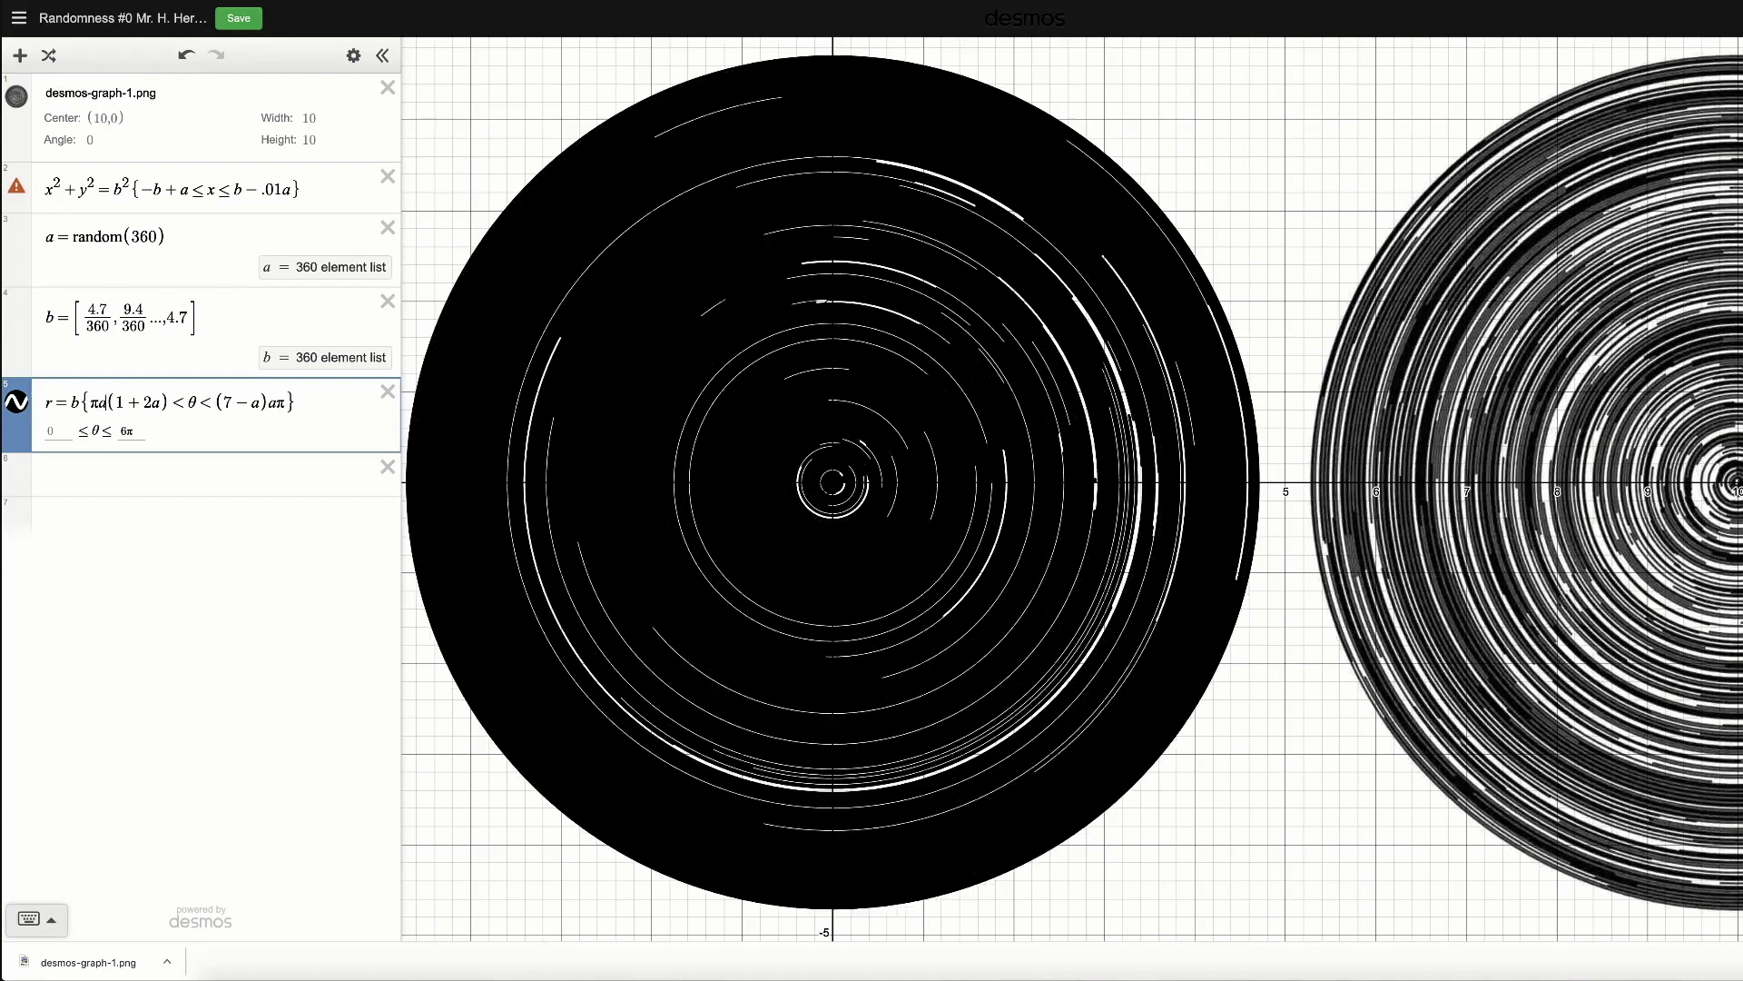
pyautogui.click(215, 311)
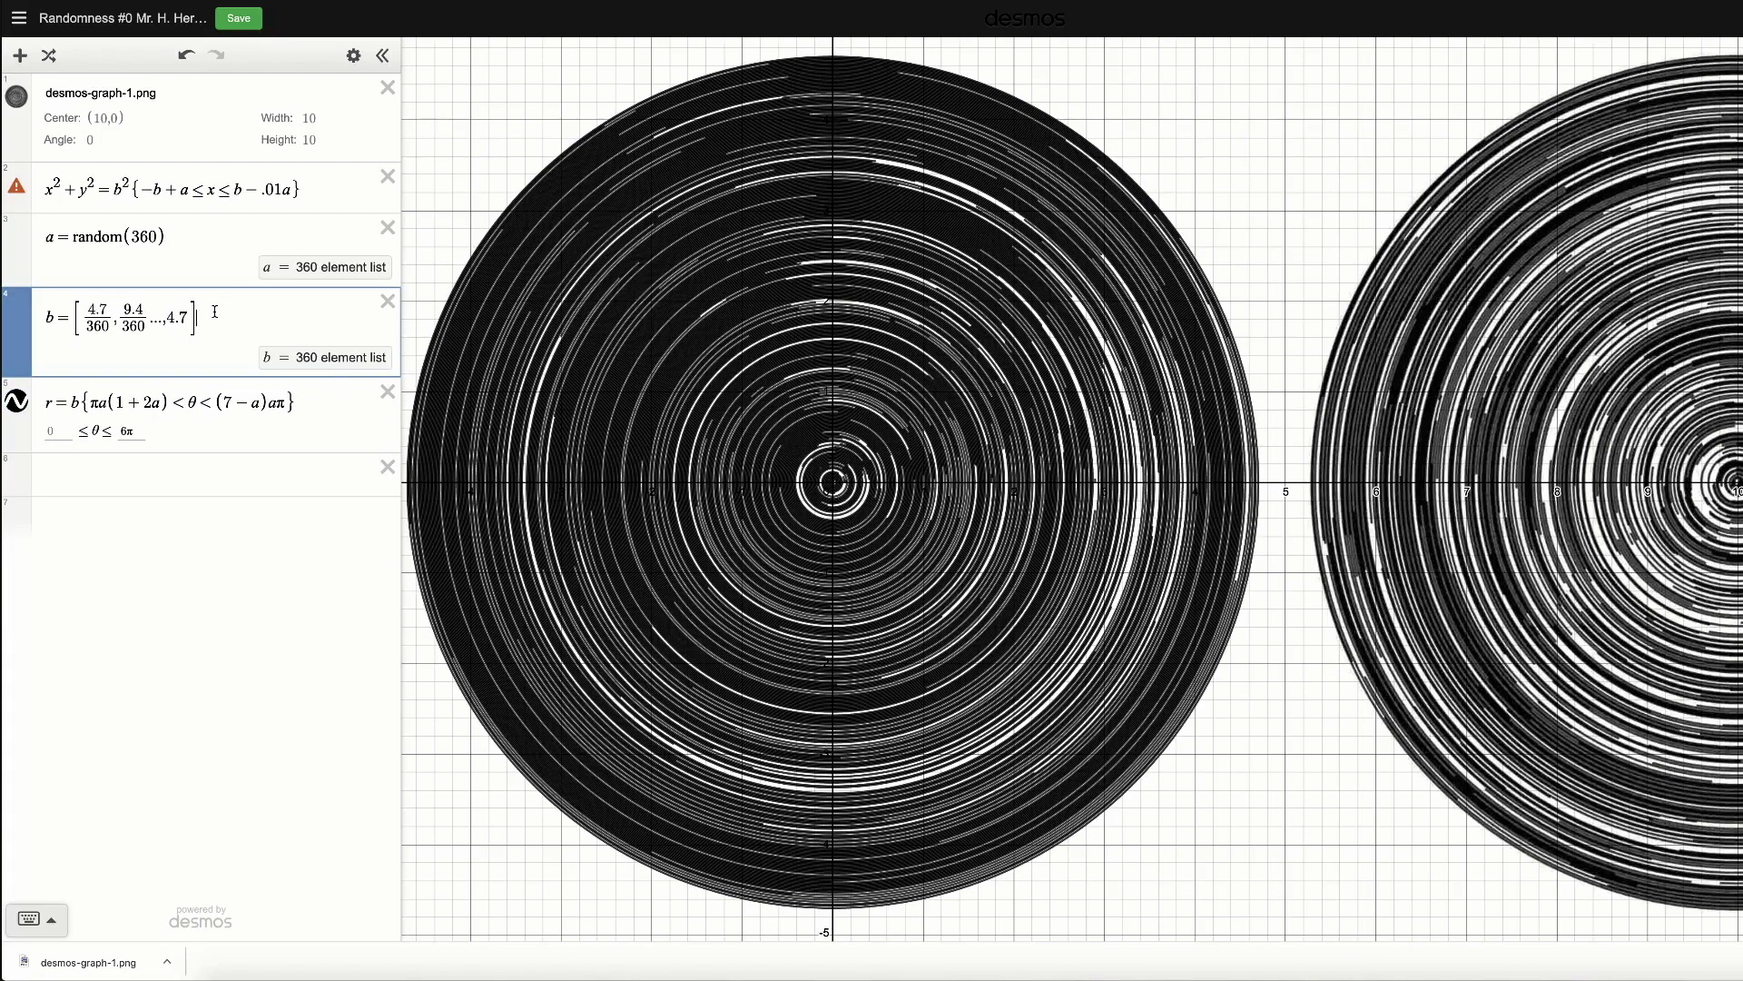
pyautogui.click(151, 401)
pyautogui.press('BackSpace')
pyautogui.write('3')
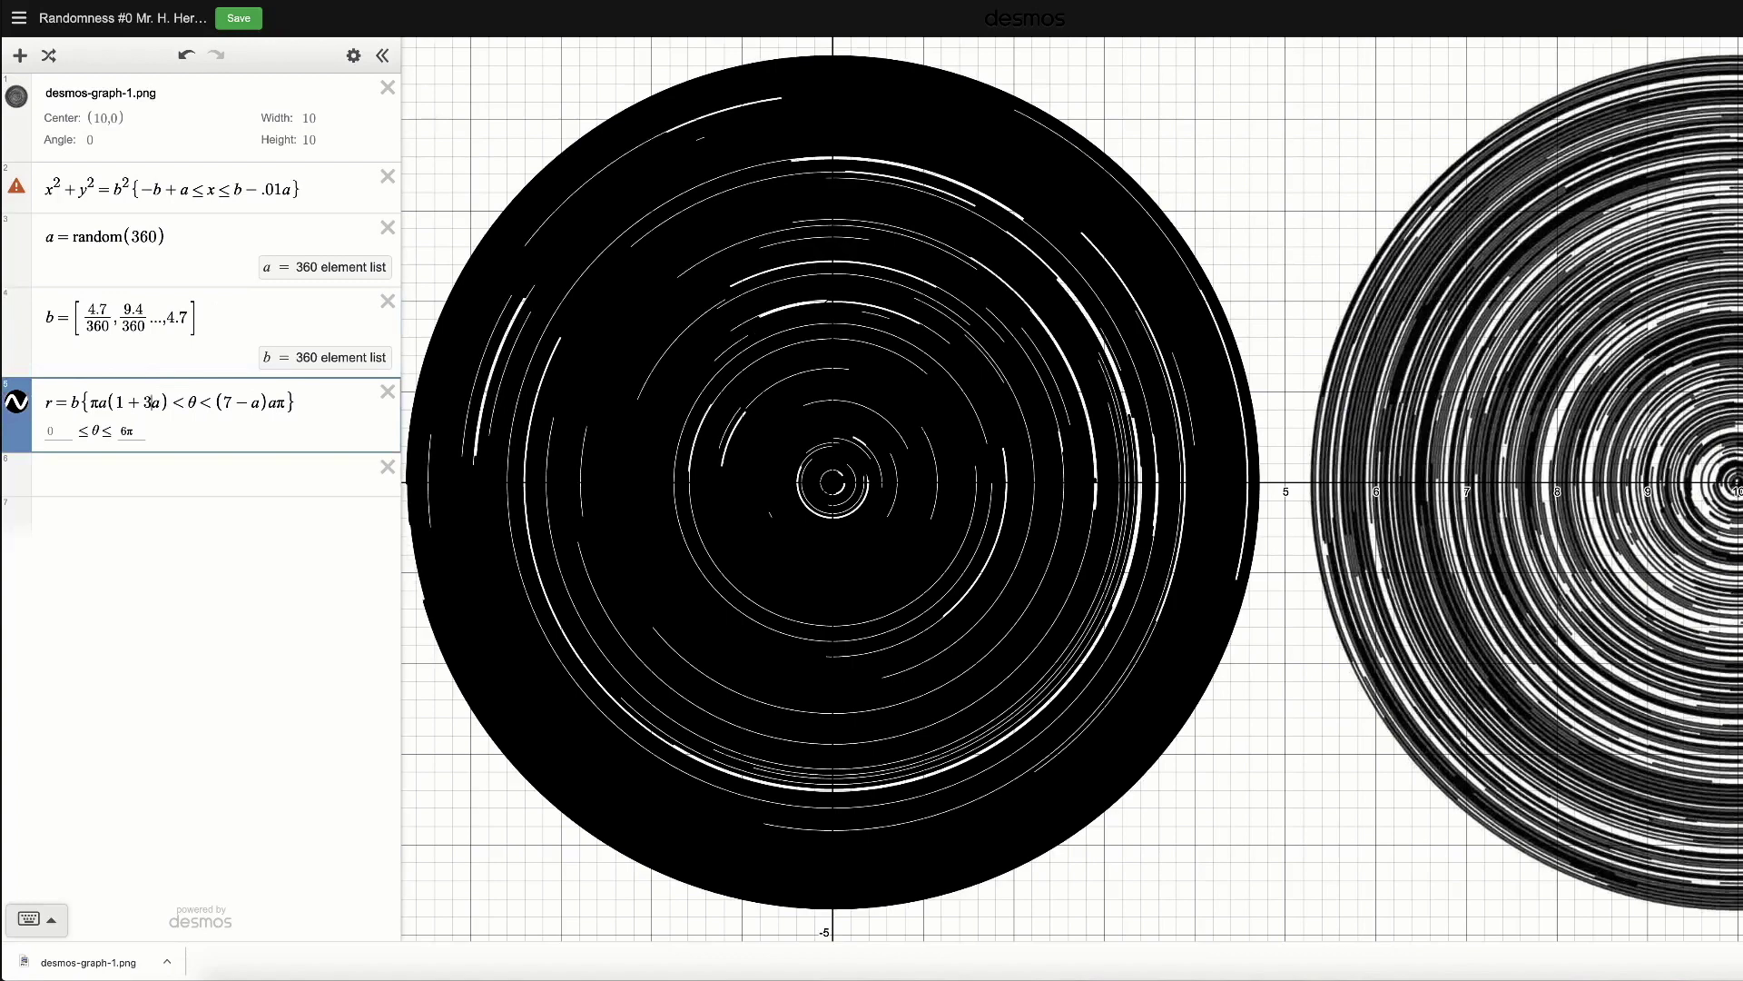
pyautogui.press('BackSpace')
pyautogui.write('4')
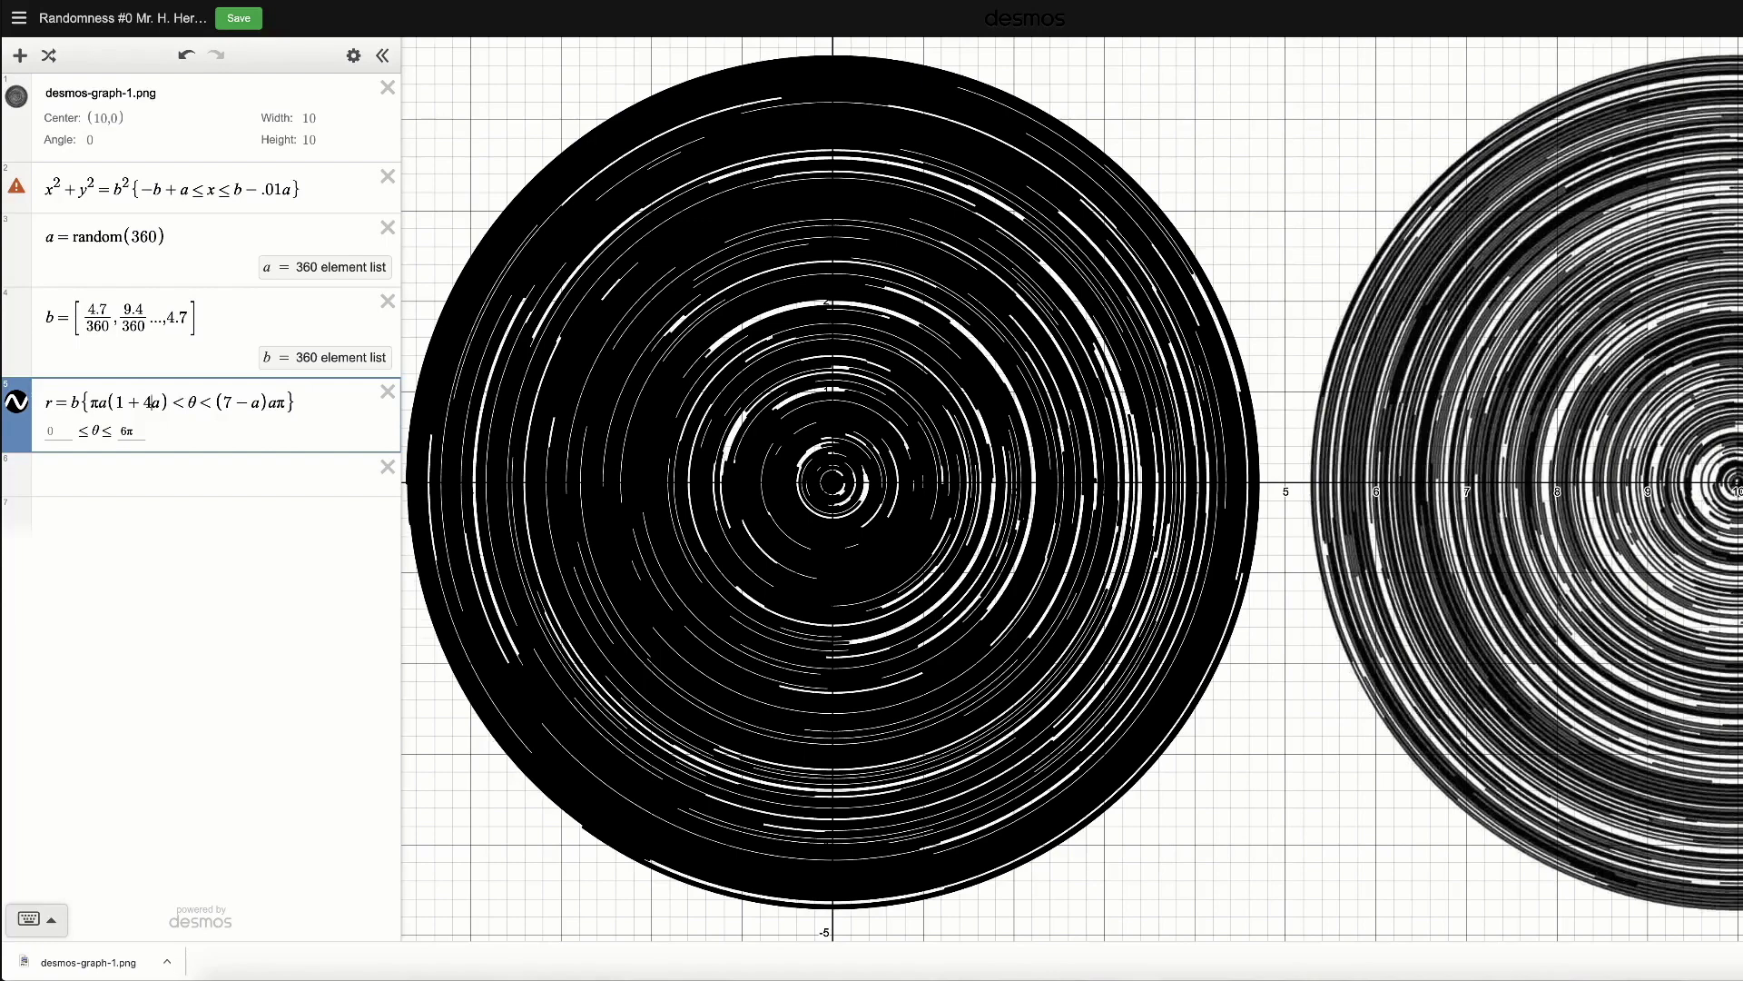
pyautogui.click(216, 299)
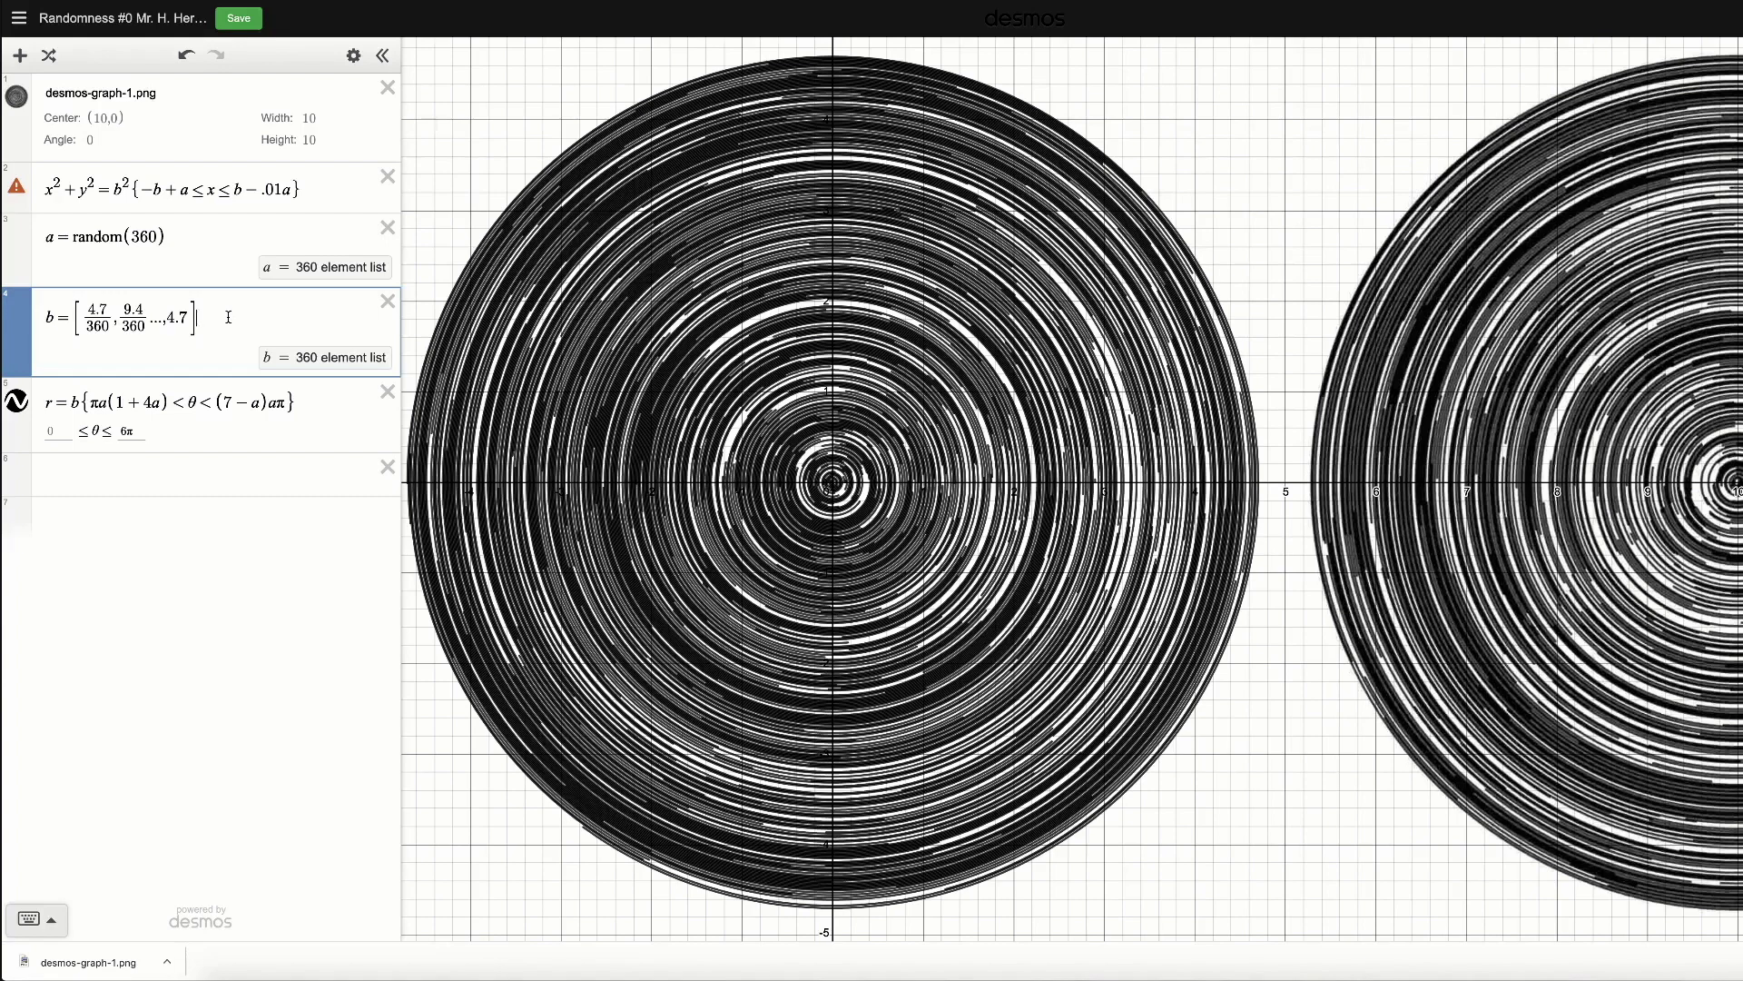
# Compare the polar curve's selected and unselected appearance with the reference image, and save the graph.
pyautogui.click(140, 396)
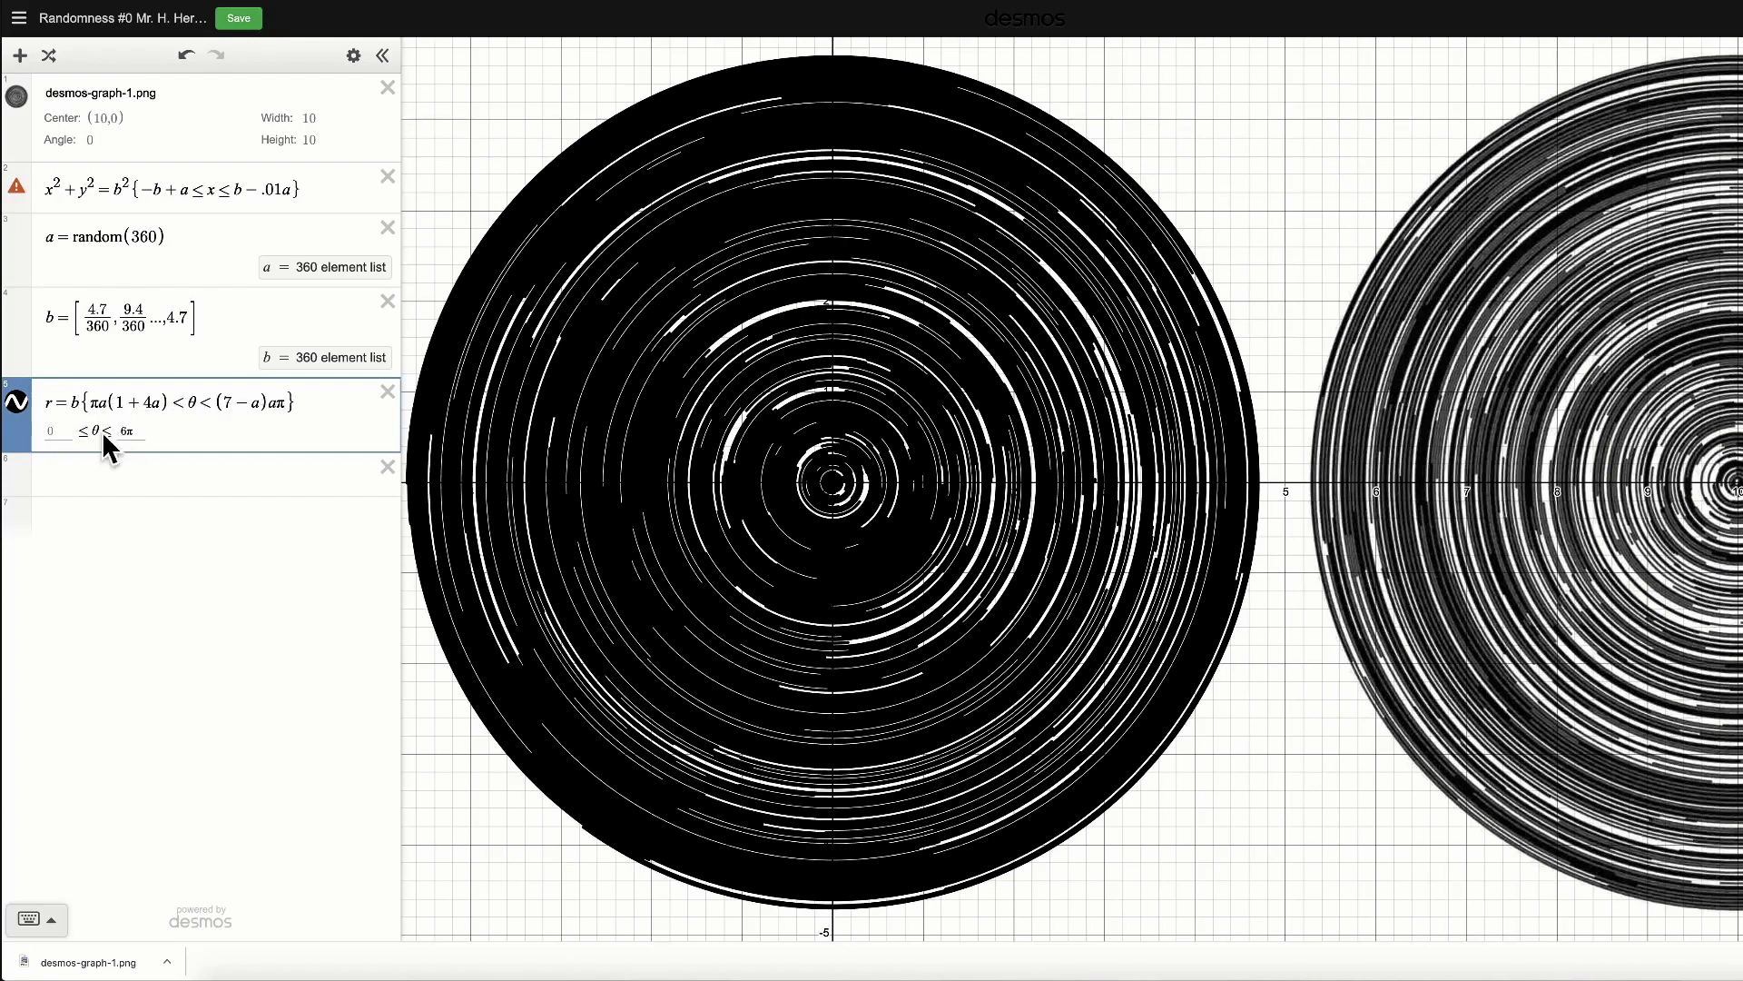
pyautogui.click(240, 316)
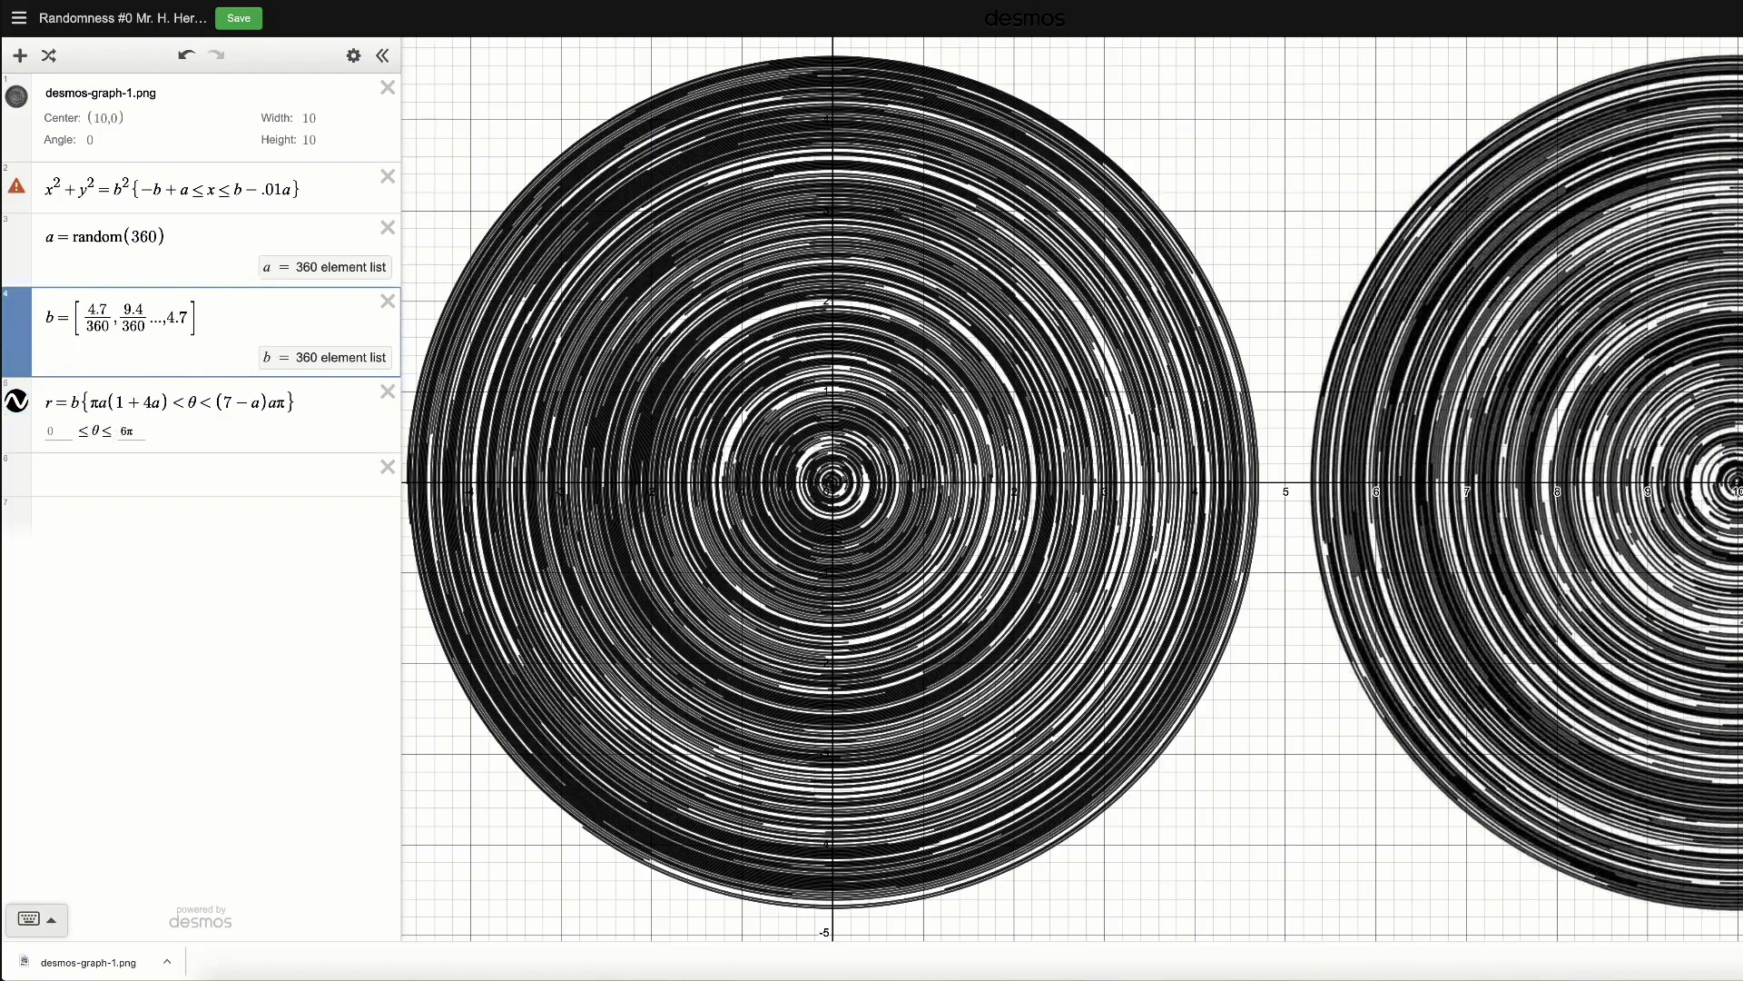
pyautogui.click(254, 23)
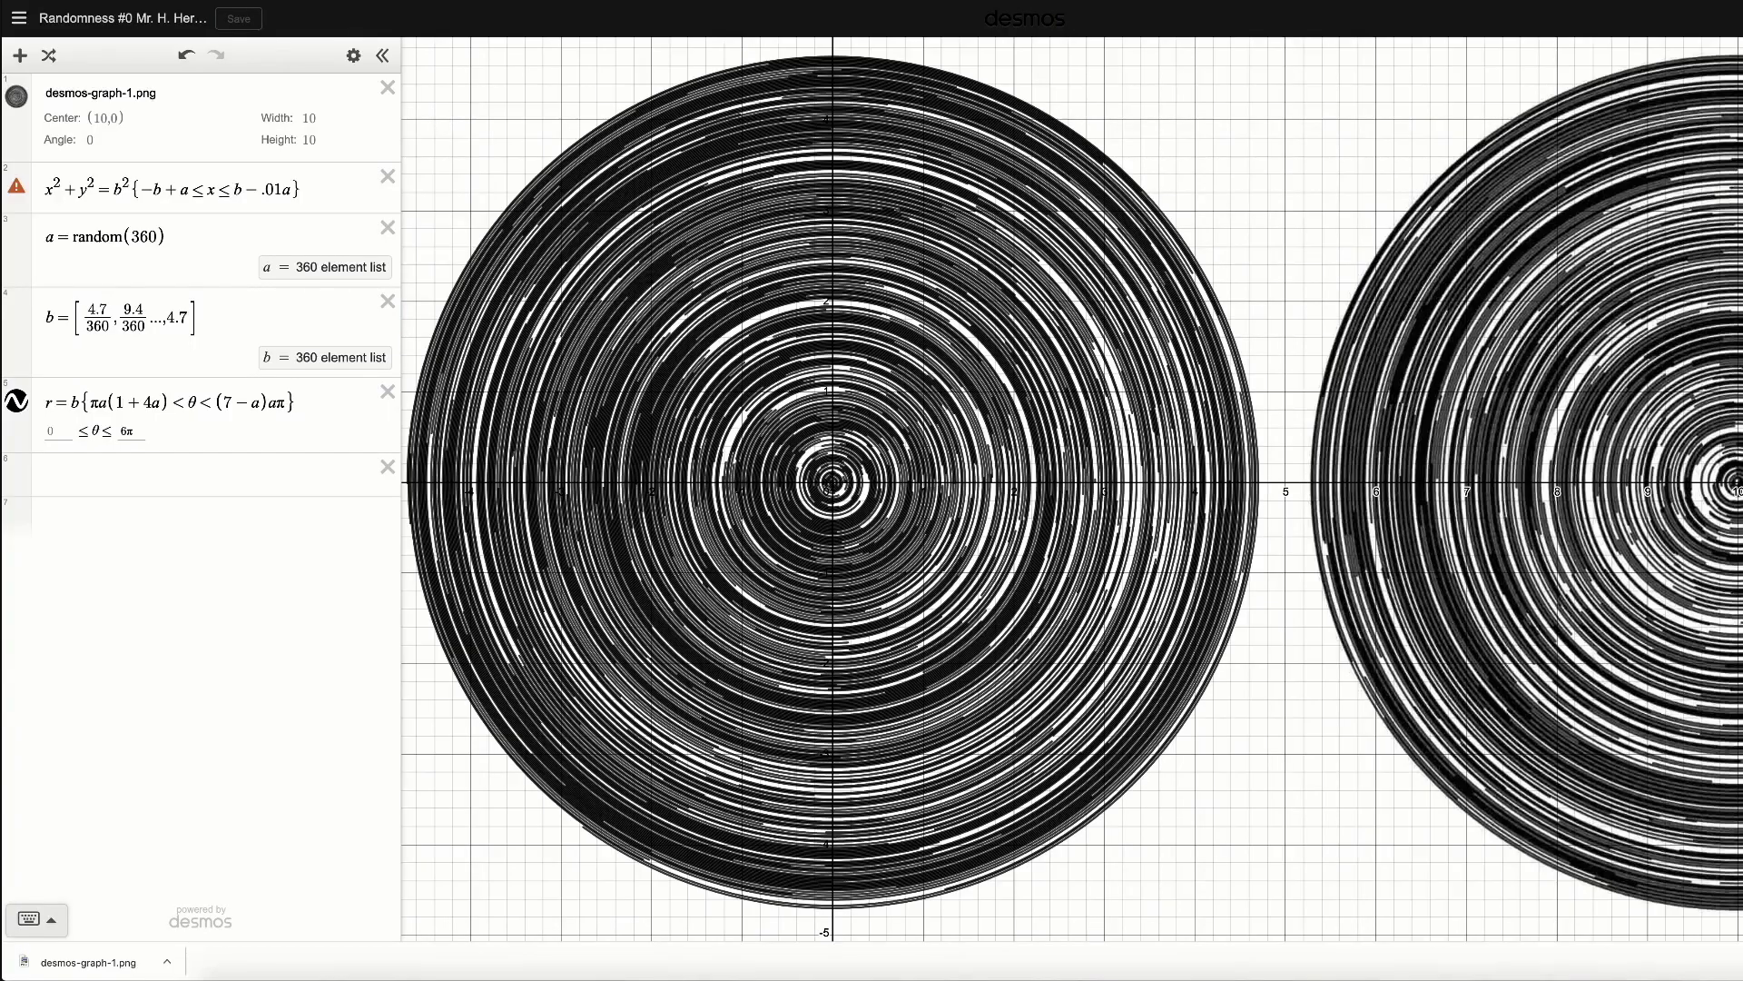
# Switch to the Daily Desmos page and view the original Randomness #0 (Advanced) challenge image.
pyautogui.hotkey('ctrl', 'Tab')
pyautogui.scroll(1, 740, 138)
pyautogui.scroll(10, 740, 138)
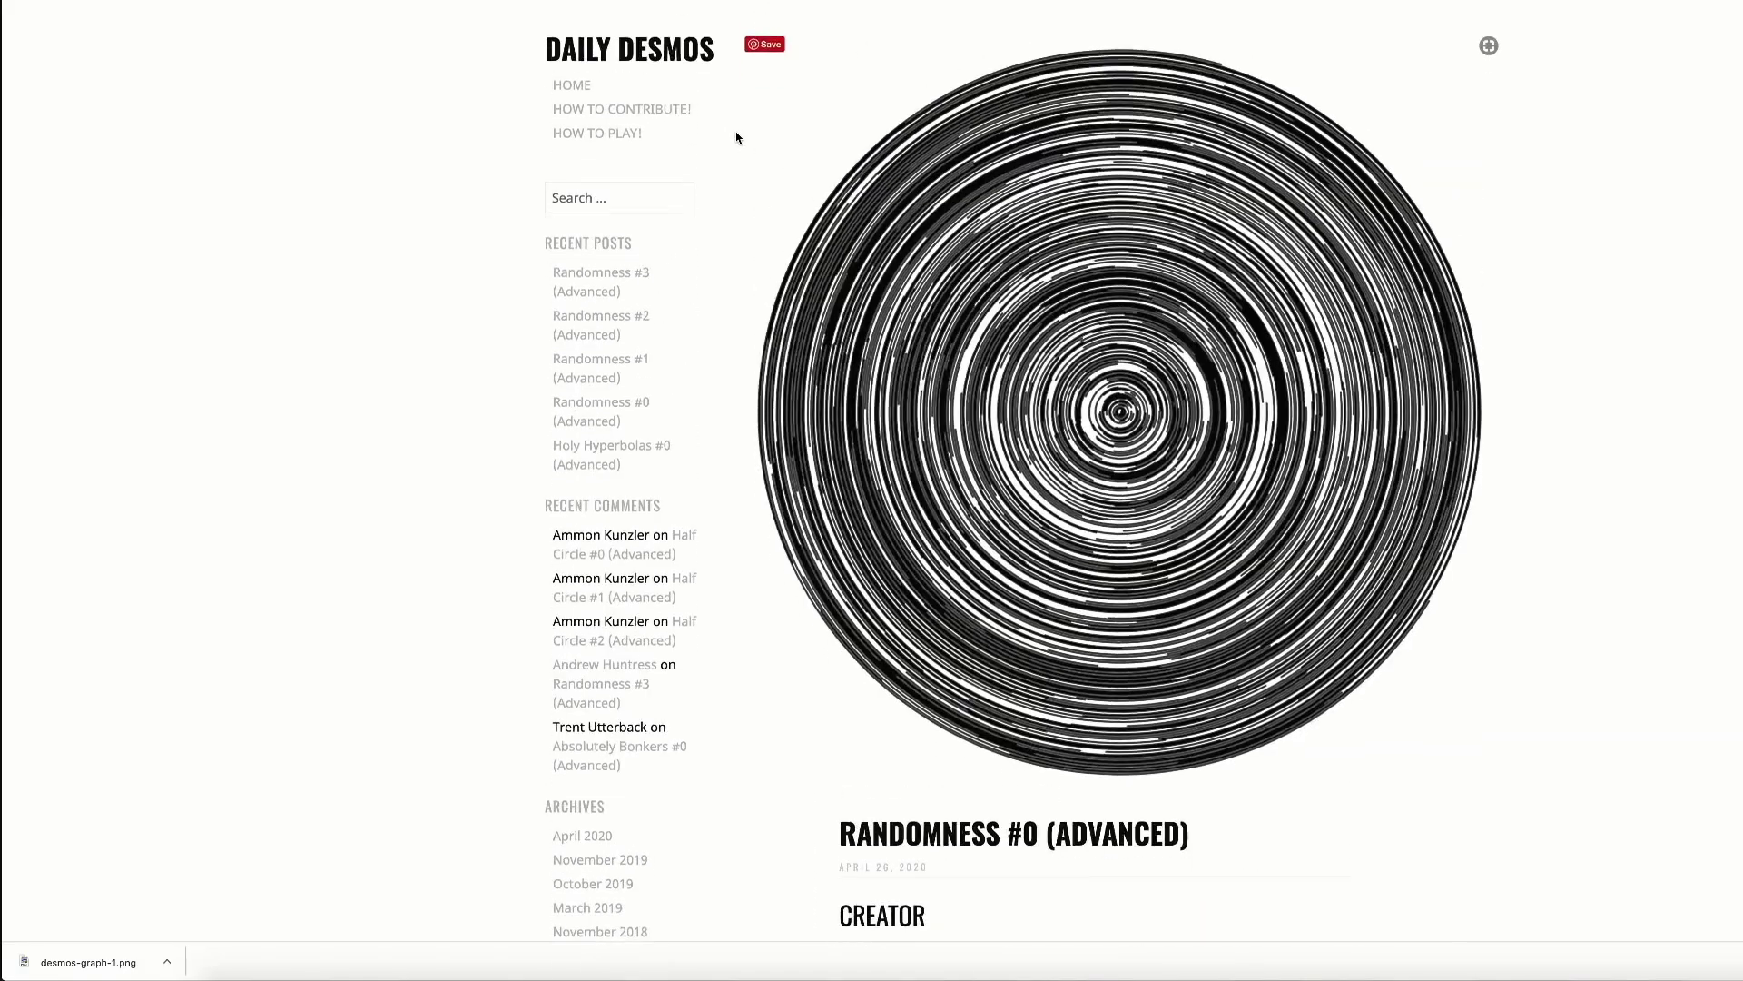